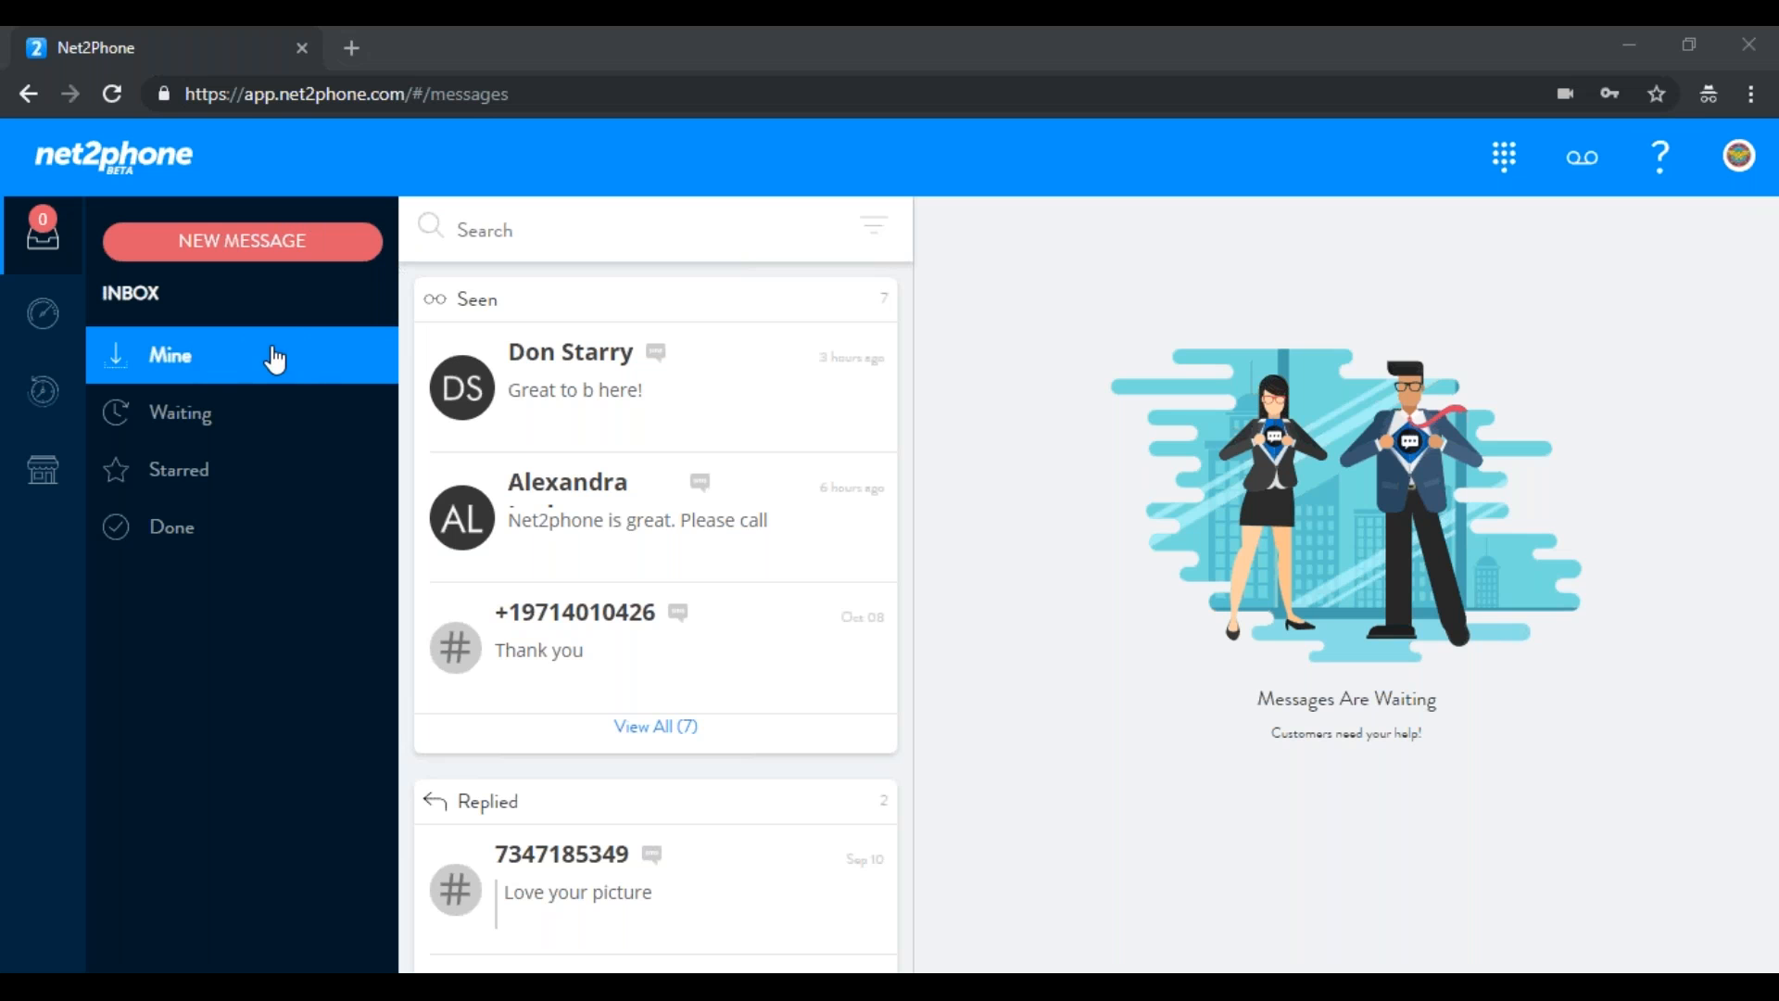
# Filter the Inbox to Waiting and open the unclaimed customer's conversation
pyautogui.click(194, 423)
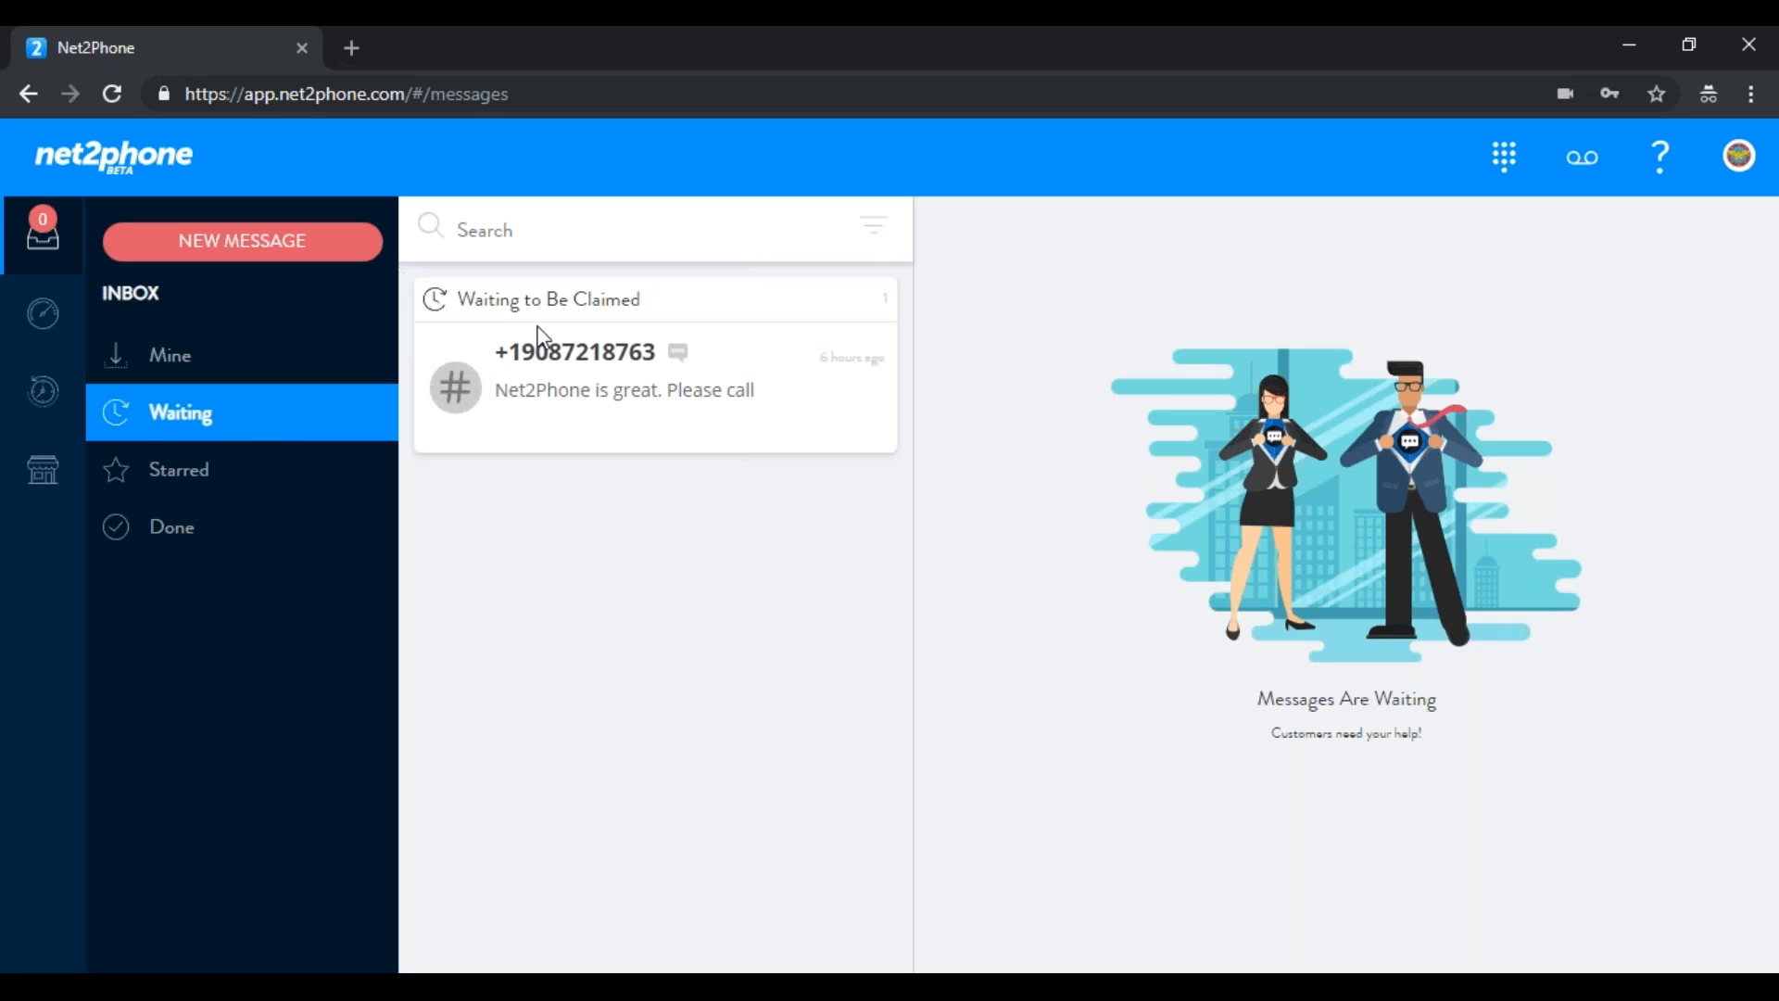
pyautogui.click(580, 372)
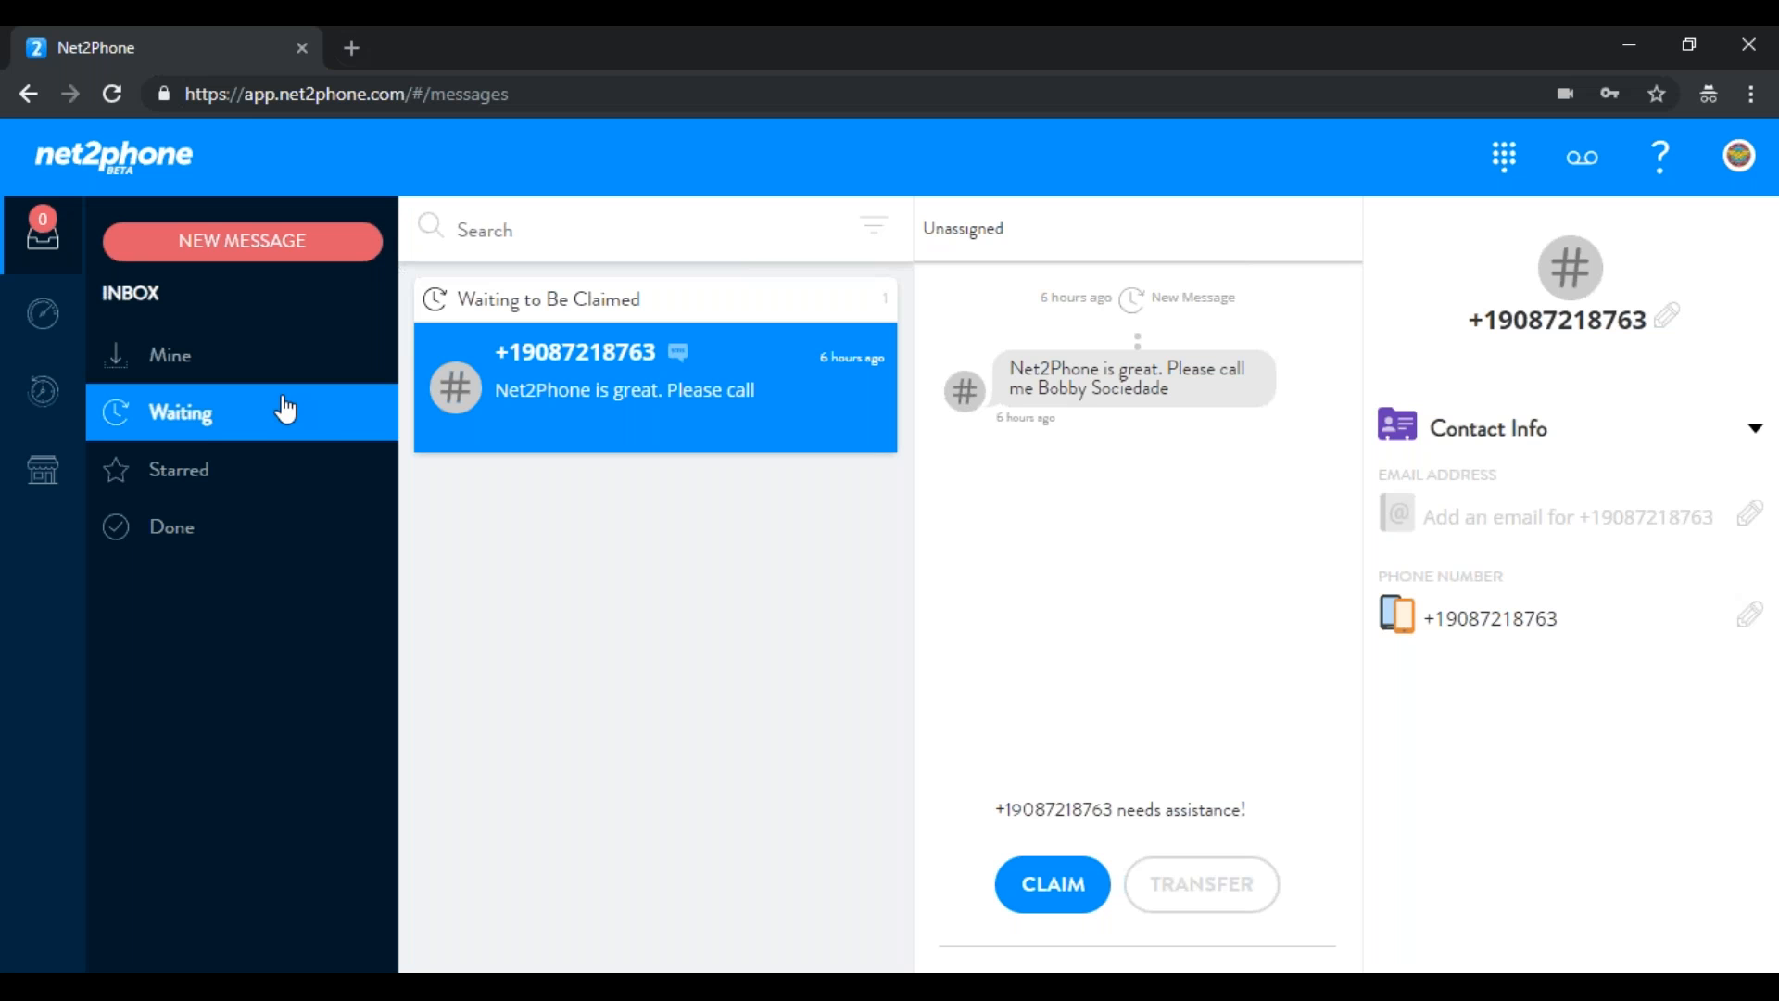
# Start a new text to the customer's phone number, sent from the department line
pyautogui.click(263, 244)
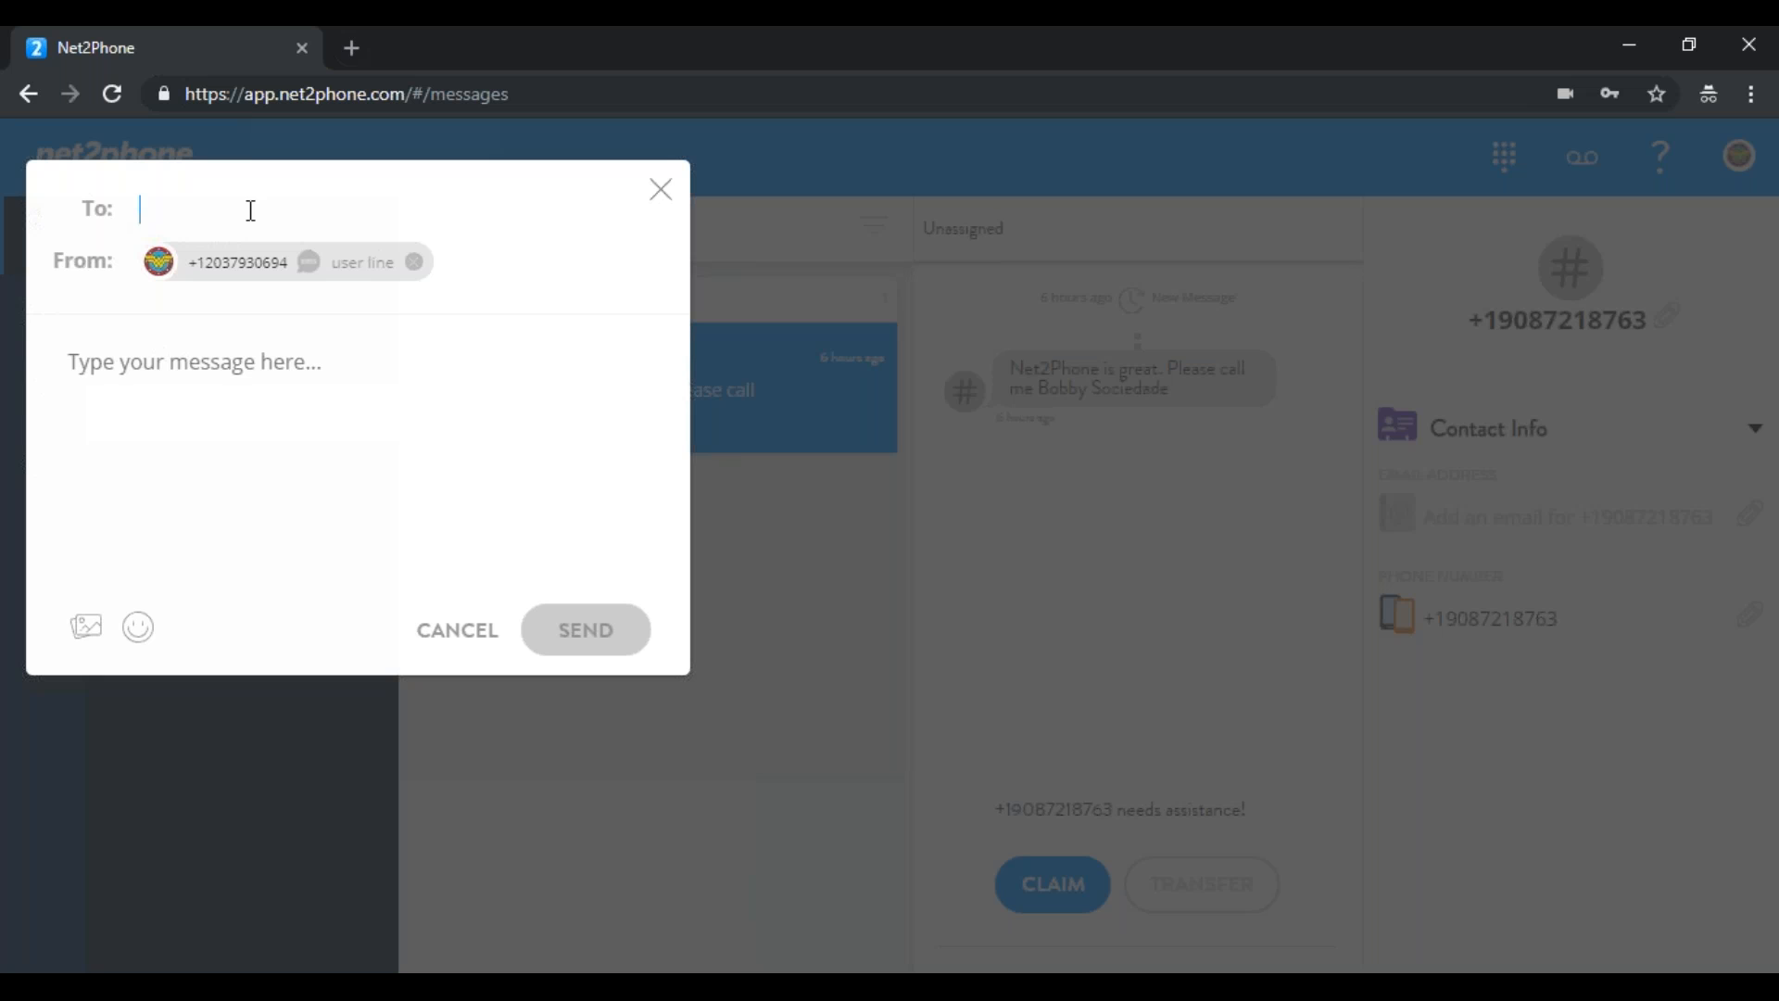
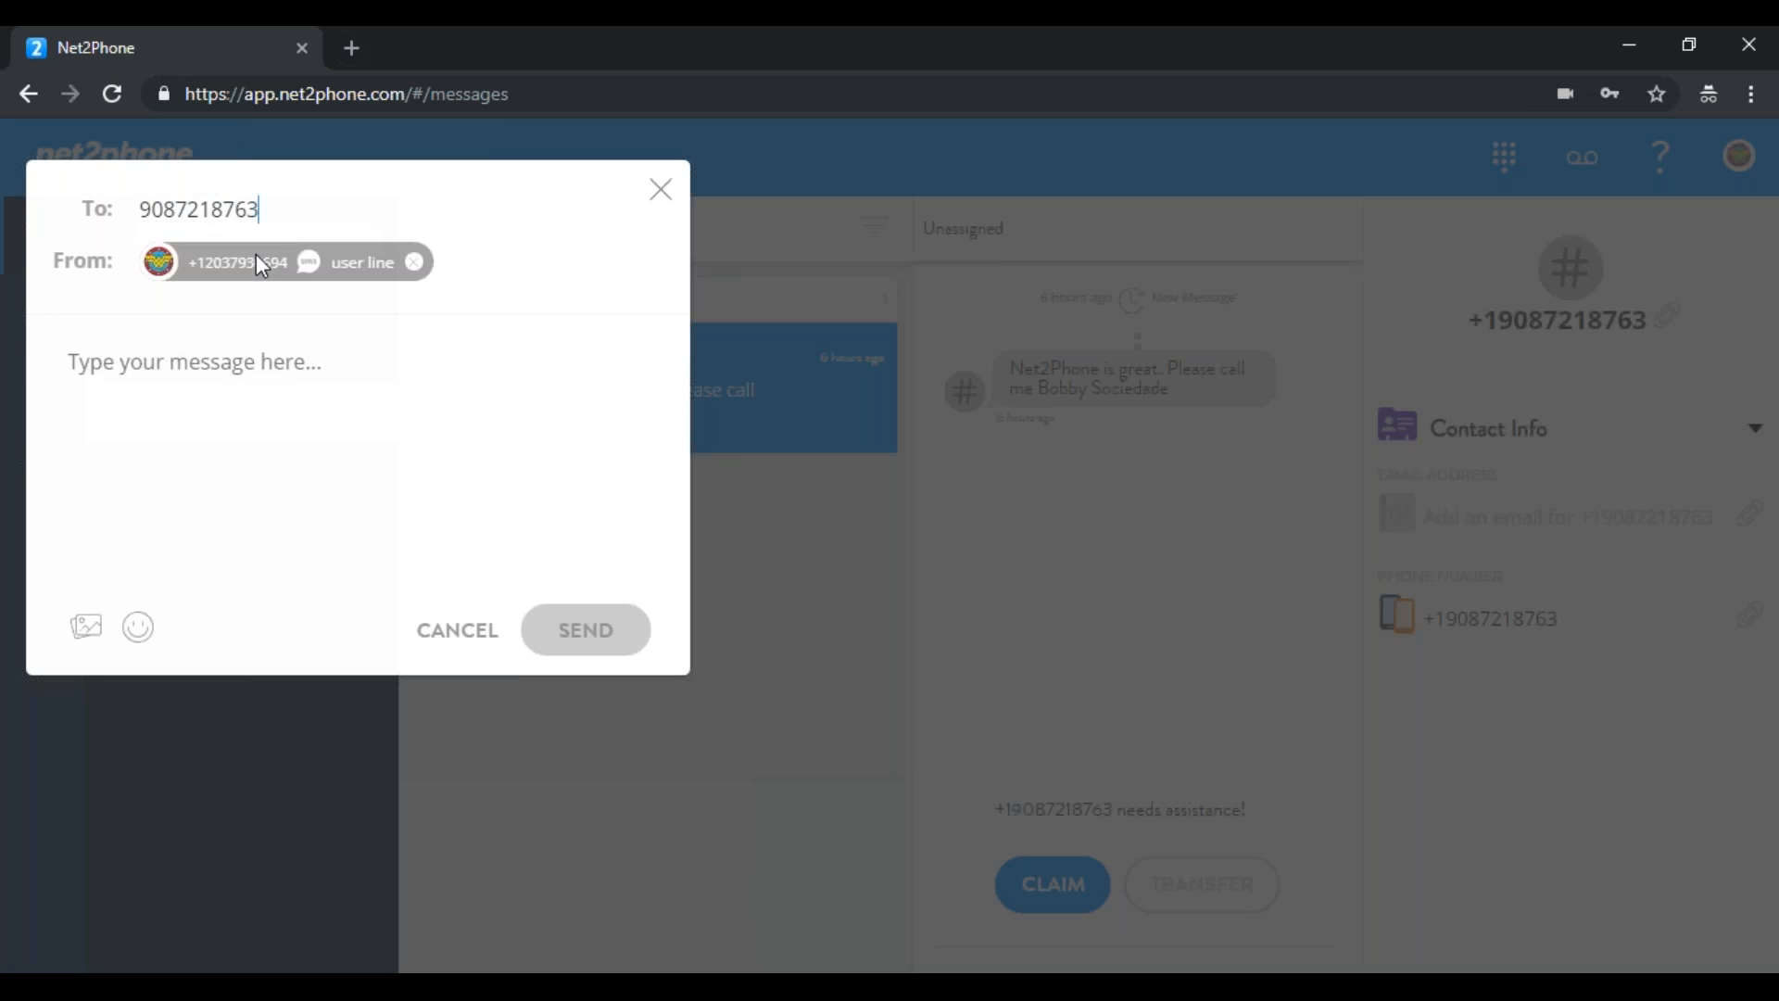
pyautogui.click(257, 259)
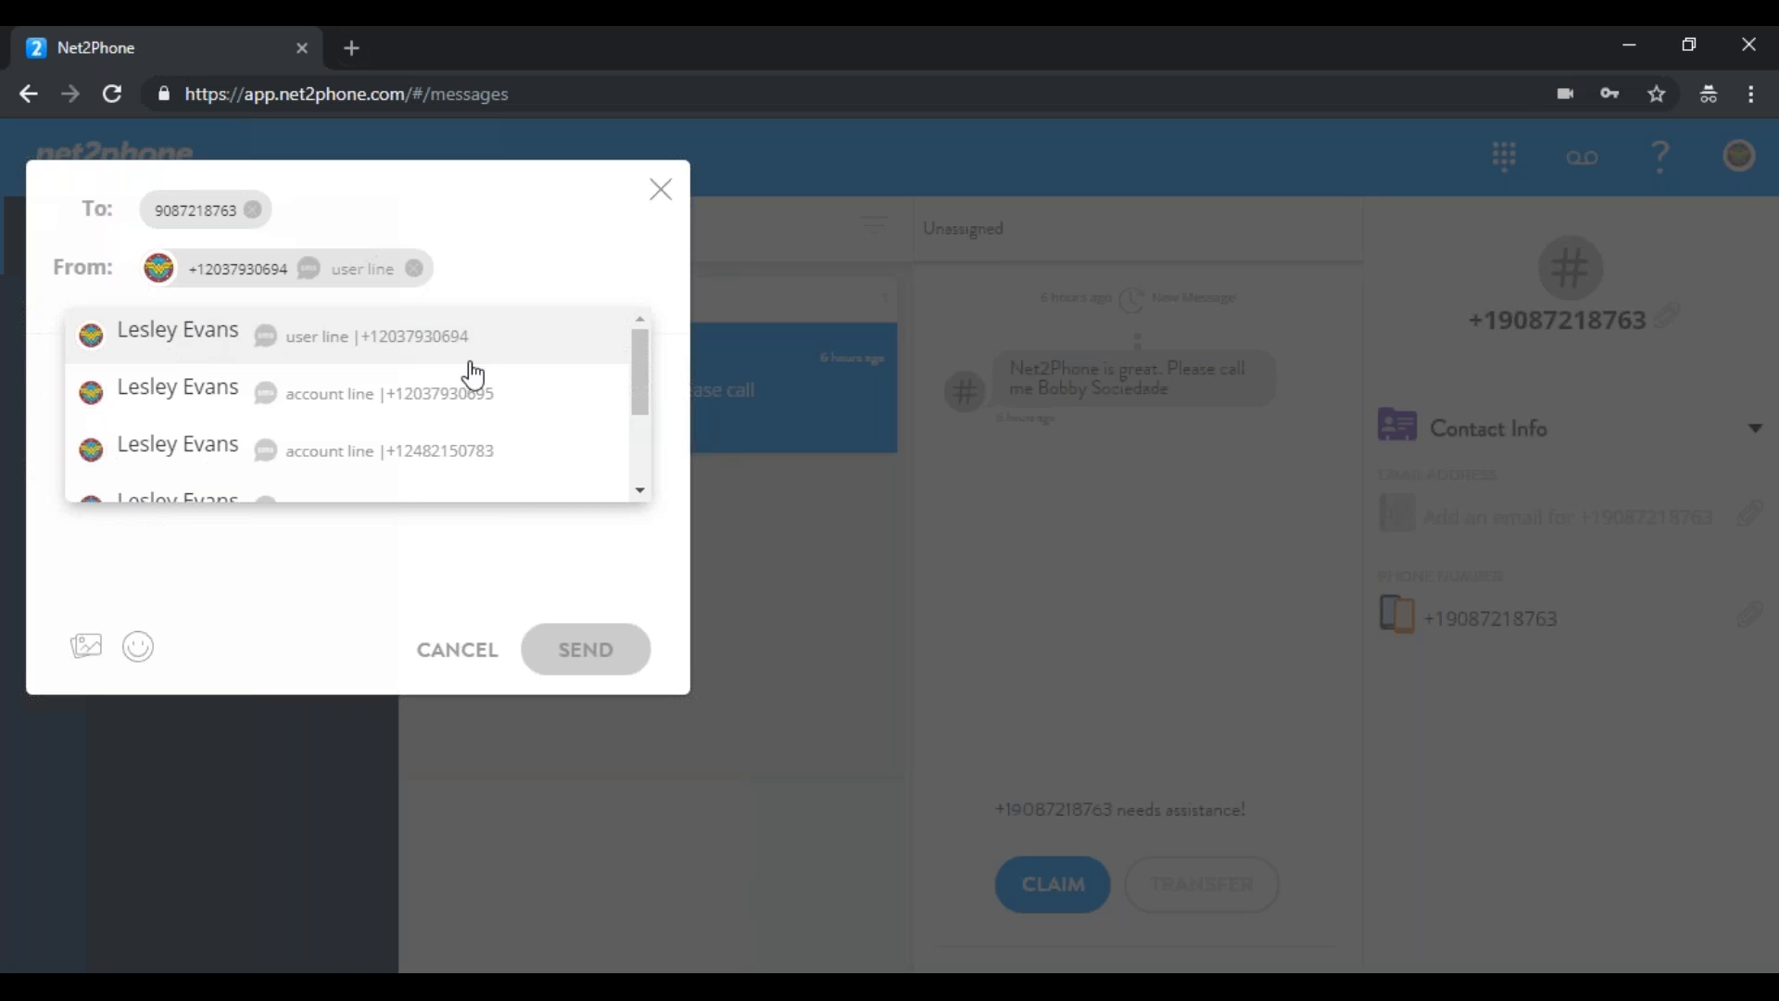
pyautogui.moveTo(638, 374); pyautogui.dragTo(639, 453)
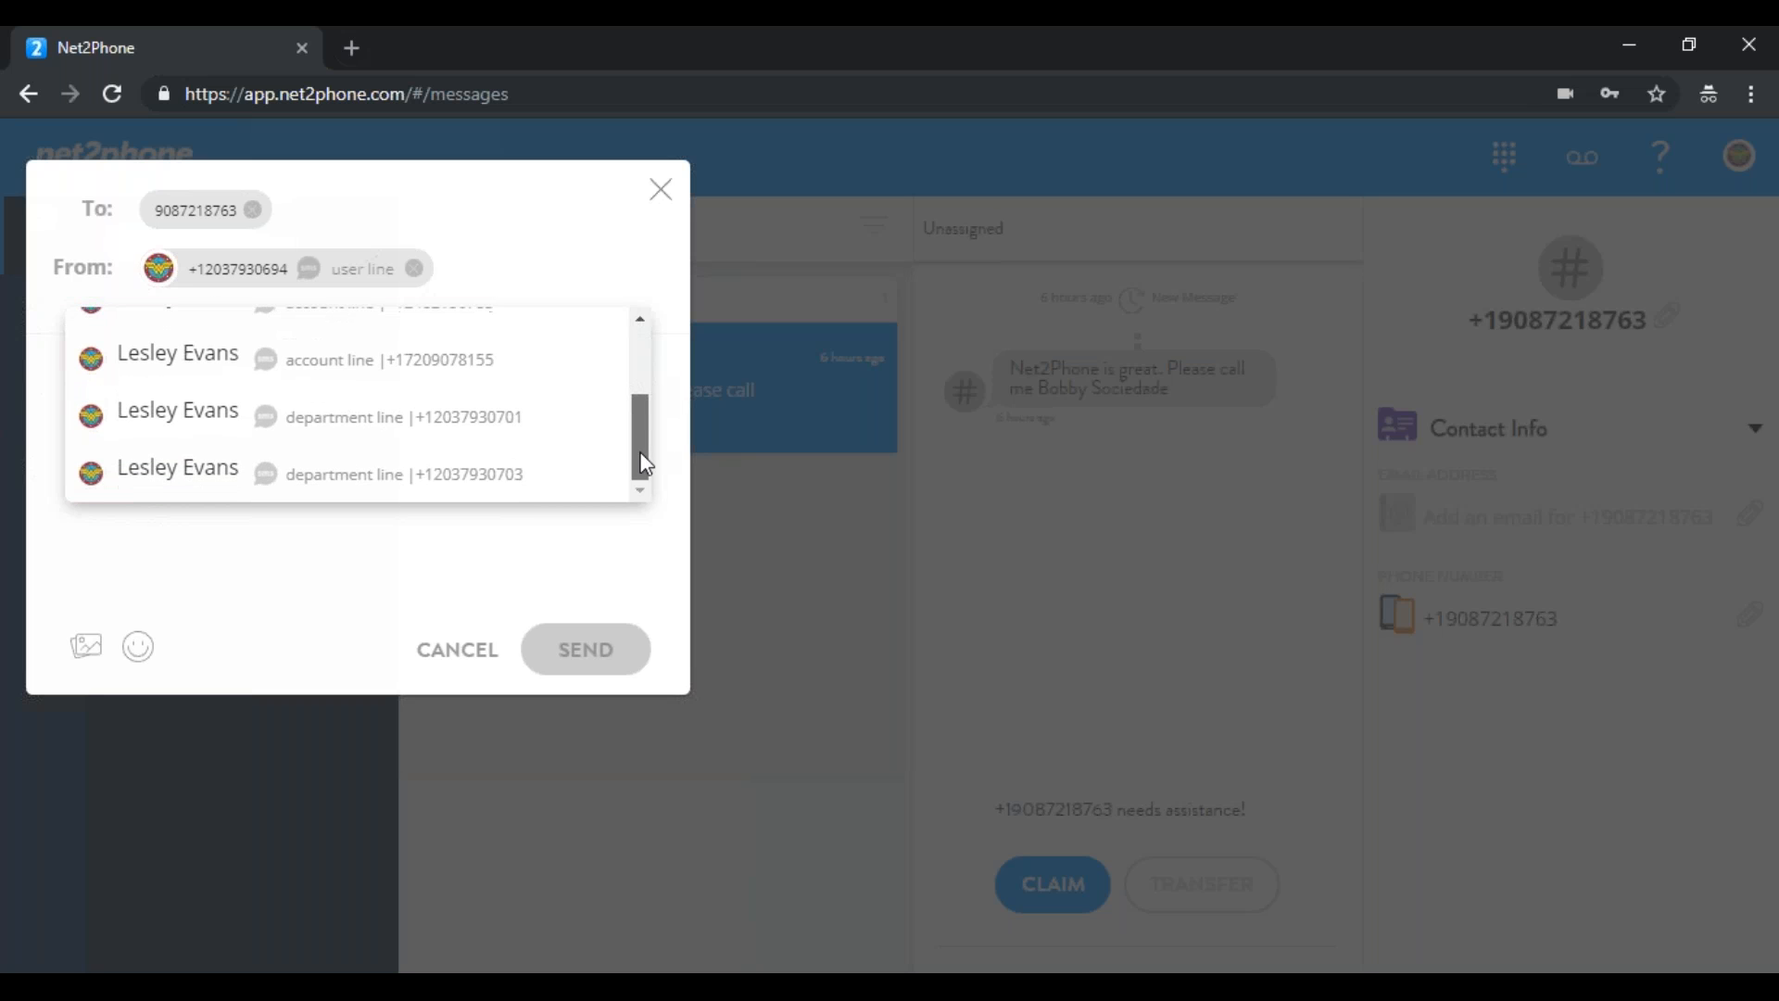
pyautogui.click(468, 434)
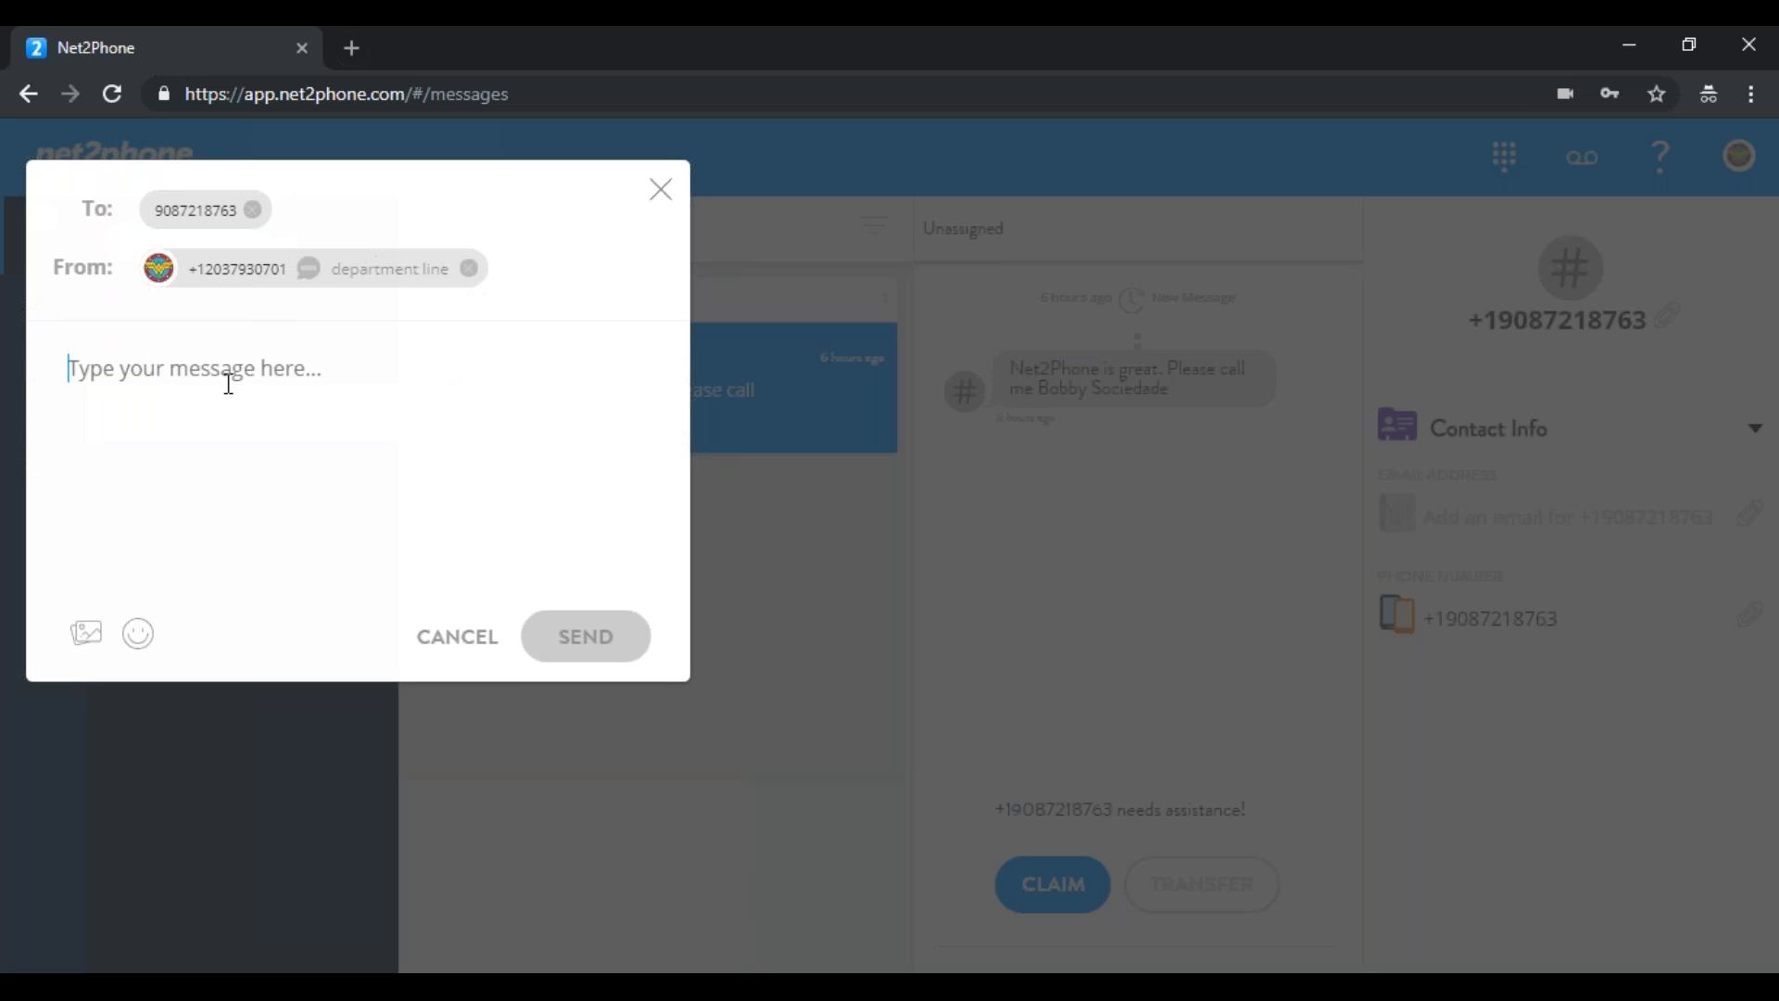
# Write a message asking the customer to text back, send it, and view the Mine inbox
pyautogui.write('Hi Bobby.  Can you text me bak')
pyautogui.press('BackSpace')
pyautogui.write('cll')
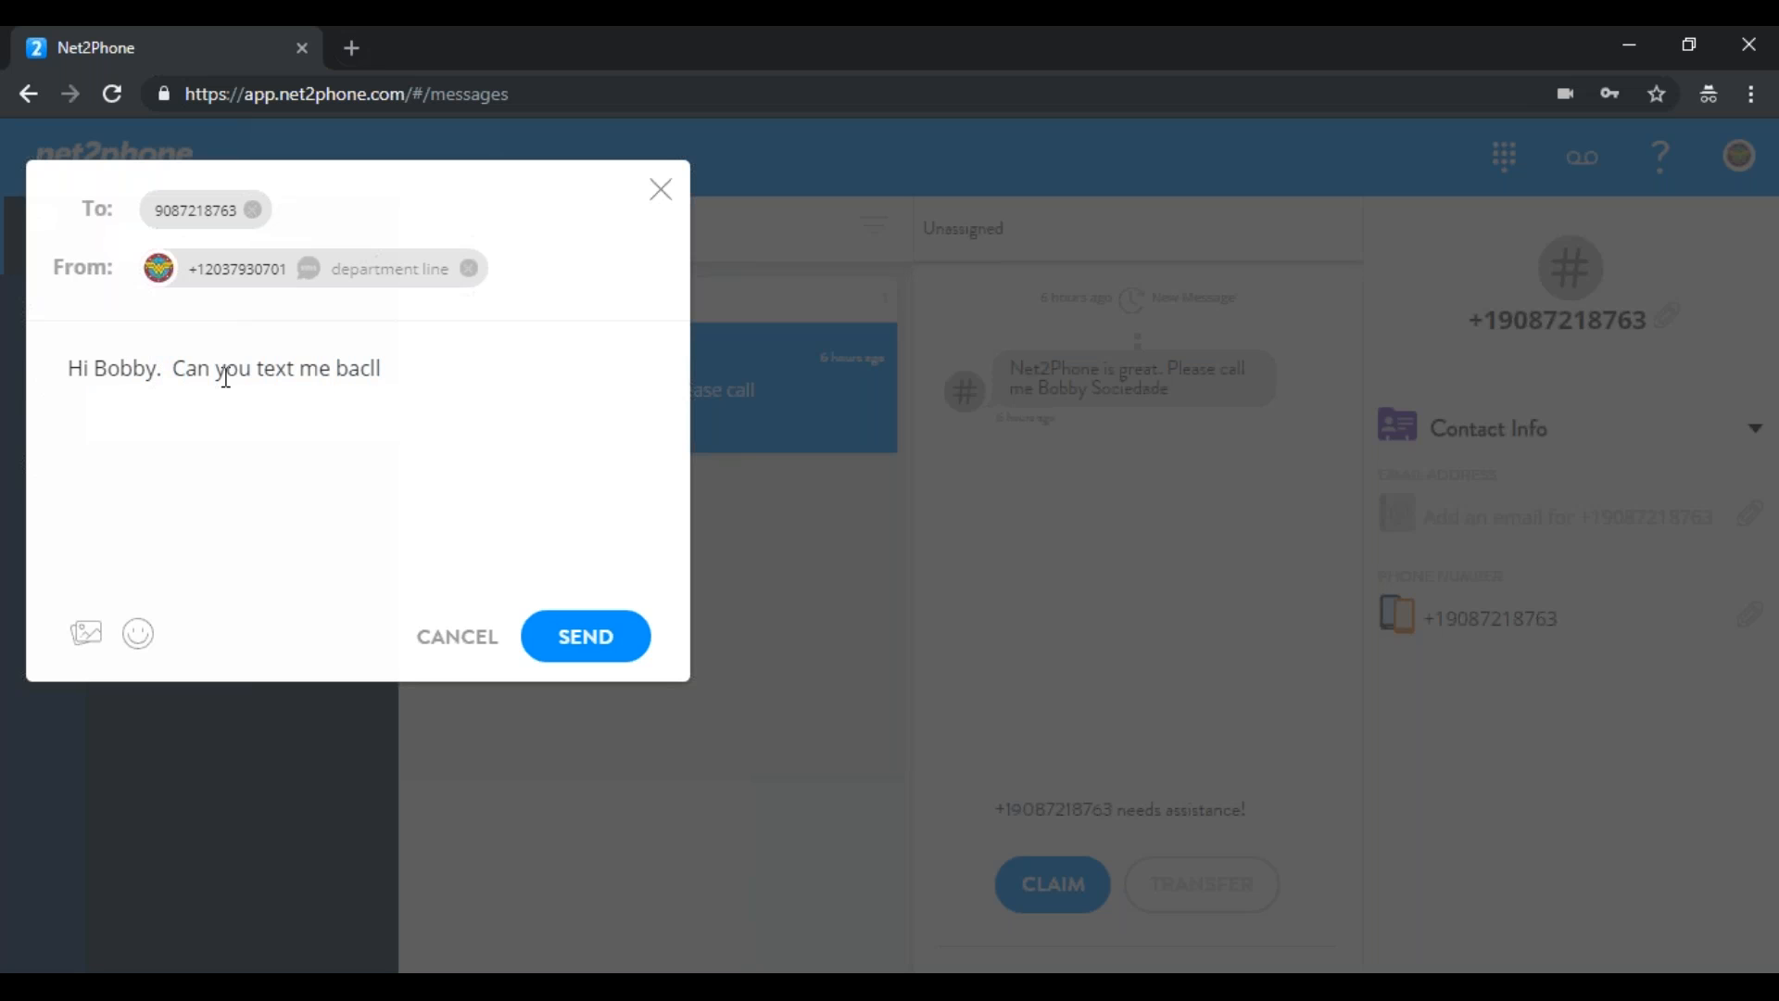
pyautogui.press('BackSpace')
pyautogui.press('BackSpace')
pyautogui.write('k')
pyautogui.click(563, 639)
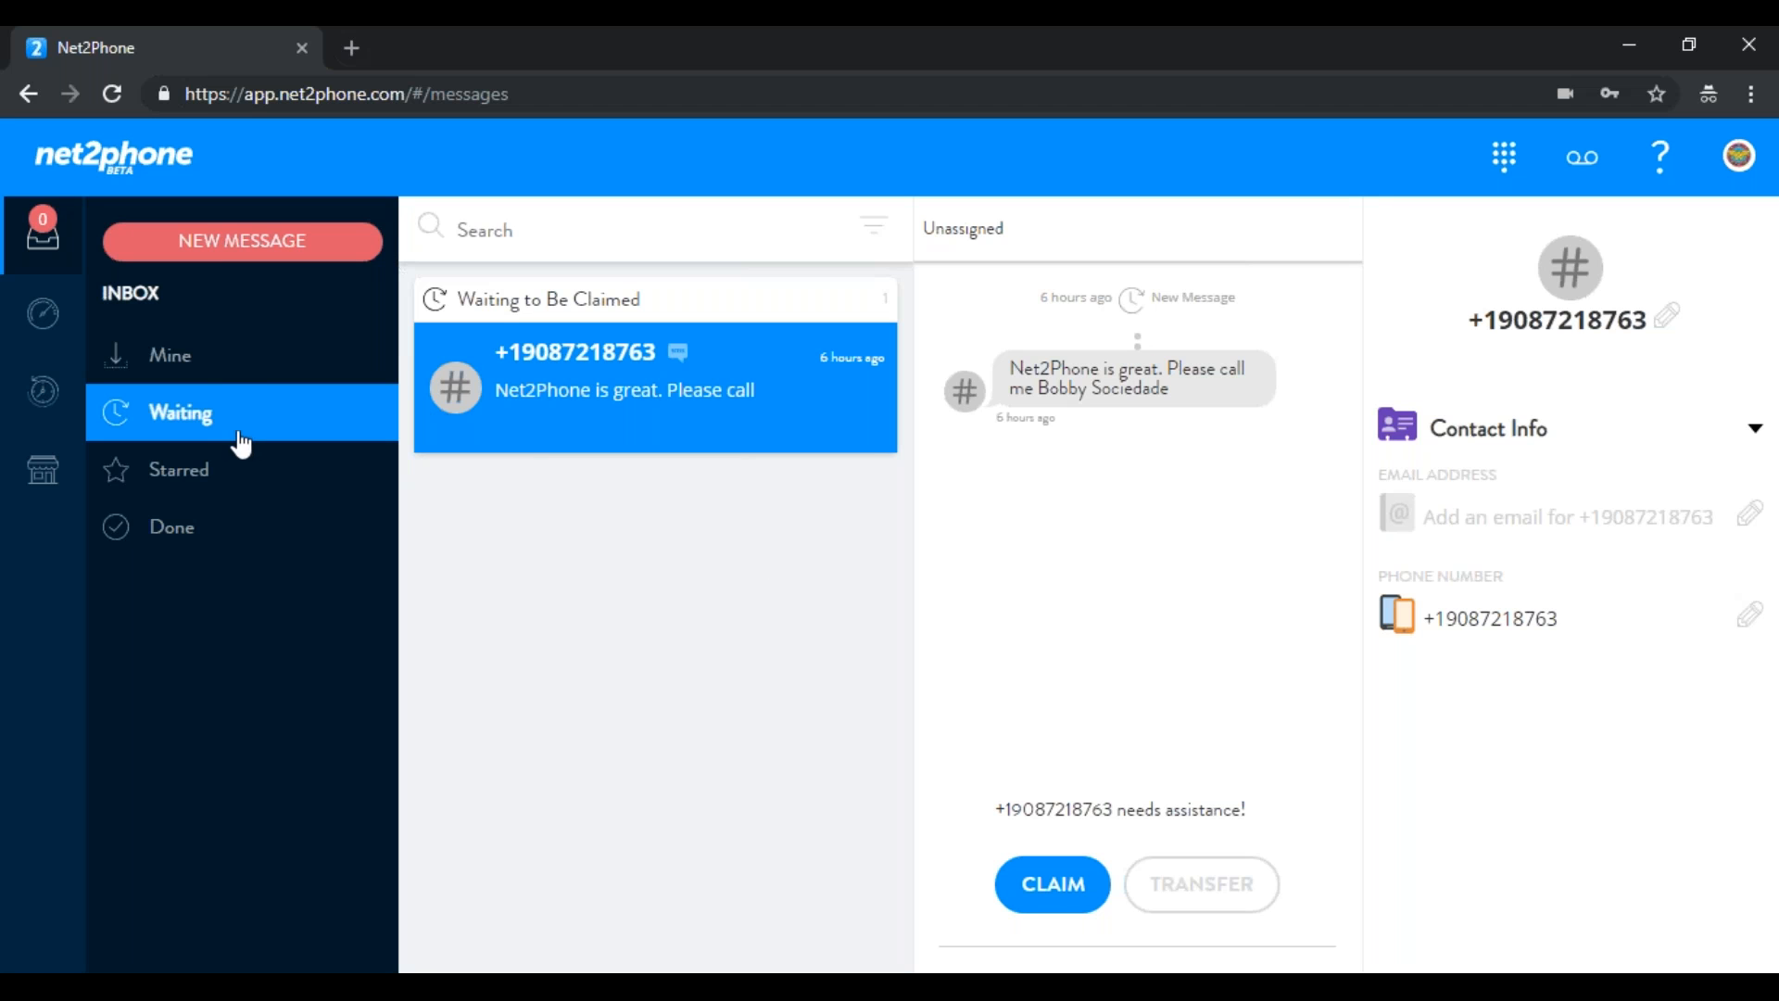
pyautogui.click(213, 373)
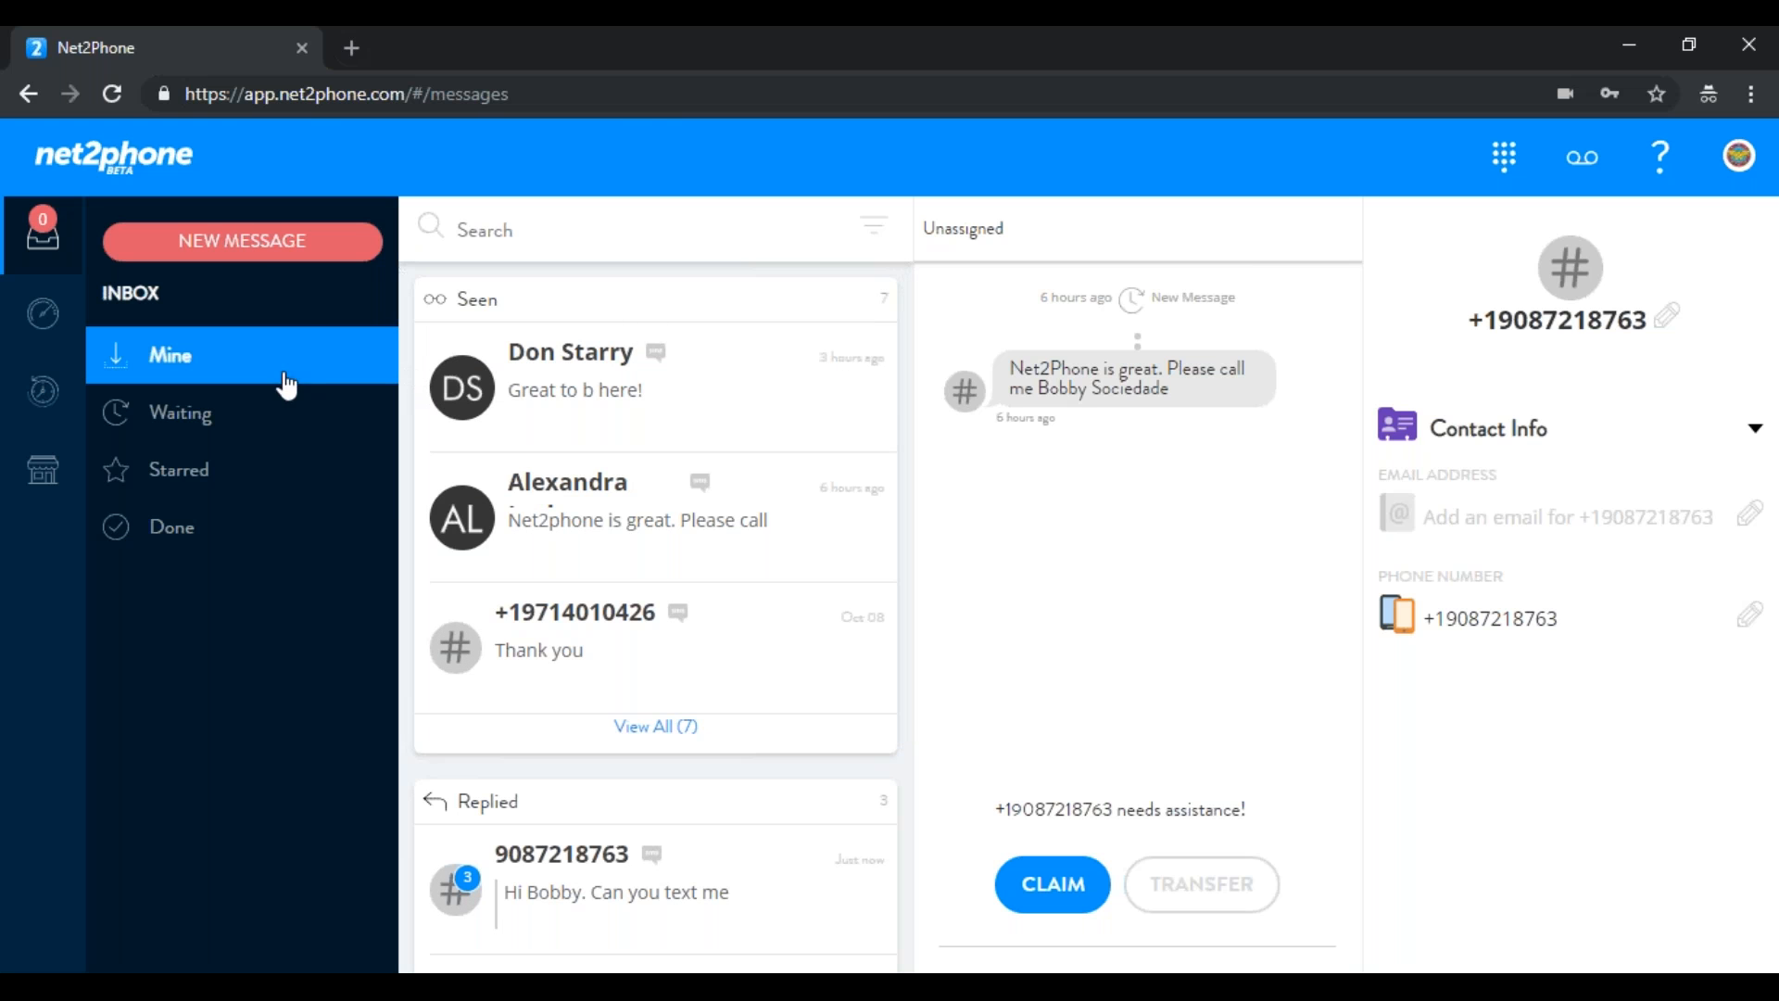
# Call the number ready in the dialpad and put the call on hold
pyautogui.click(1493, 183)
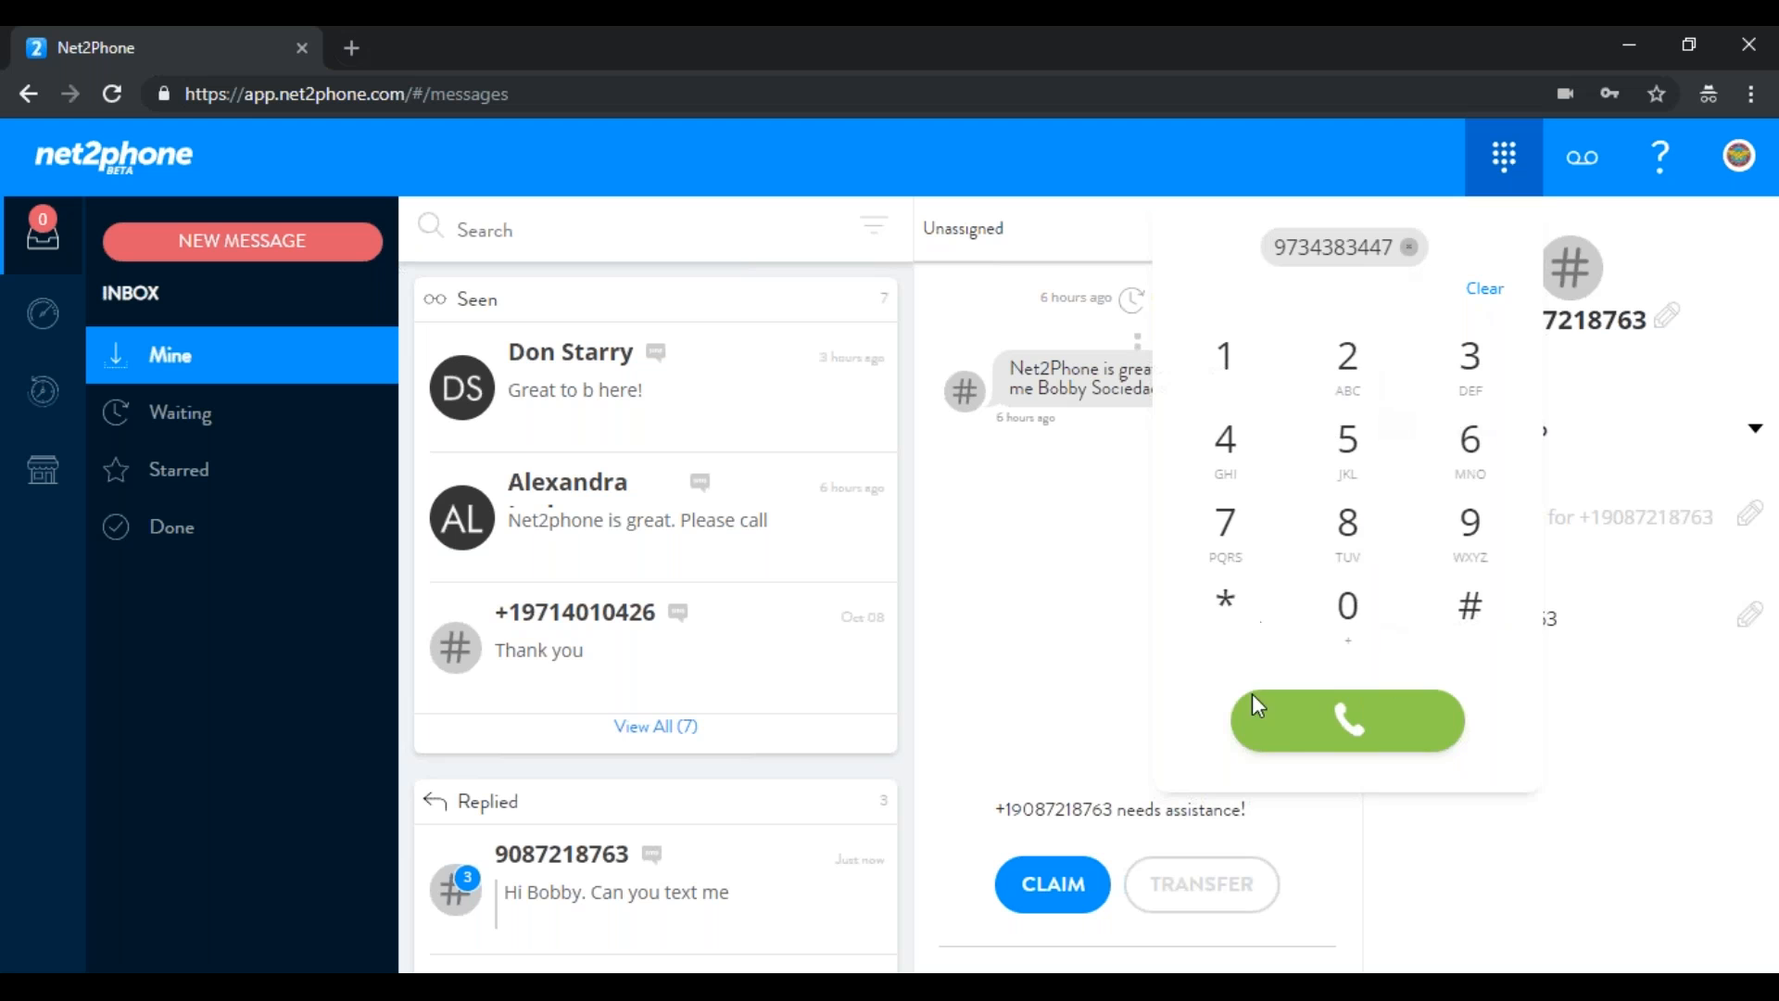
pyautogui.click(1331, 732)
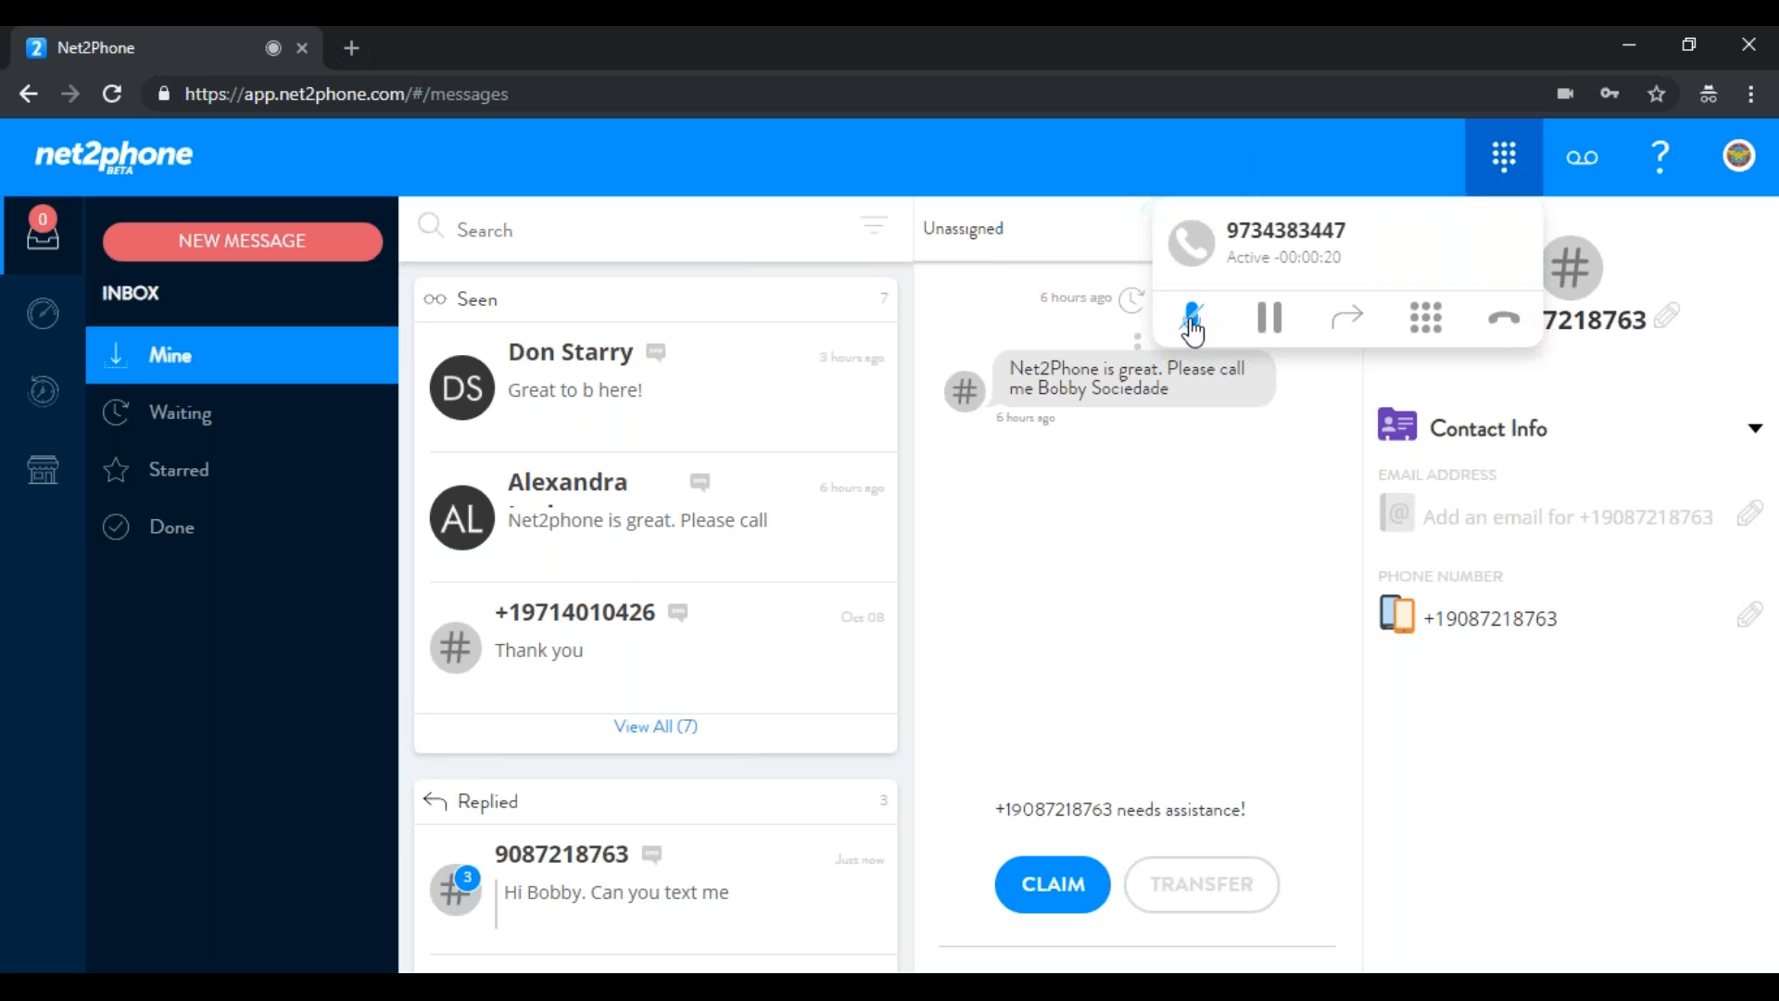
pyautogui.click(1271, 320)
# Browse Team Members and Departments as transfer destinations, then mute and hang up
pyautogui.click(1348, 323)
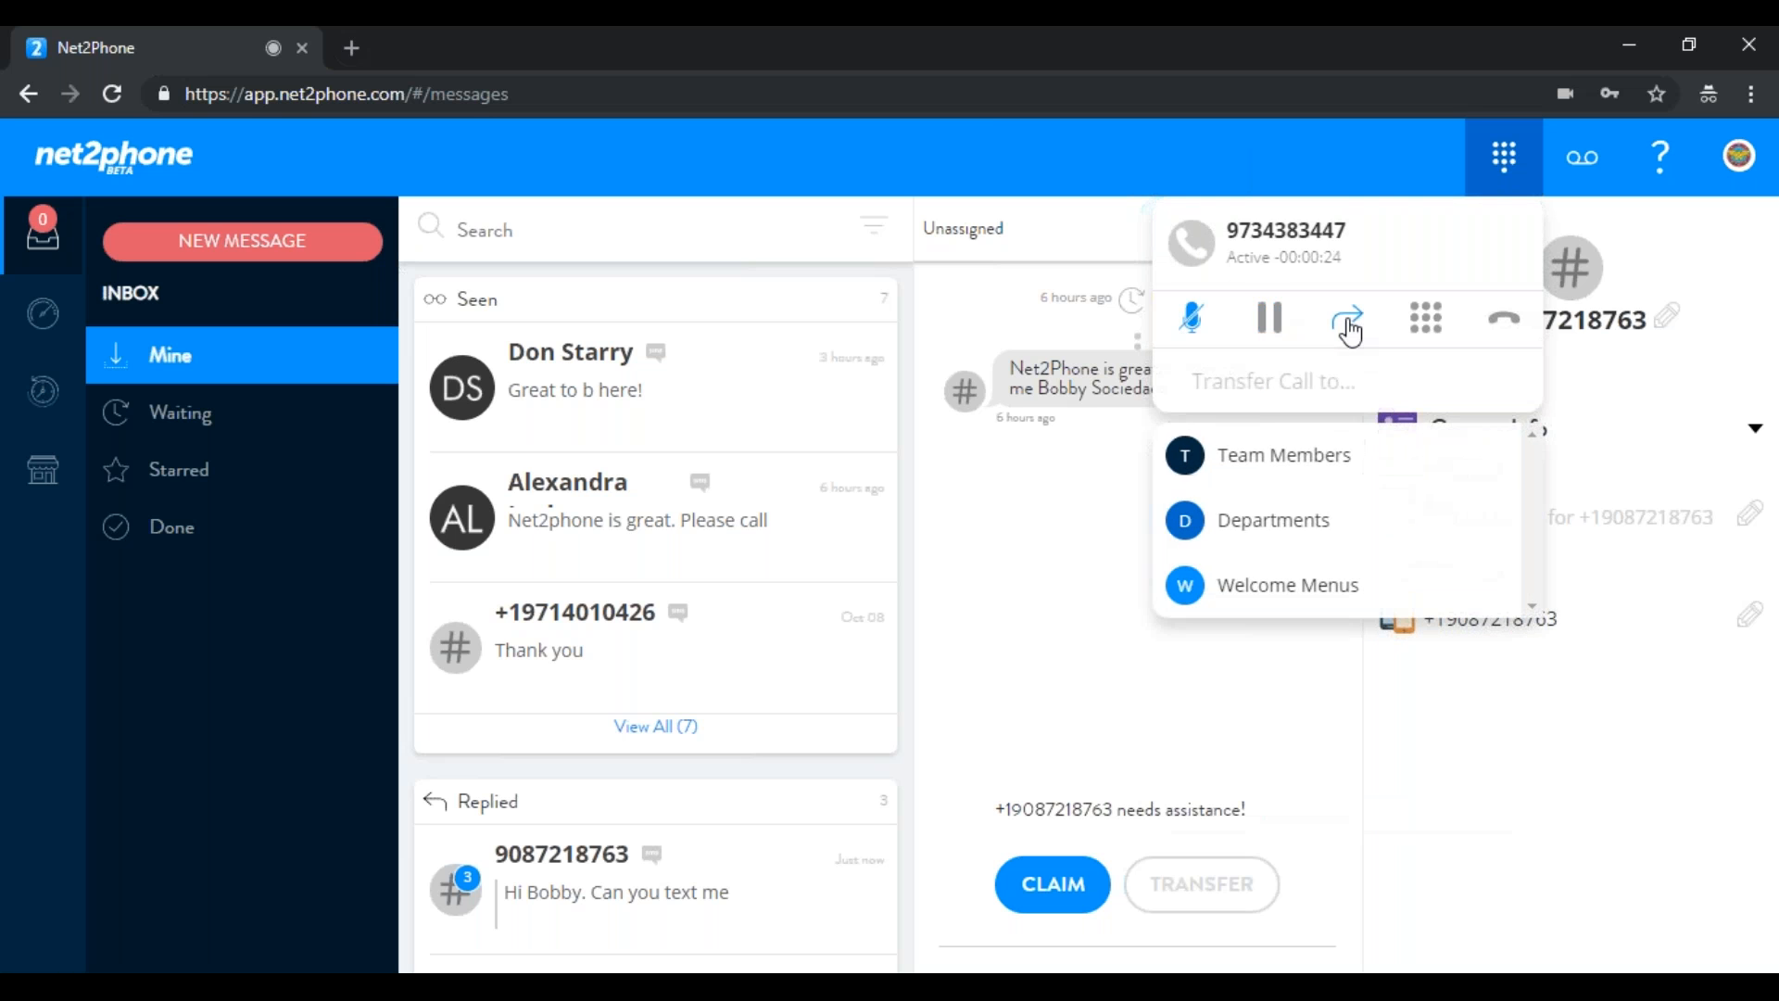
pyautogui.click(1293, 473)
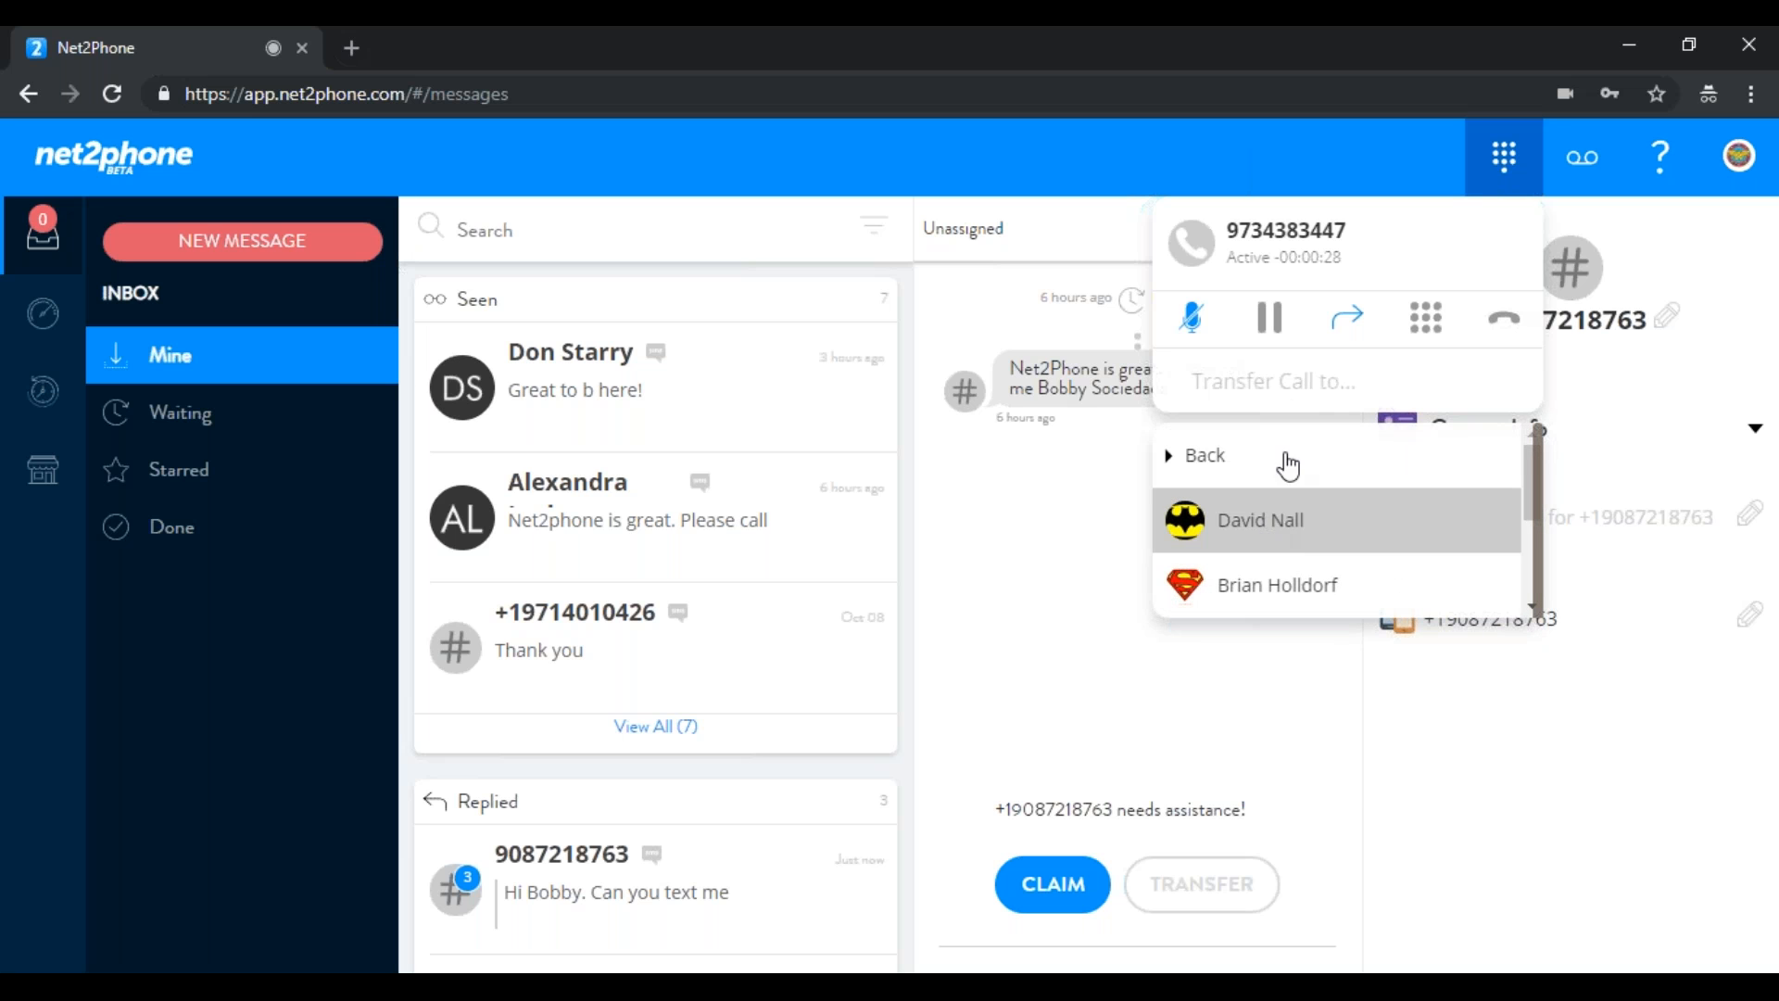
pyautogui.click(1233, 478)
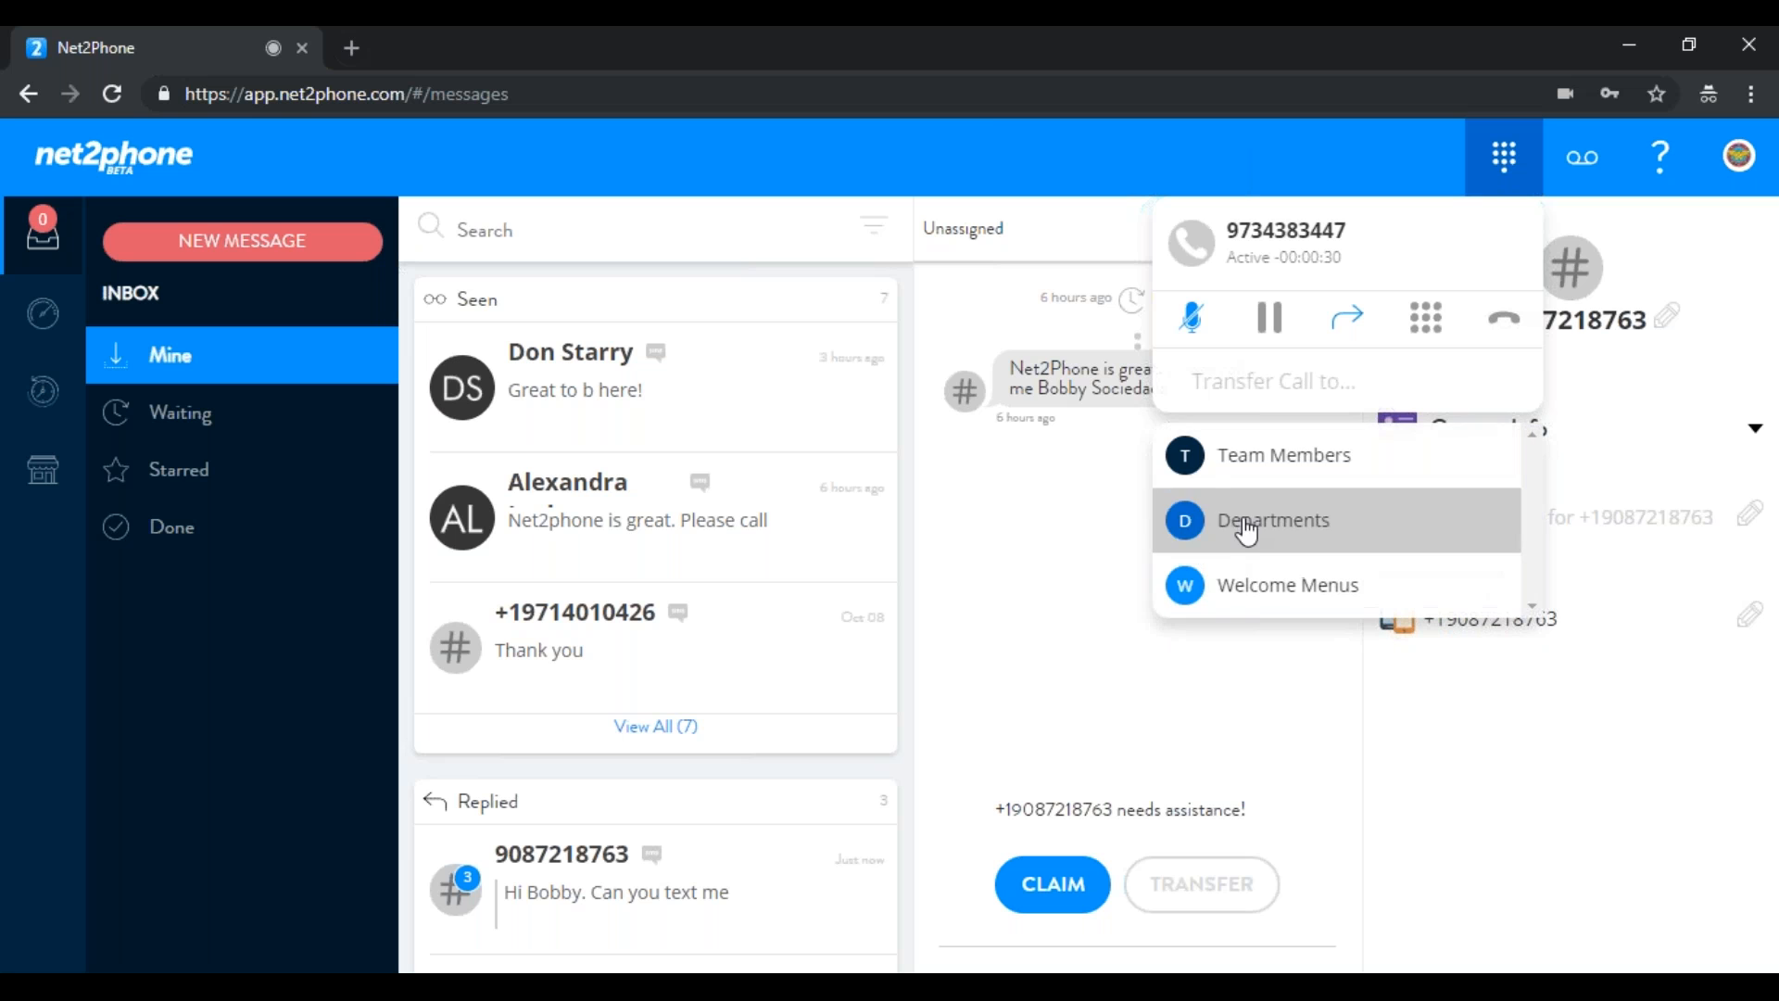
pyautogui.click(1246, 522)
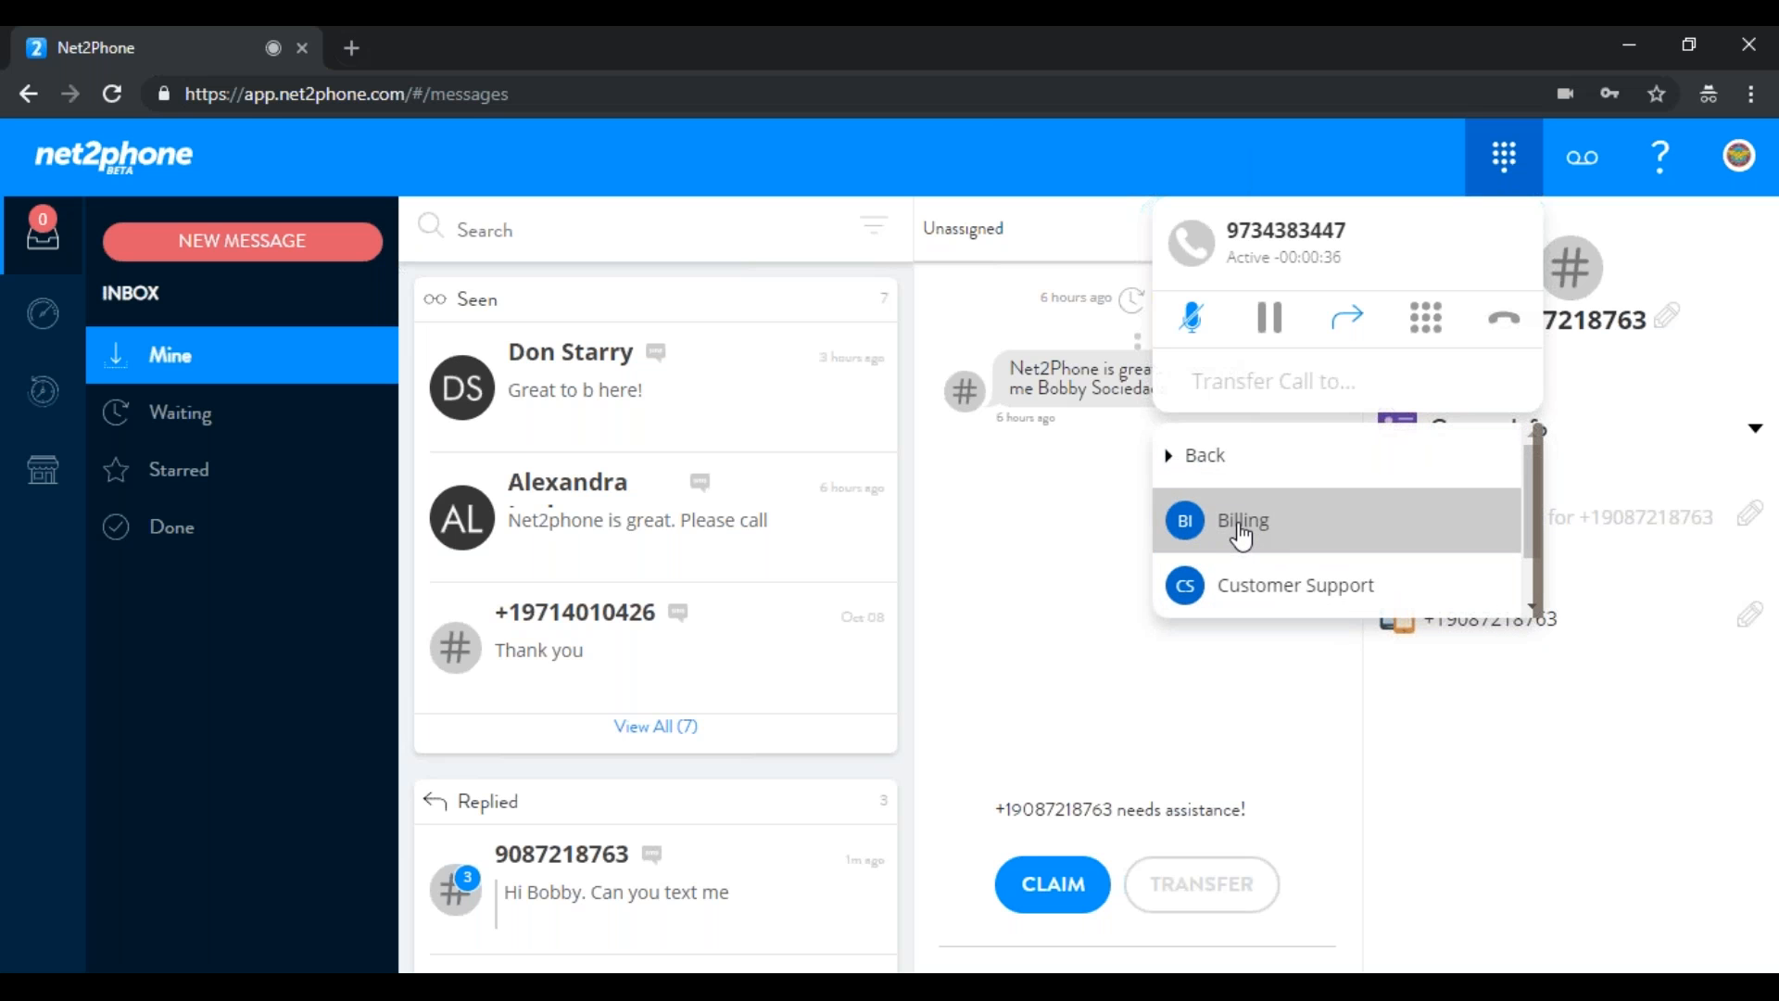
pyautogui.click(1279, 464)
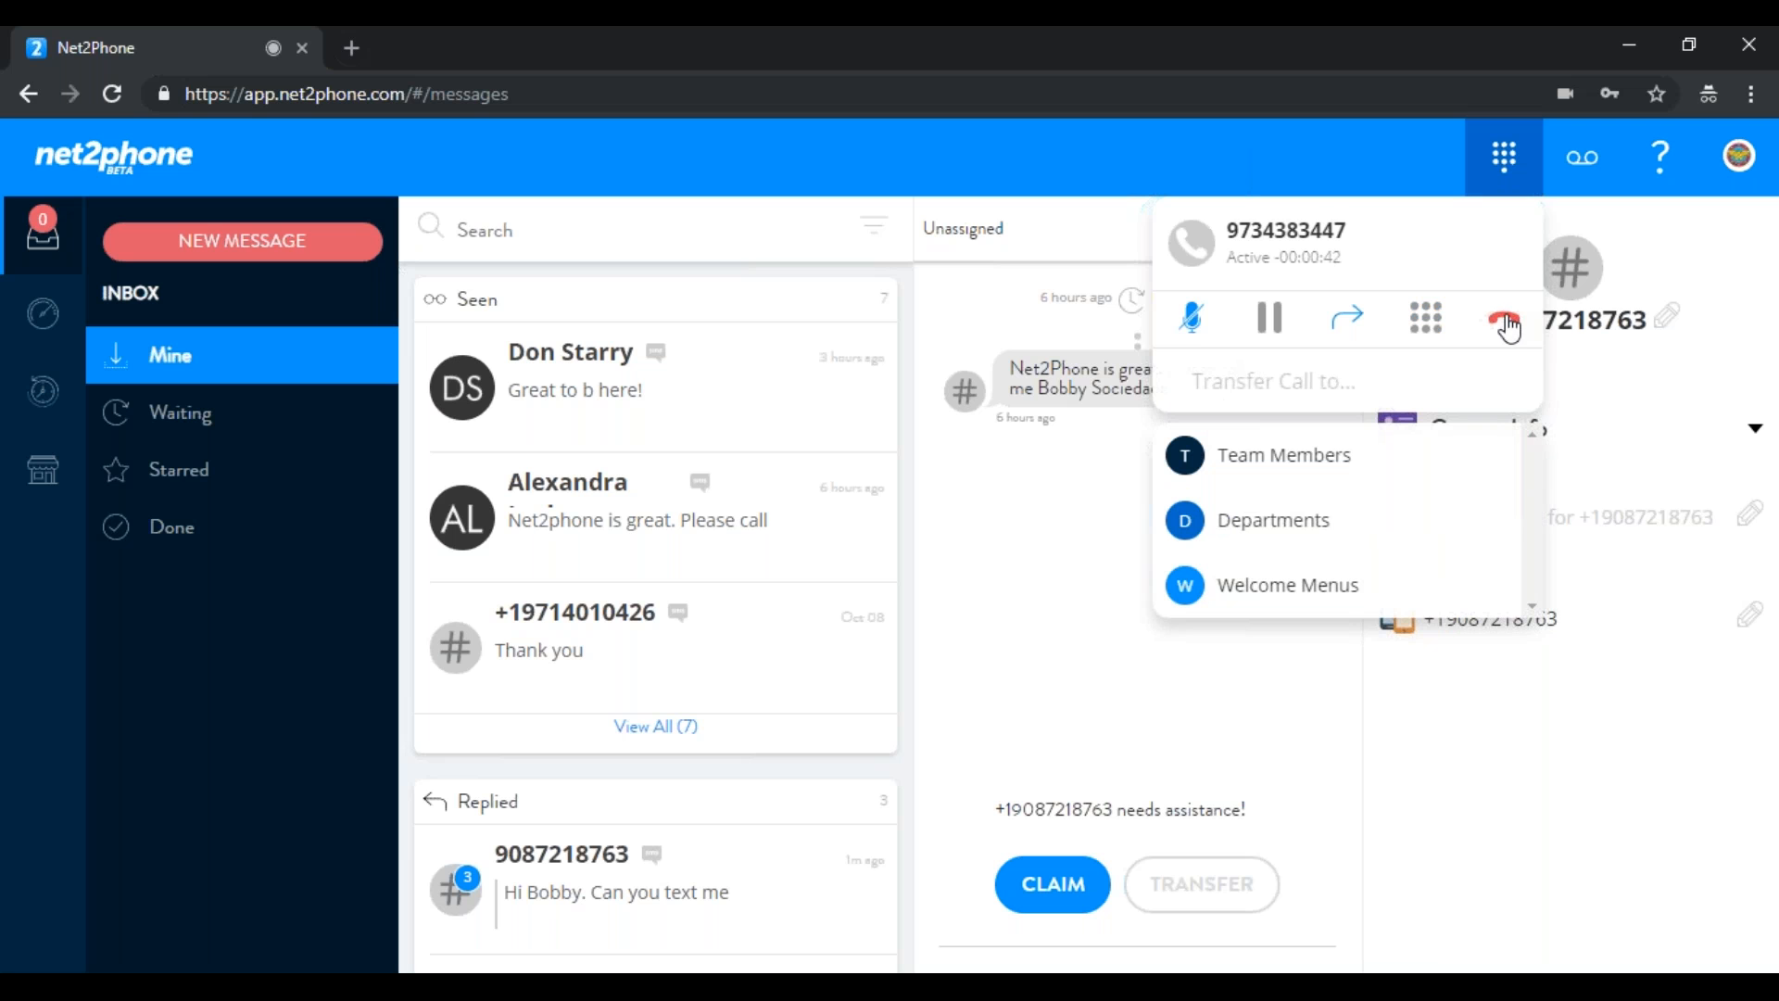
pyautogui.click(1193, 323)
pyautogui.click(1487, 325)
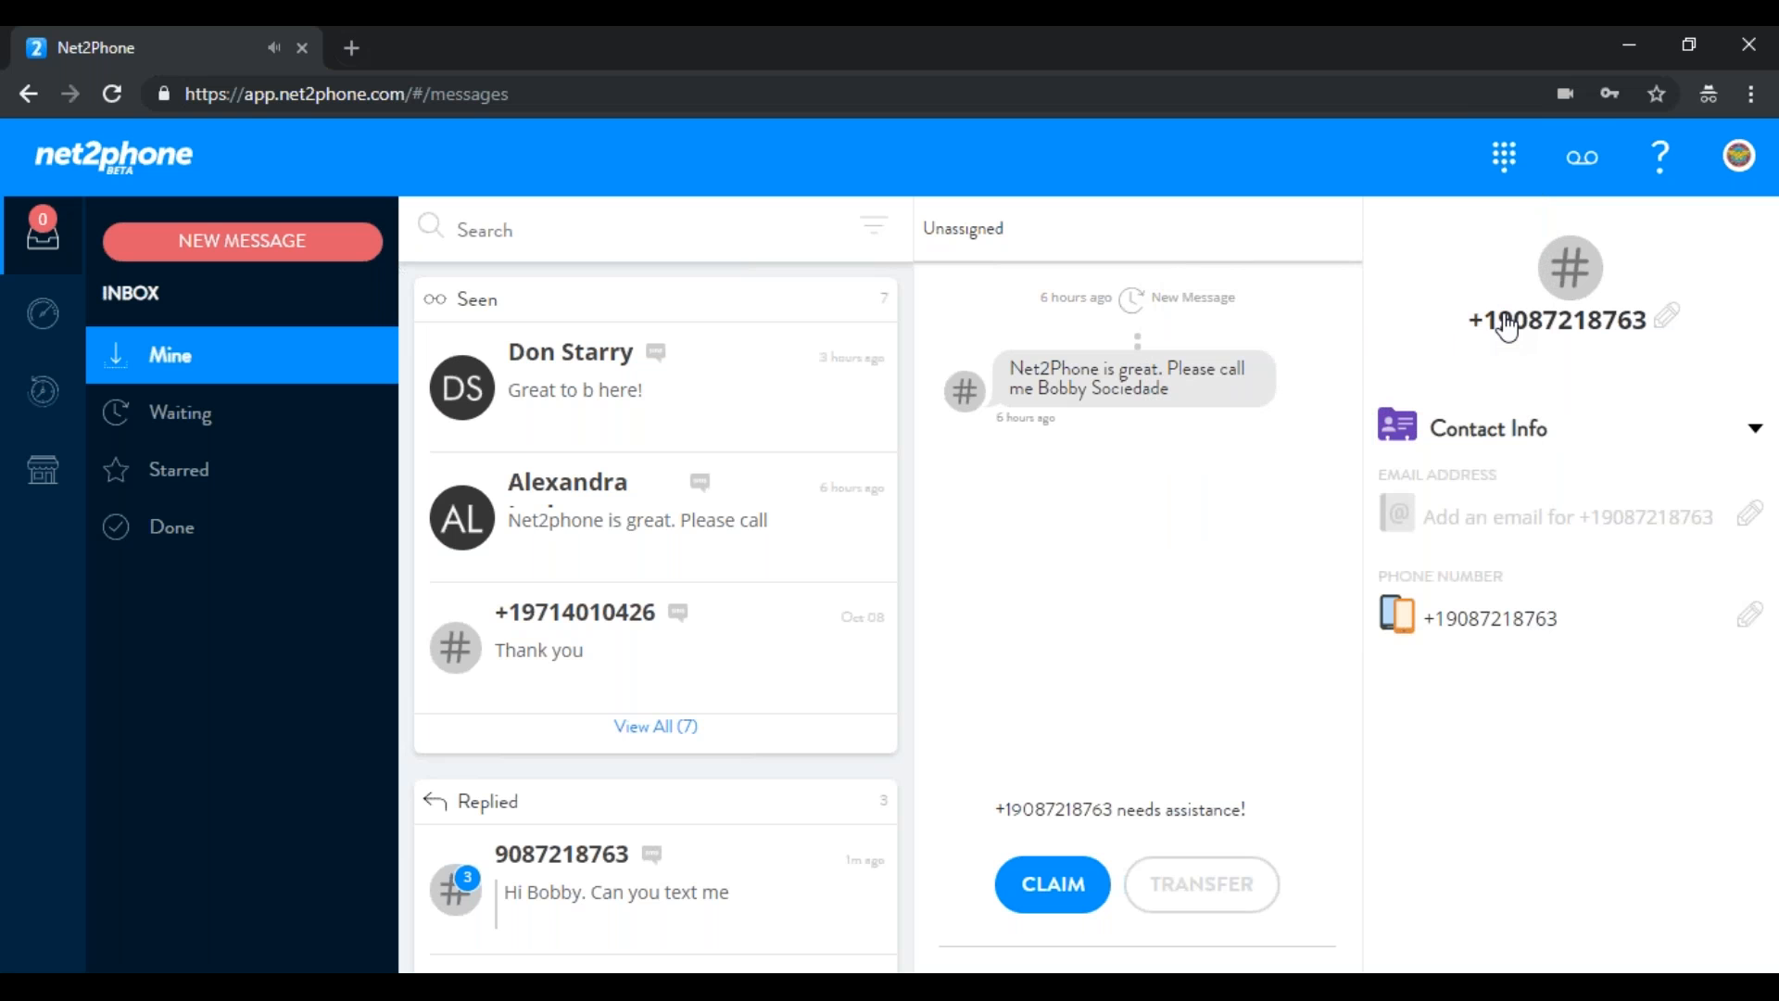
# List previous voicemails in Call History, then show the support call and email options
pyautogui.click(1564, 165)
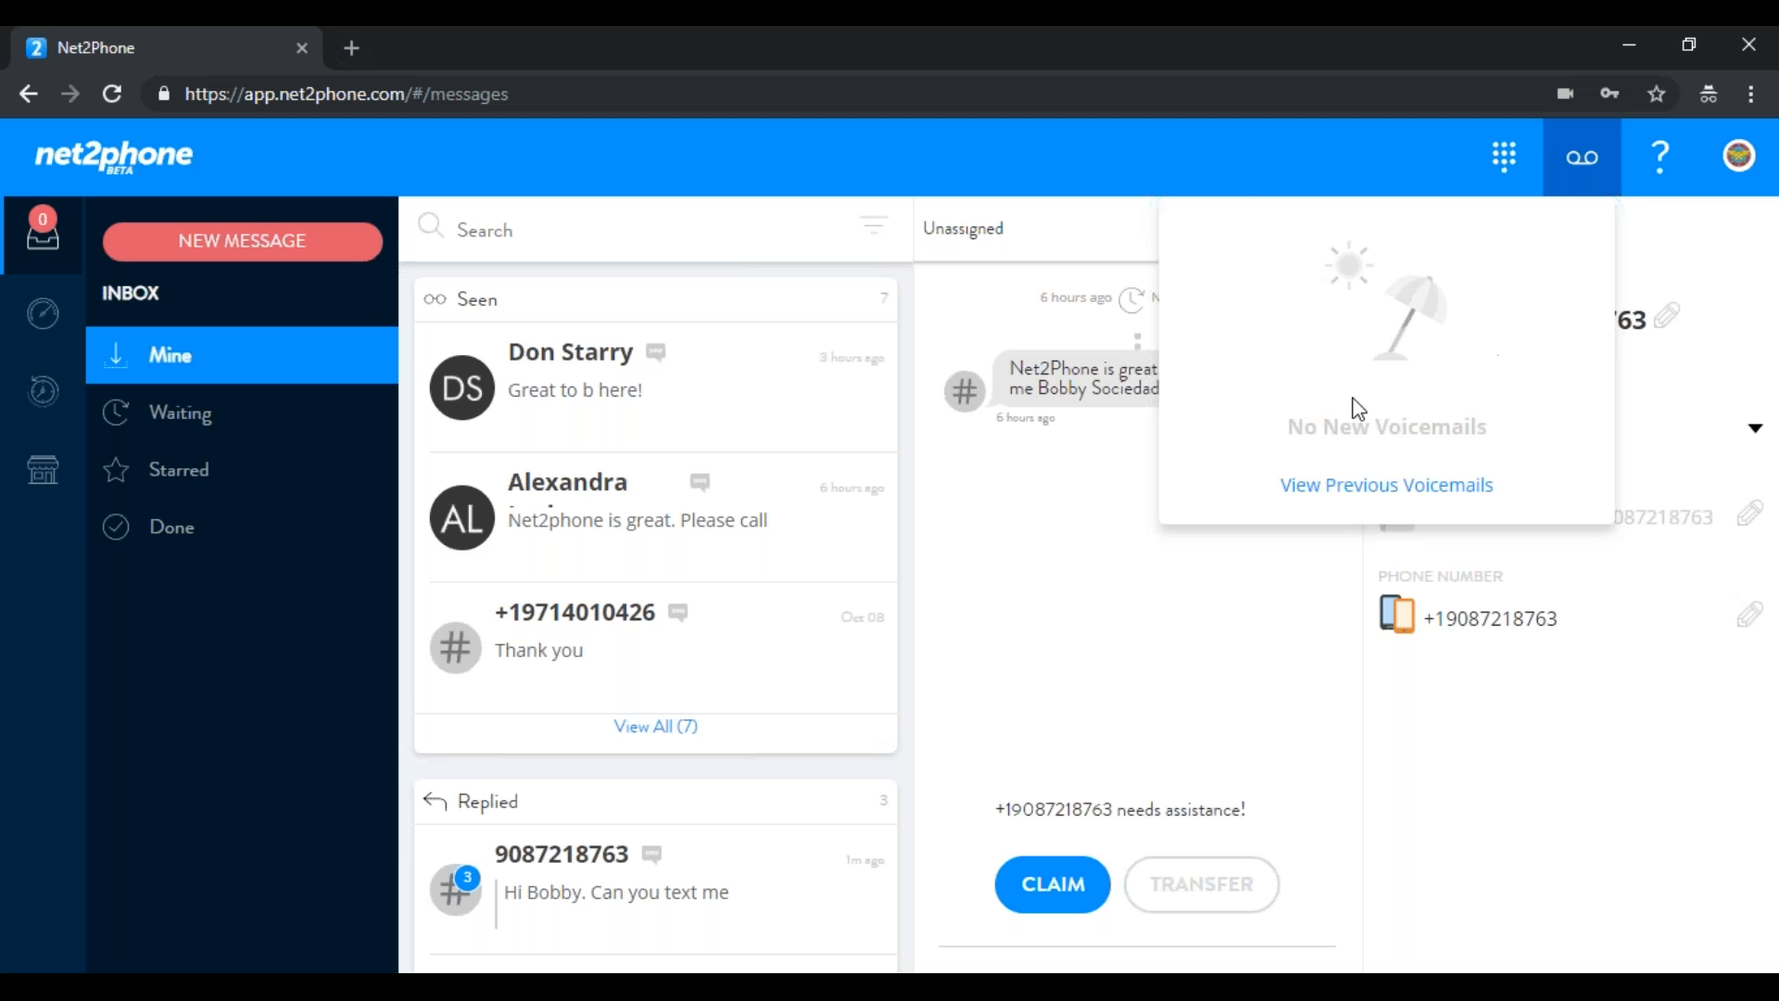
pyautogui.click(1439, 486)
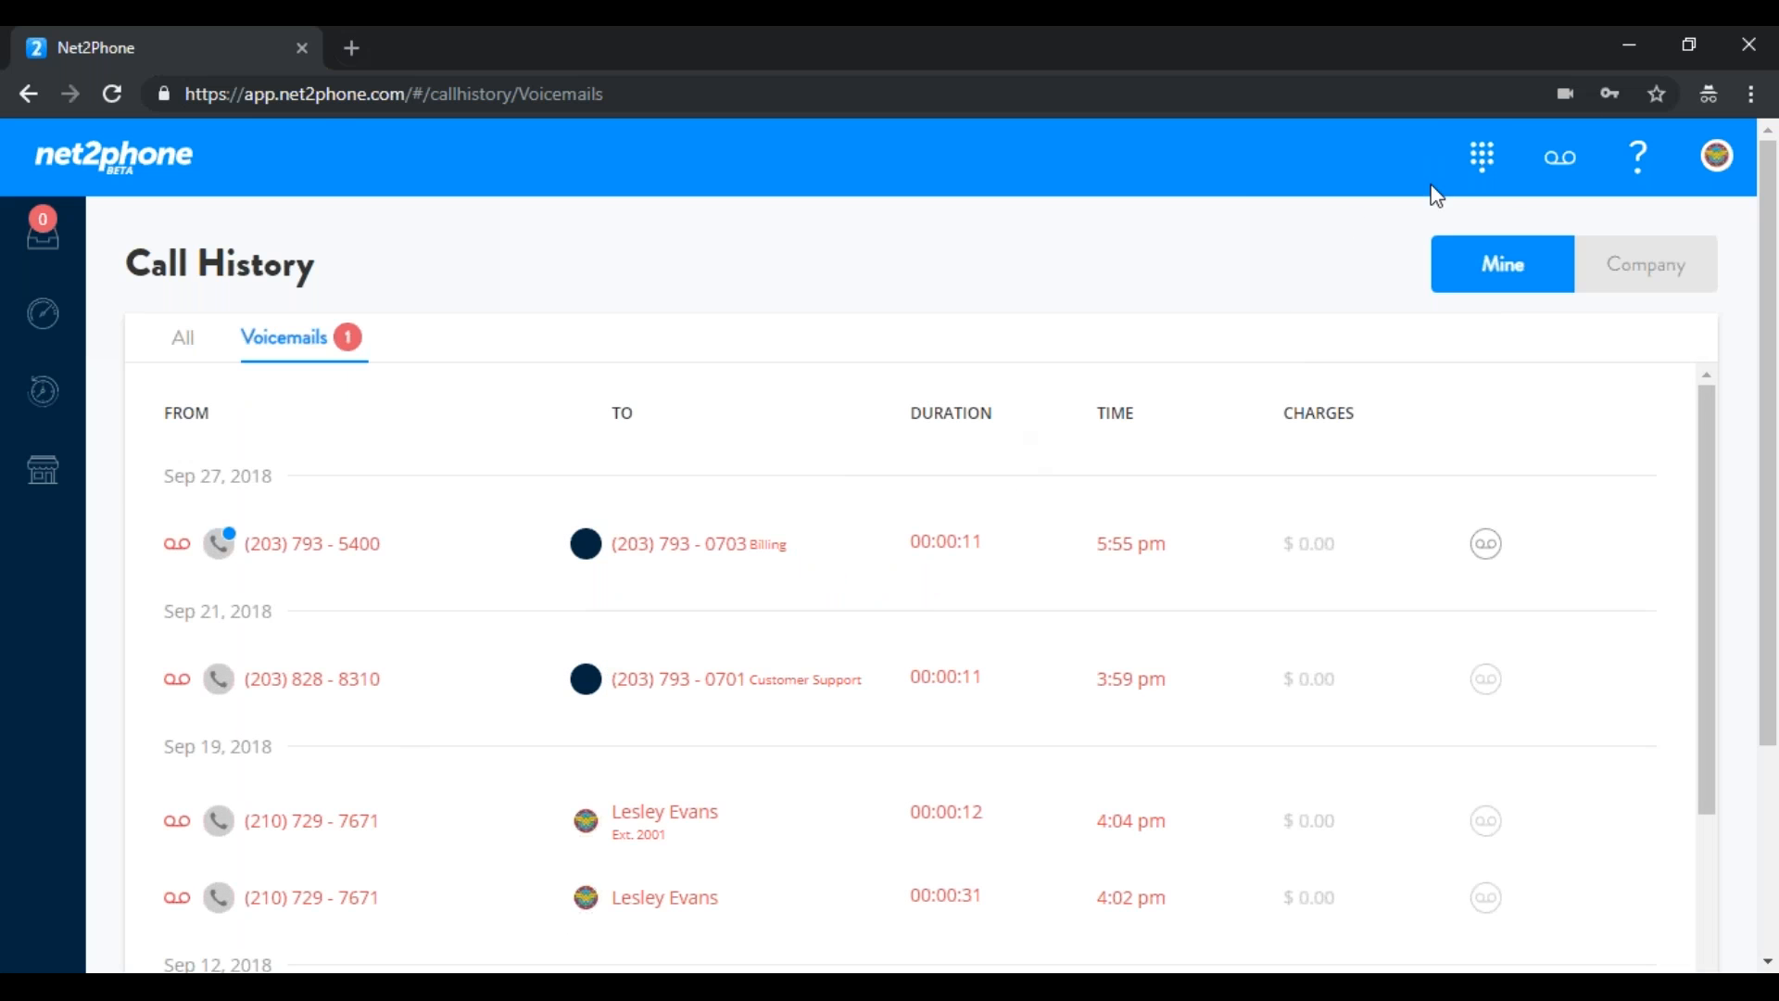
pyautogui.click(1641, 176)
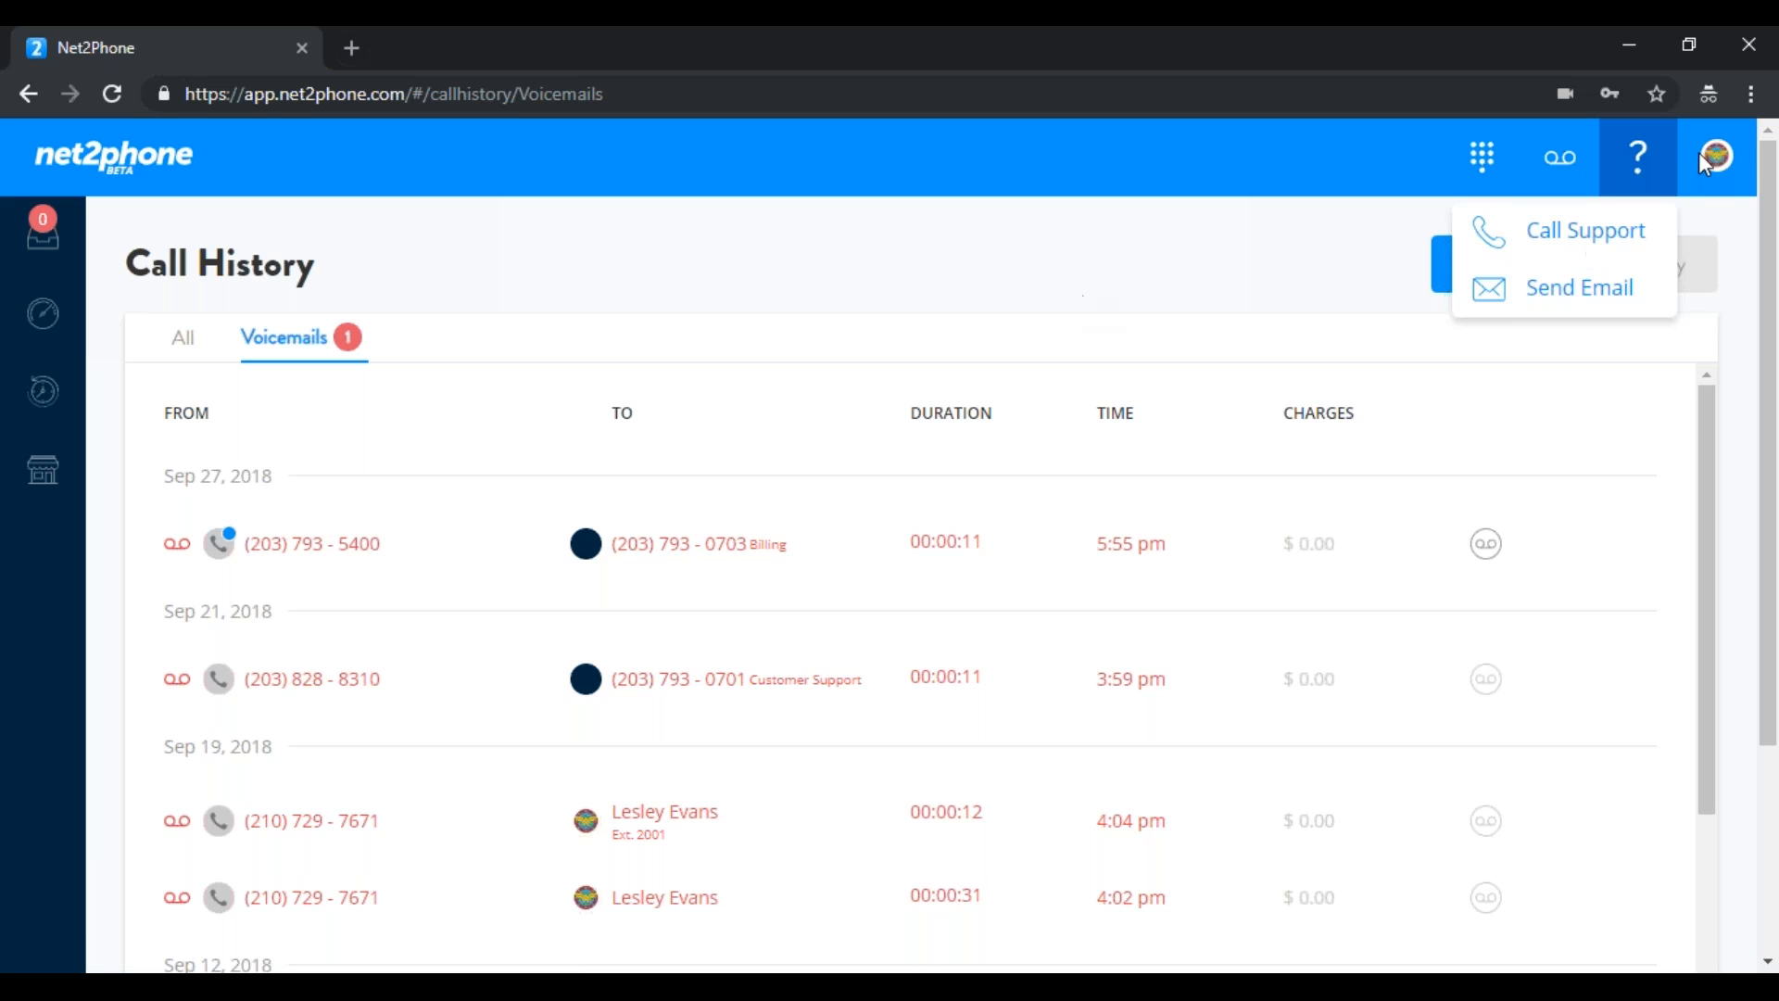
# In the user's Profile, retype the full name and keep the existing service address
pyautogui.click(1718, 156)
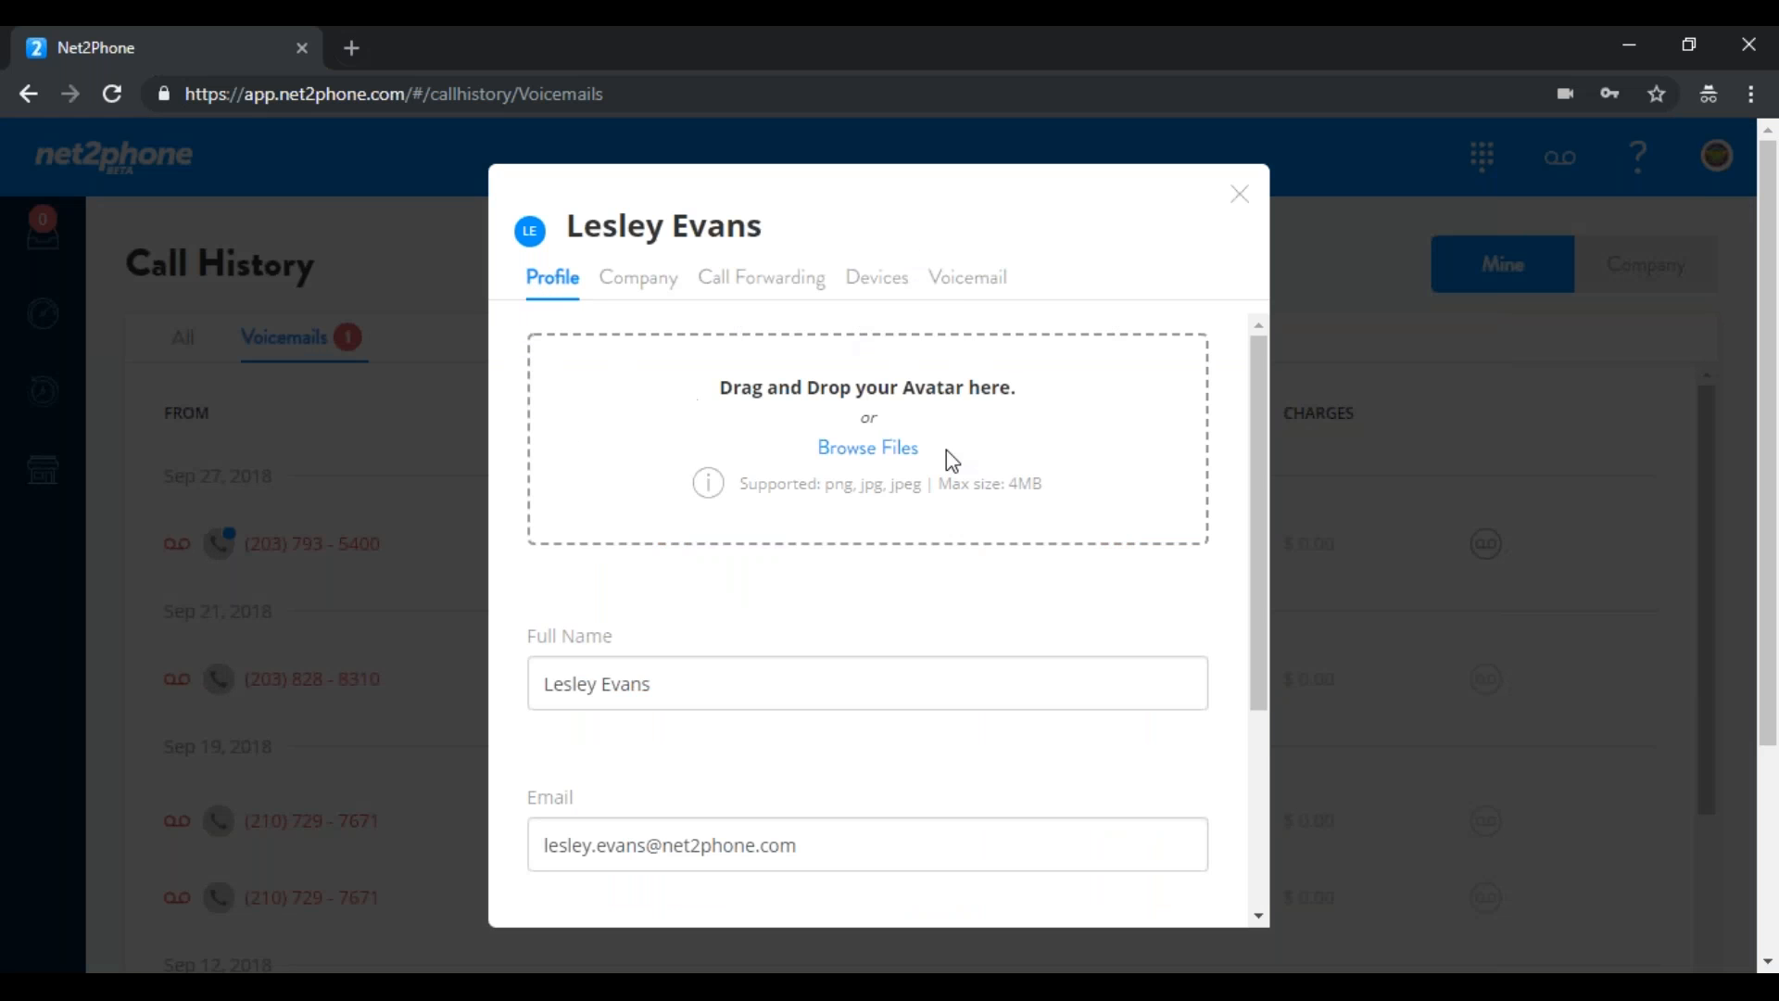
pyautogui.moveTo(1262, 415); pyautogui.dragTo(1260, 576)
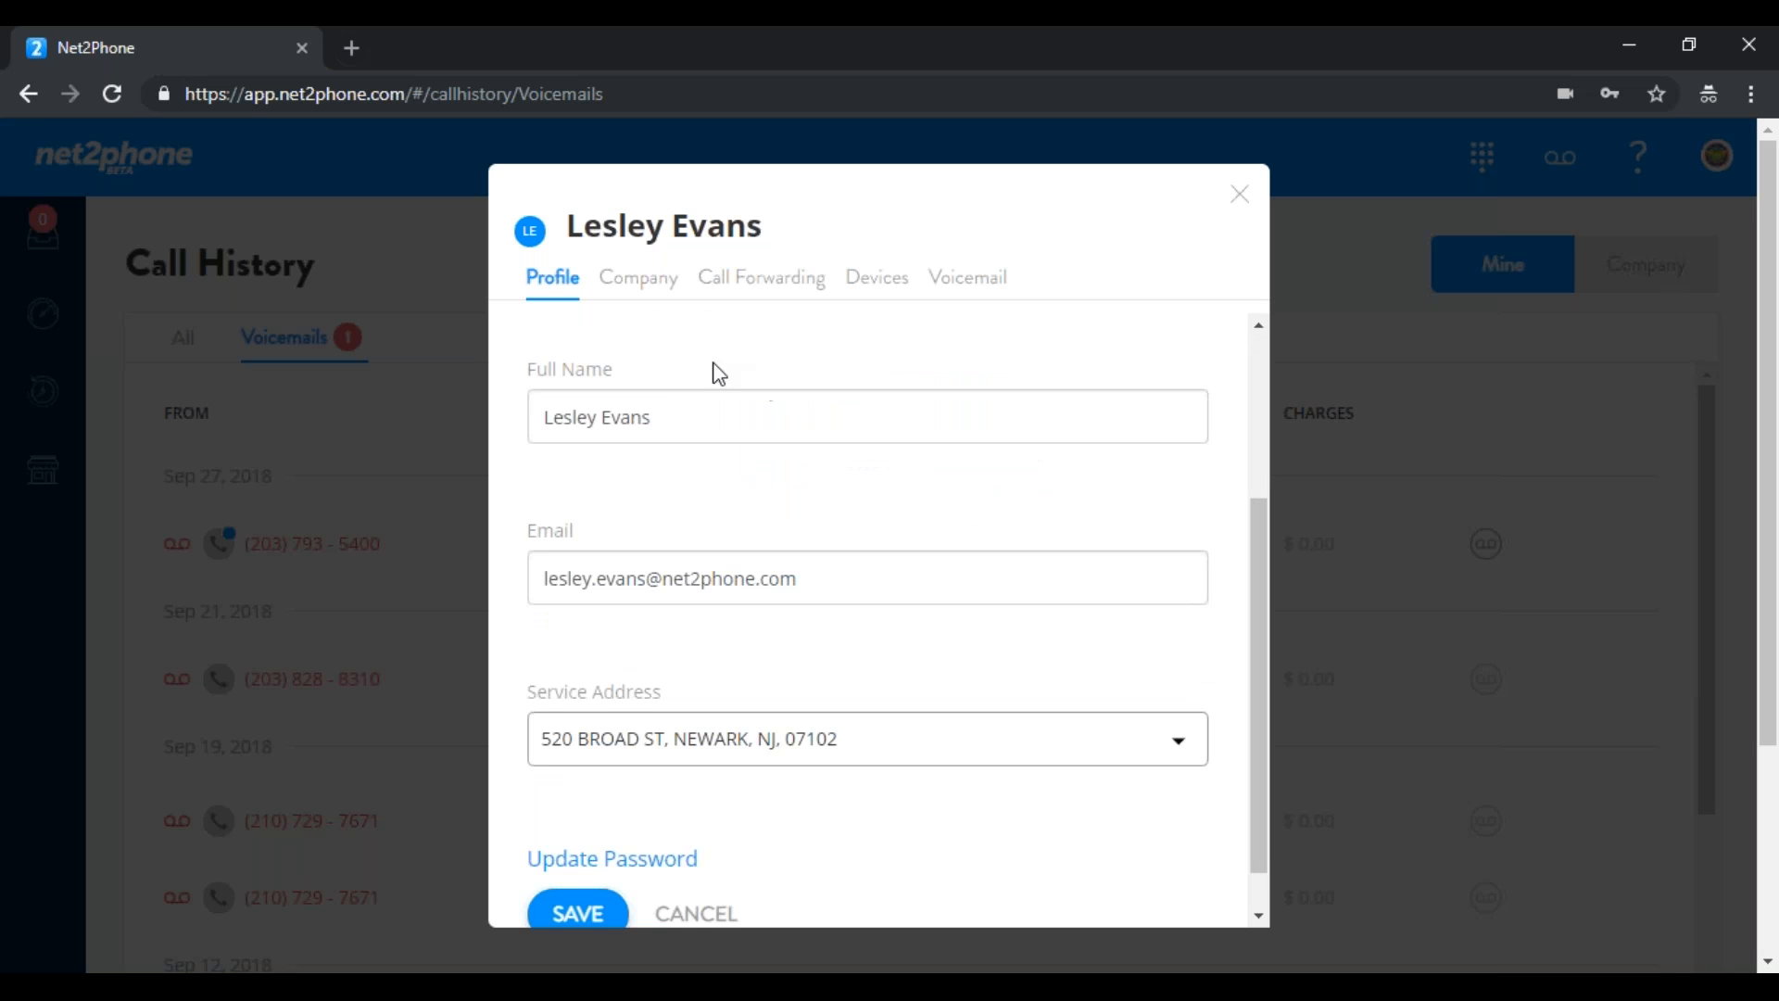
pyautogui.moveTo(656, 415); pyautogui.dragTo(438, 455)
pyautogui.write('Lesley')
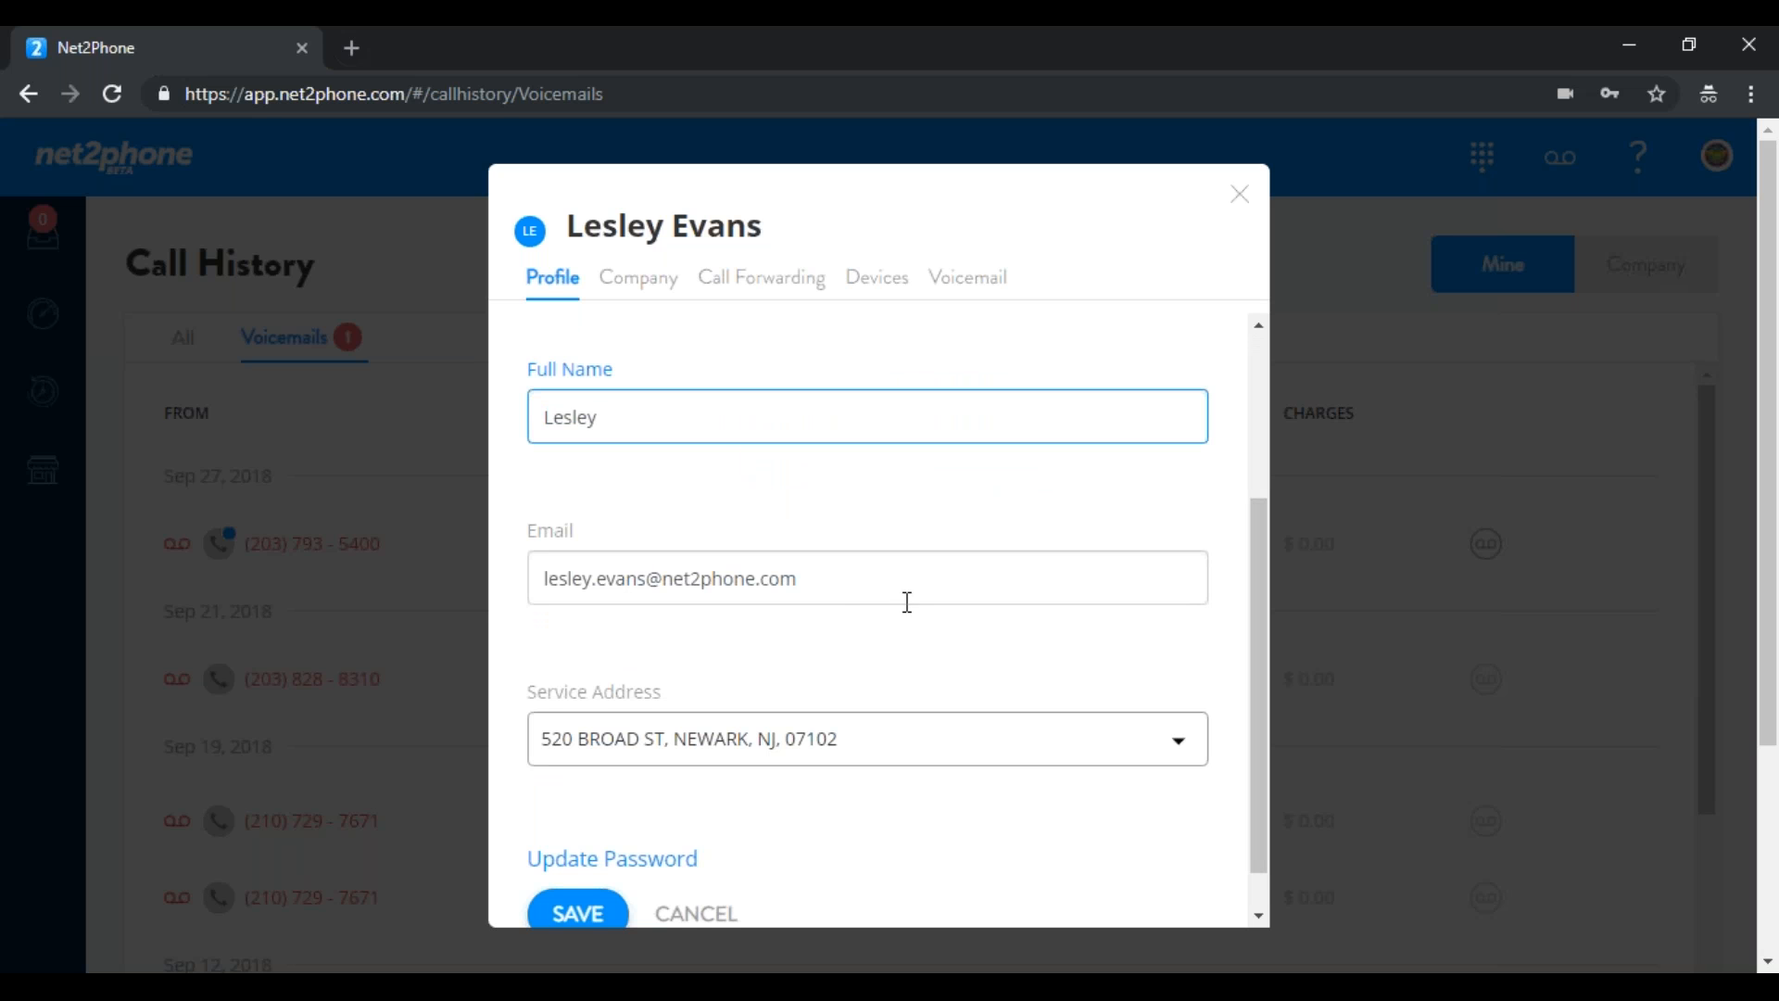
pyautogui.moveTo(1260, 585); pyautogui.dragTo(1040, 636)
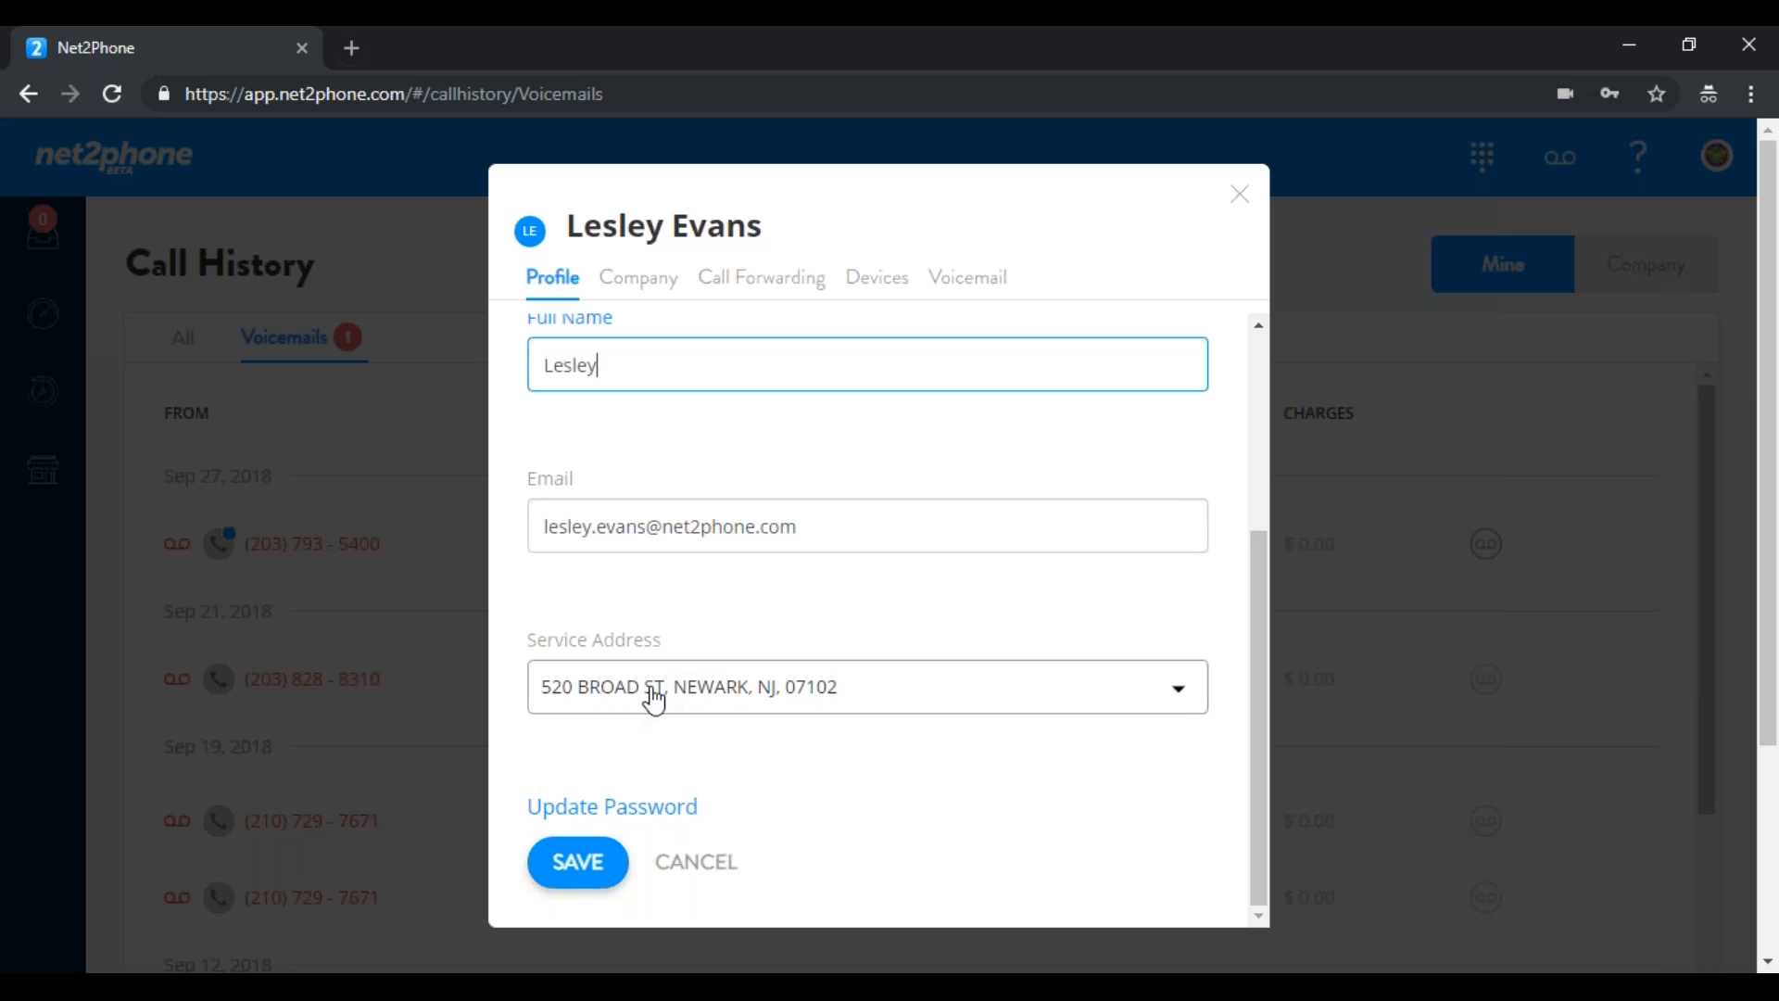
pyautogui.click(804, 695)
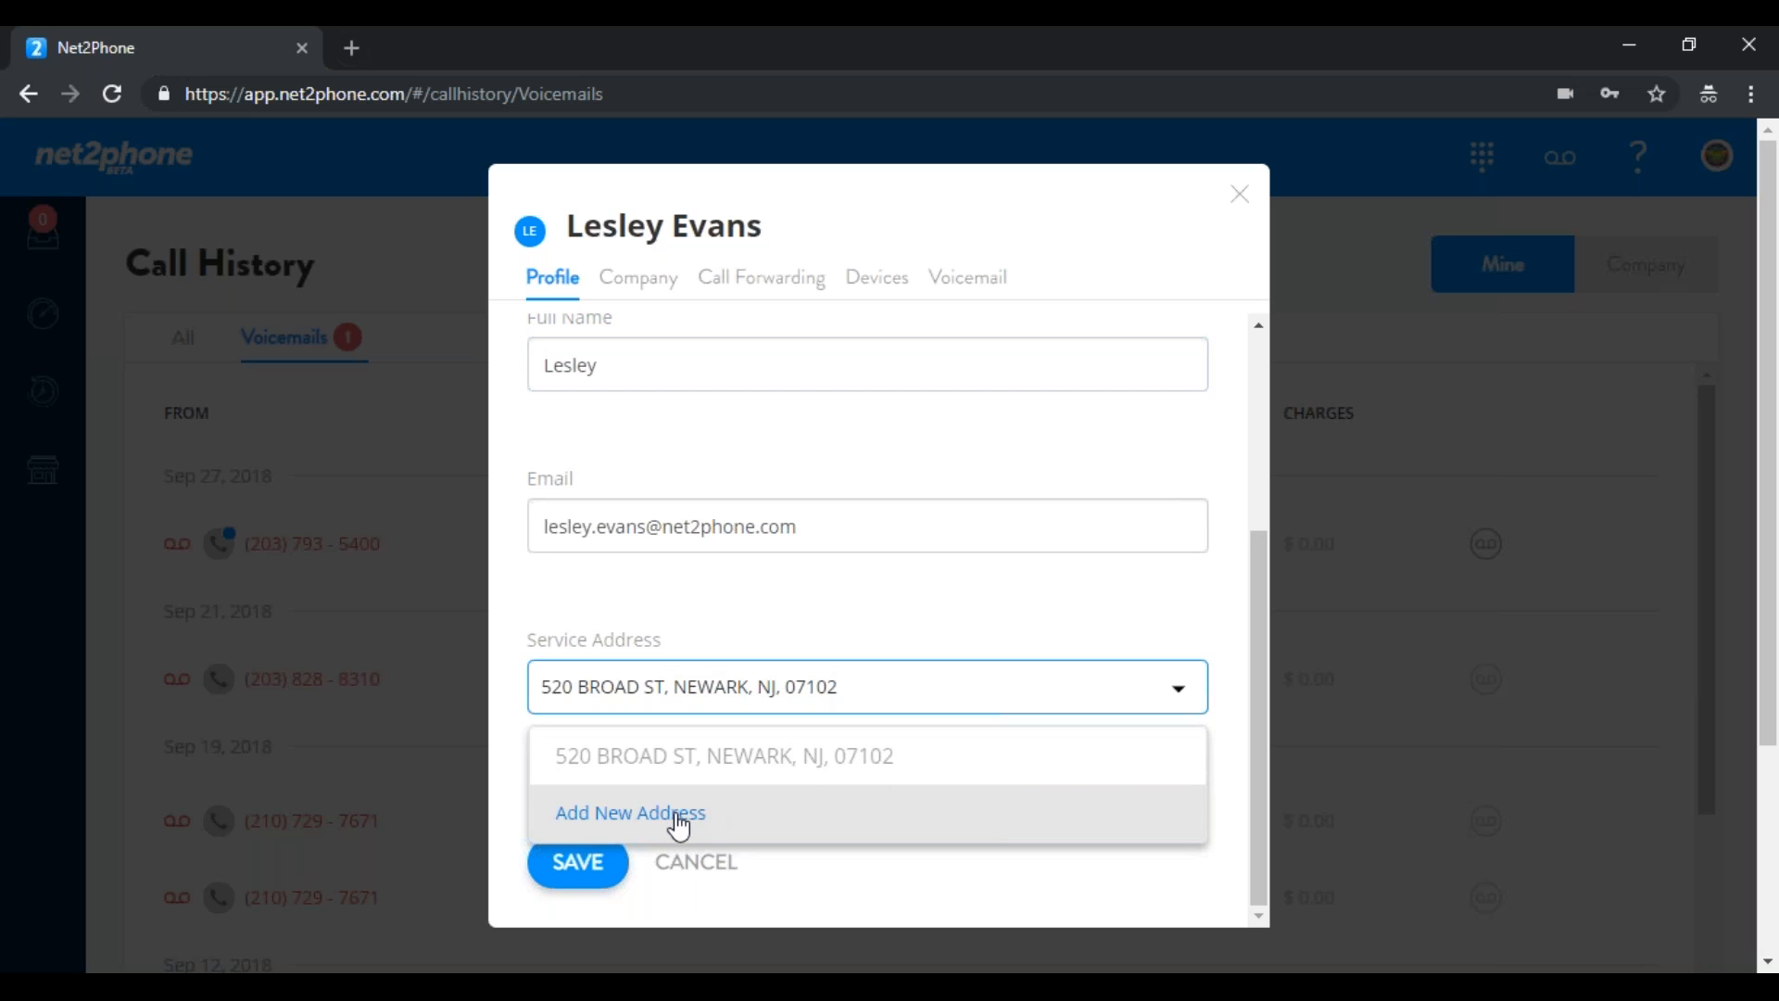
pyautogui.click(783, 864)
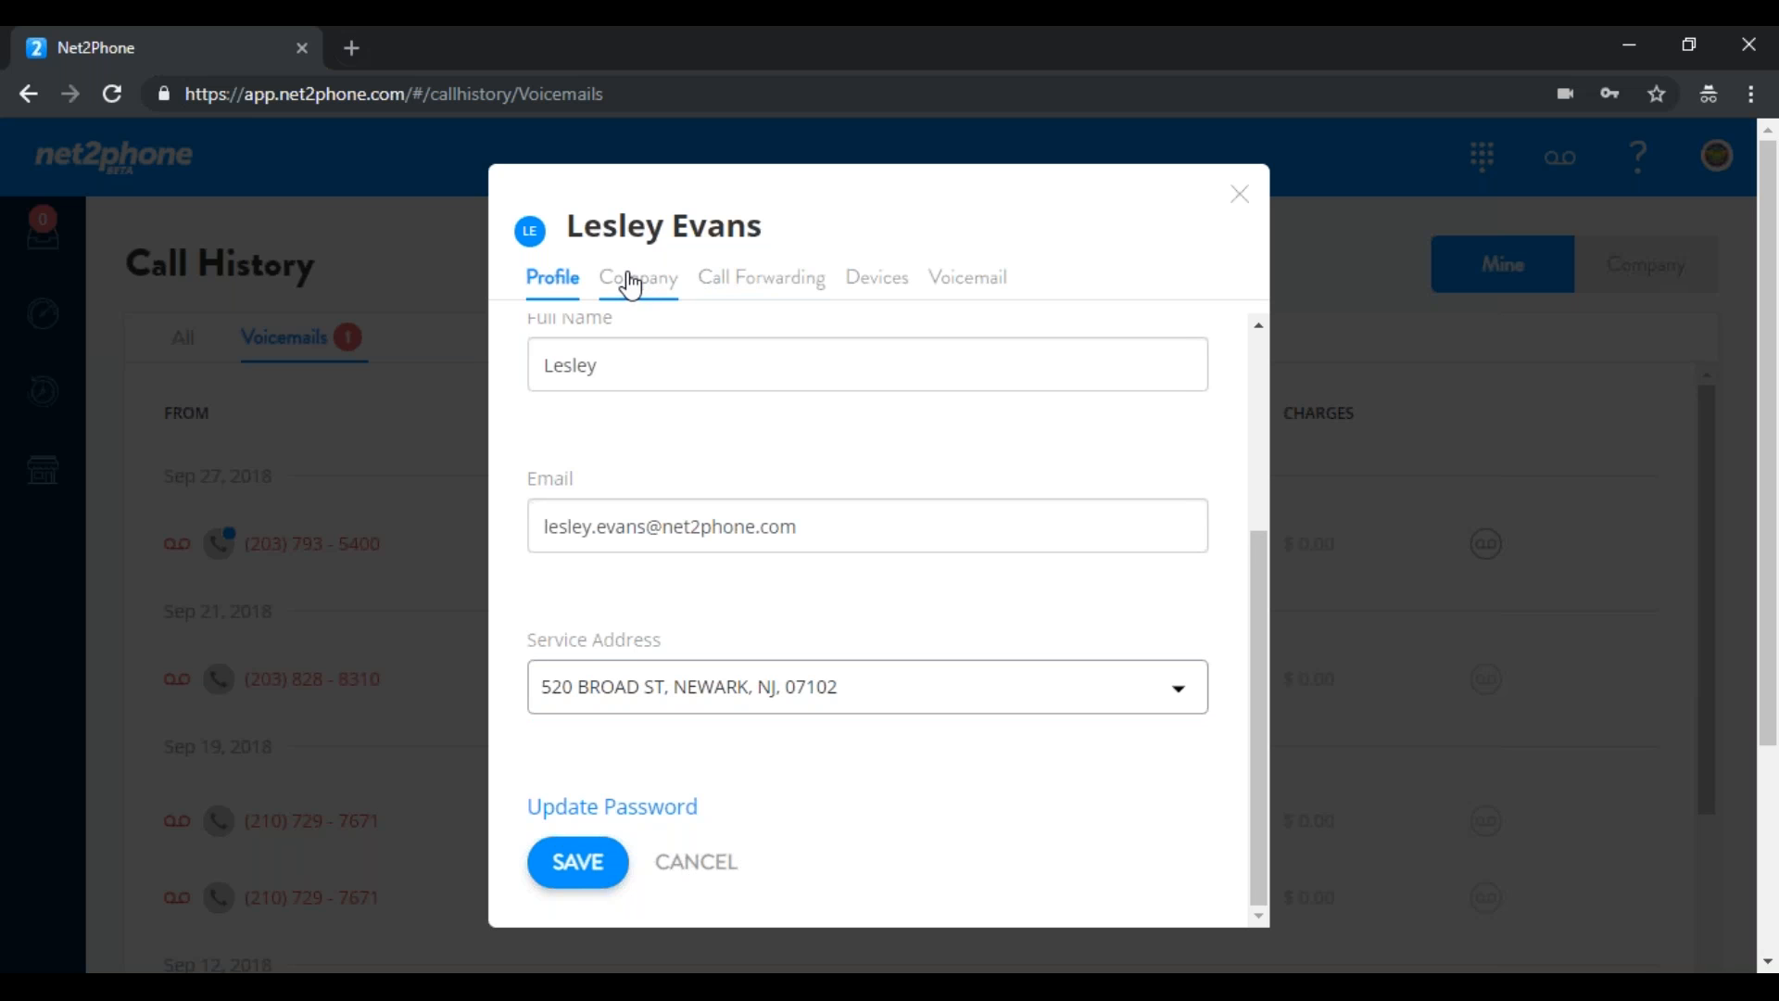
# Set Call Forwarding to No Answer with Phone Rings at 3 Rings
pyautogui.click(746, 292)
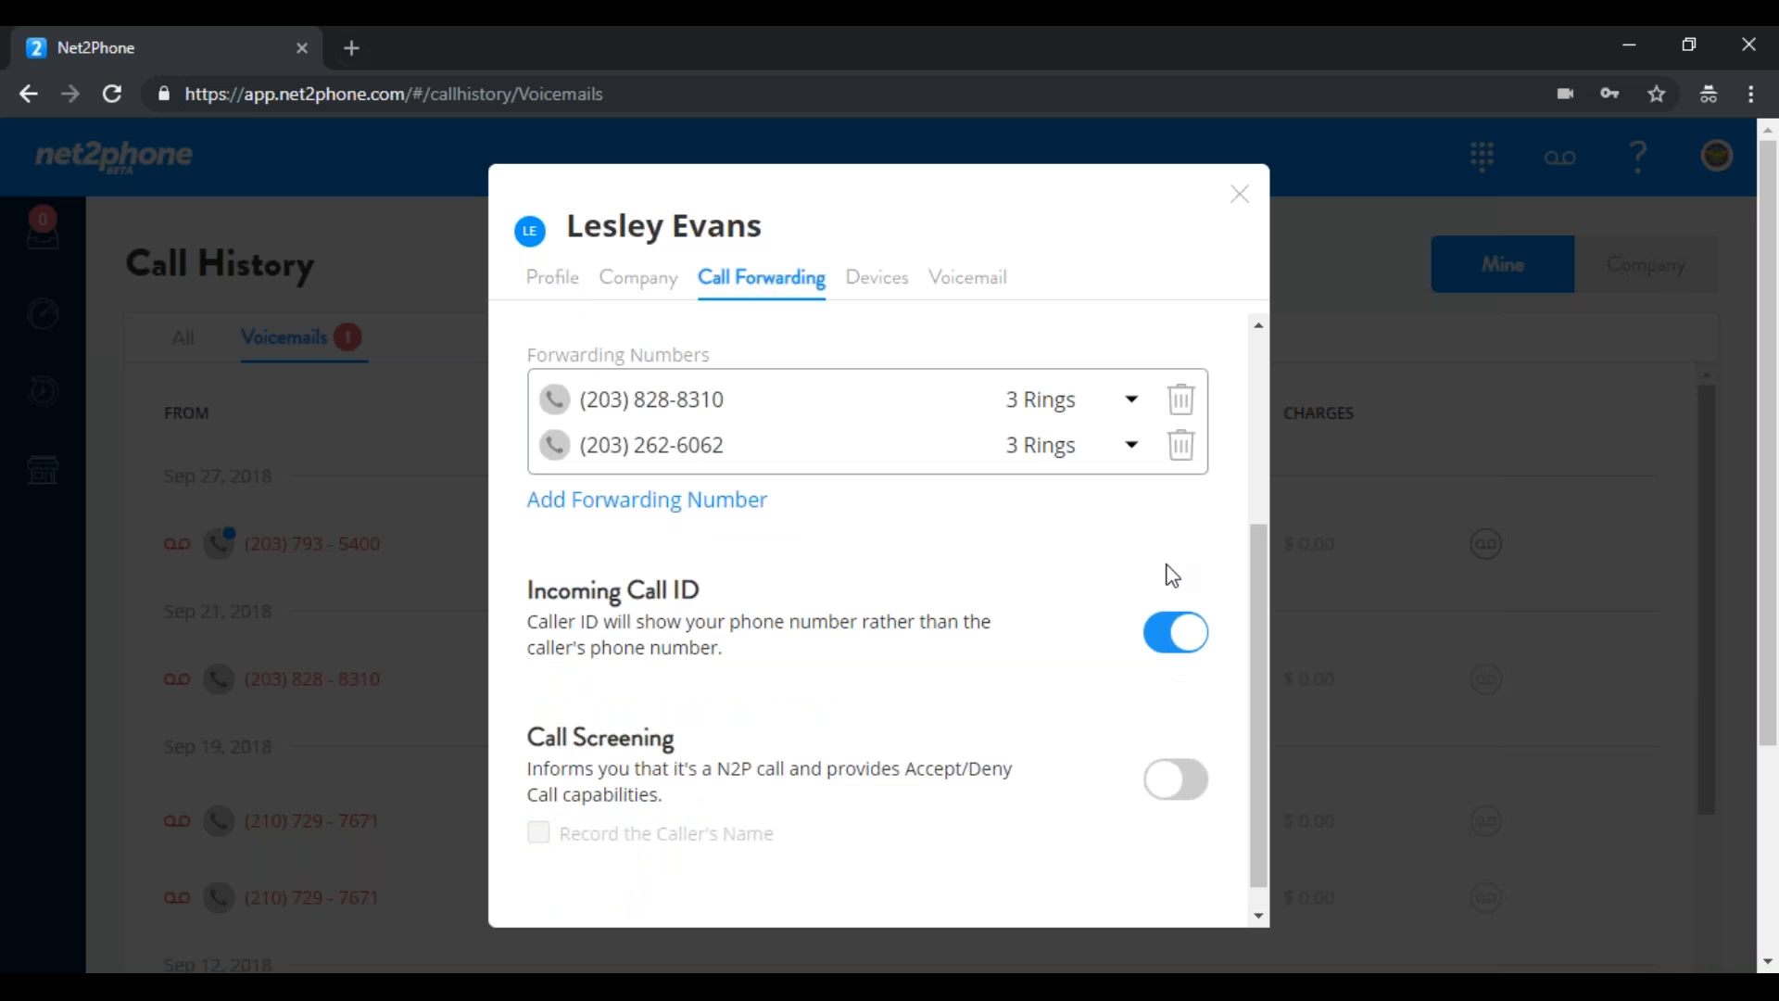
pyautogui.moveTo(1258, 609); pyautogui.dragTo(1253, 422)
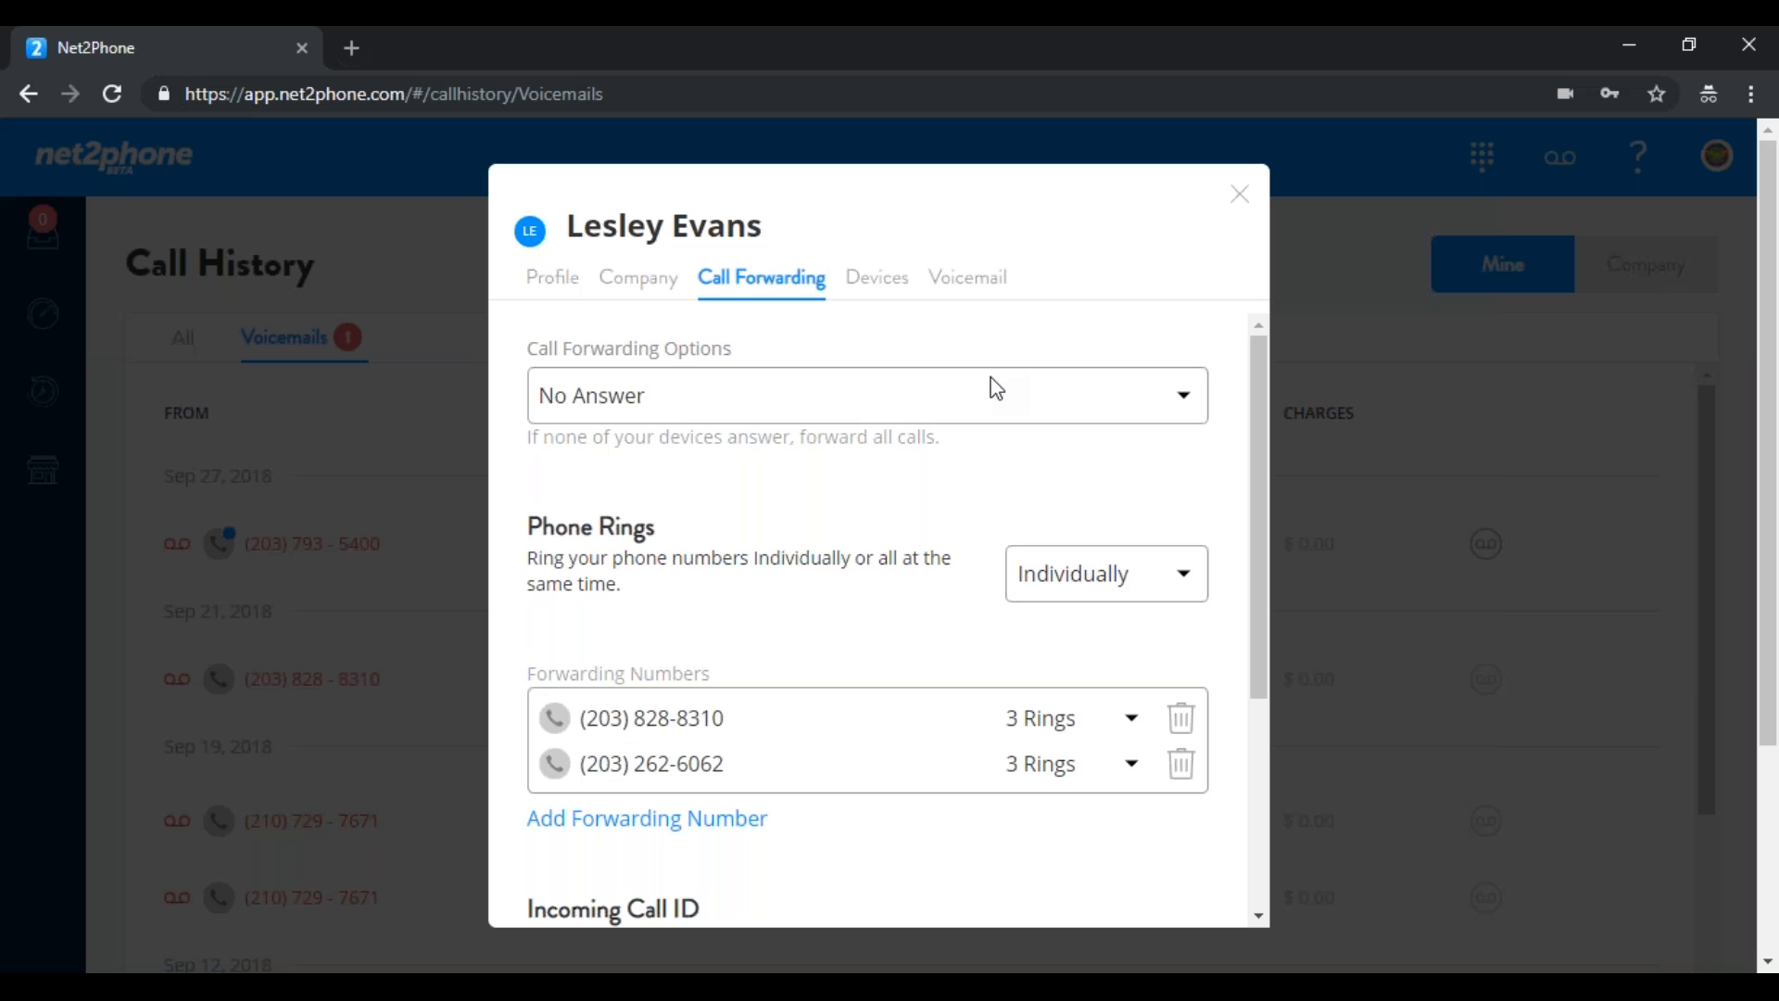
pyautogui.click(889, 404)
pyautogui.click(797, 485)
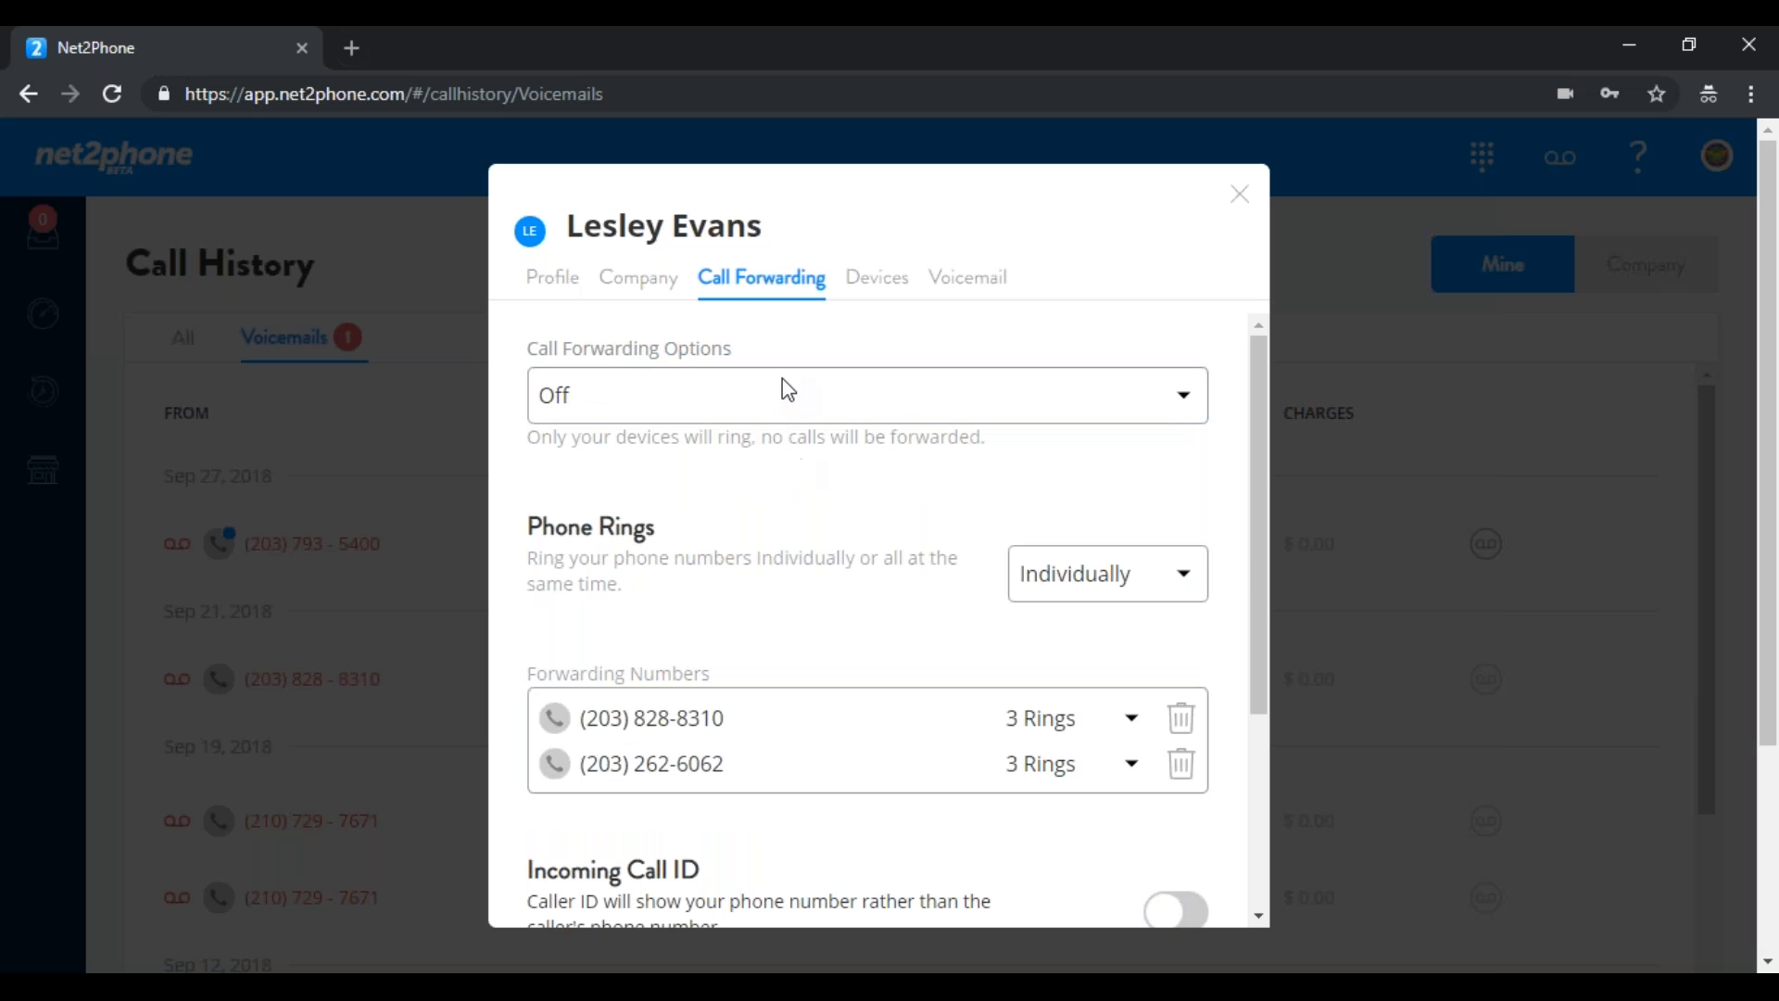
pyautogui.click(607, 403)
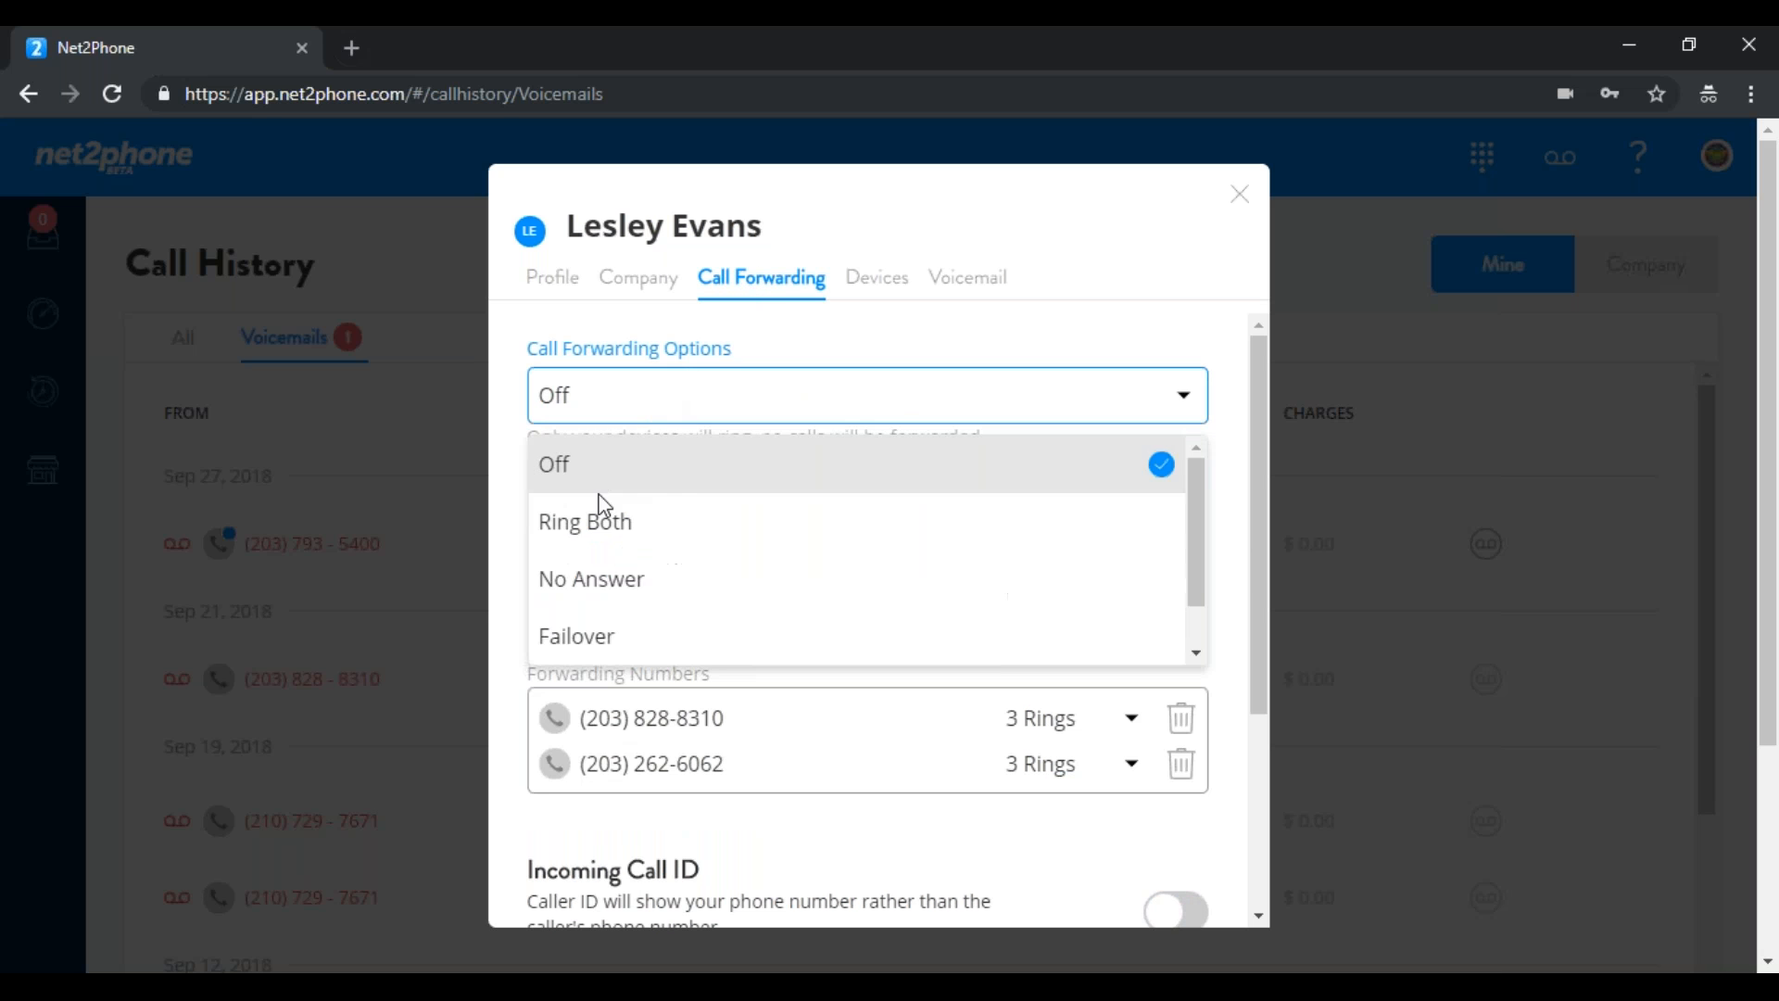
pyautogui.click(580, 582)
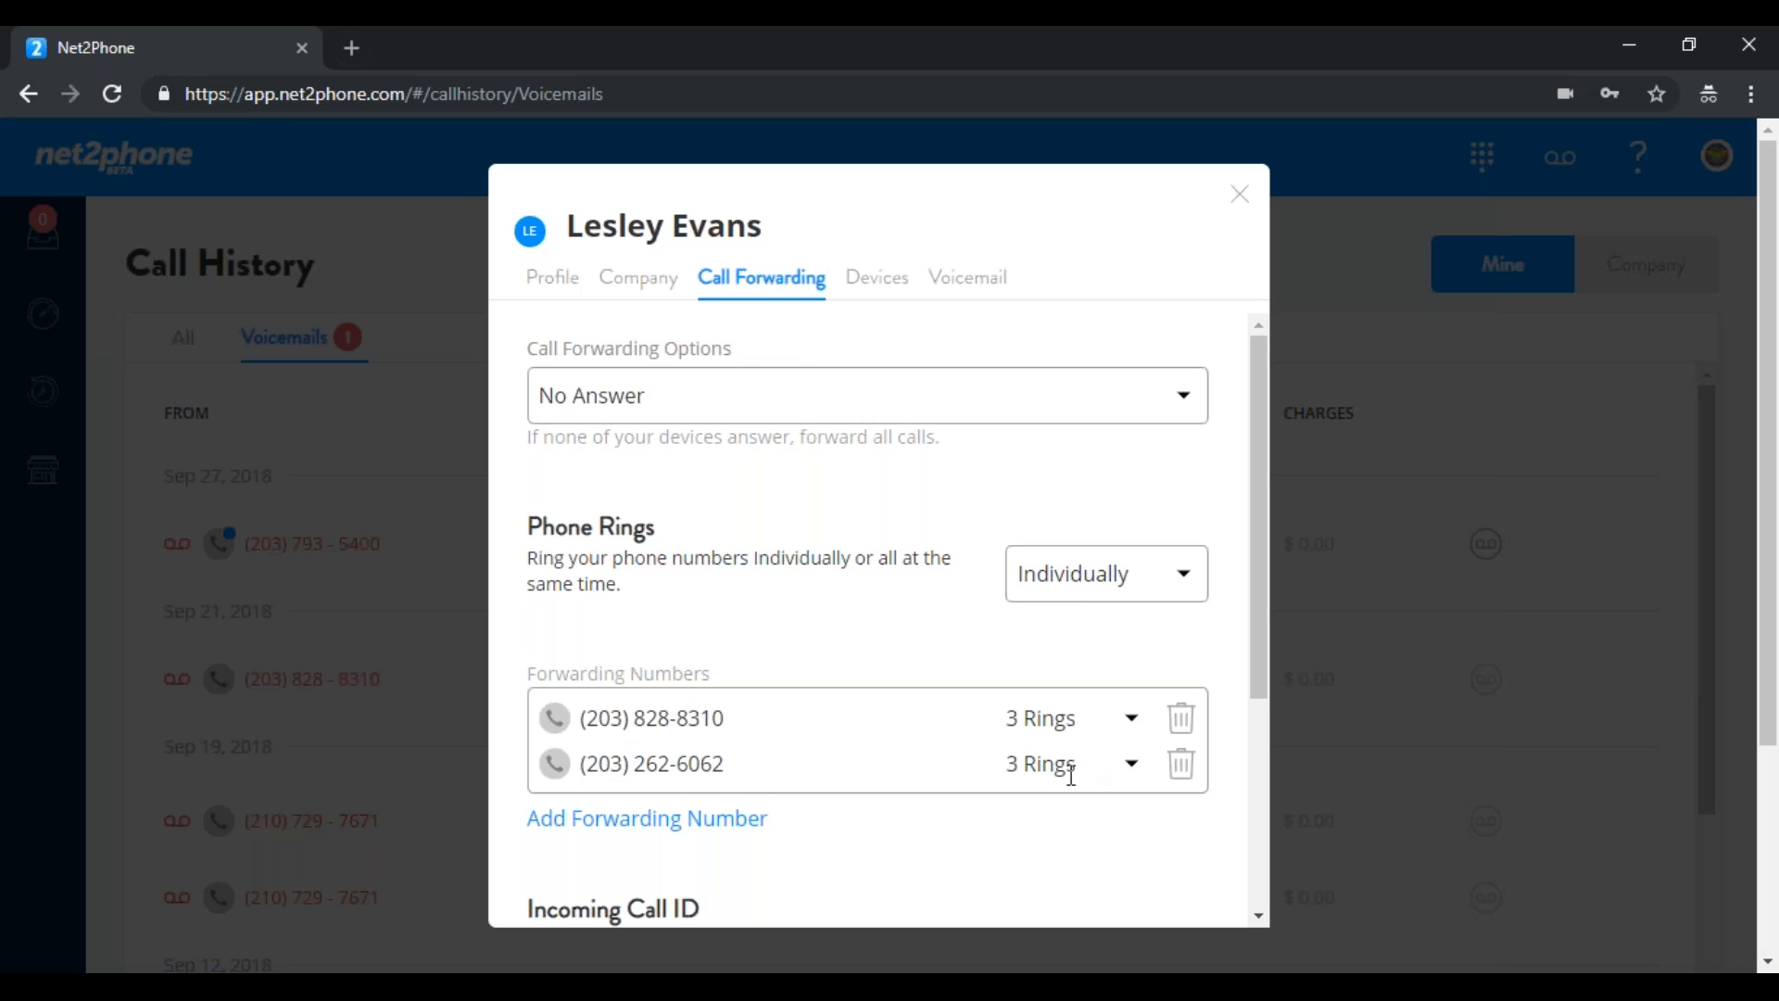
pyautogui.click(1186, 582)
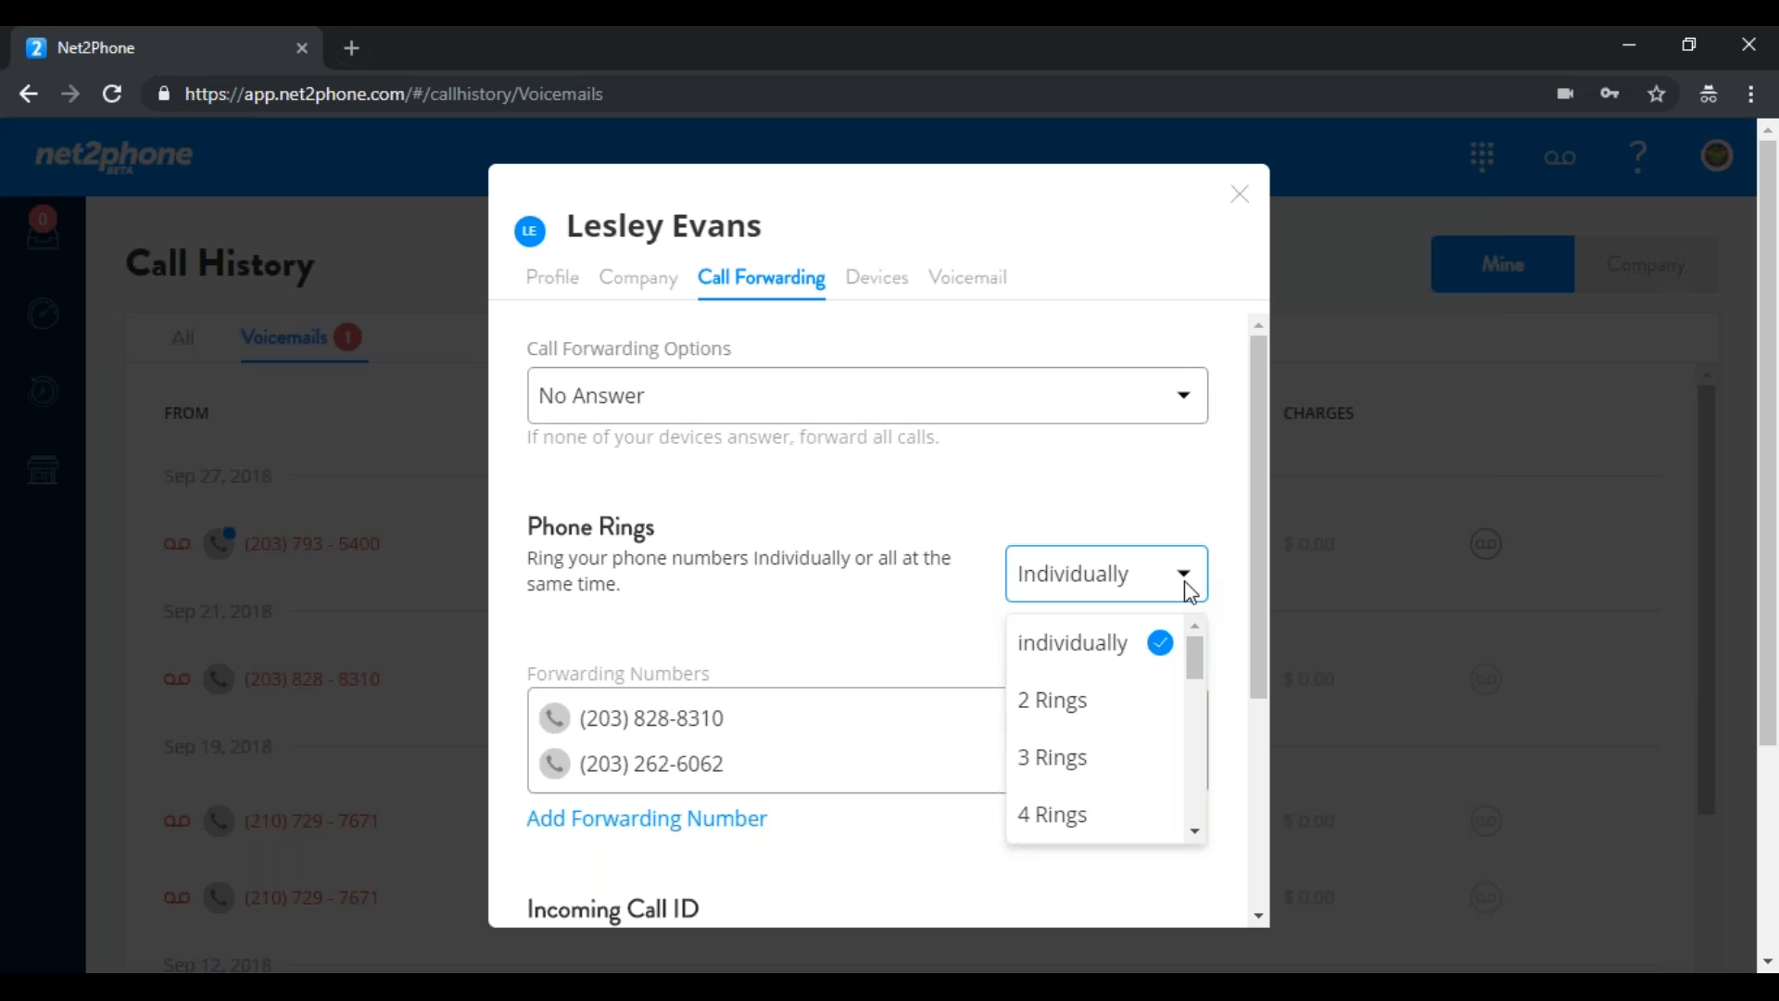
pyautogui.click(1064, 775)
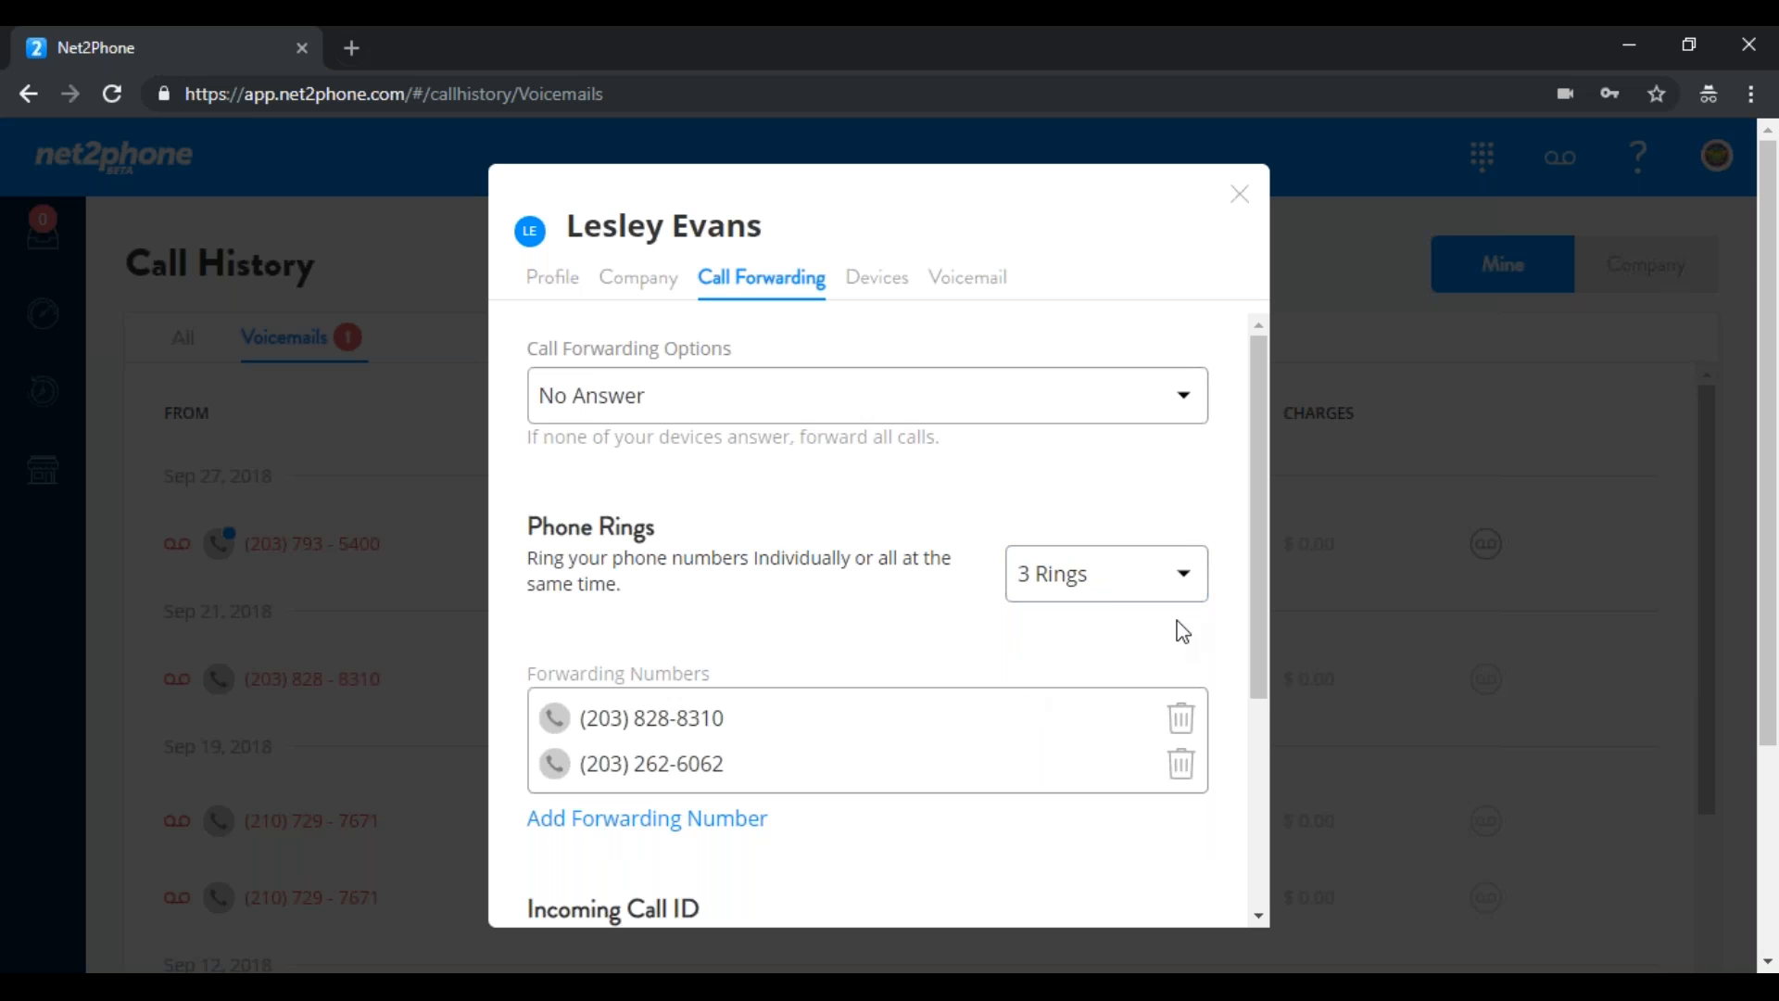
# Turn Call Screening on and Incoming Call ID off, then go to Devices
pyautogui.moveTo(1261, 515); pyautogui.dragTo(1279, 713)
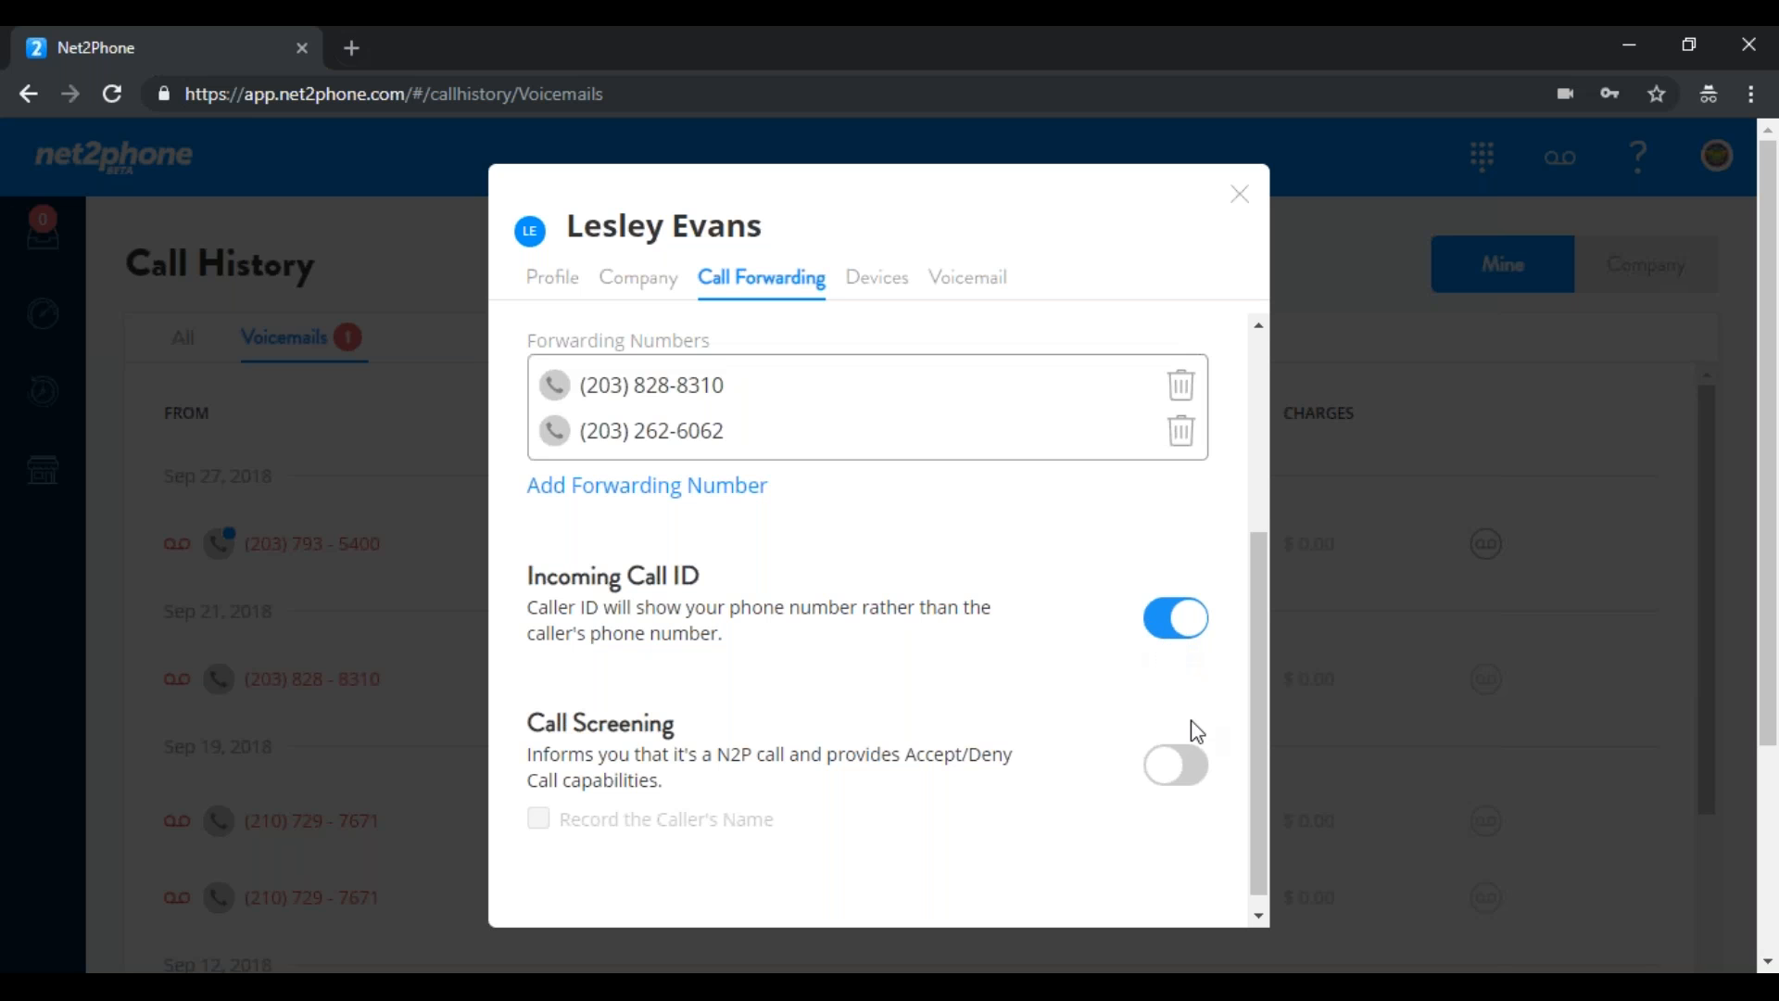
pyautogui.click(1197, 759)
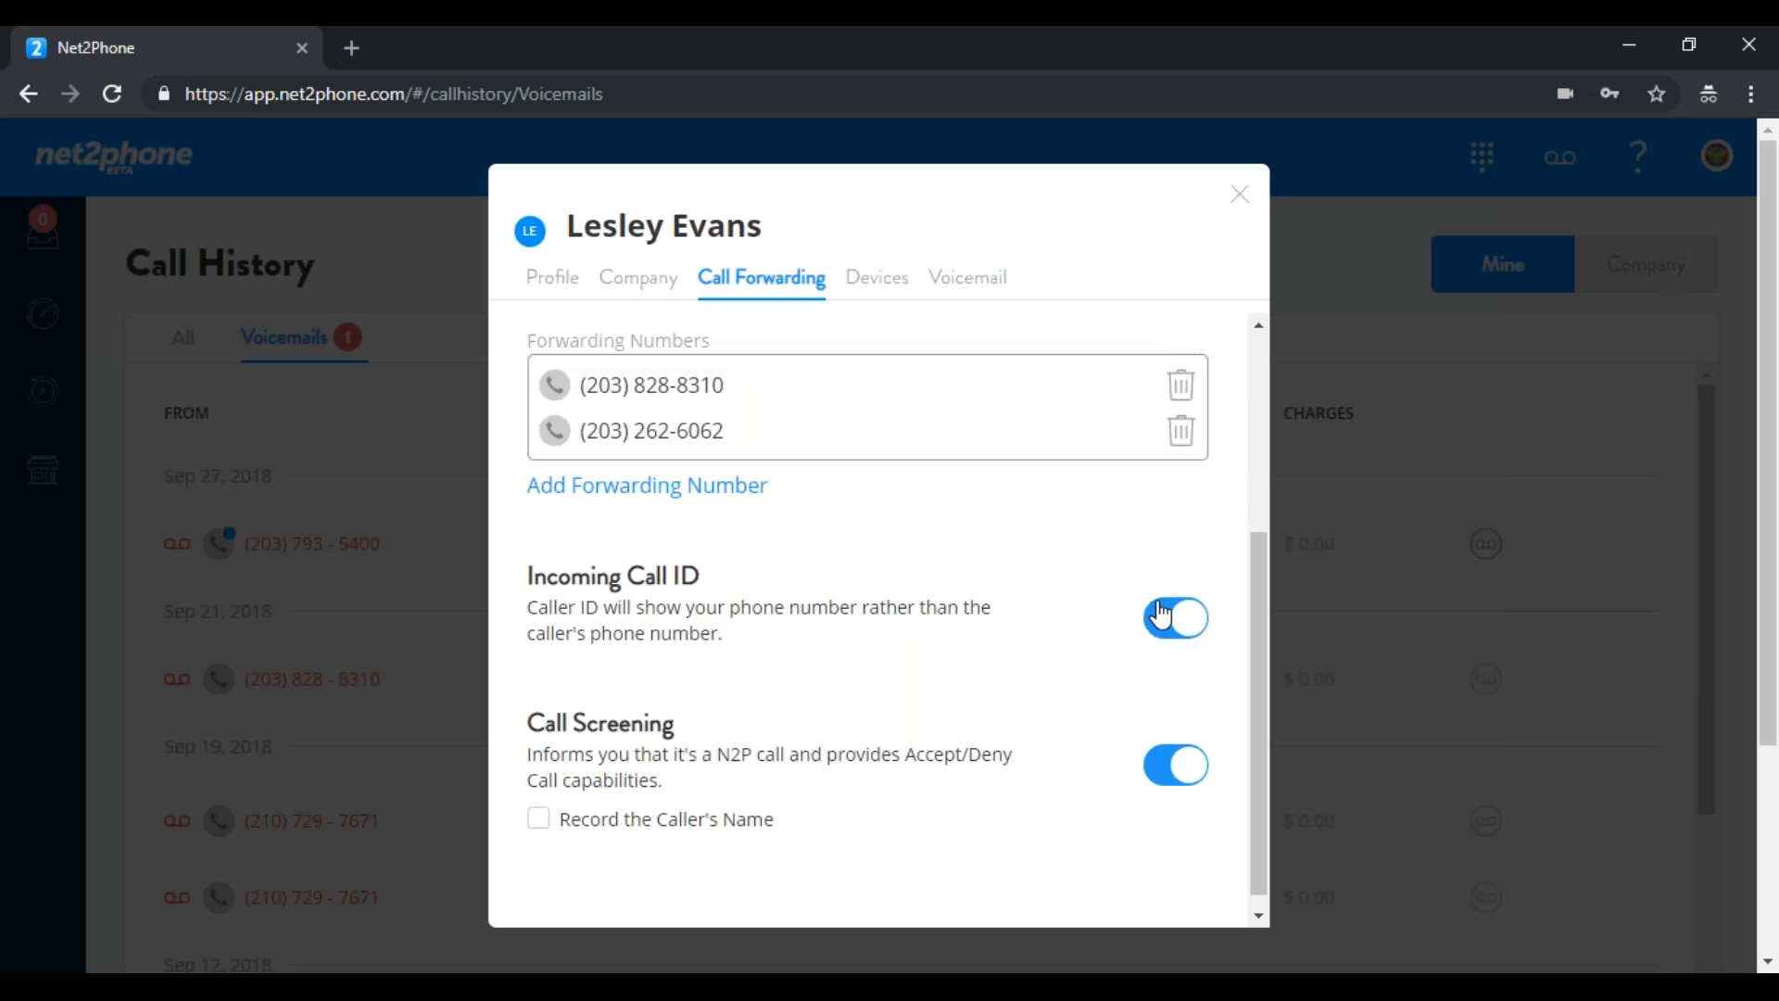
pyautogui.click(1161, 616)
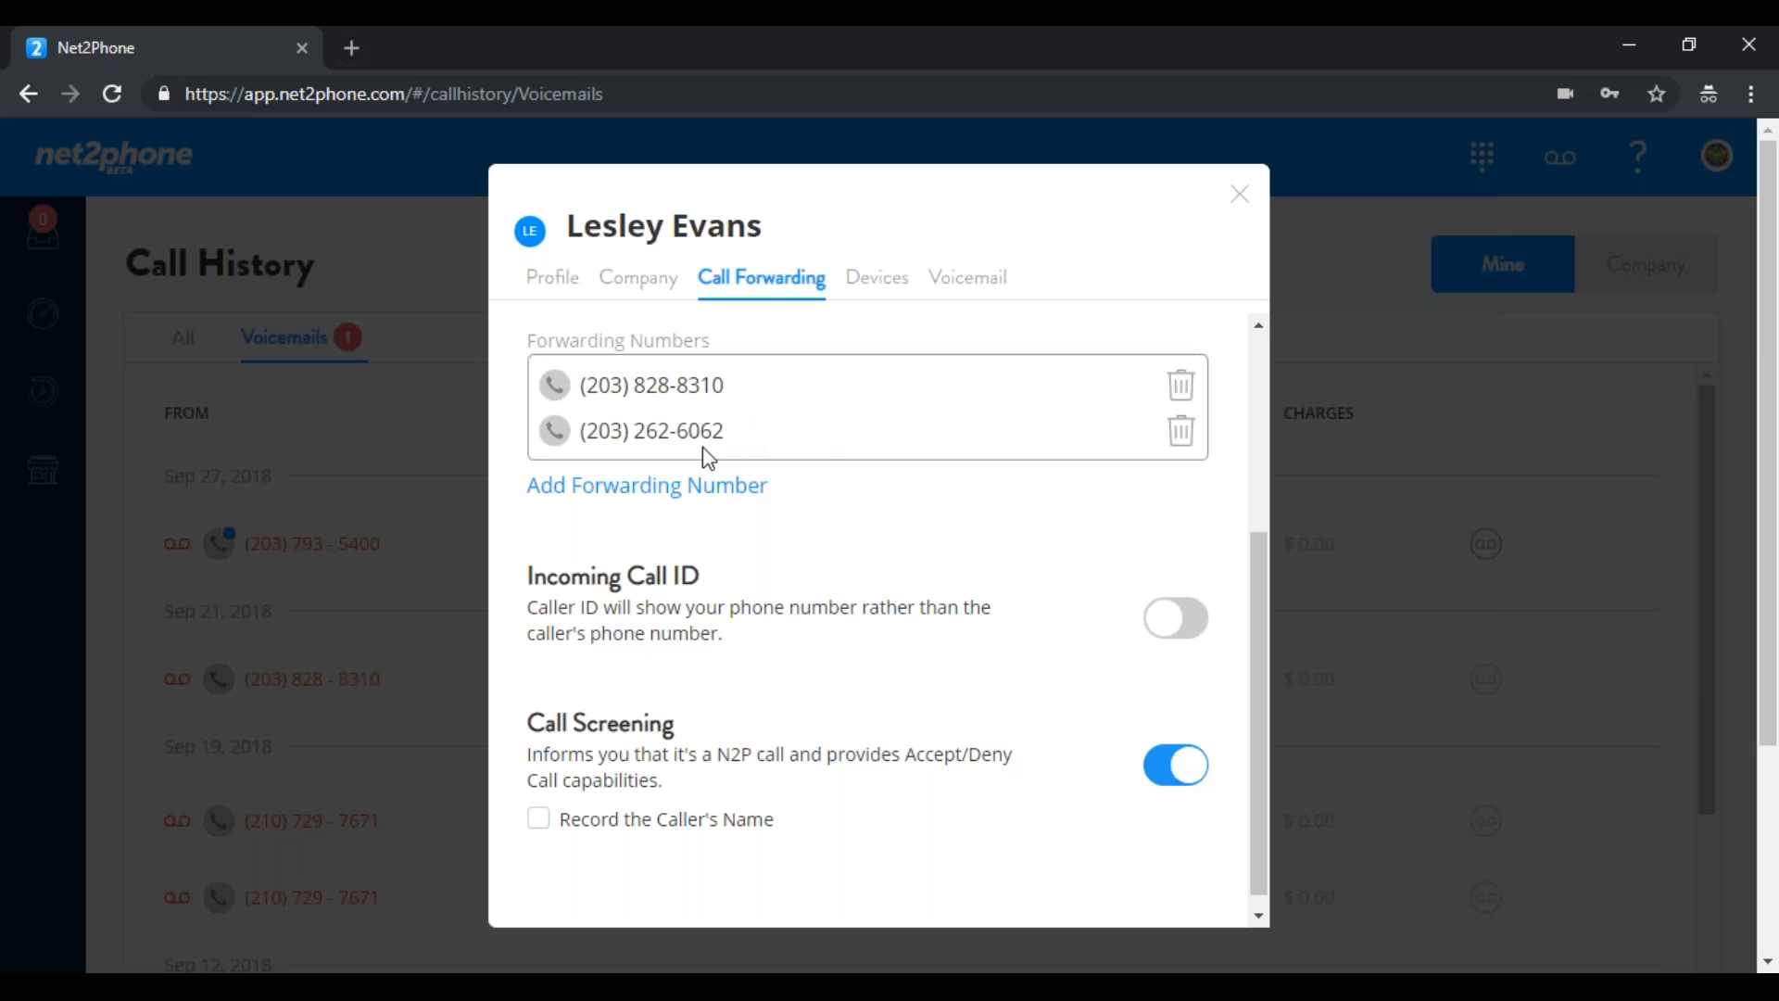
pyautogui.click(876, 283)
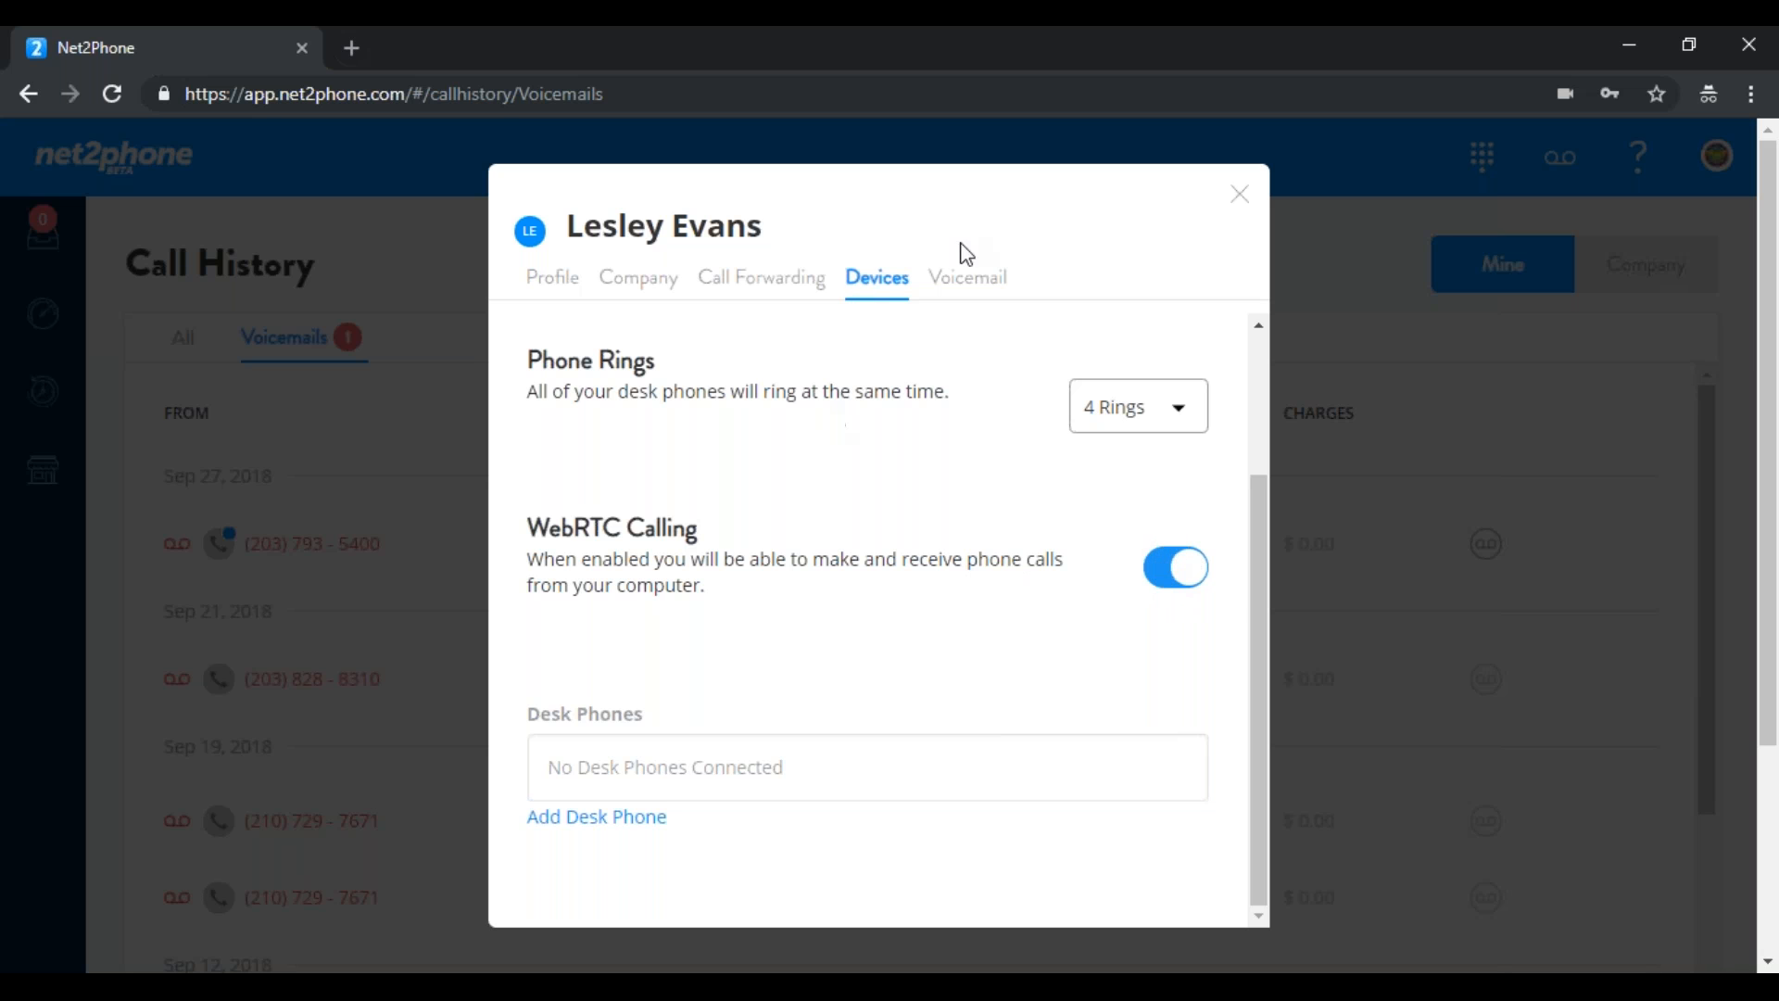
# Set the outbound Caller ID on Devices to the user's own number
pyautogui.click(958, 290)
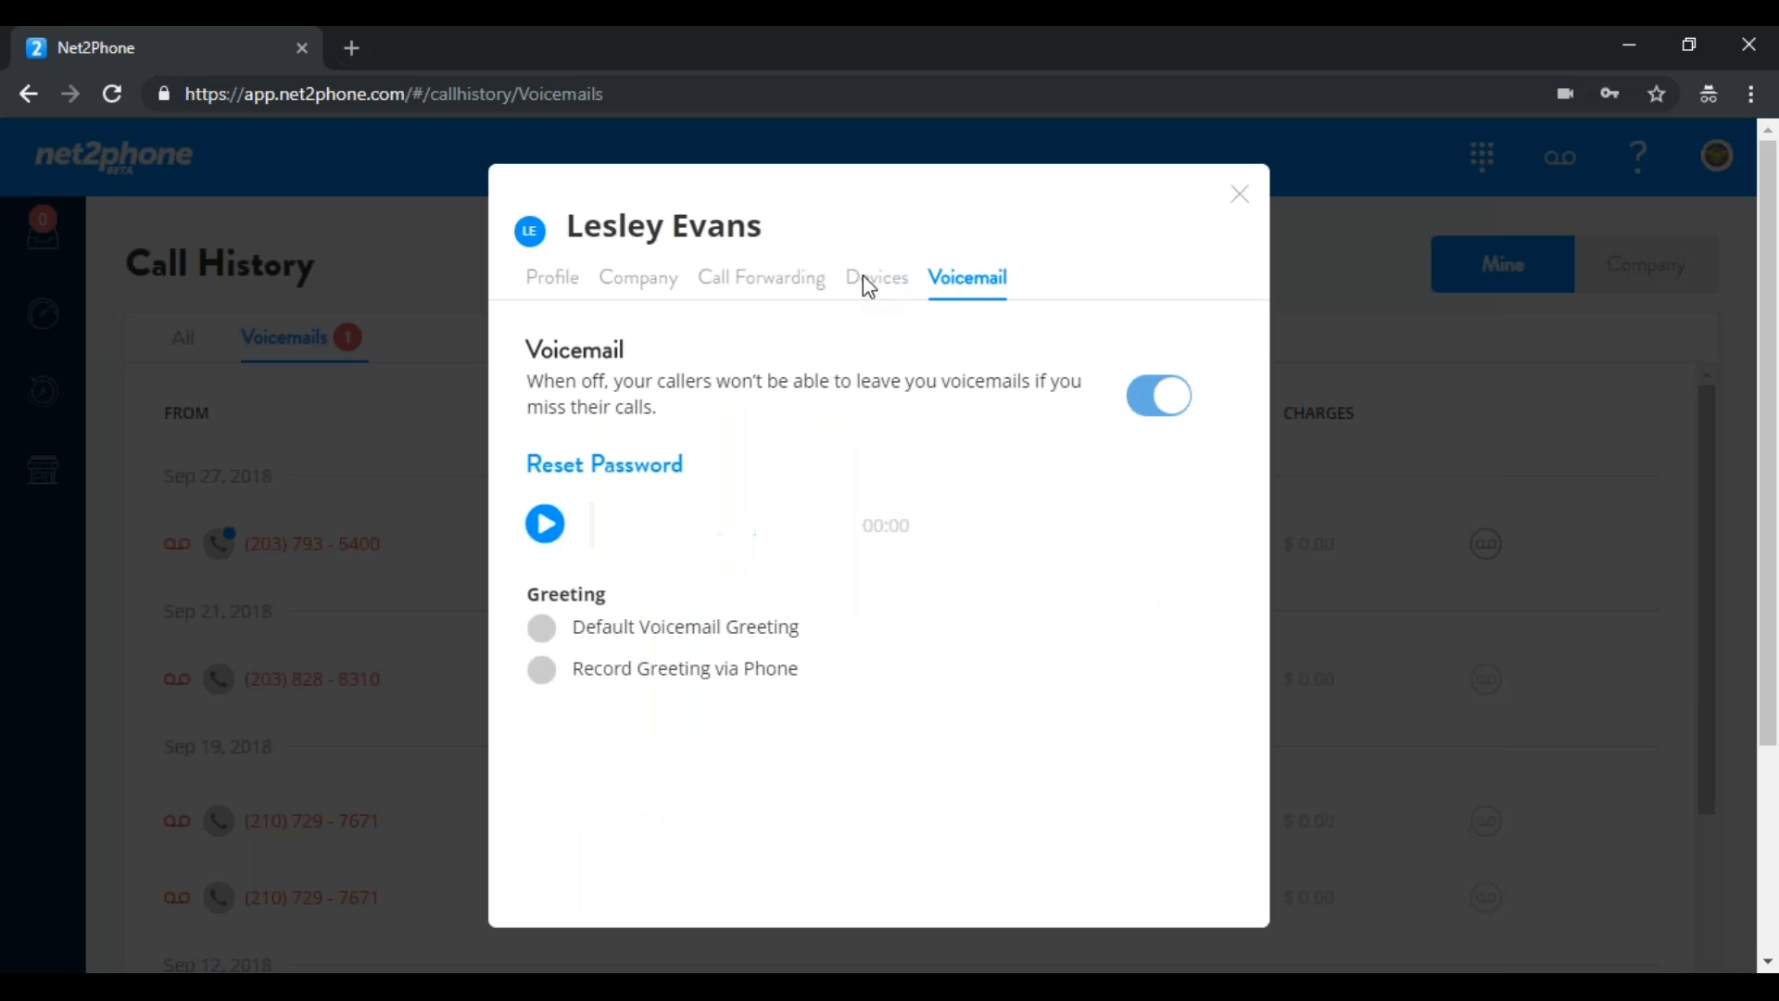
pyautogui.click(895, 294)
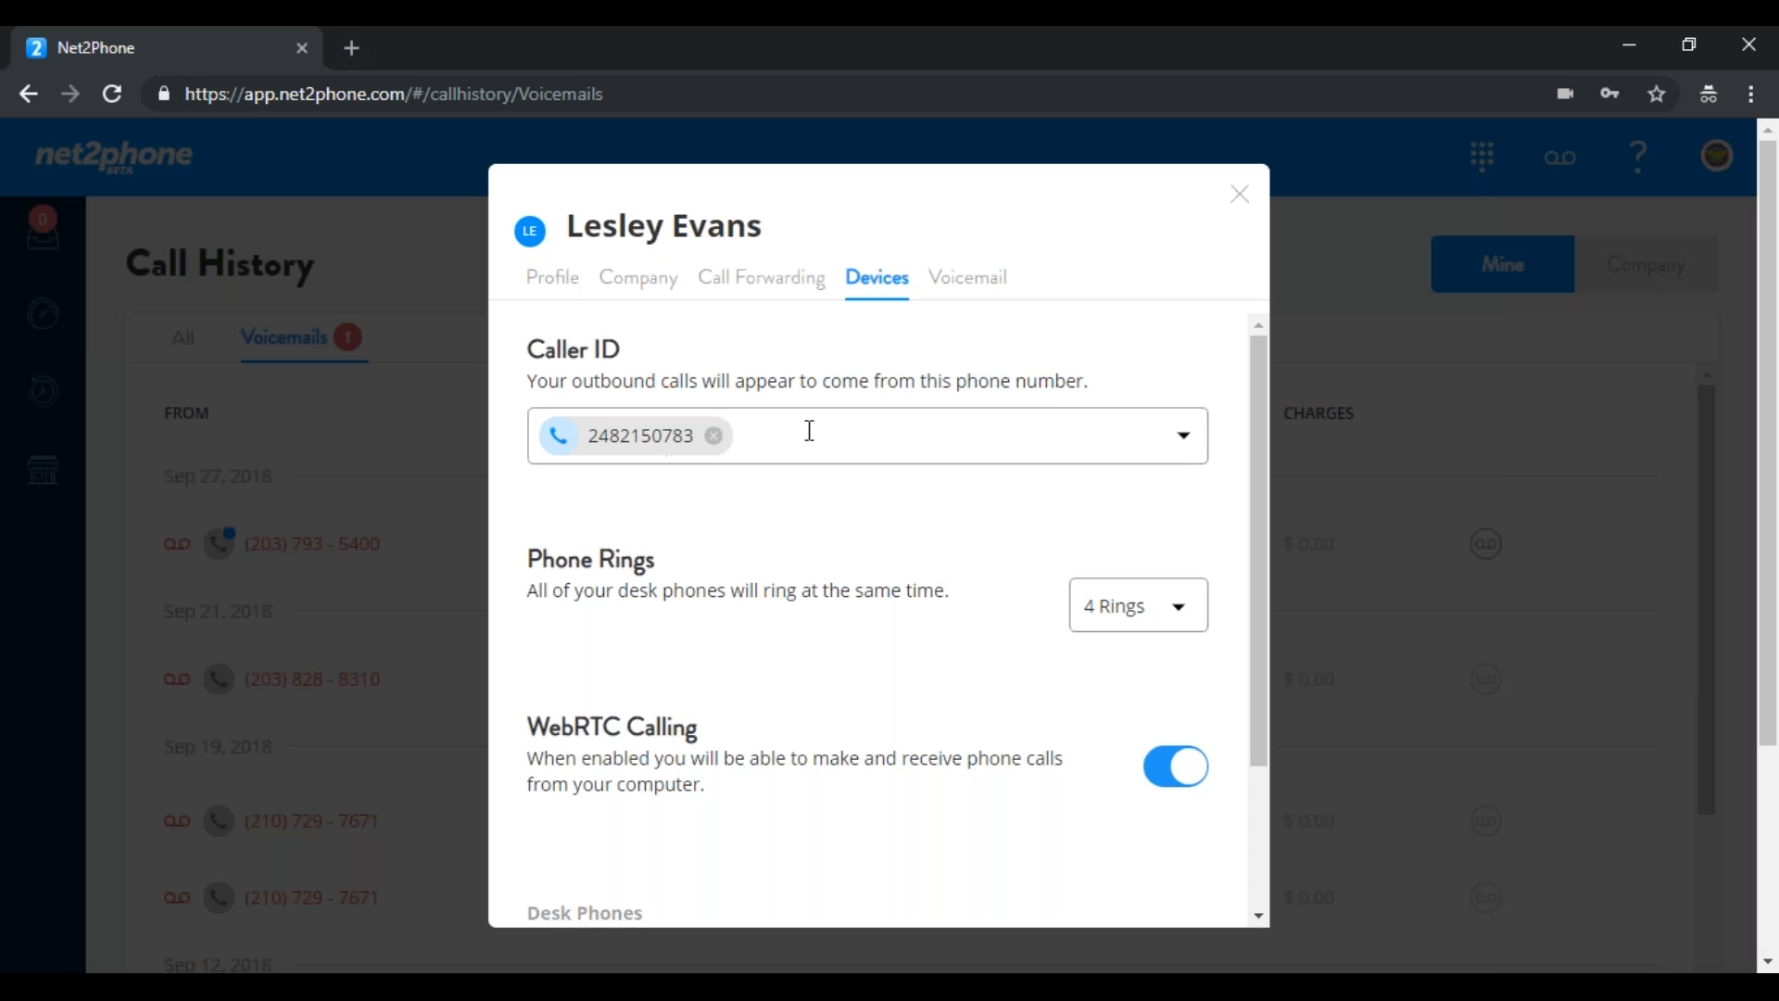
pyautogui.click(1179, 438)
pyautogui.scroll(-2, 1198, 516)
pyautogui.scroll(2, 1160, 505)
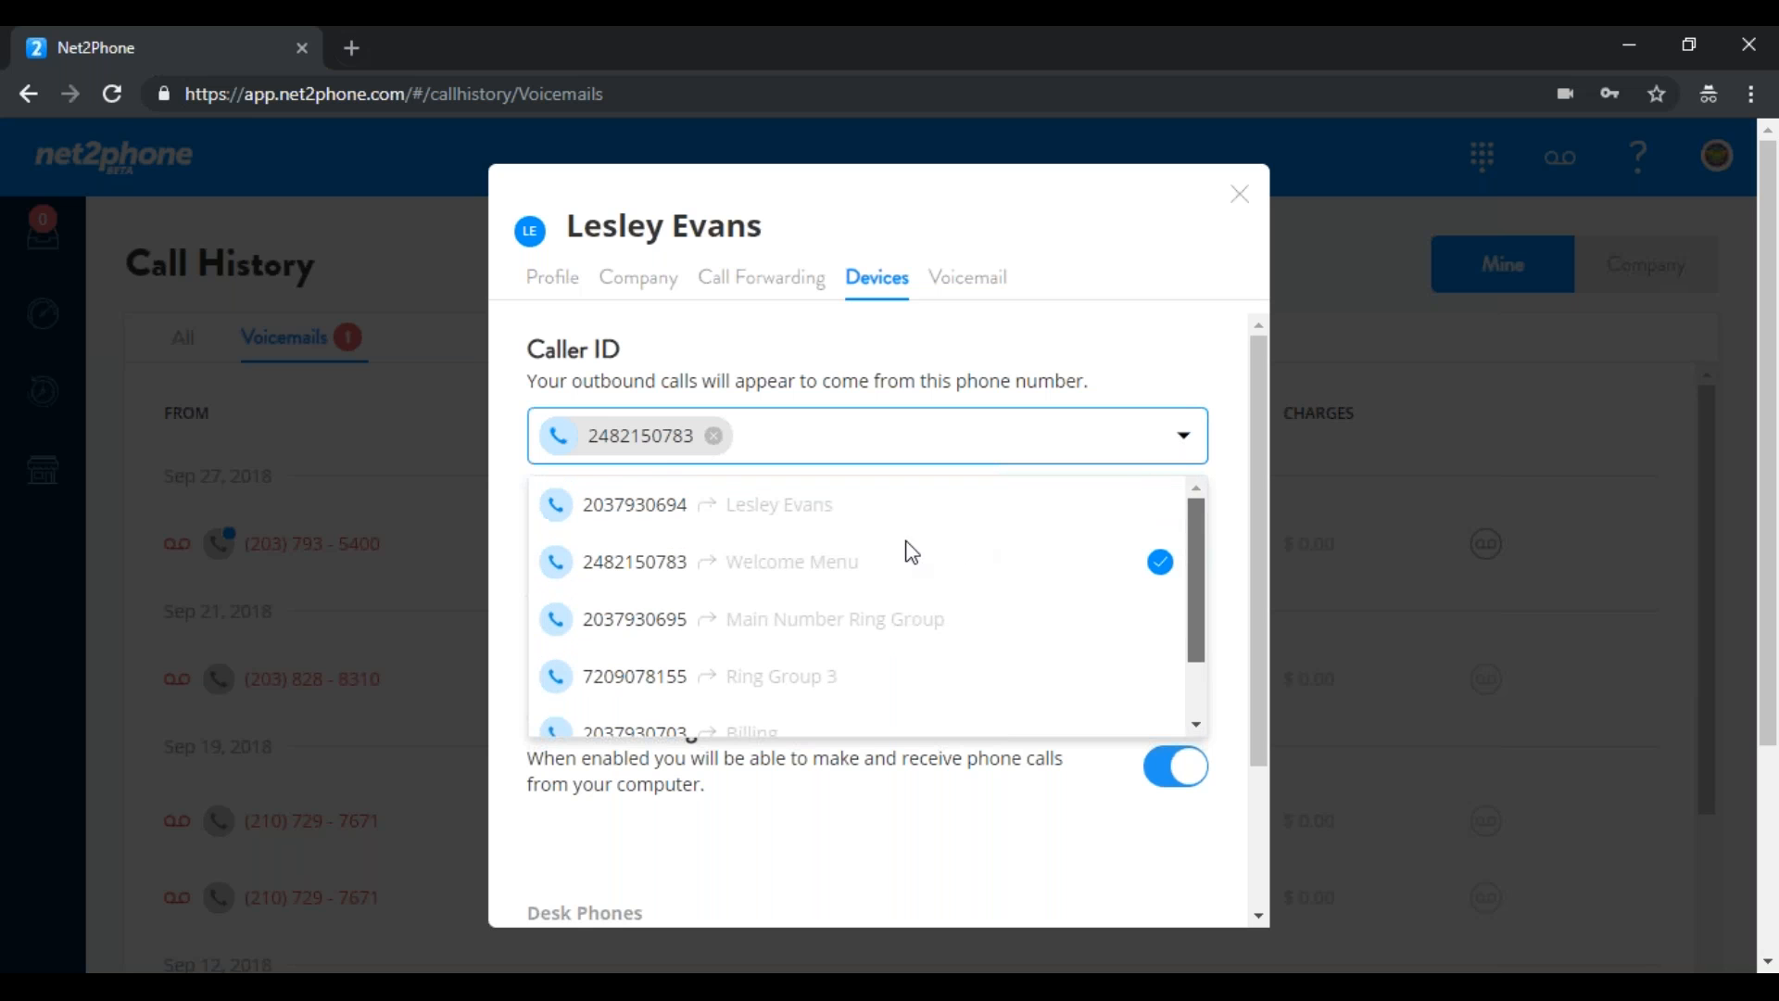
pyautogui.scroll(-1, 1175, 545)
pyautogui.scroll(1, 1191, 515)
pyautogui.click(890, 524)
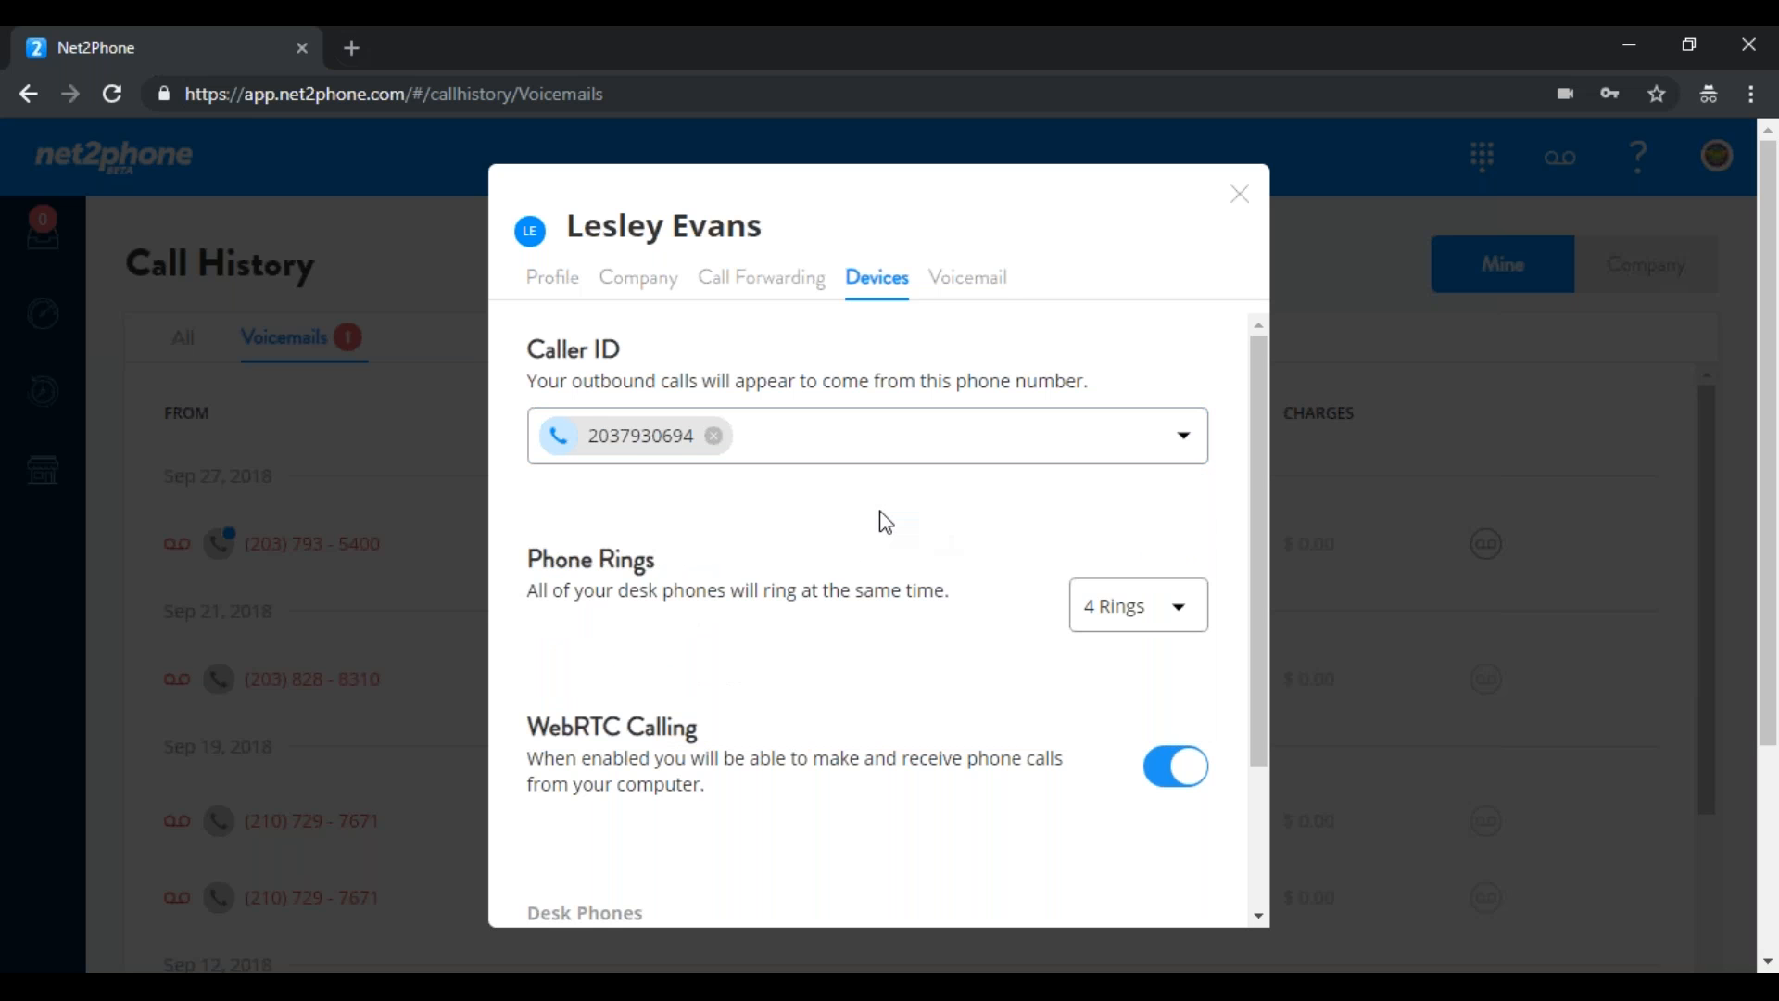
# Select Record Greeting via Phone for voicemail and close the user settings
pyautogui.click(955, 283)
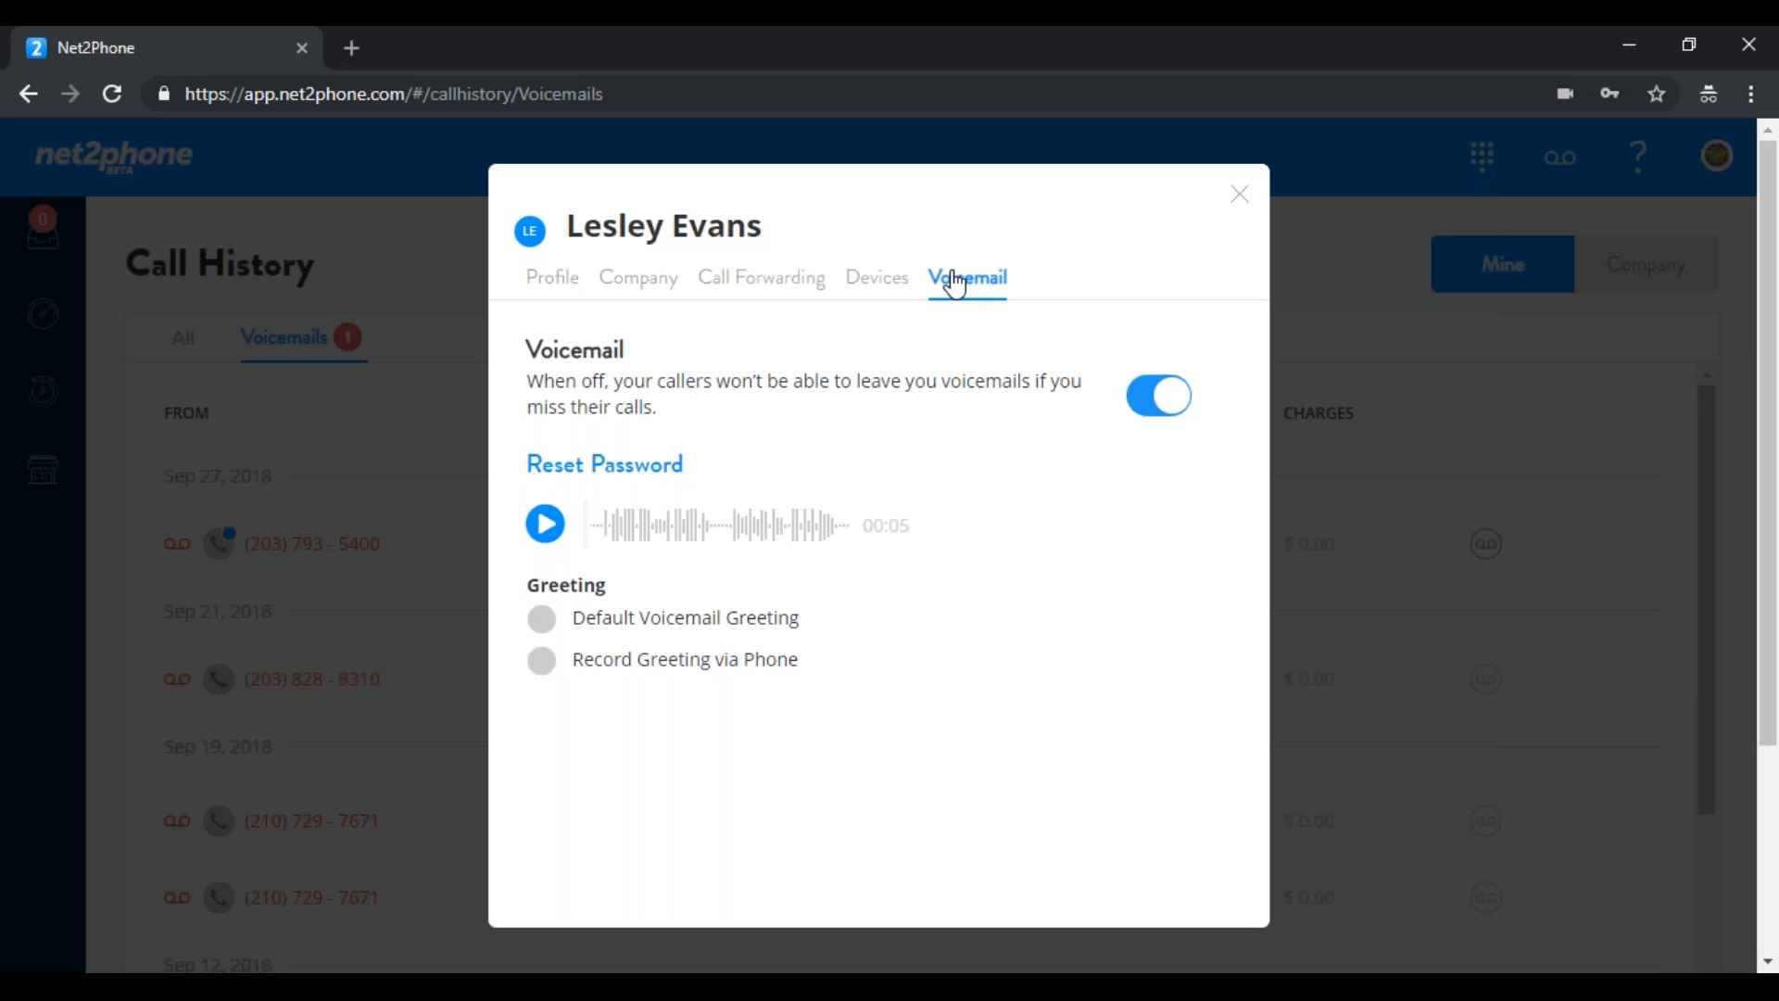
pyautogui.click(542, 666)
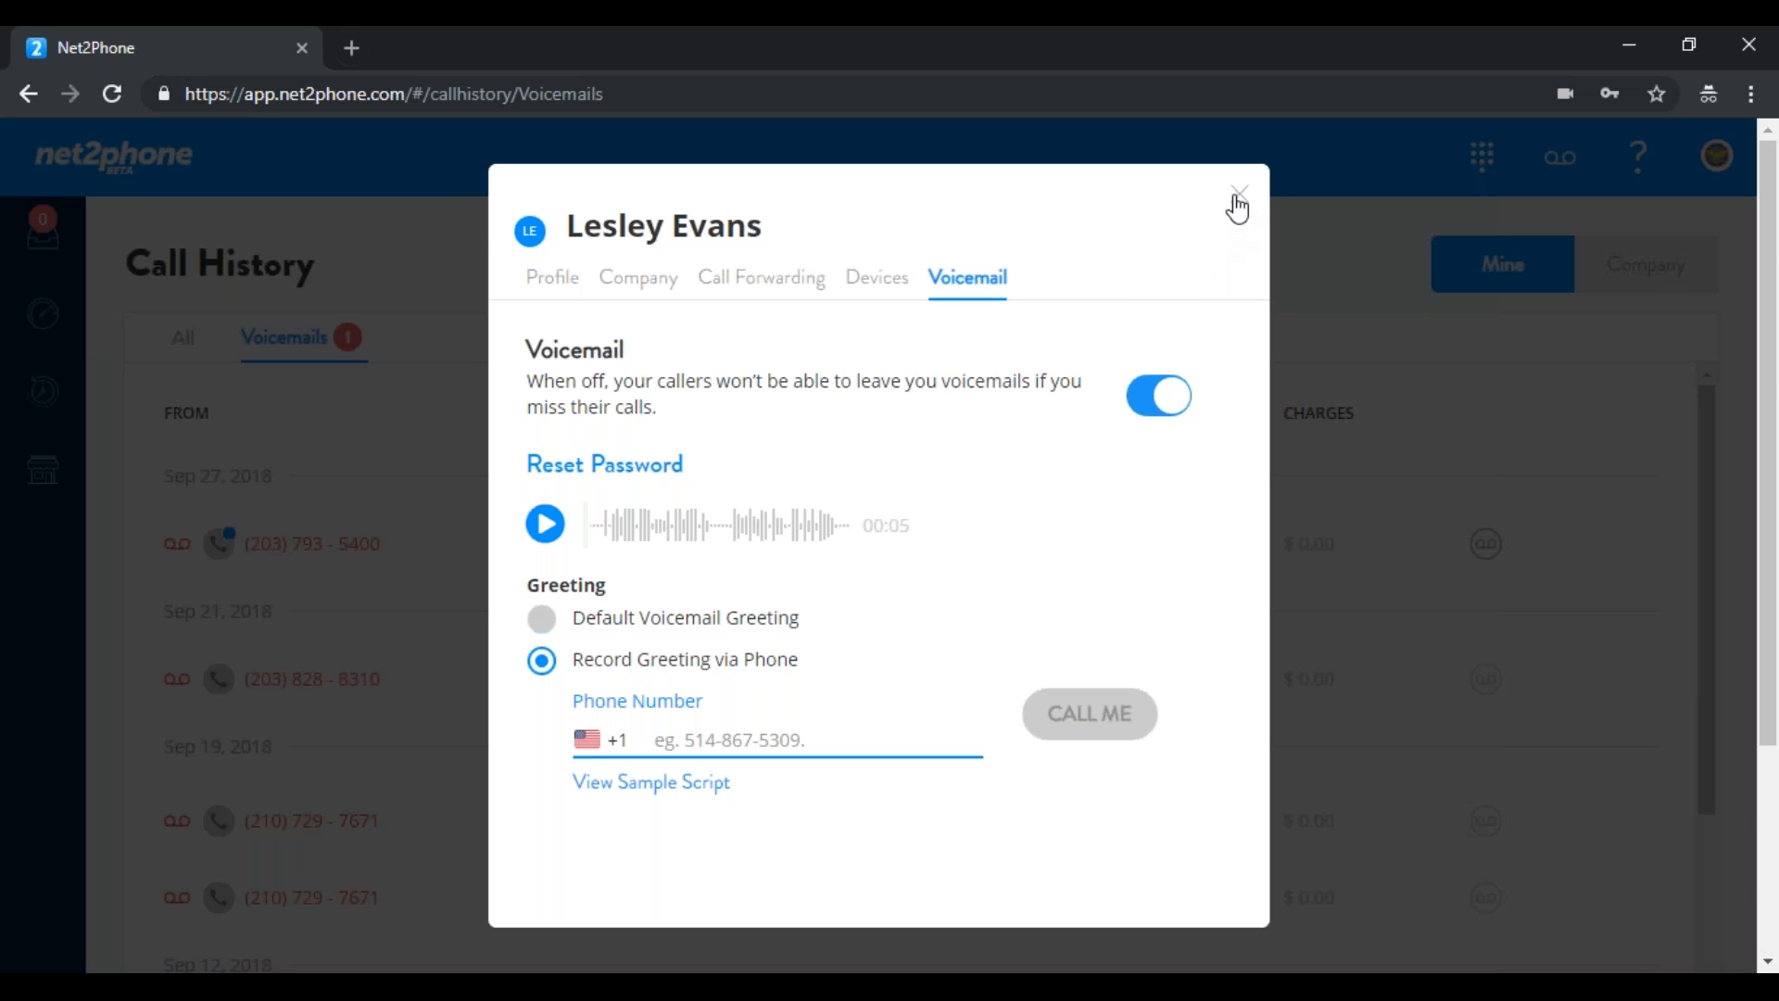
pyautogui.click(1239, 194)
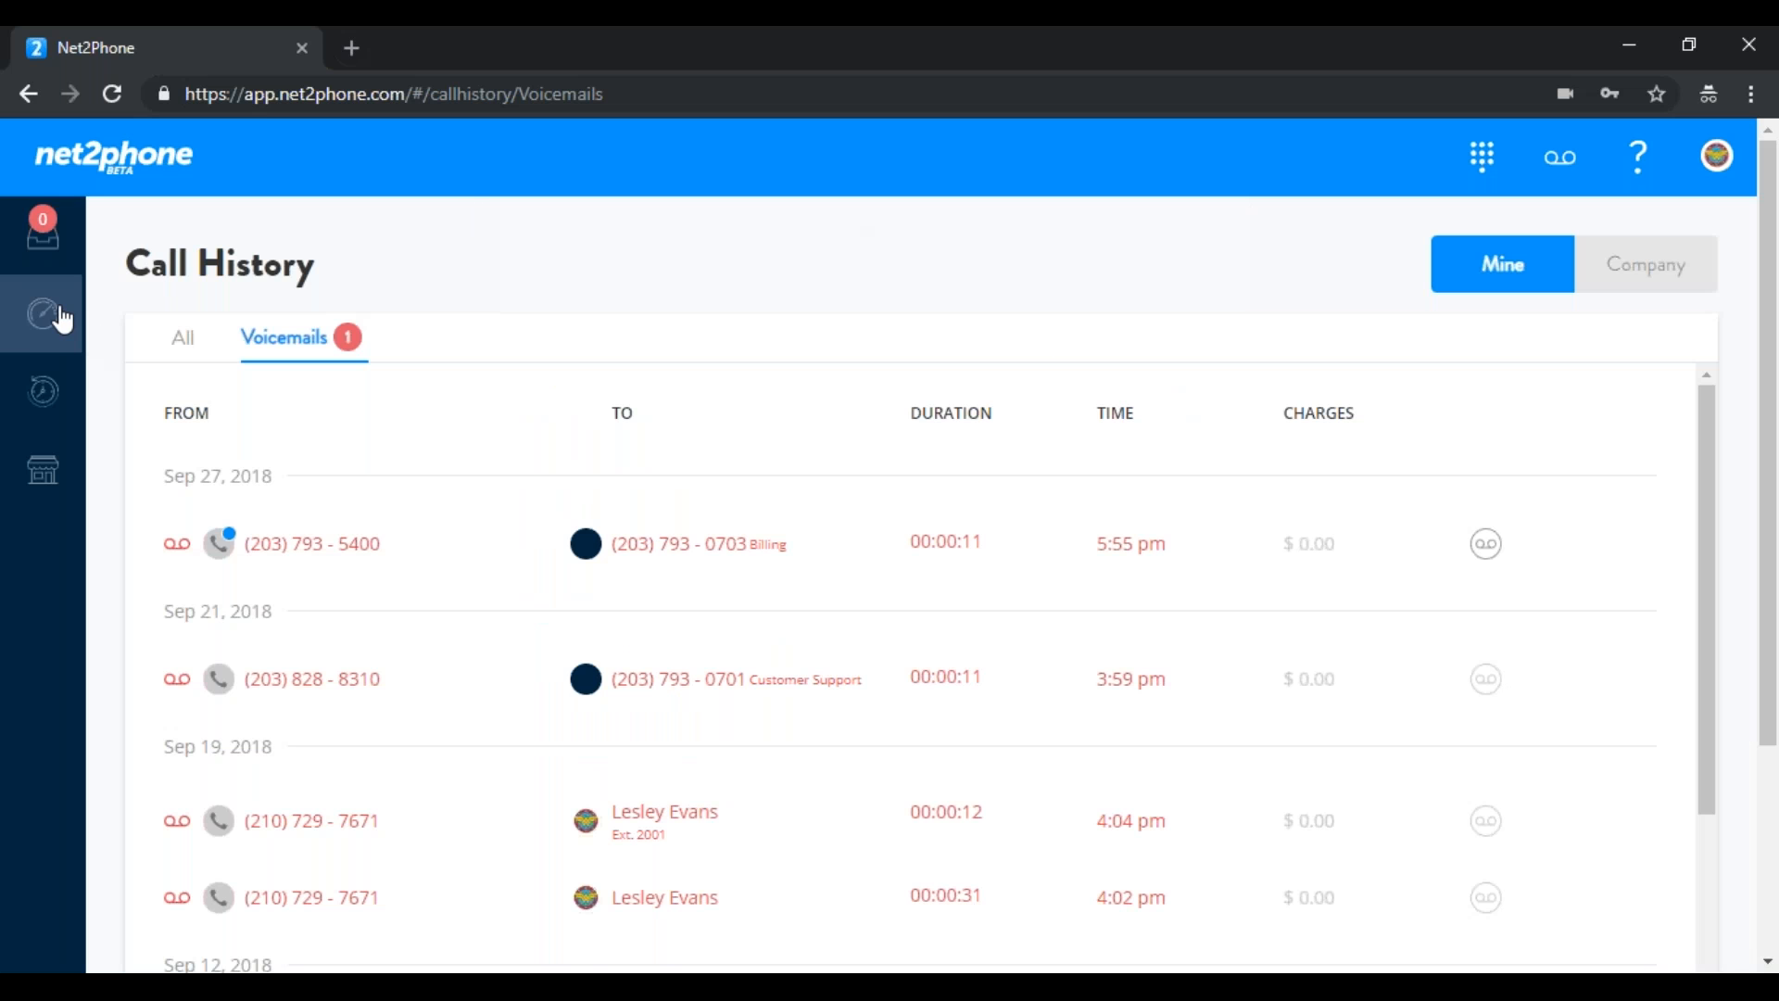
pyautogui.click(49, 255)
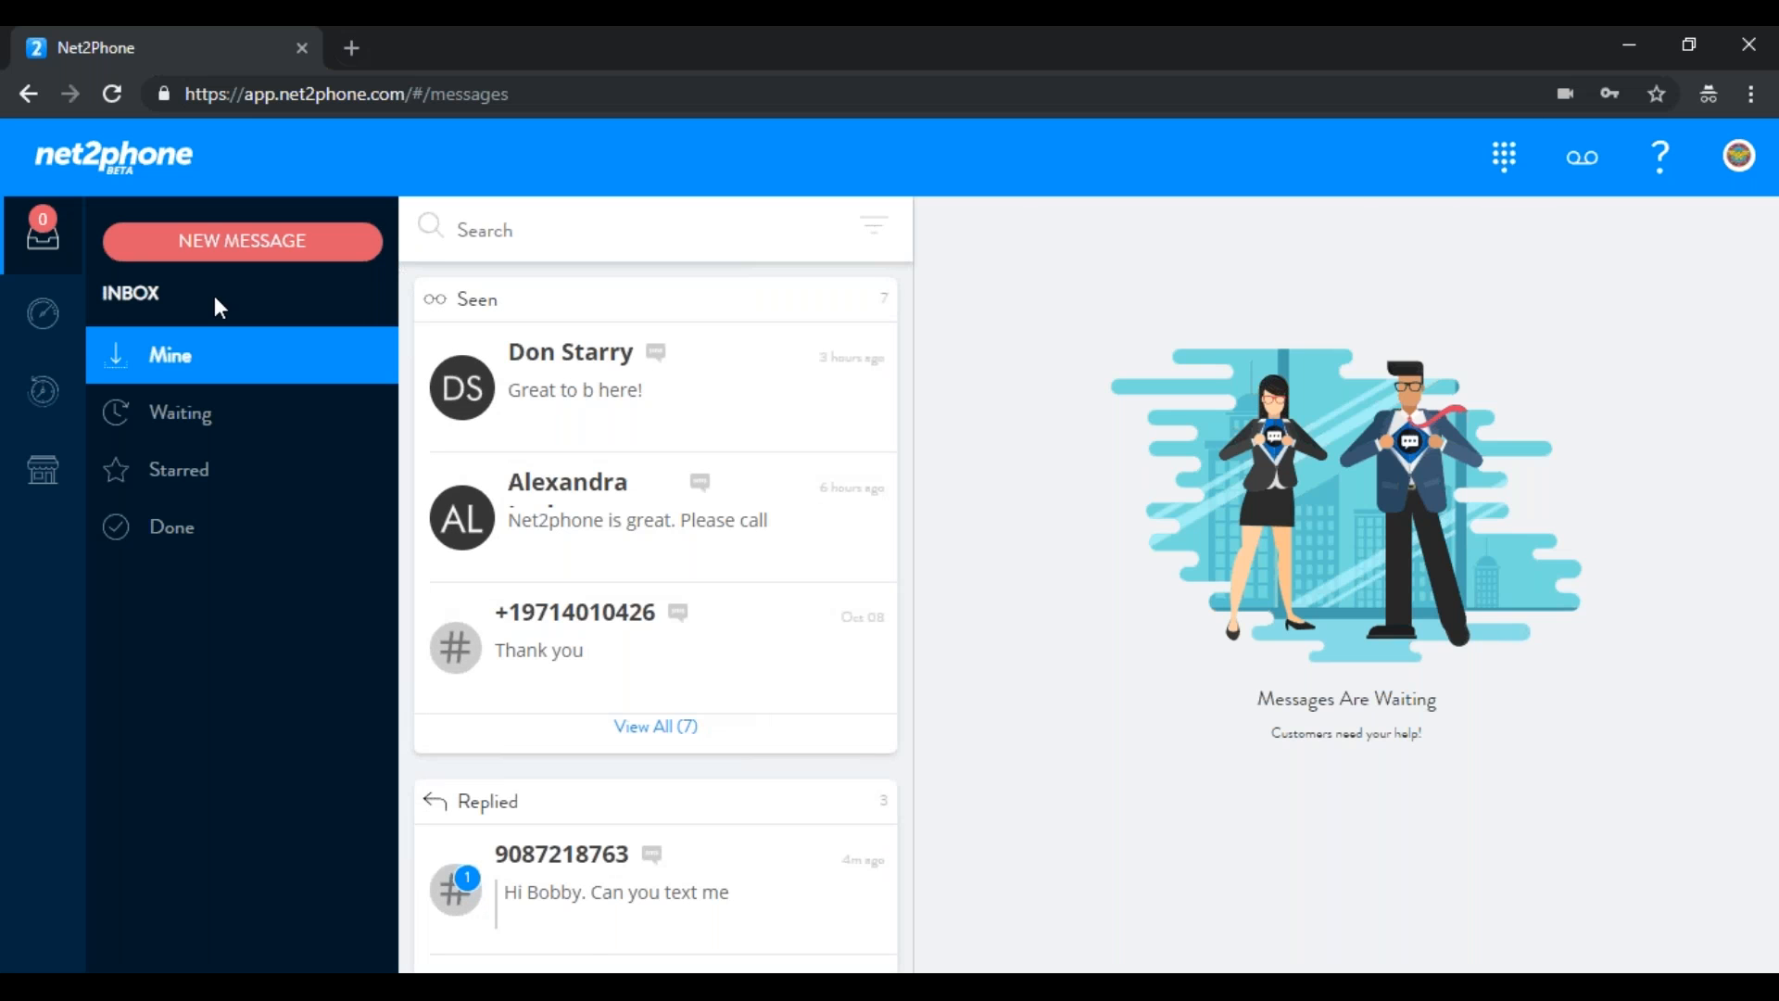
# Visit Call History, return to the Dashboard, and scroll through its summary cards
pyautogui.click(39, 333)
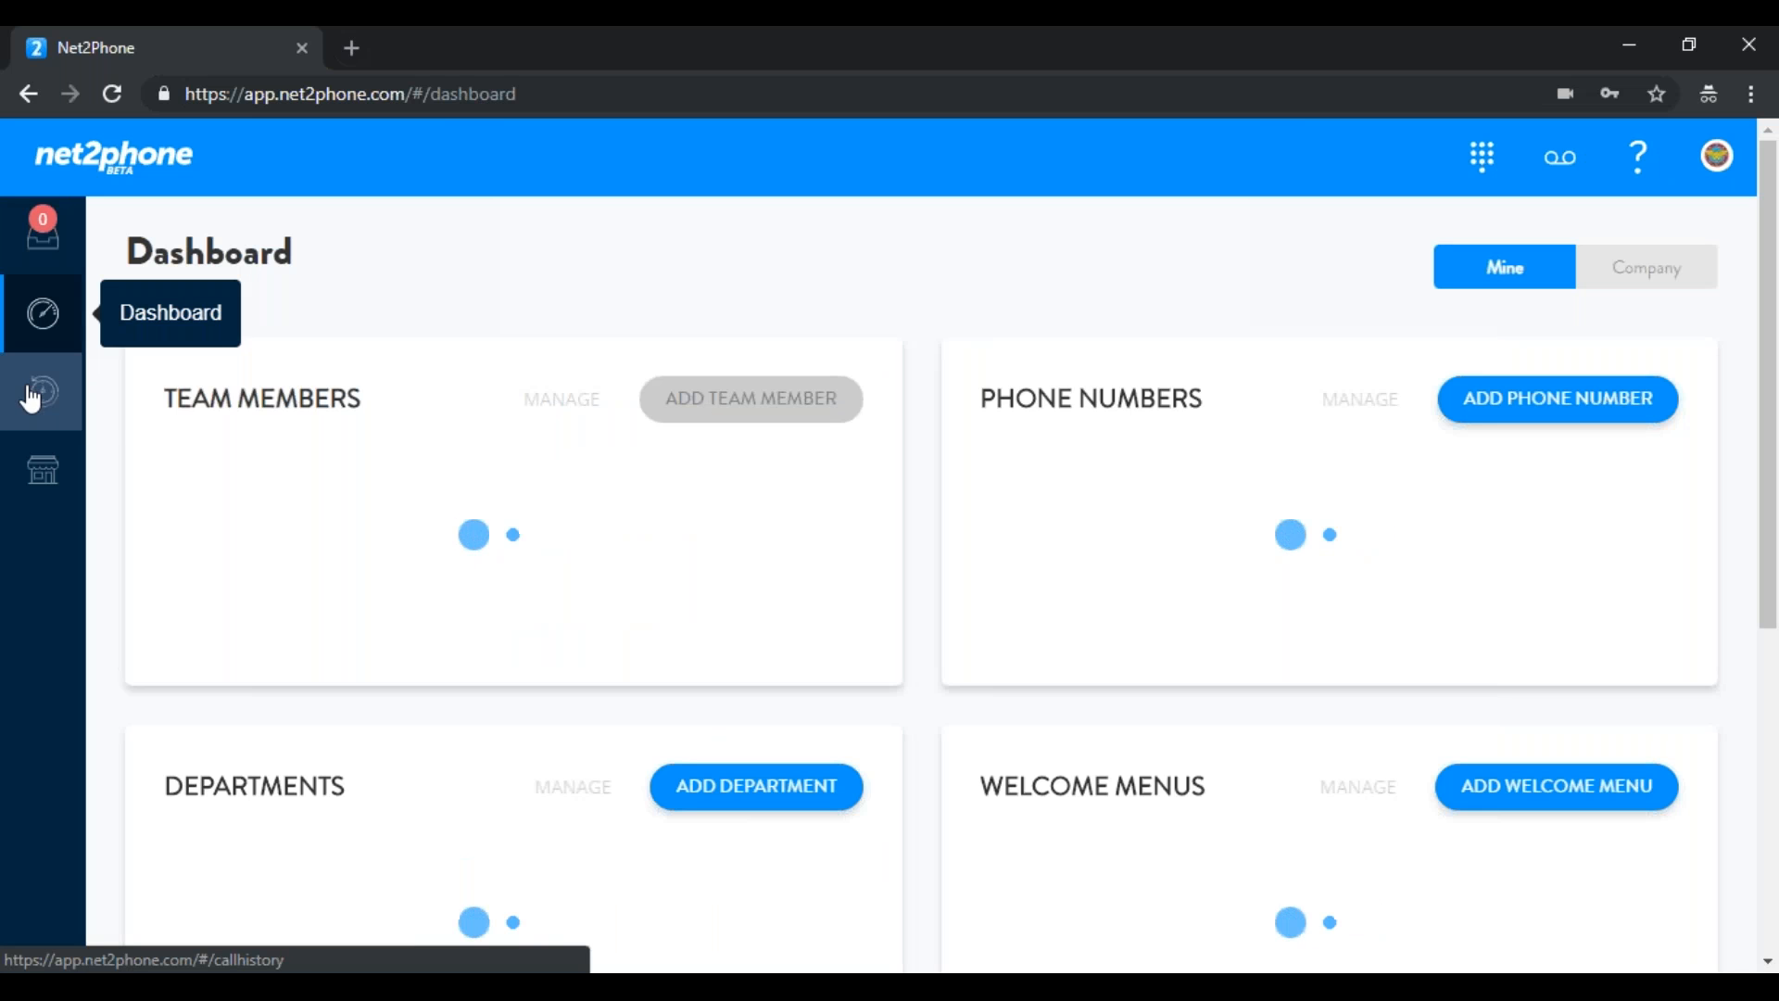
pyautogui.click(49, 399)
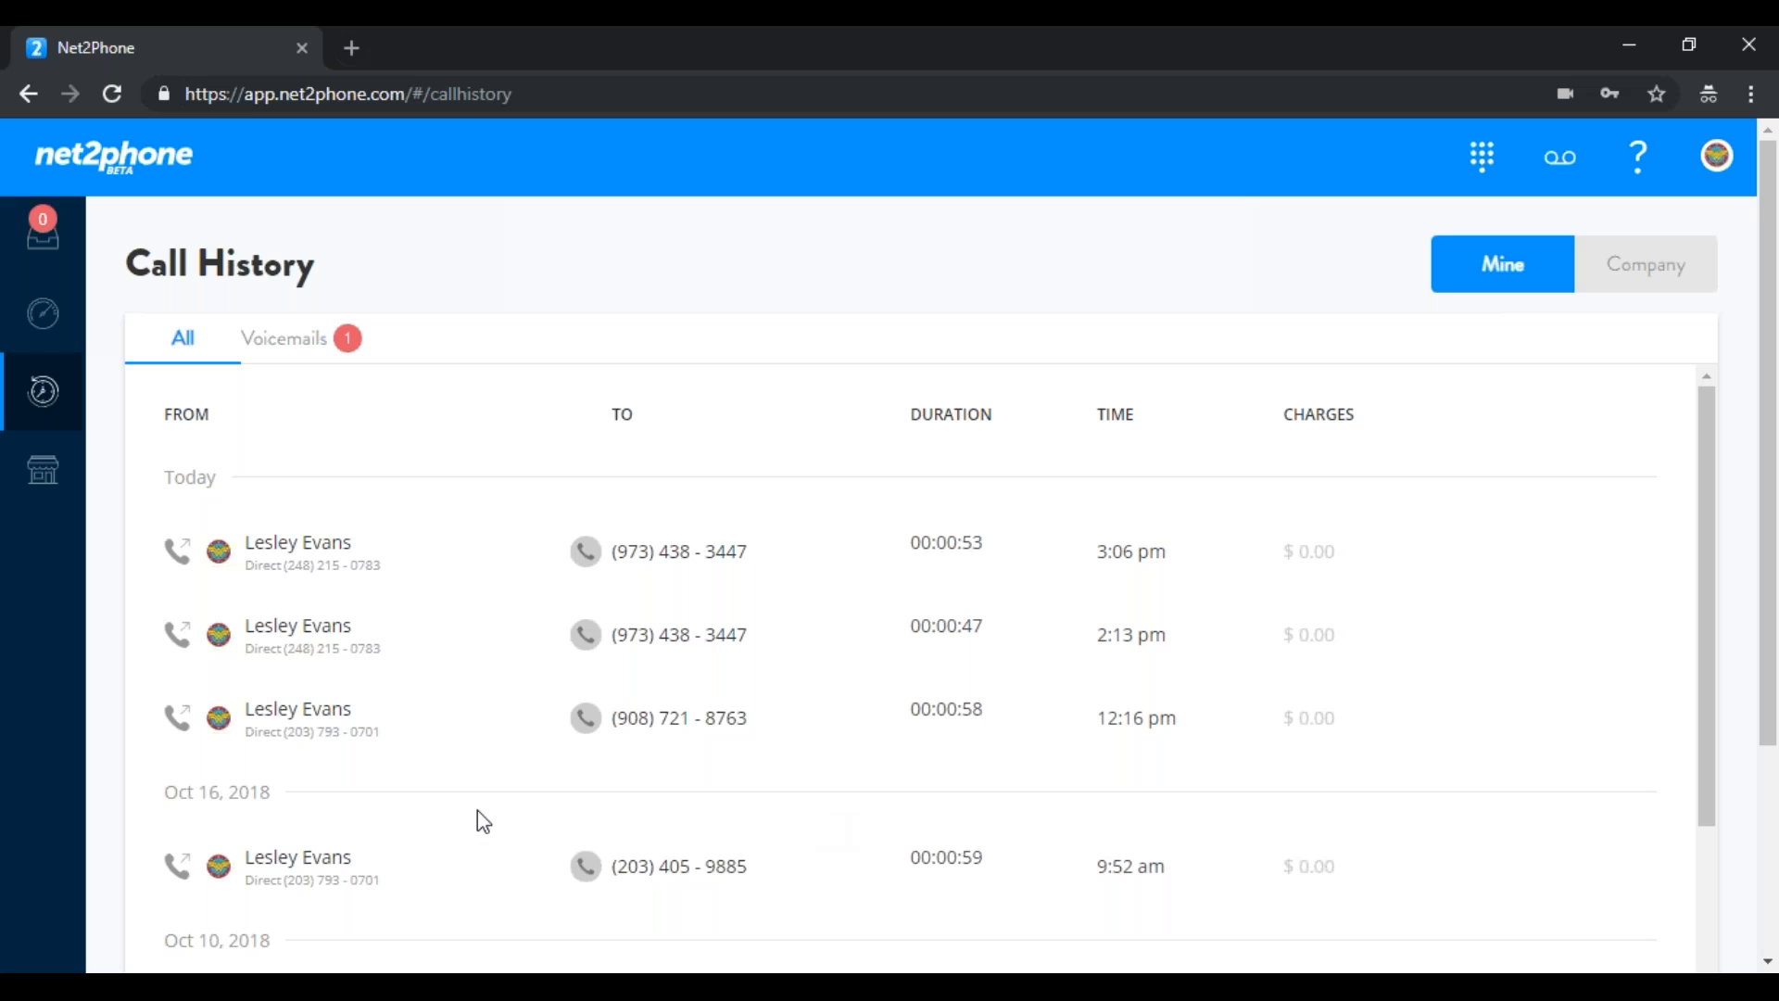
pyautogui.click(51, 314)
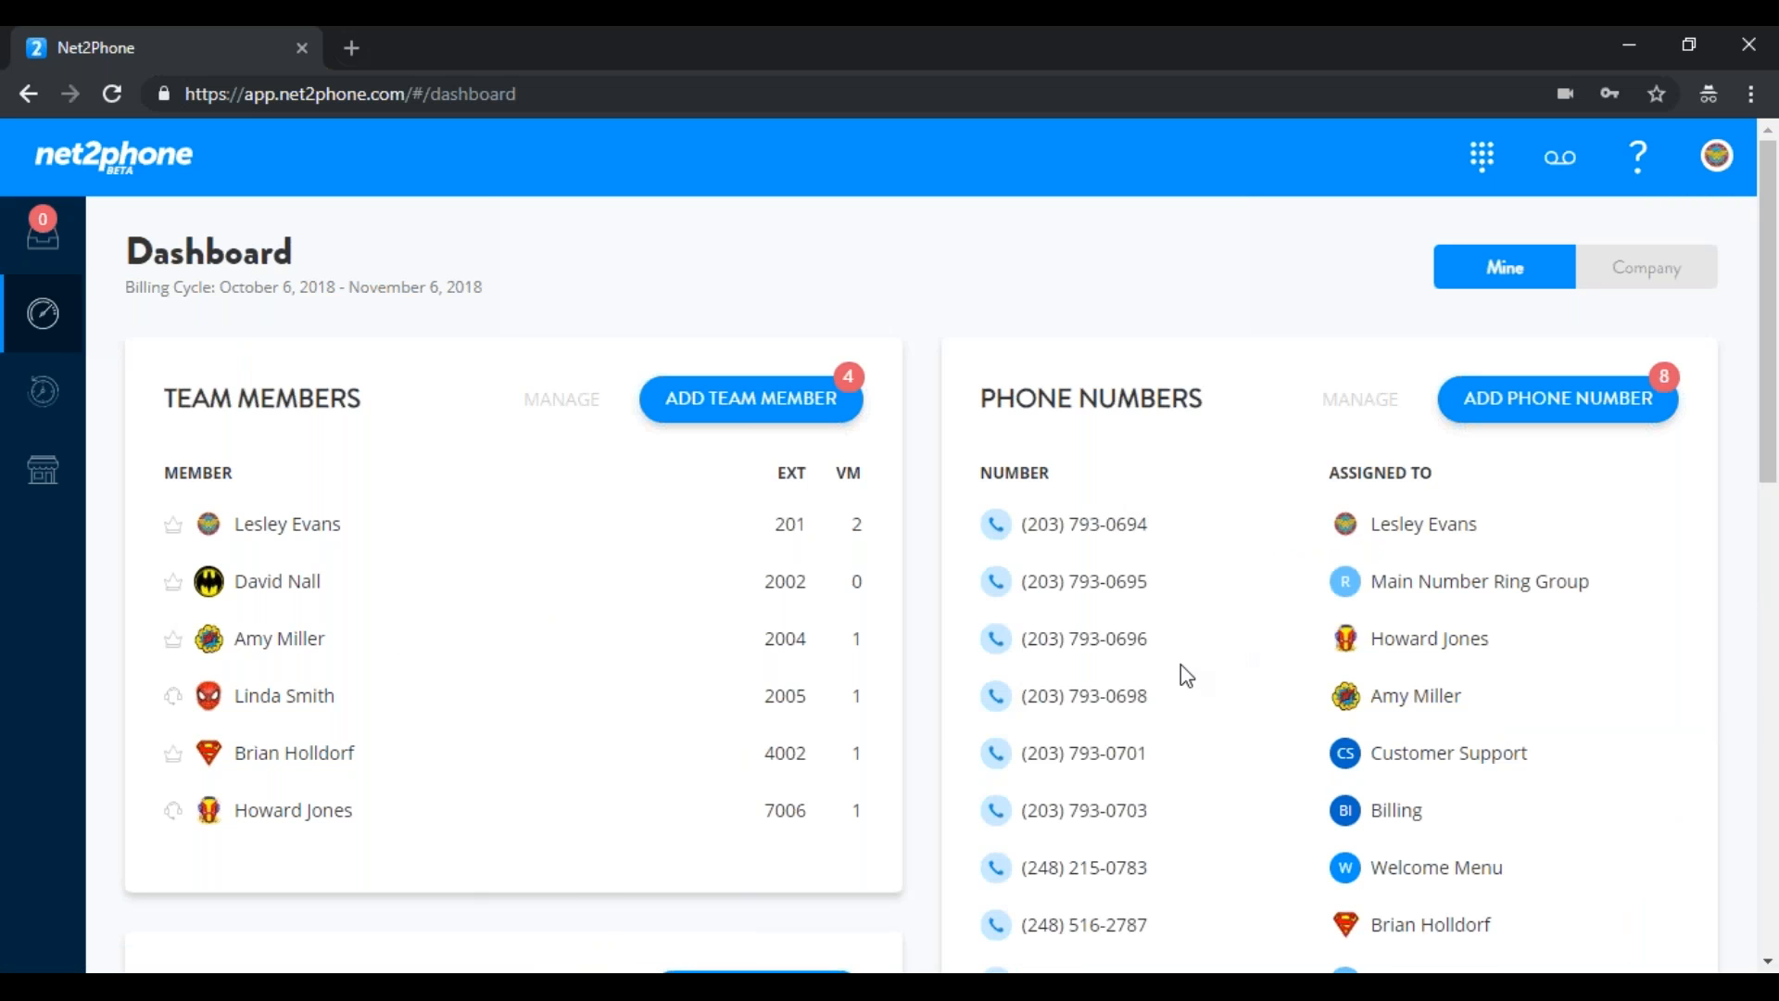
pyautogui.moveTo(1767, 232)
pyautogui.mouseDown()
pyautogui.moveTo(1770, 308)
pyautogui.moveTo(1768, 247)
pyautogui.mouseUp()
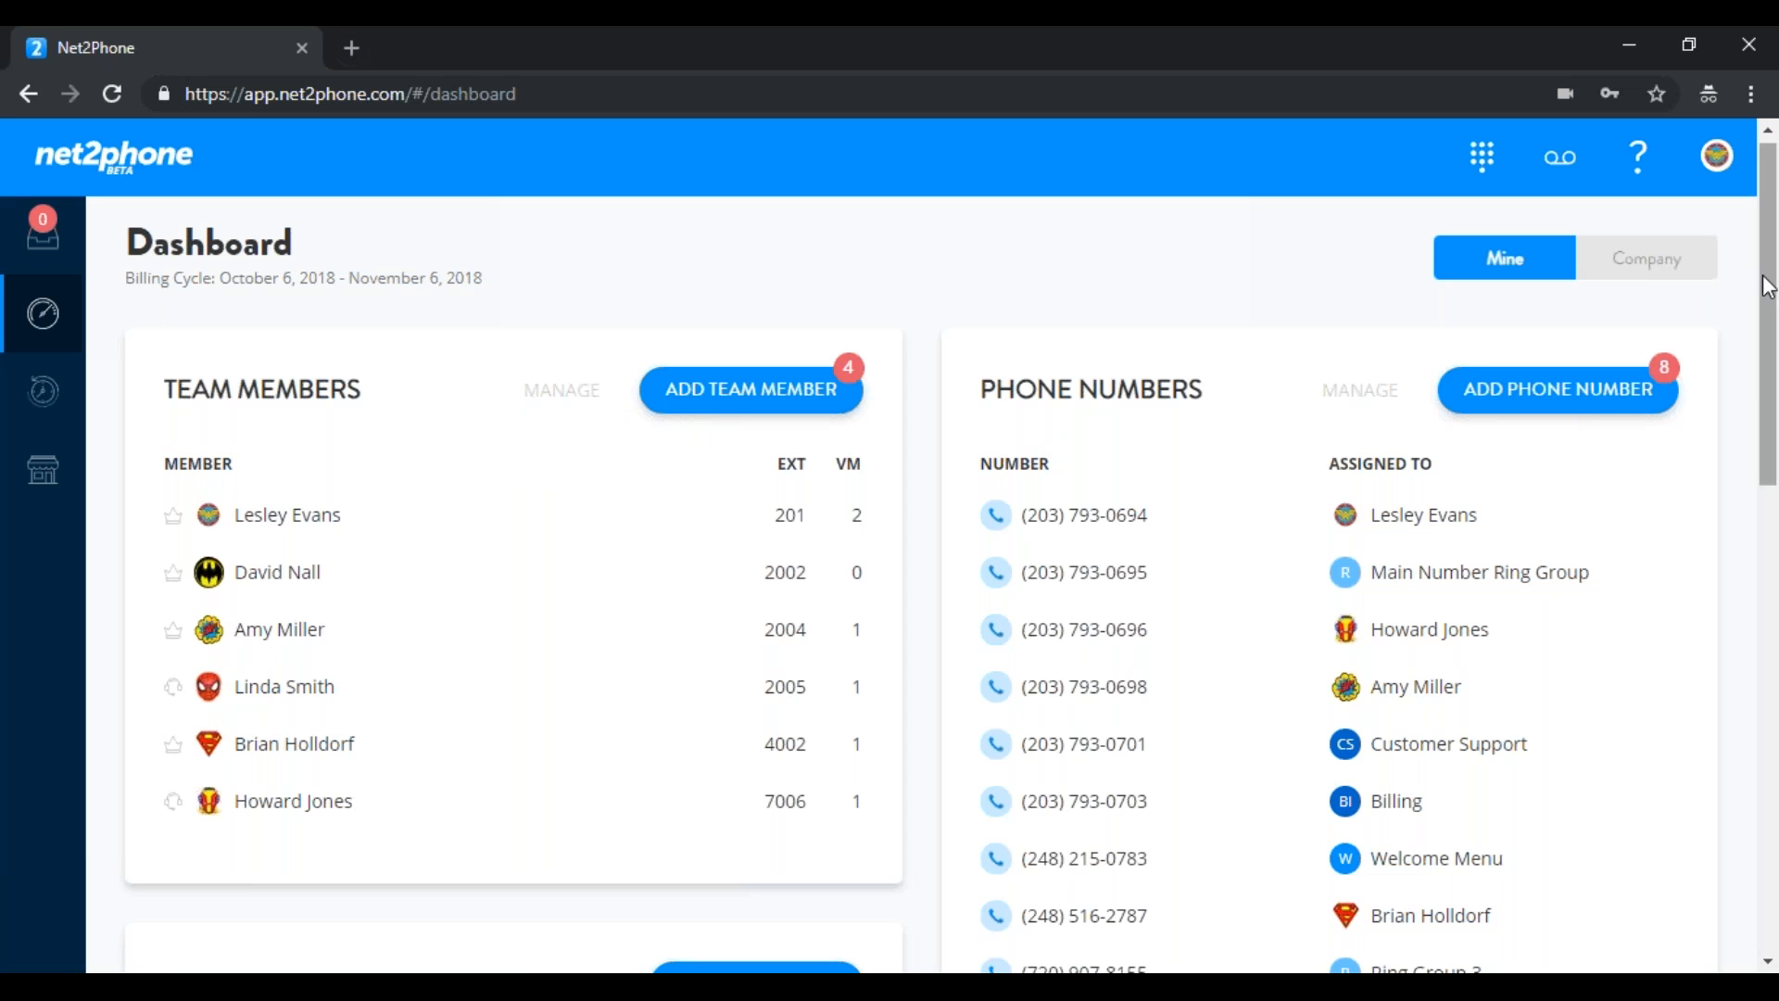
pyautogui.scroll(-3, 1773, 343)
pyautogui.scroll(-4, 1773, 385)
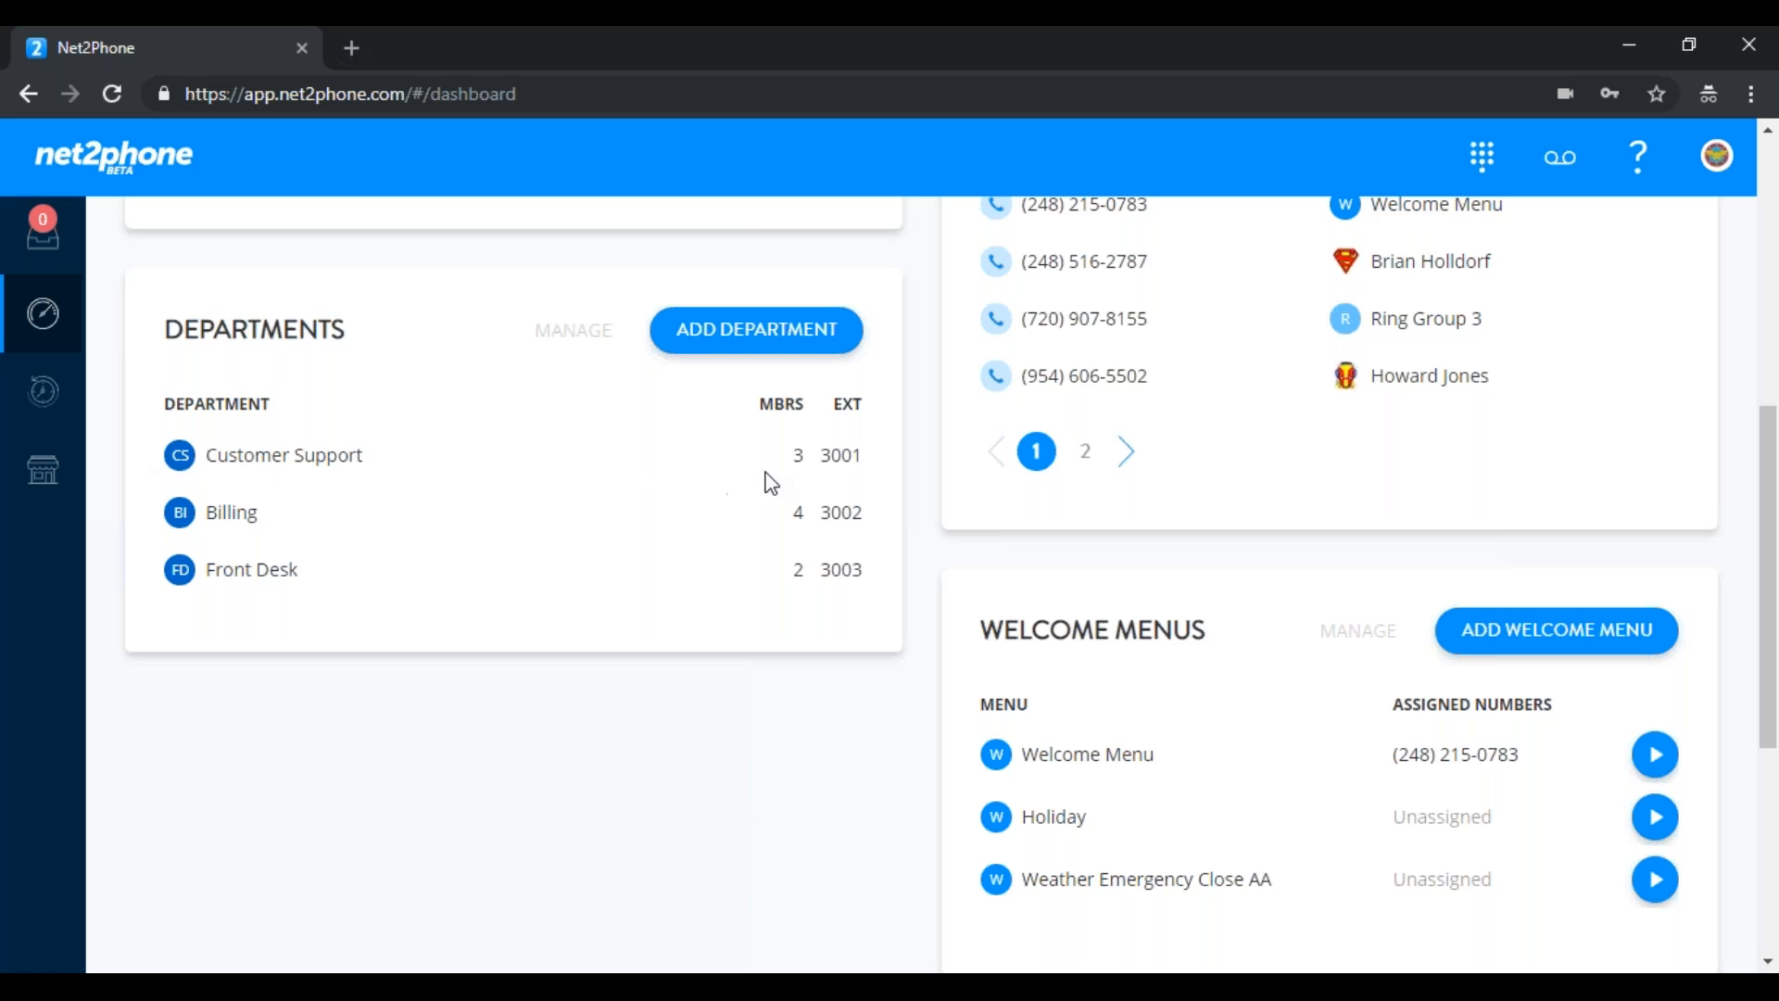
pyautogui.moveTo(1771, 578); pyautogui.dragTo(1770, 311)
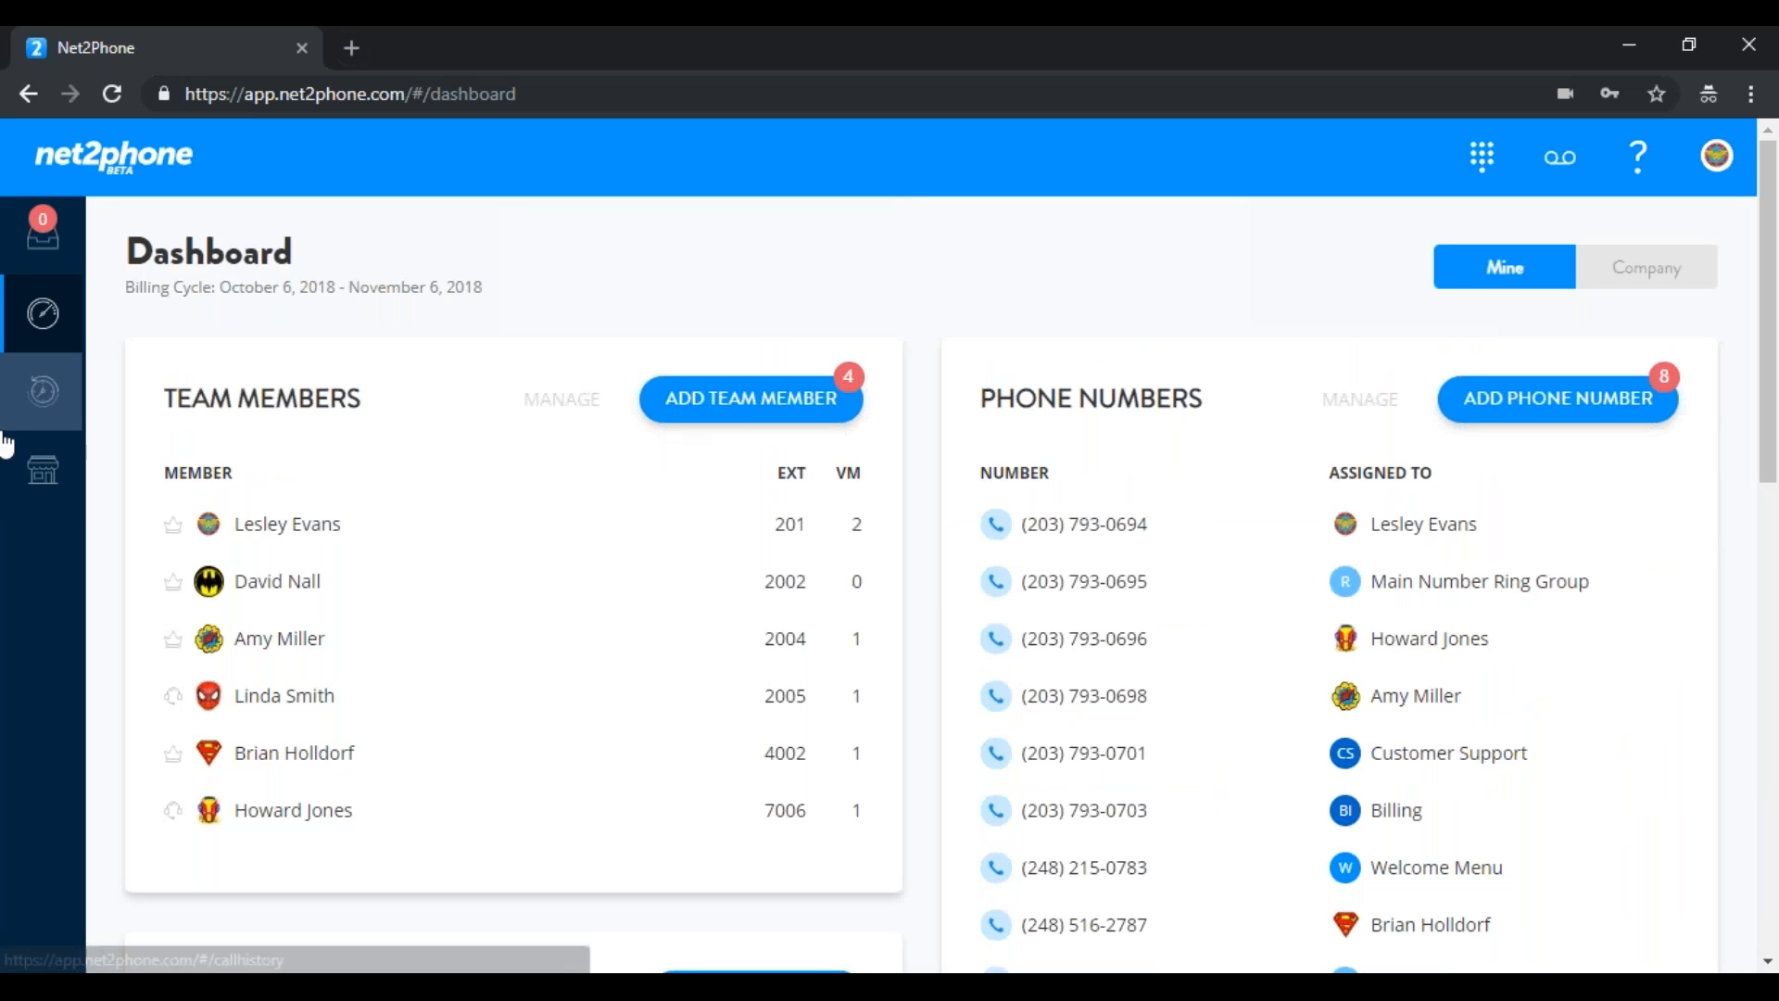
# Go to Team Members and open the last member's profile for editing
pyautogui.click(43, 475)
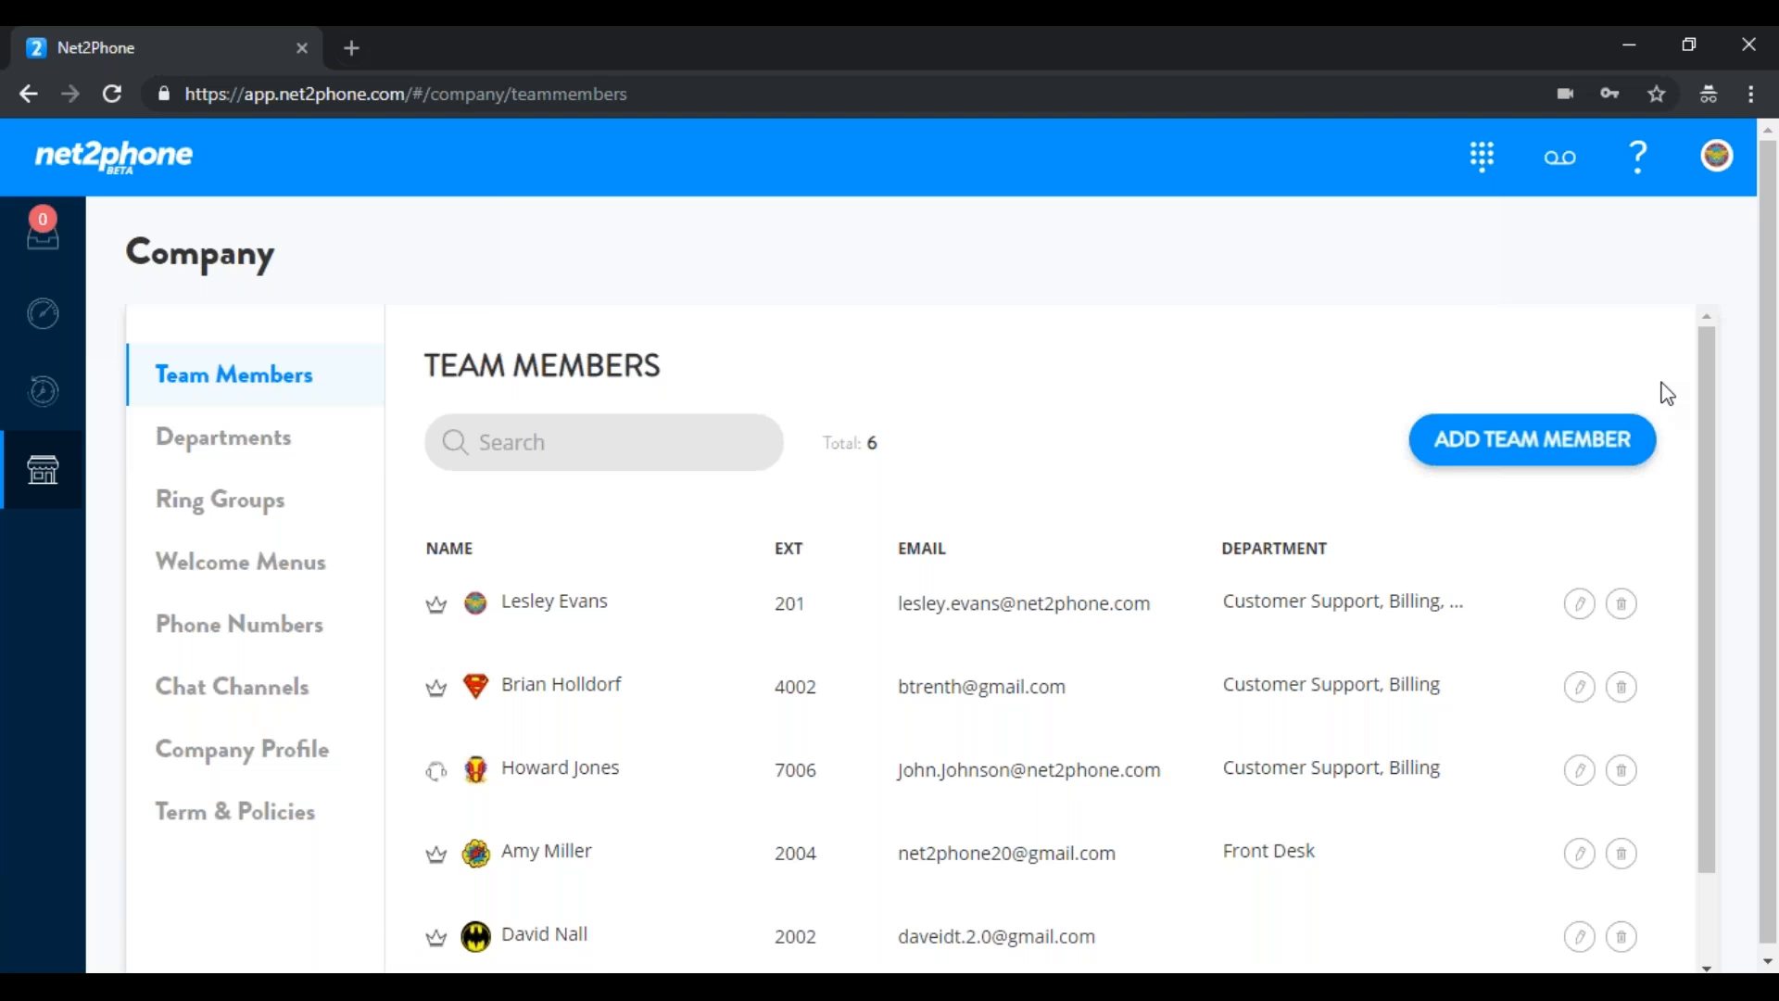
pyautogui.moveTo(1703, 360); pyautogui.dragTo(1703, 567)
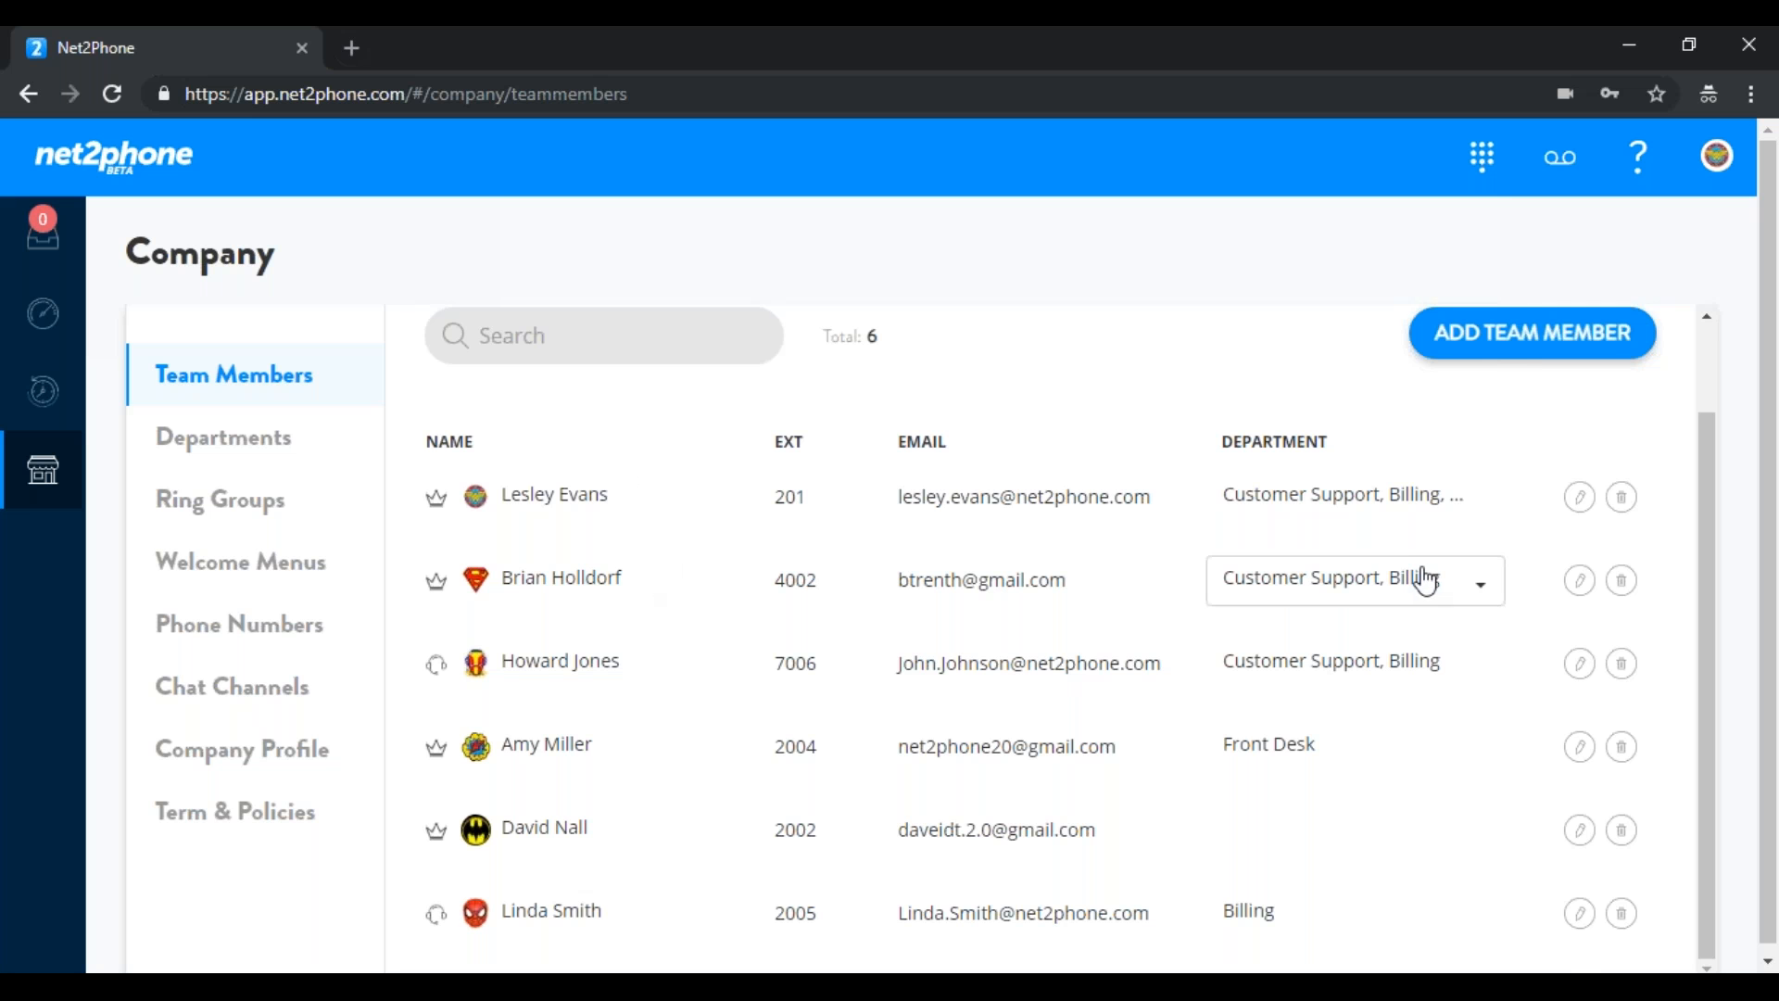
pyautogui.click(1579, 914)
# Replace the member's full name and e-mail prefix with the new name, then save
pyautogui.moveTo(695, 683); pyautogui.dragTo(466, 699)
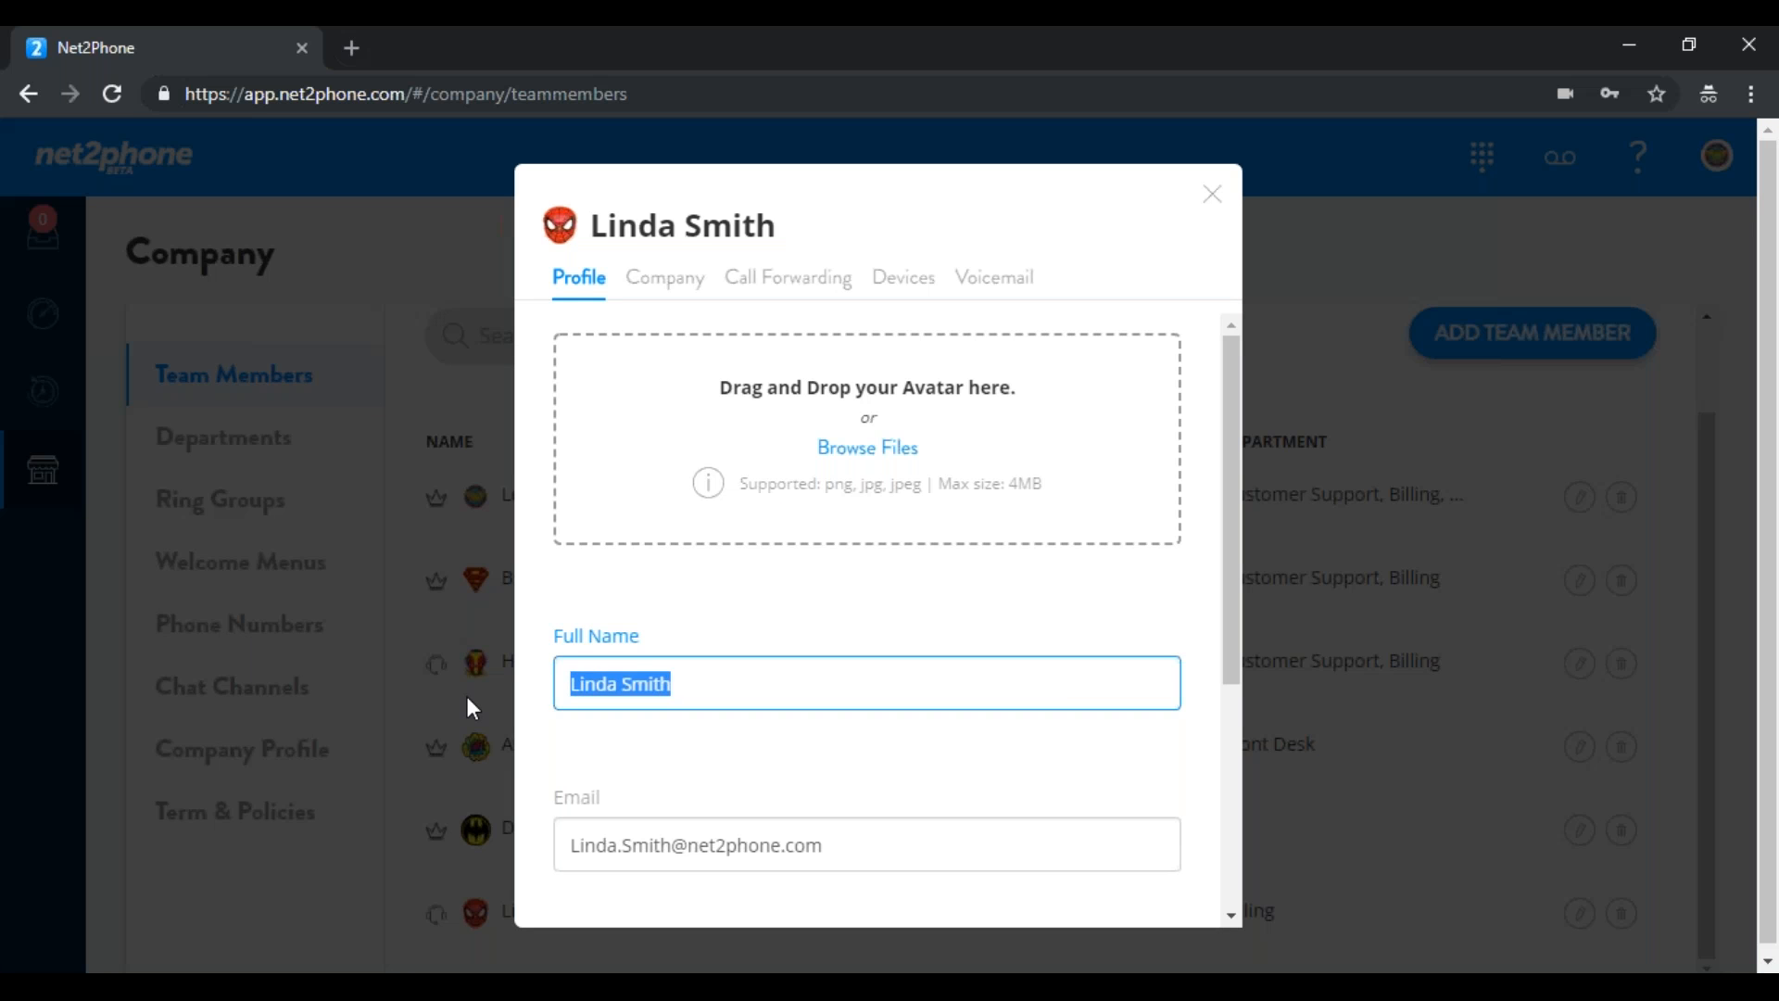
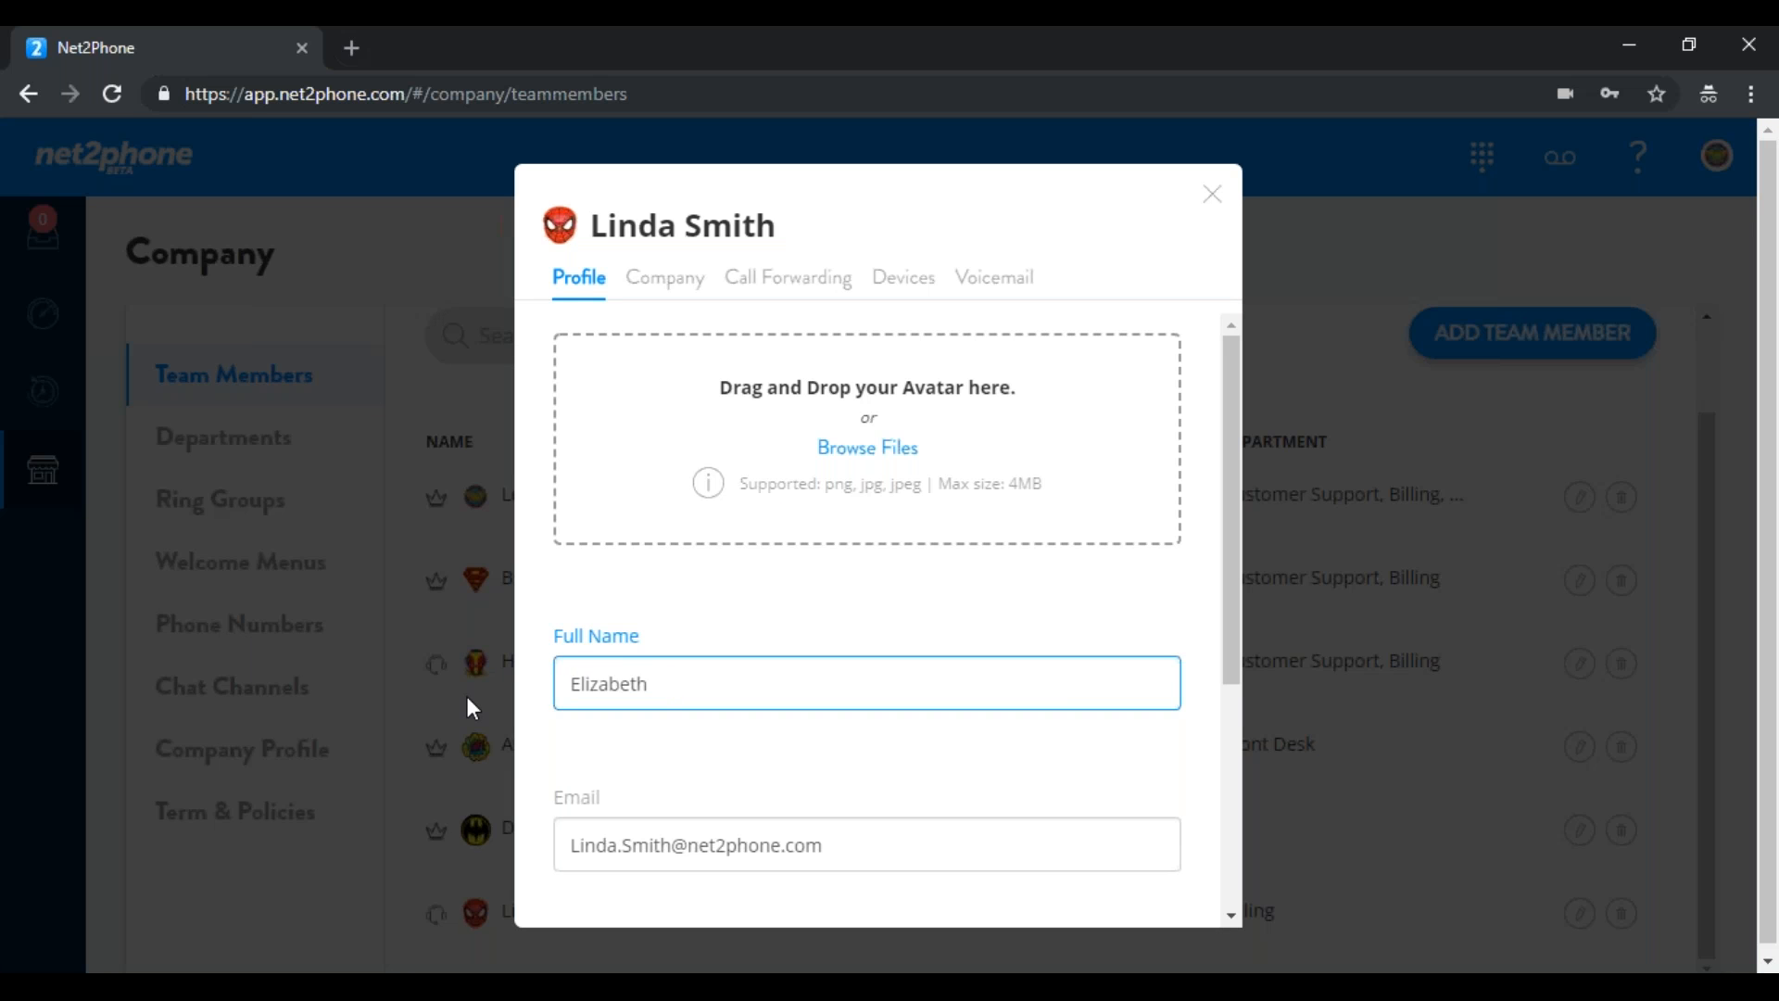
pyautogui.moveTo(663, 849); pyautogui.dragTo(487, 834)
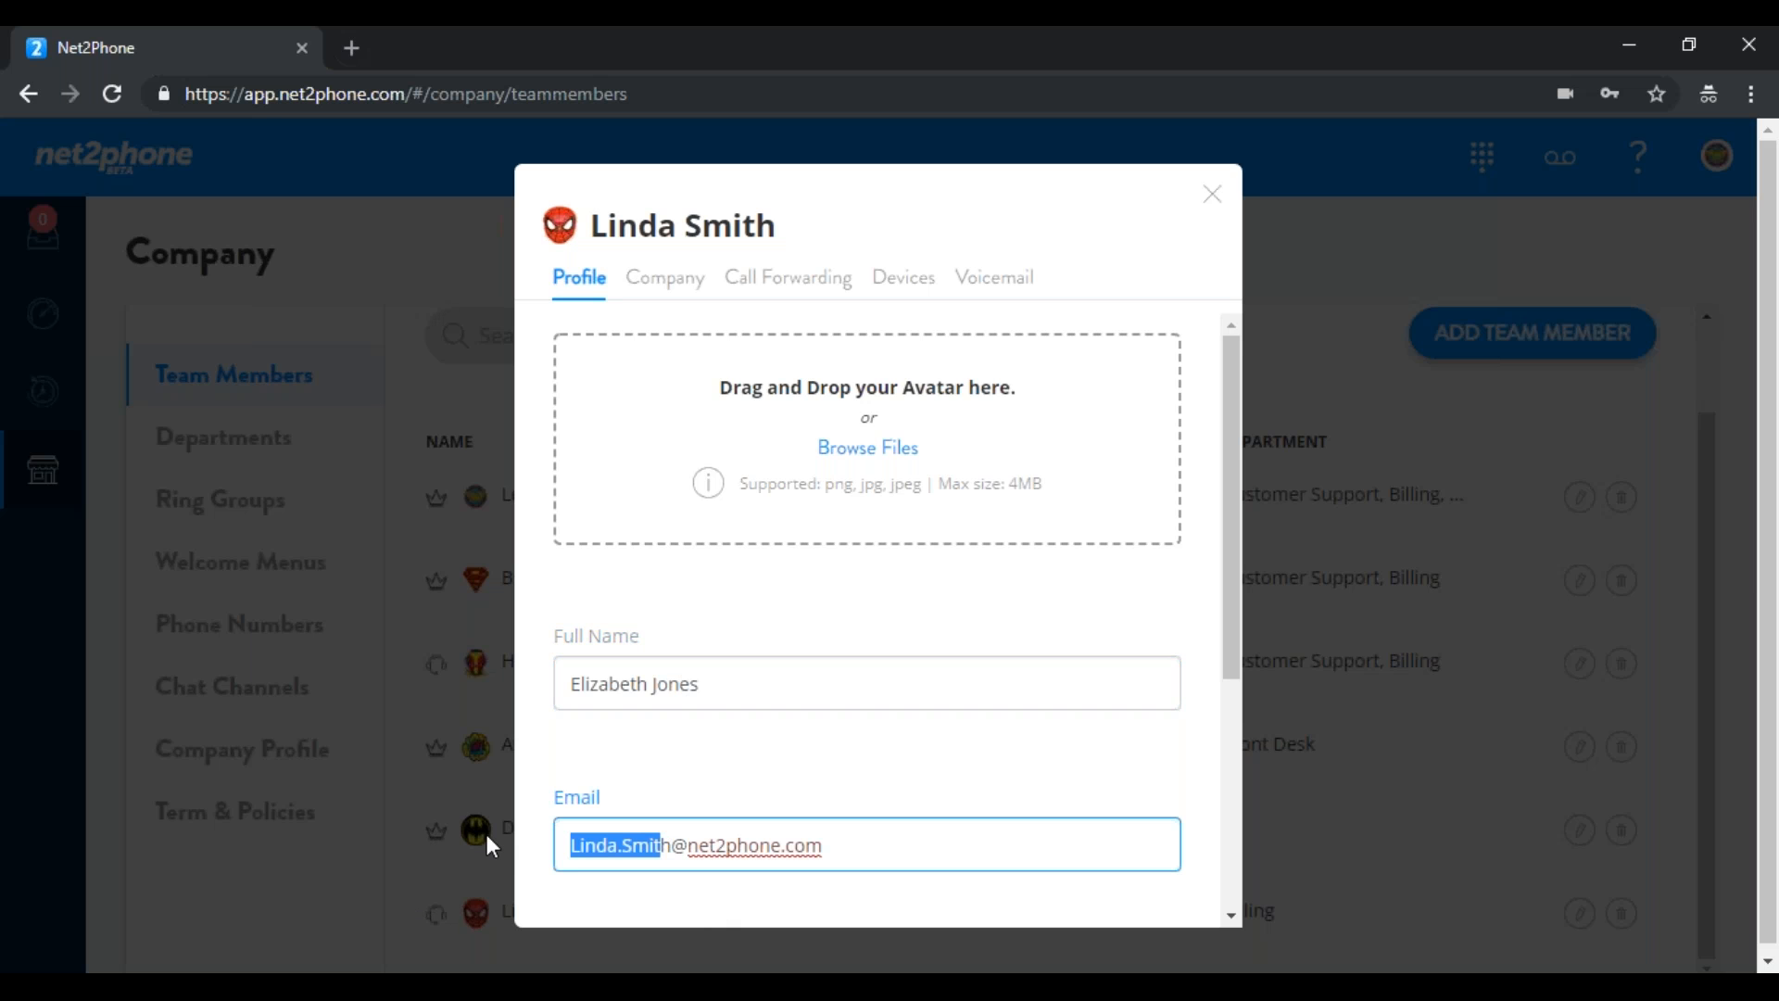
pyautogui.press('BackSpace')
pyautogui.write('Eliza')
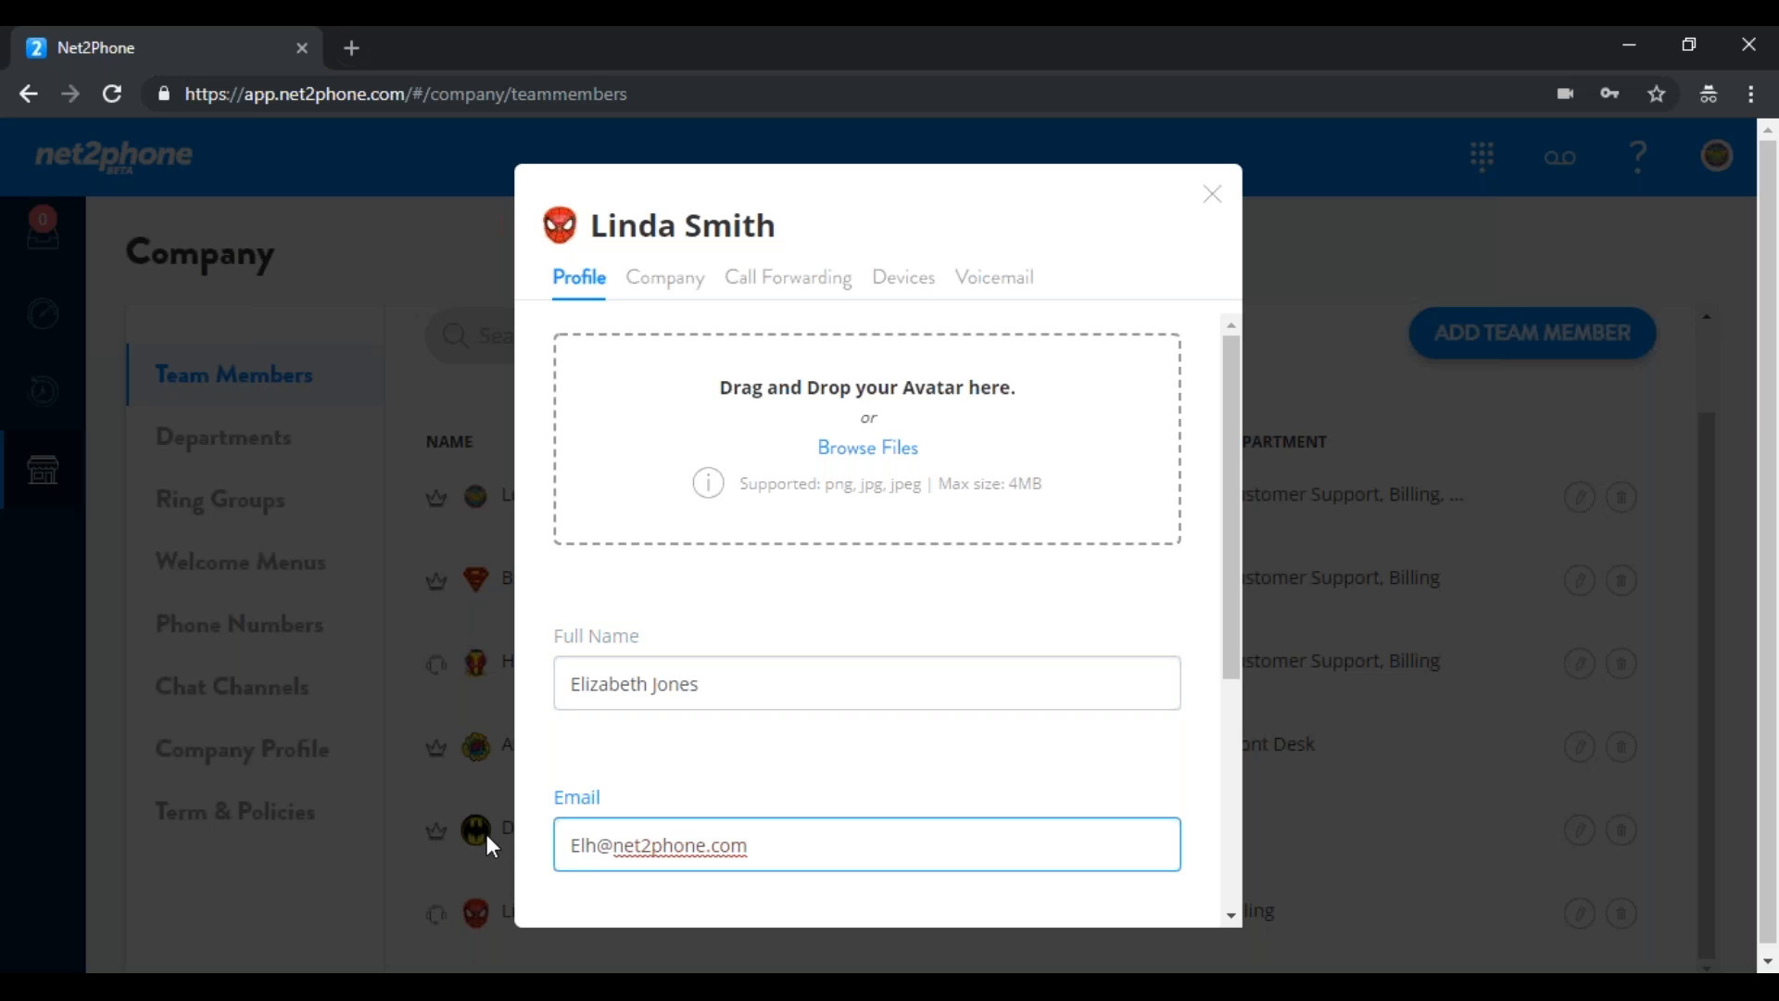
pyautogui.write('beth')
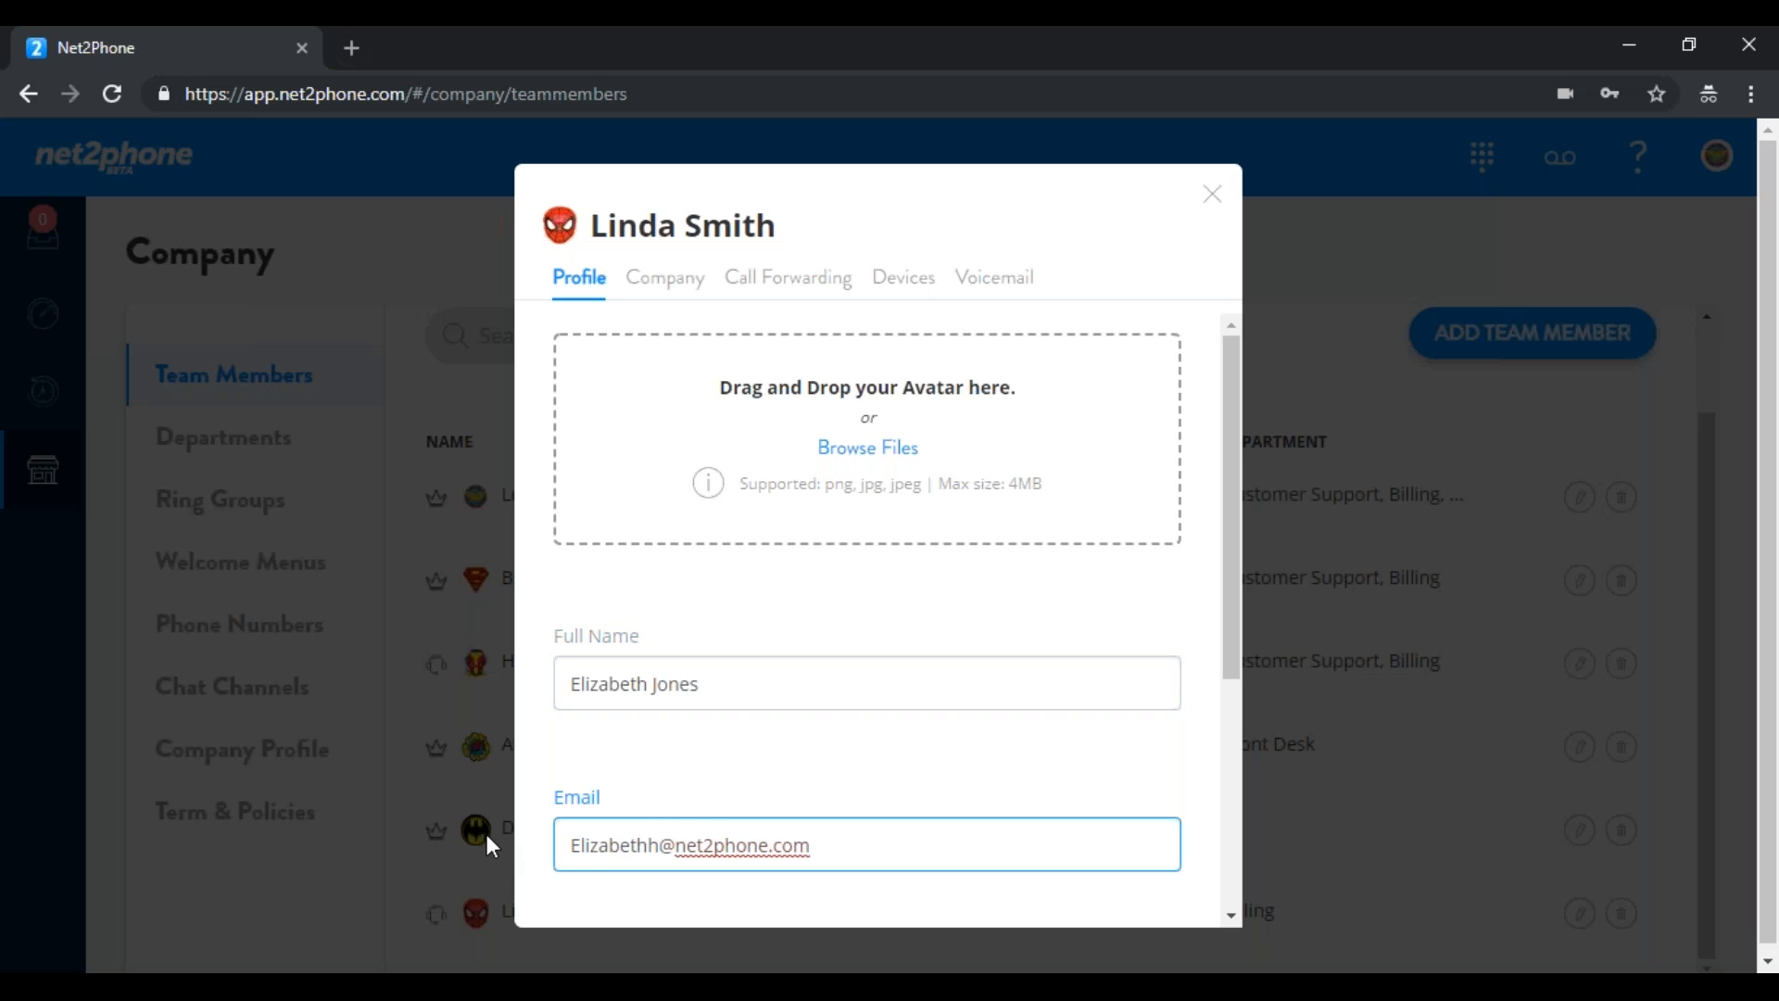
pyautogui.press('Delete')
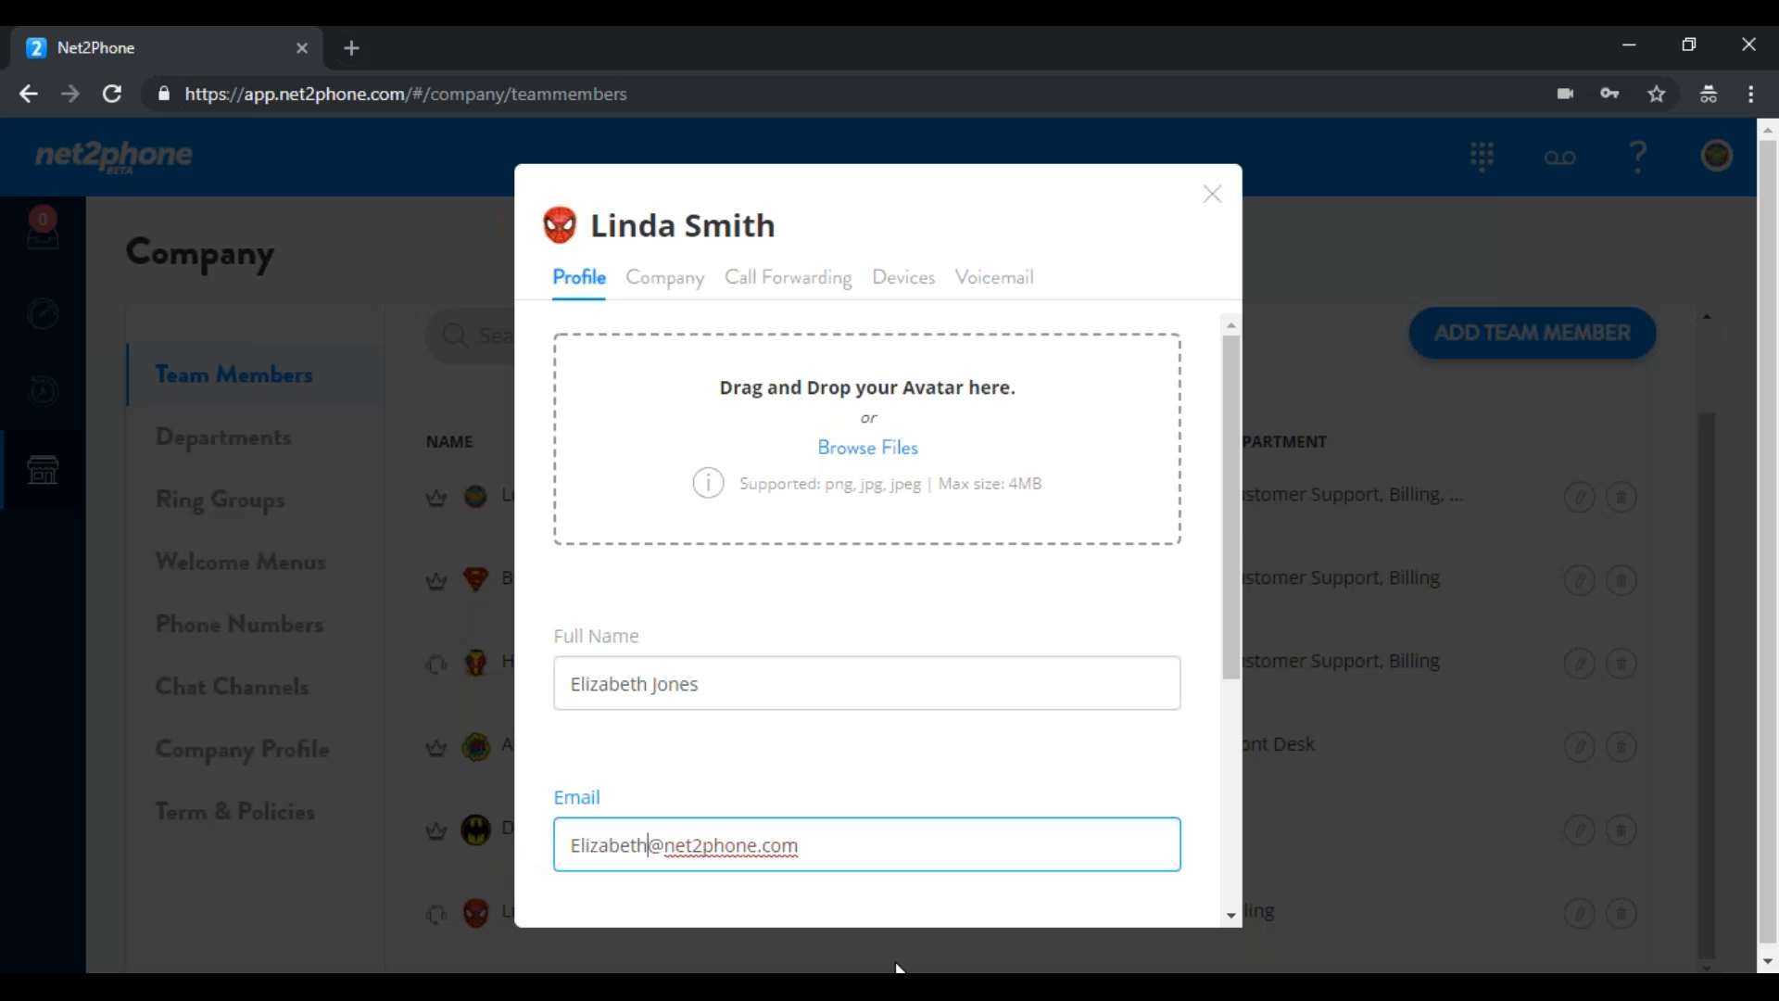
pyautogui.moveTo(1232, 533); pyautogui.dragTo(1227, 682)
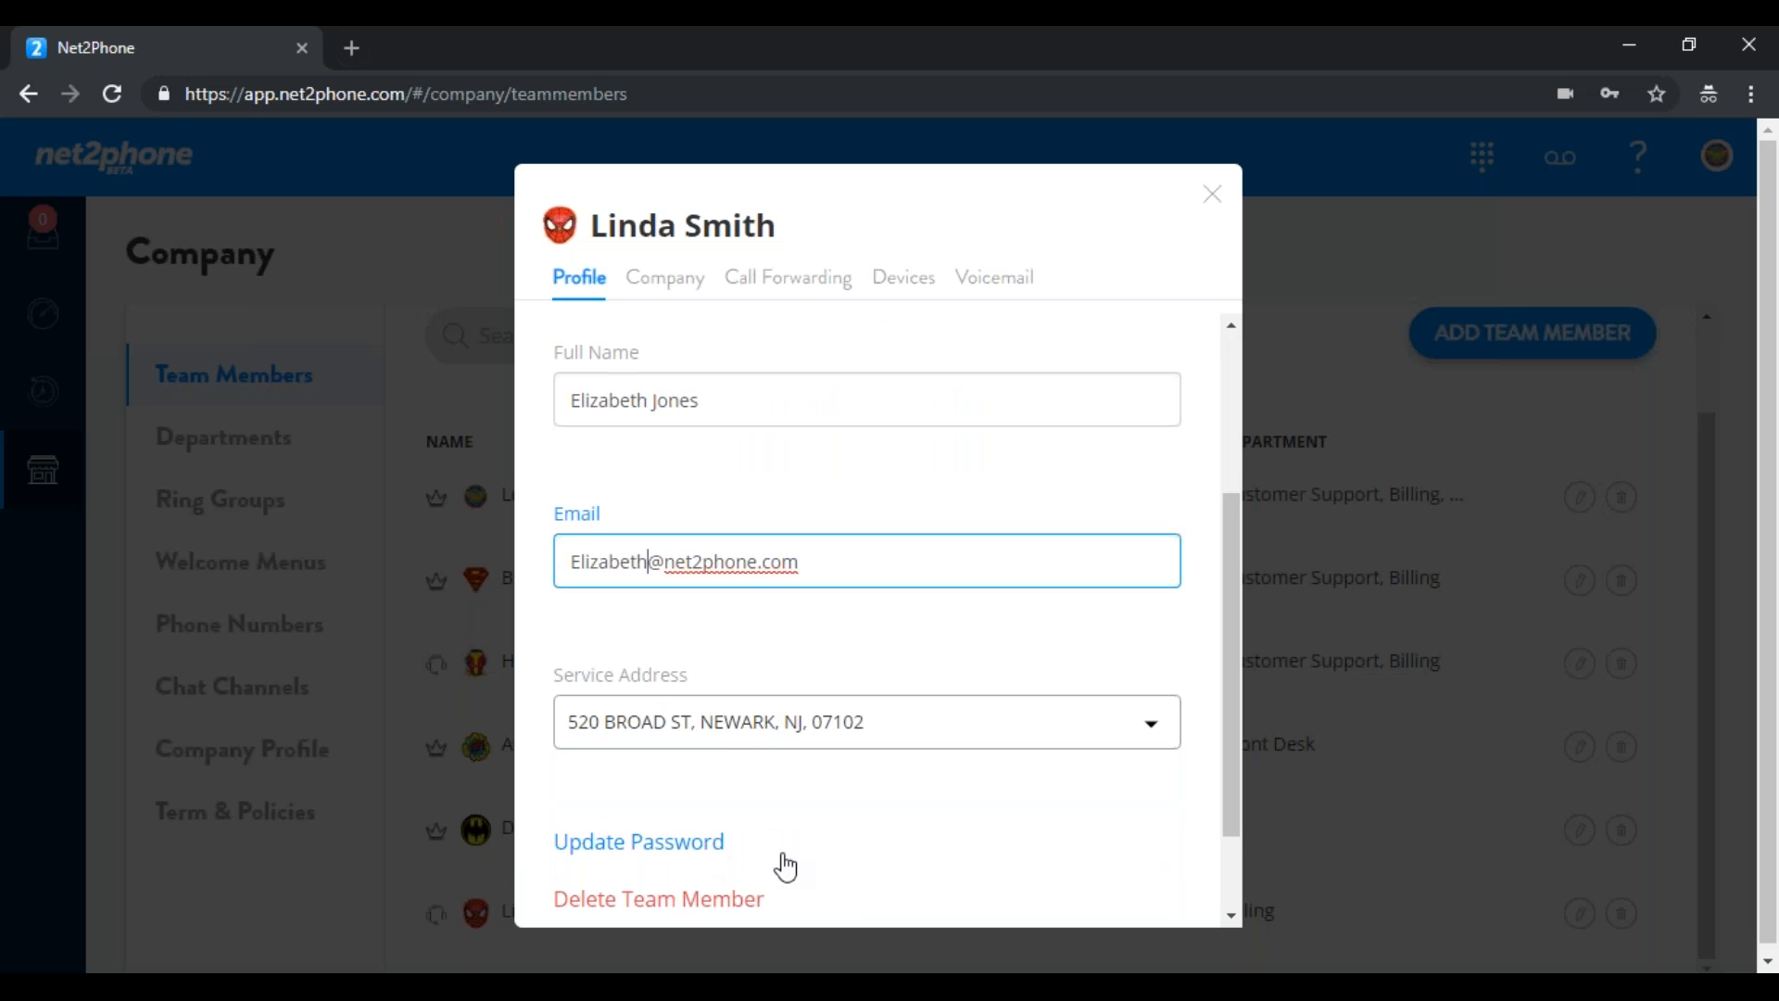
pyautogui.moveTo(1227, 637); pyautogui.dragTo(1238, 753)
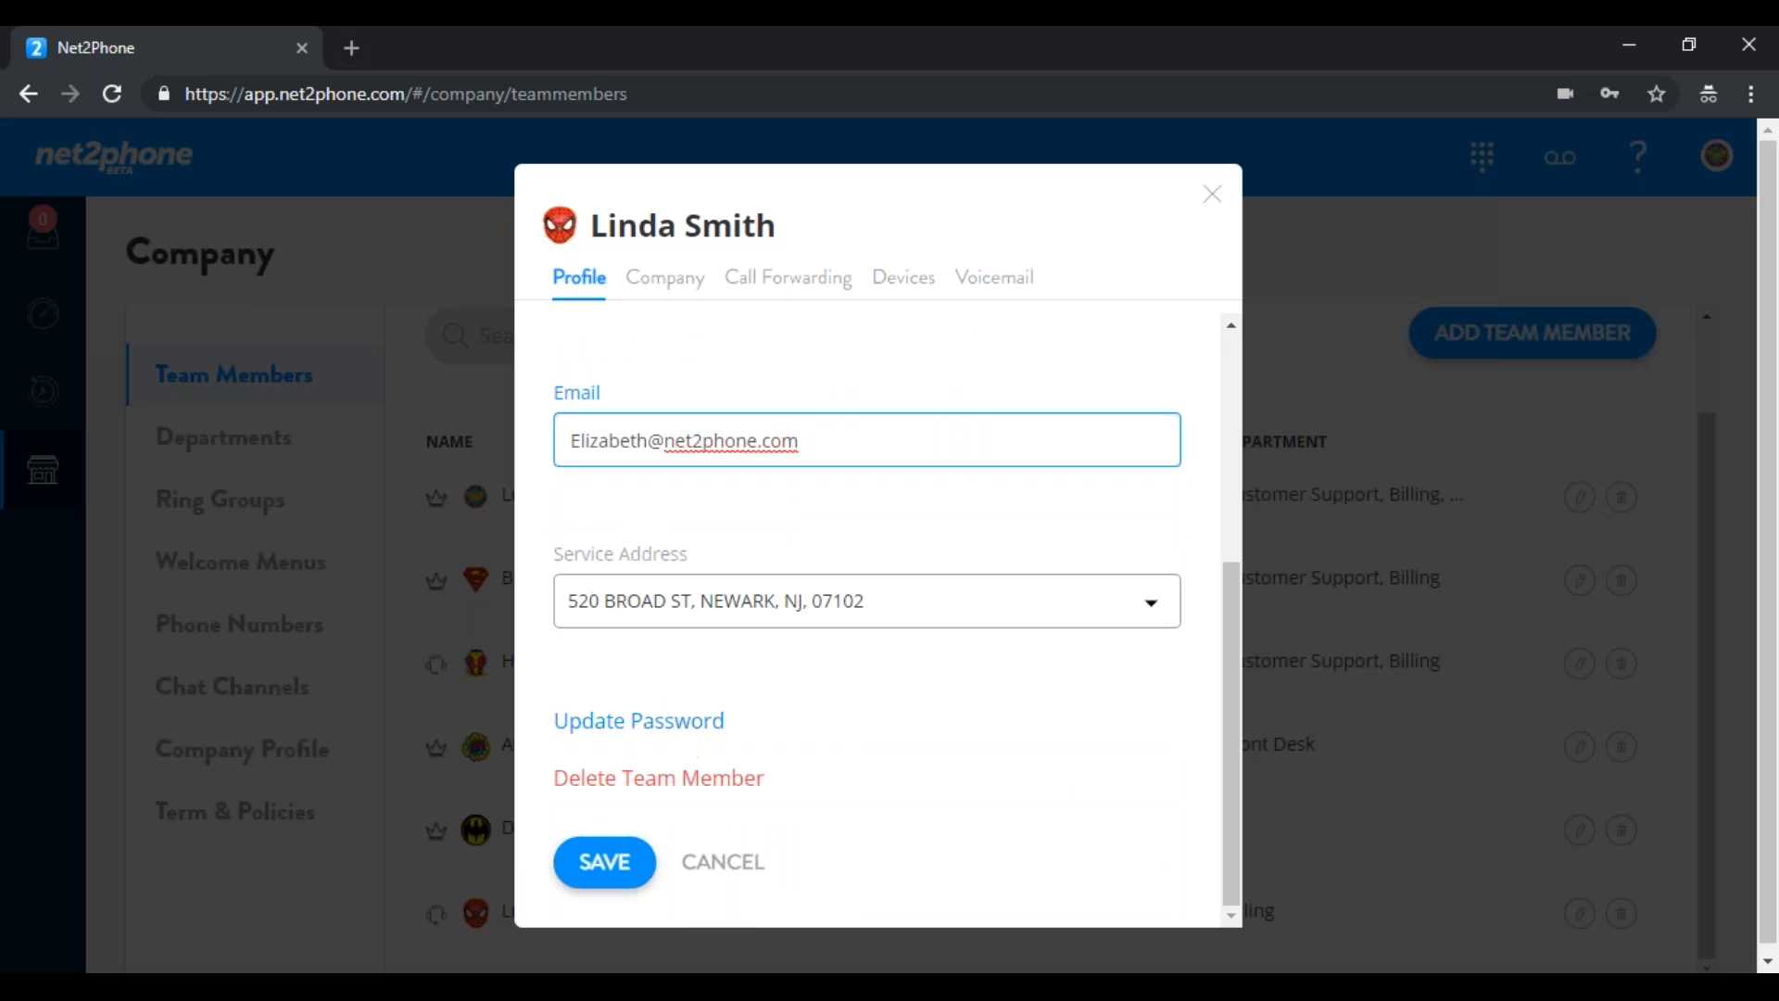
pyautogui.click(604, 863)
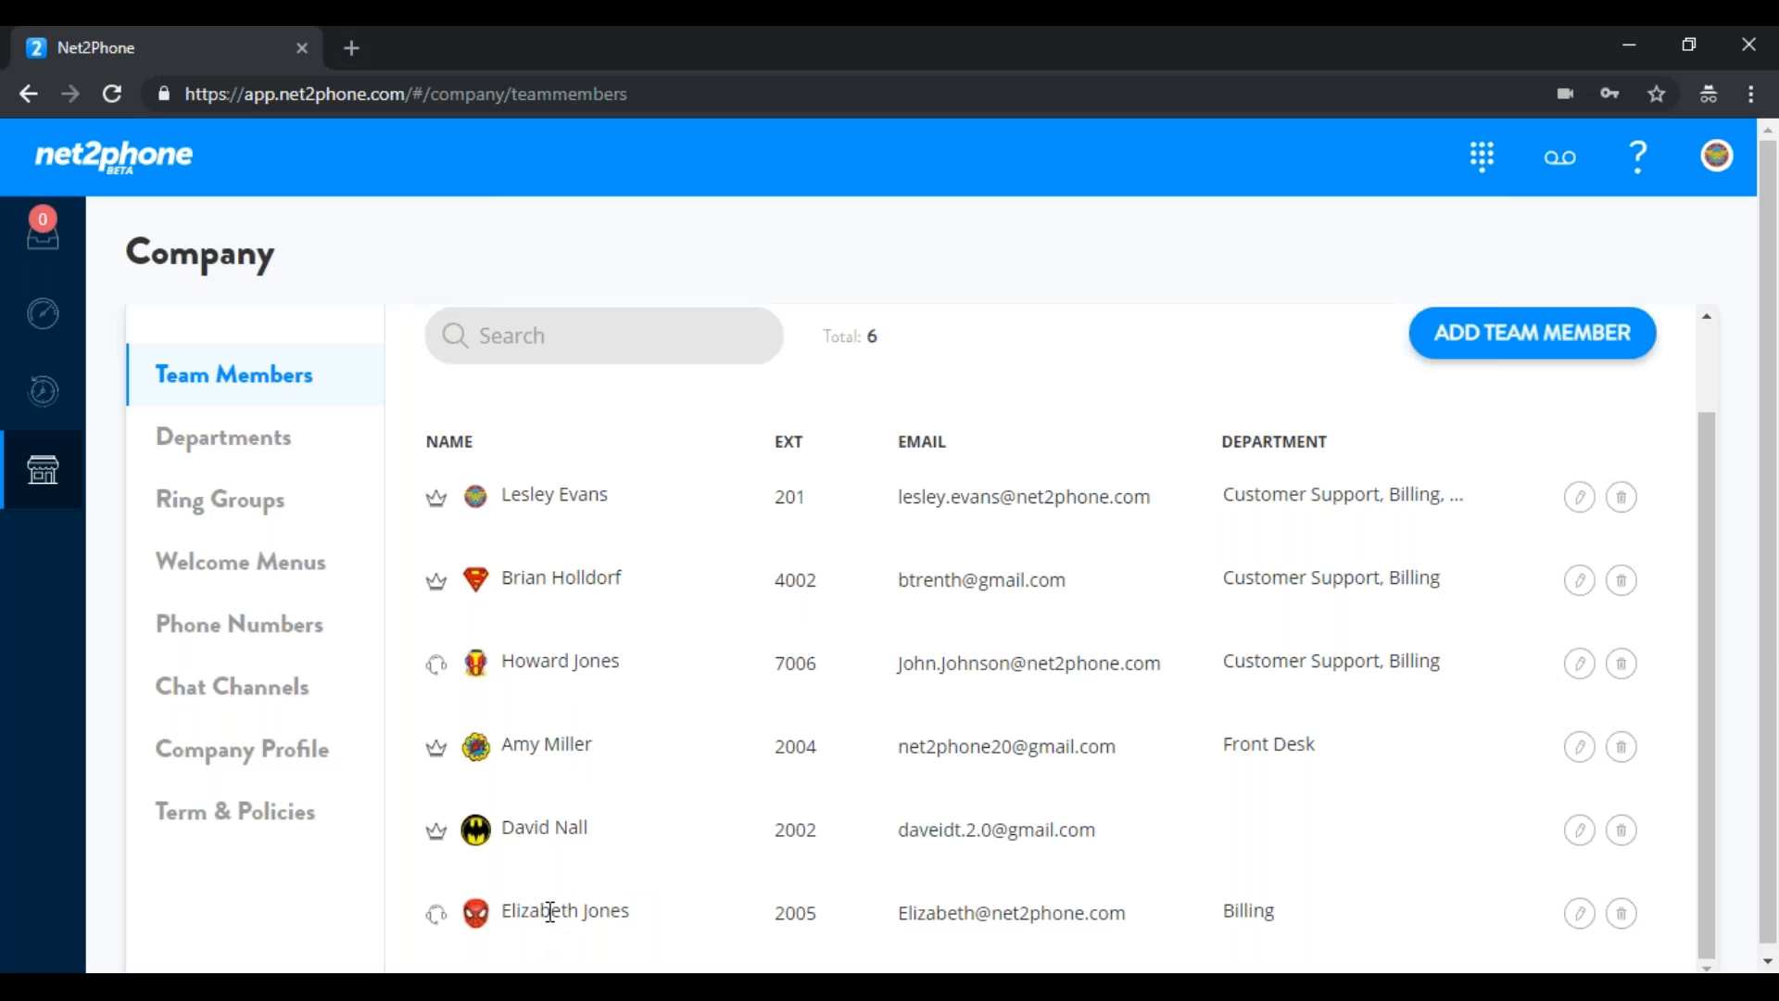
# In the member's Company tab, change extension 2005 to 7005, keep the phone number, and save
pyautogui.click(1581, 916)
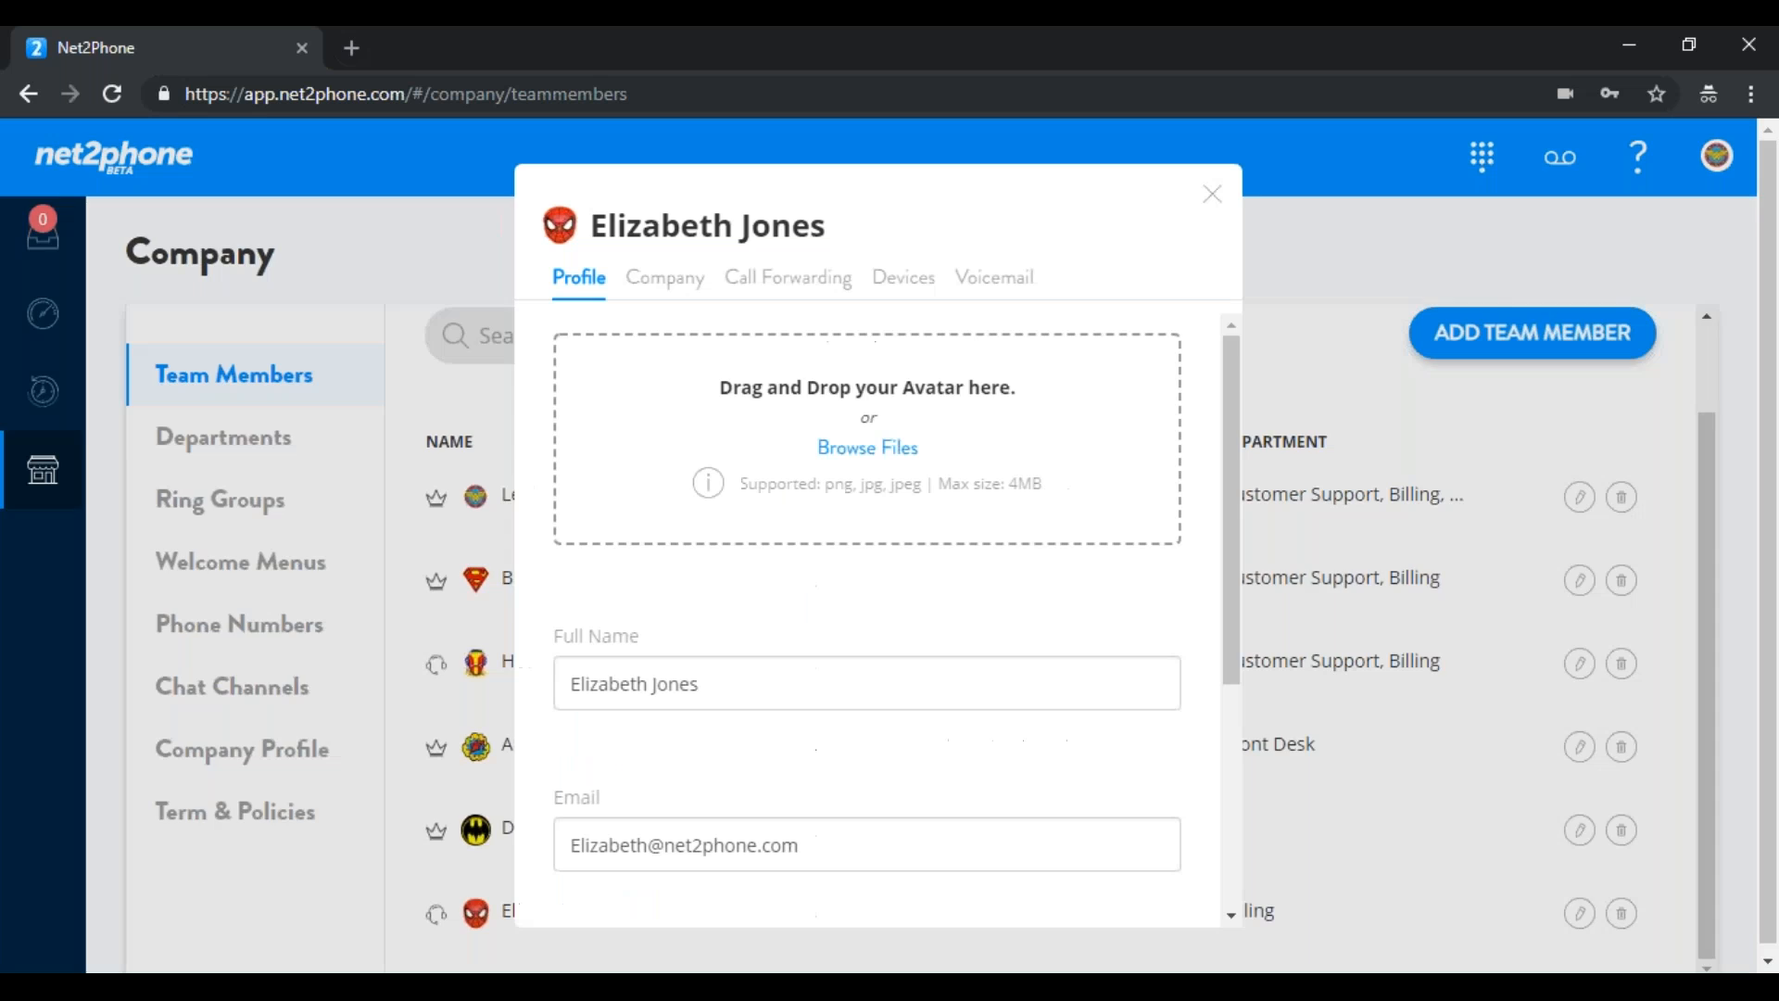
pyautogui.click(667, 287)
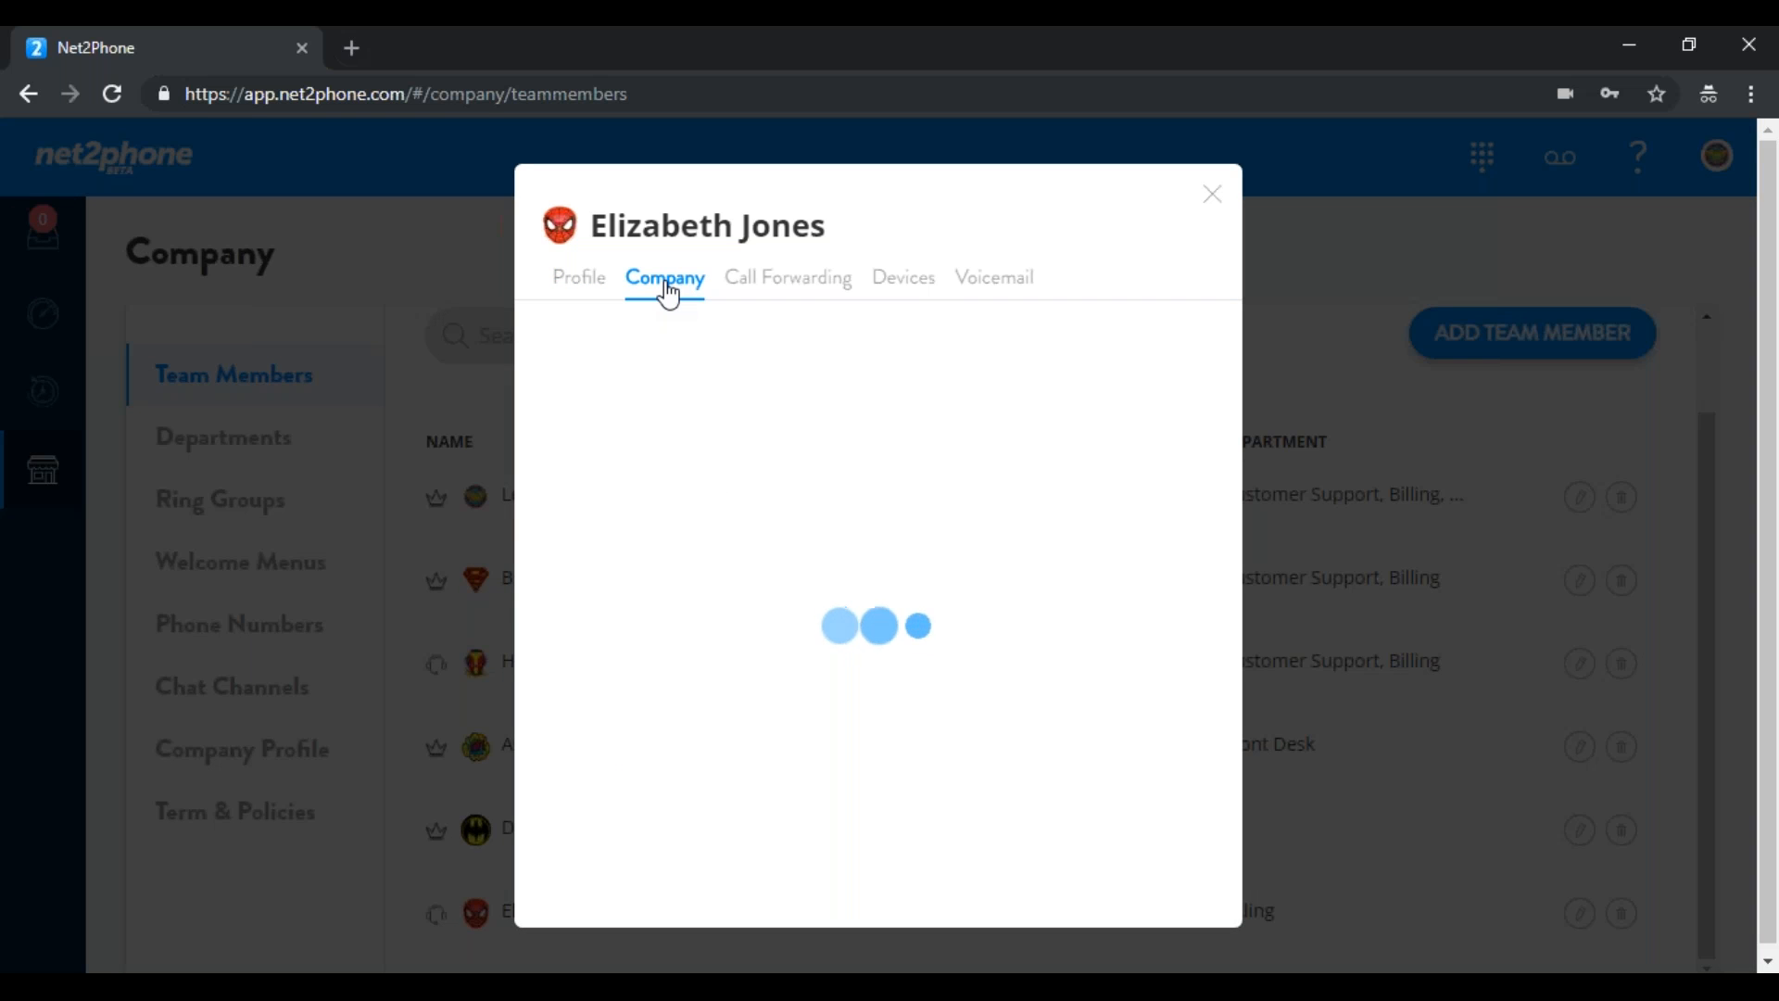
pyautogui.click(1105, 393)
pyautogui.doubleClick(1103, 393)
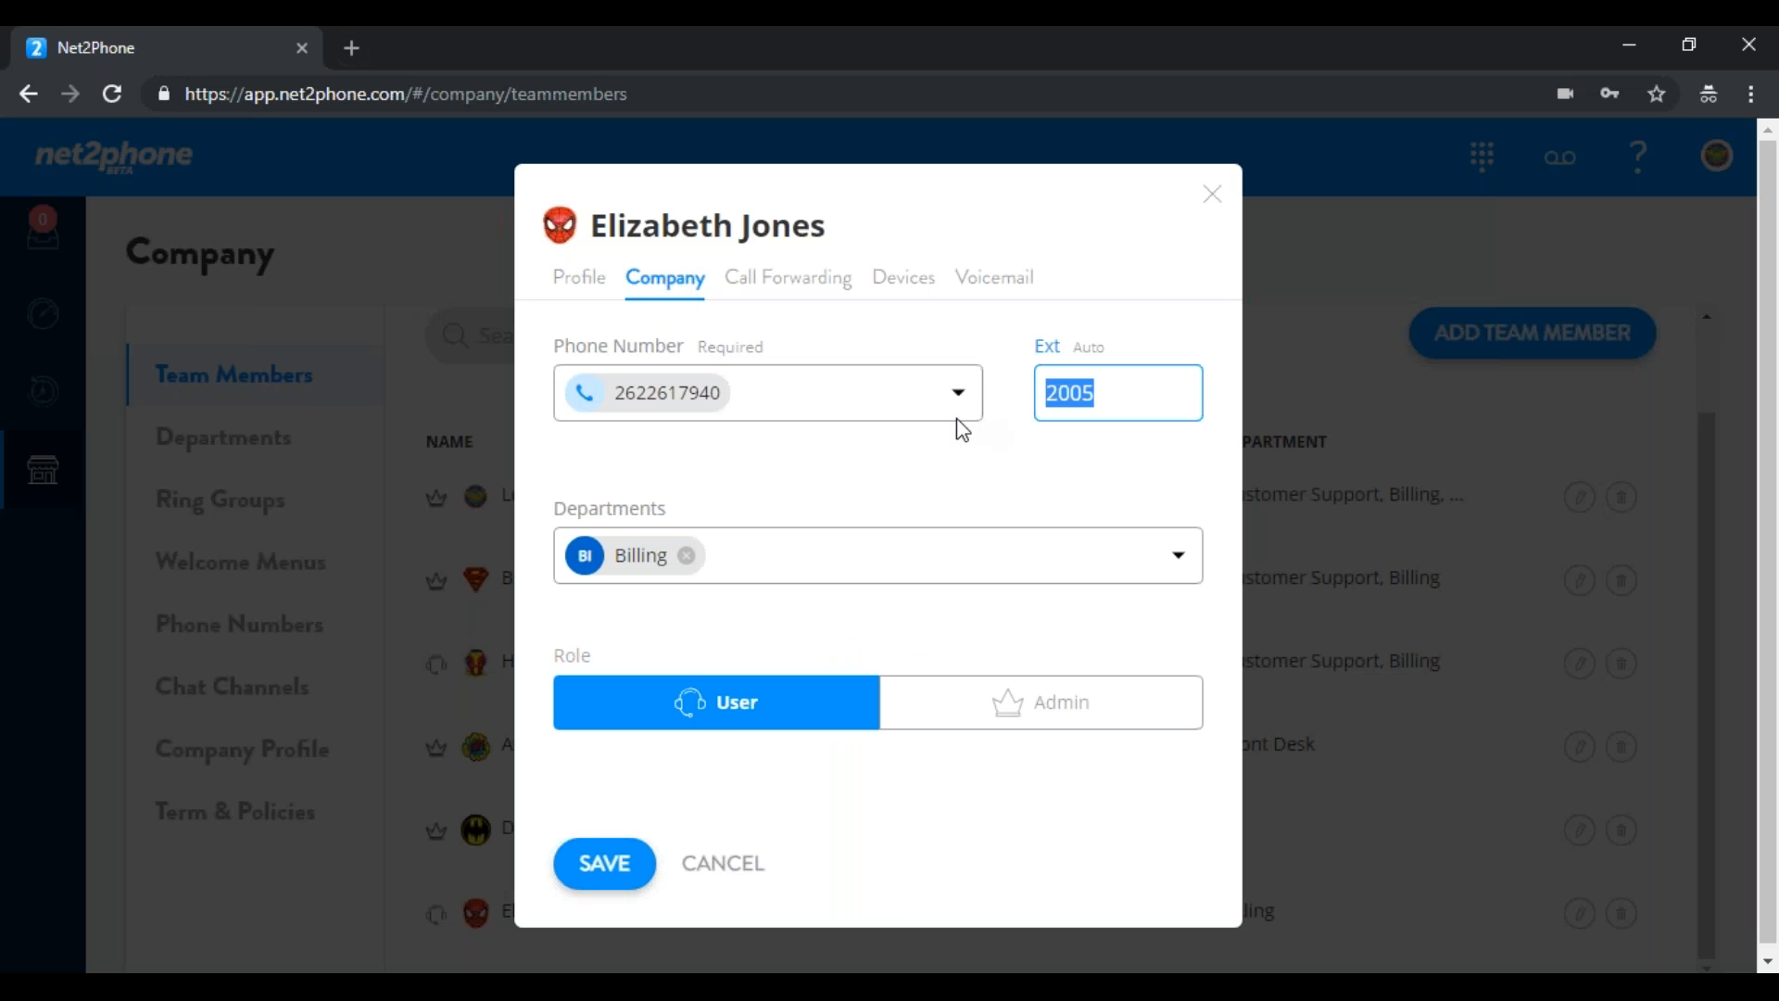
pyautogui.write('7005')
pyautogui.click(961, 395)
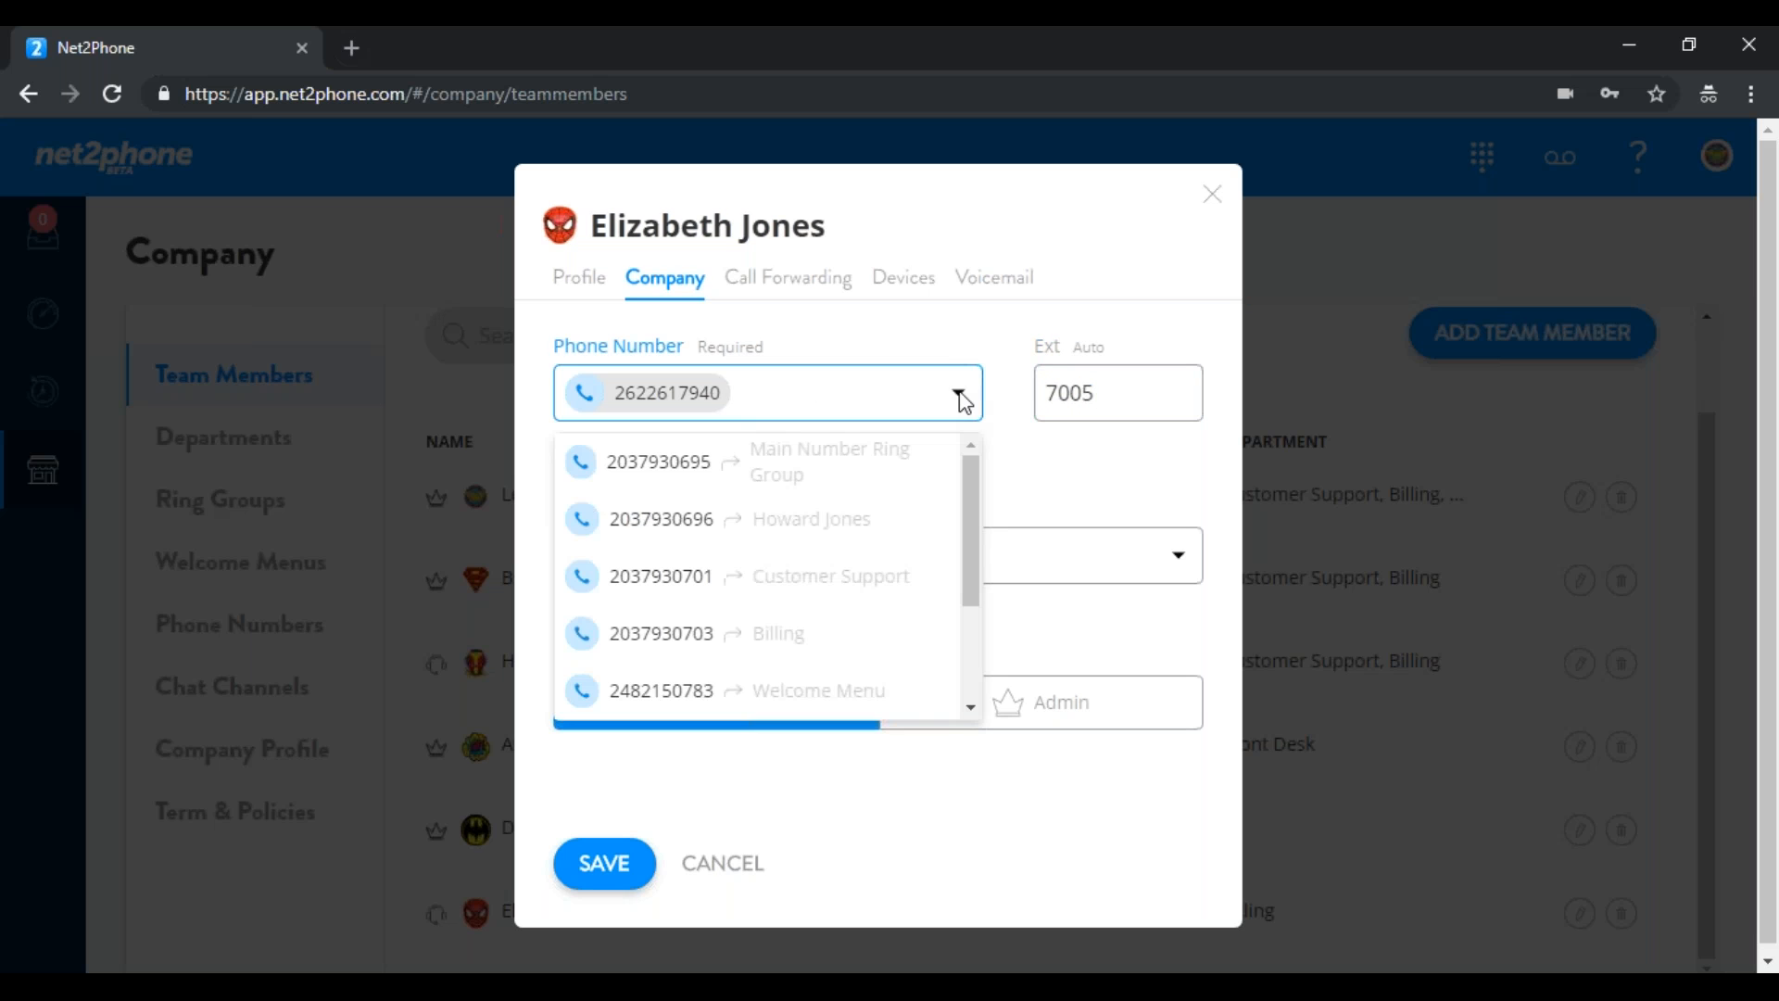
pyautogui.moveTo(983, 496); pyautogui.dragTo(874, 393)
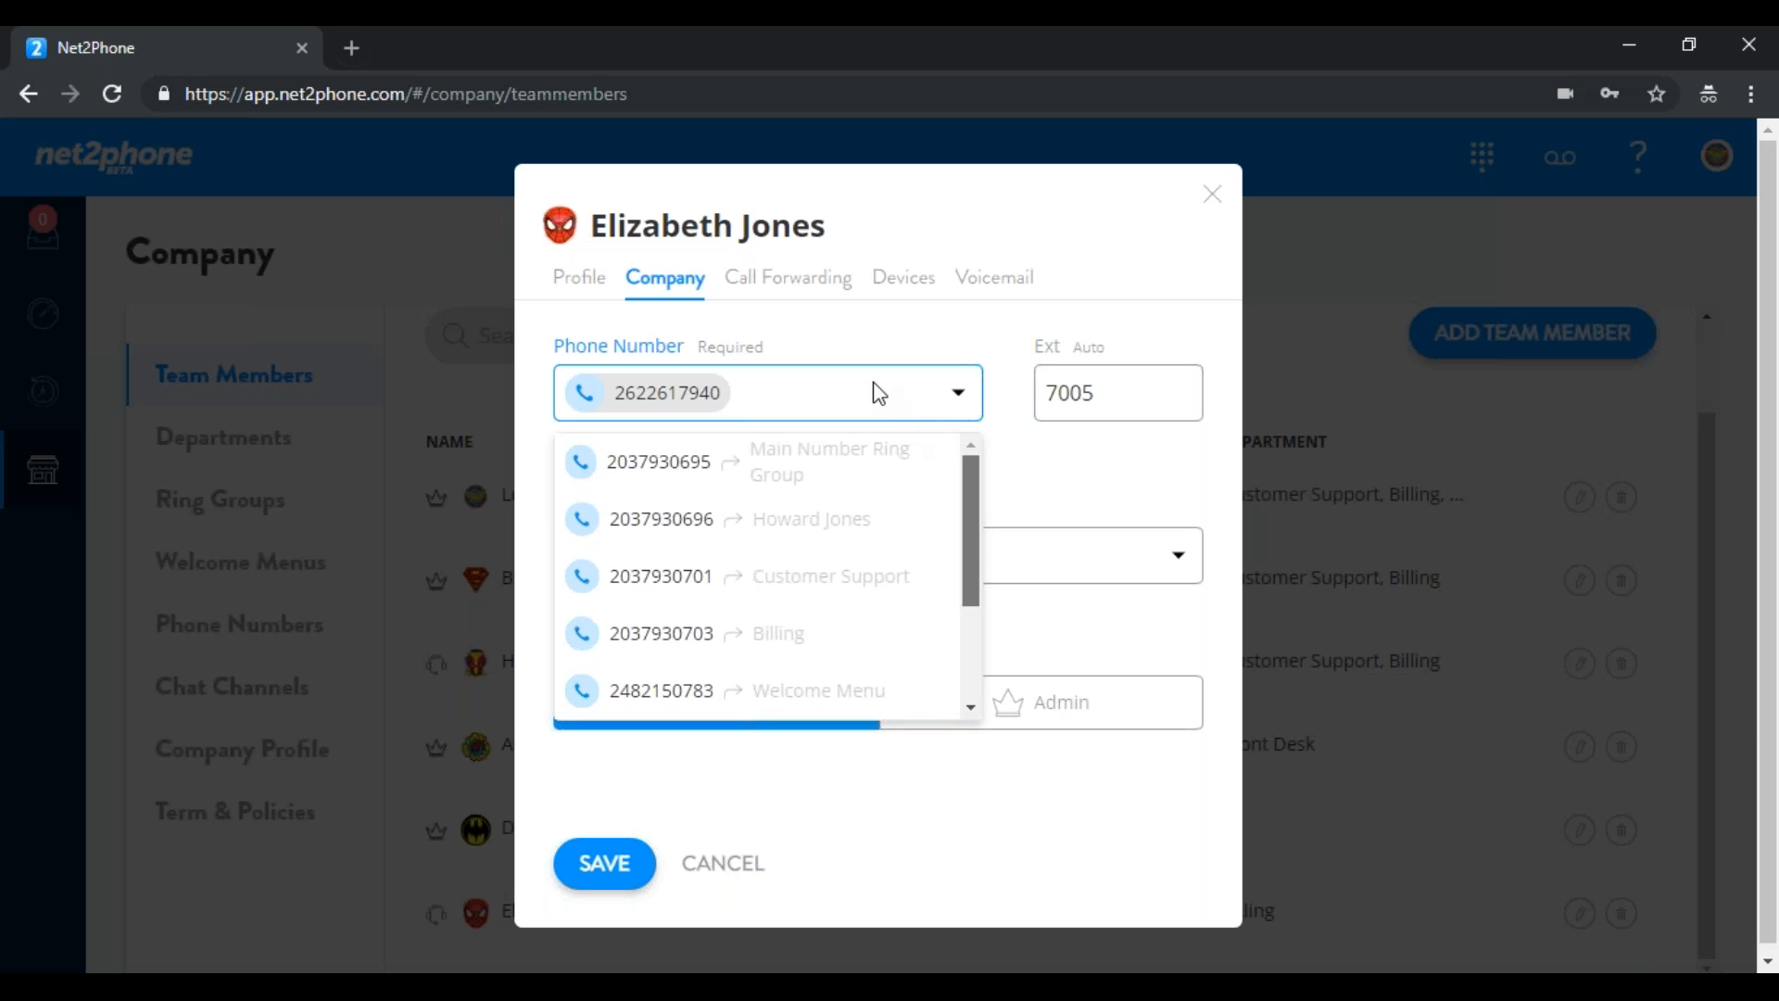
pyautogui.click(886, 335)
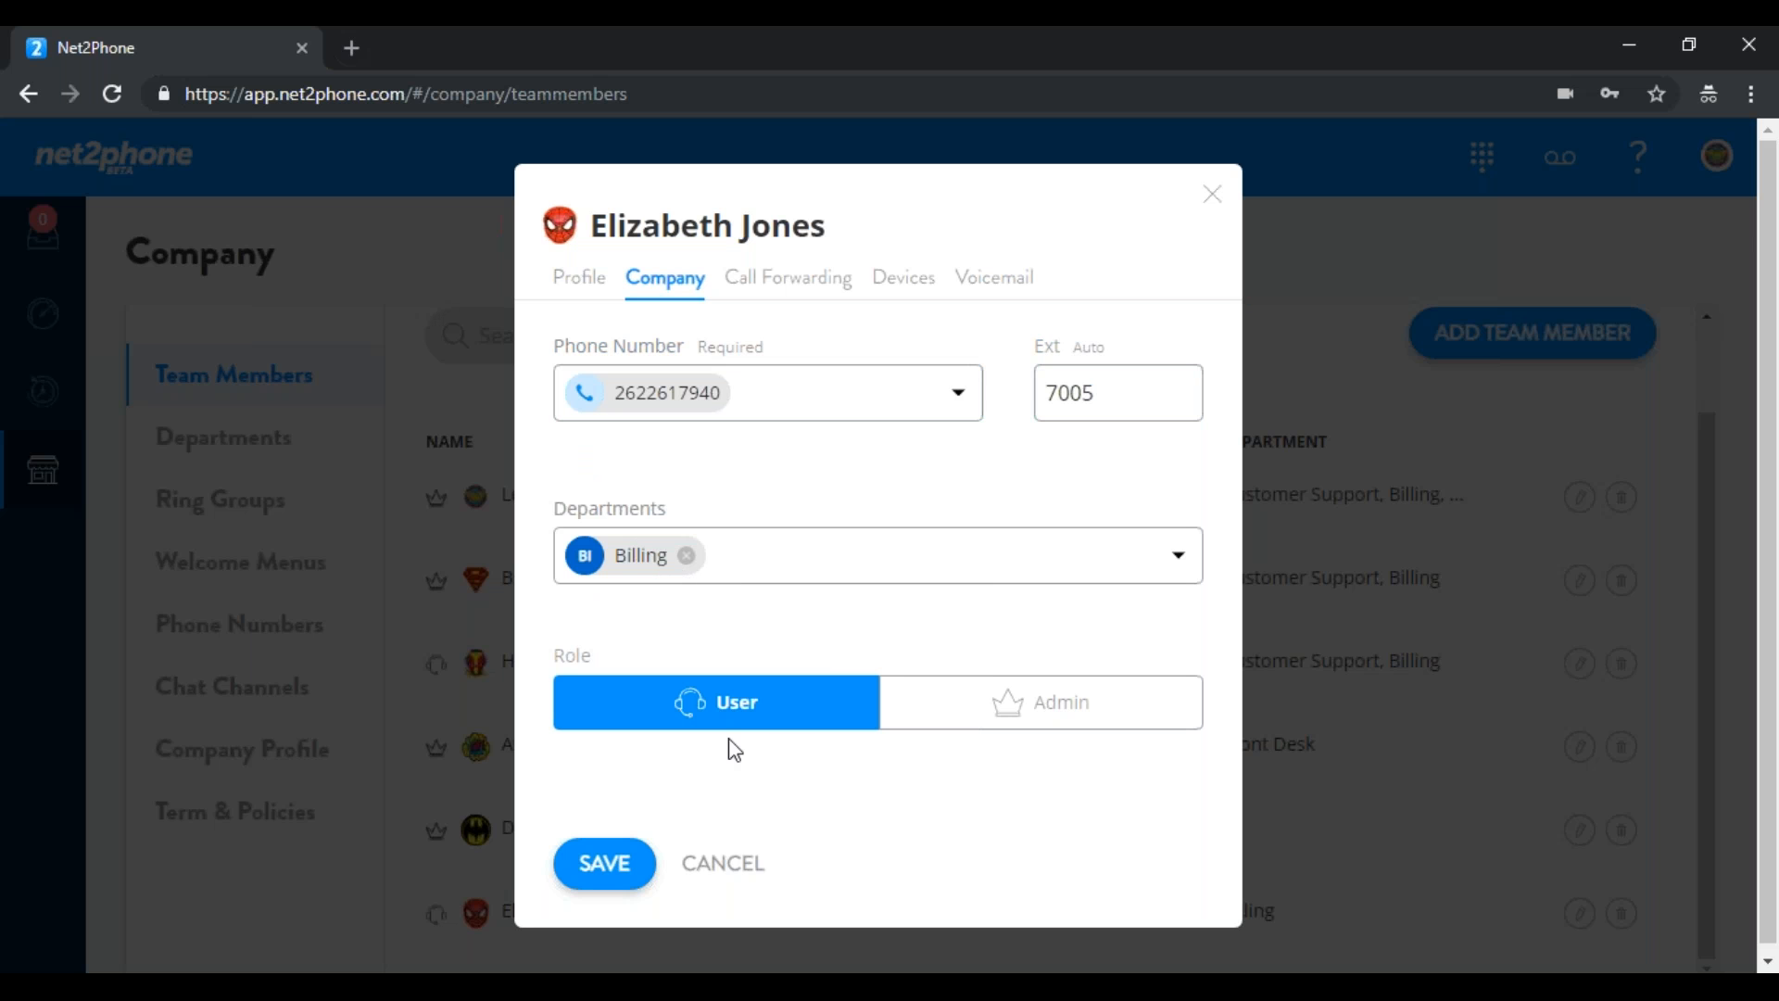
pyautogui.click(630, 864)
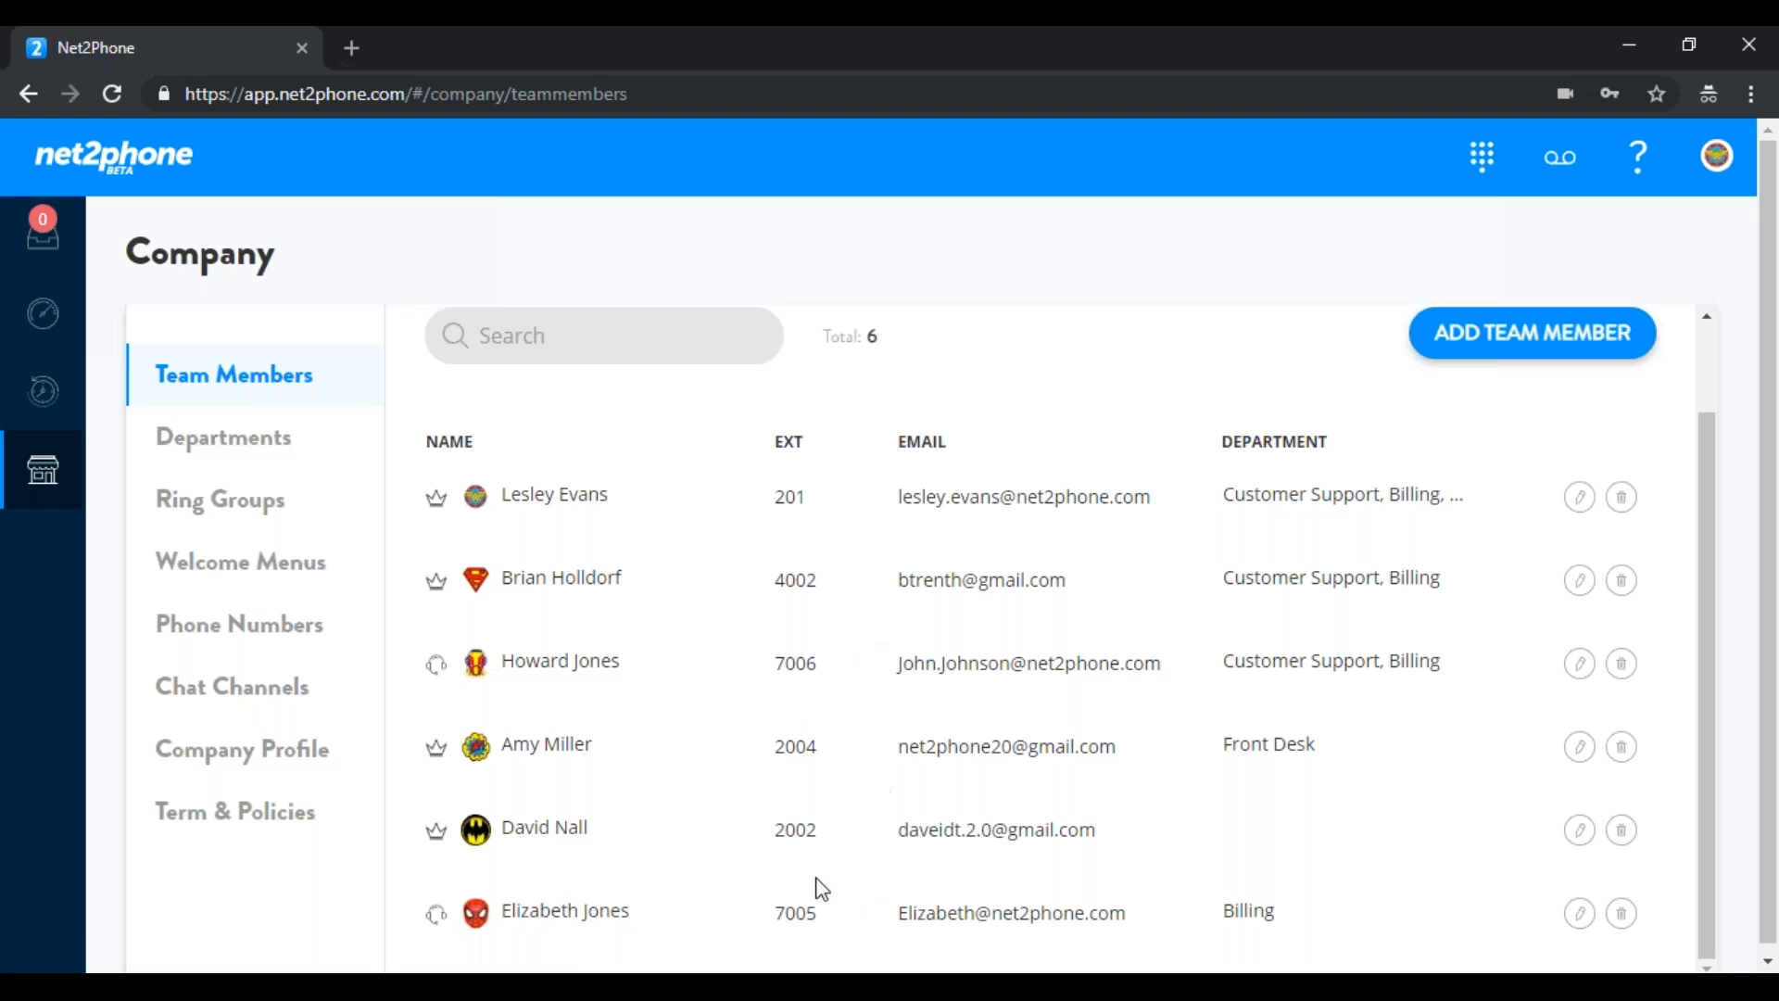
# Tick the renamed member in Customer Support's Team Members list under Departments
pyautogui.click(256, 450)
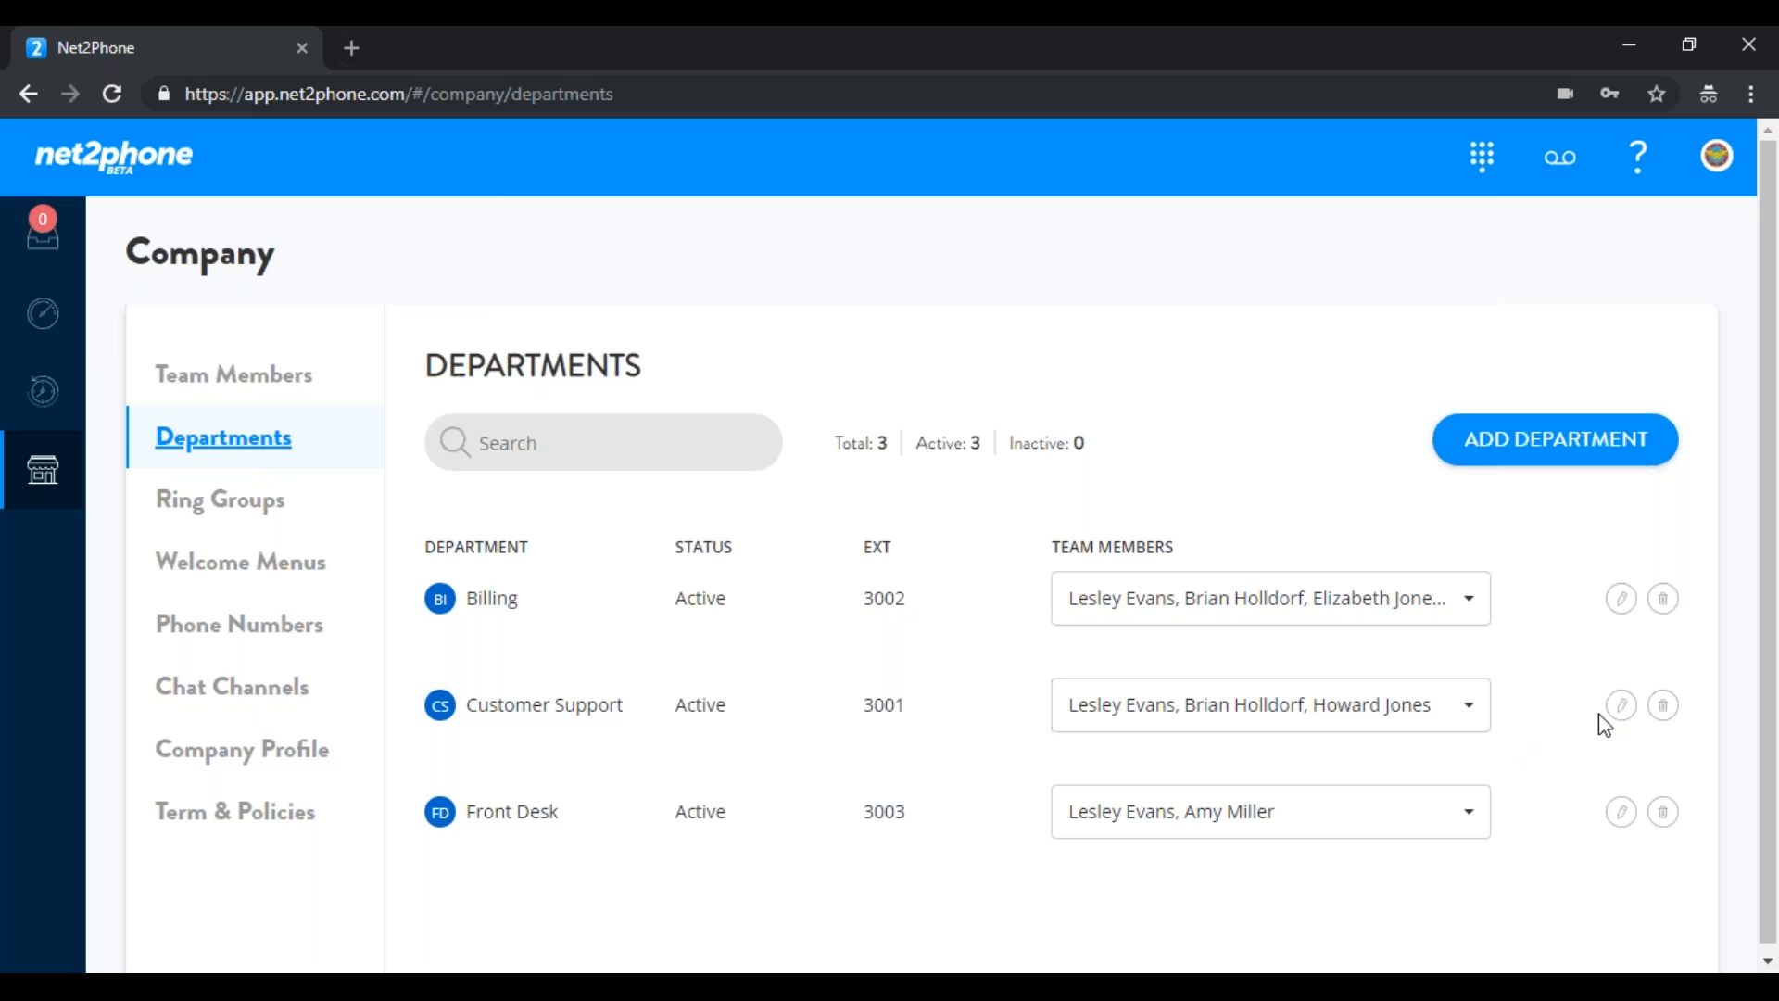
pyautogui.click(1624, 715)
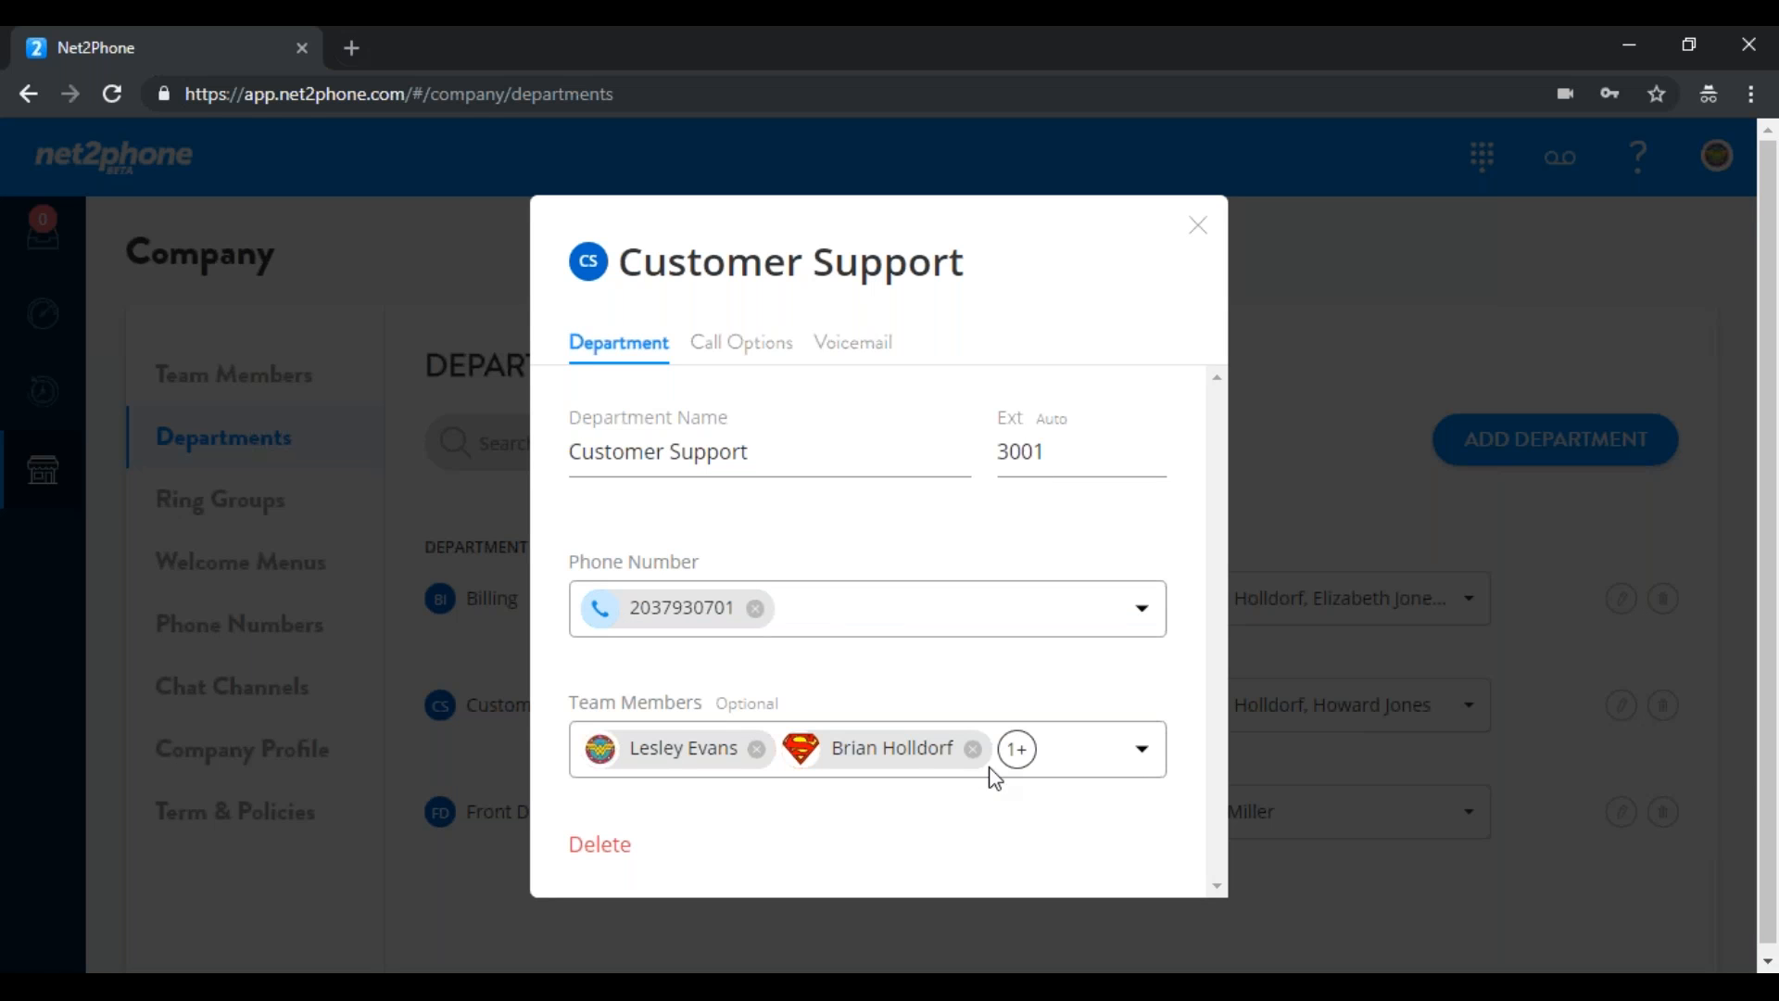
pyautogui.click(1146, 761)
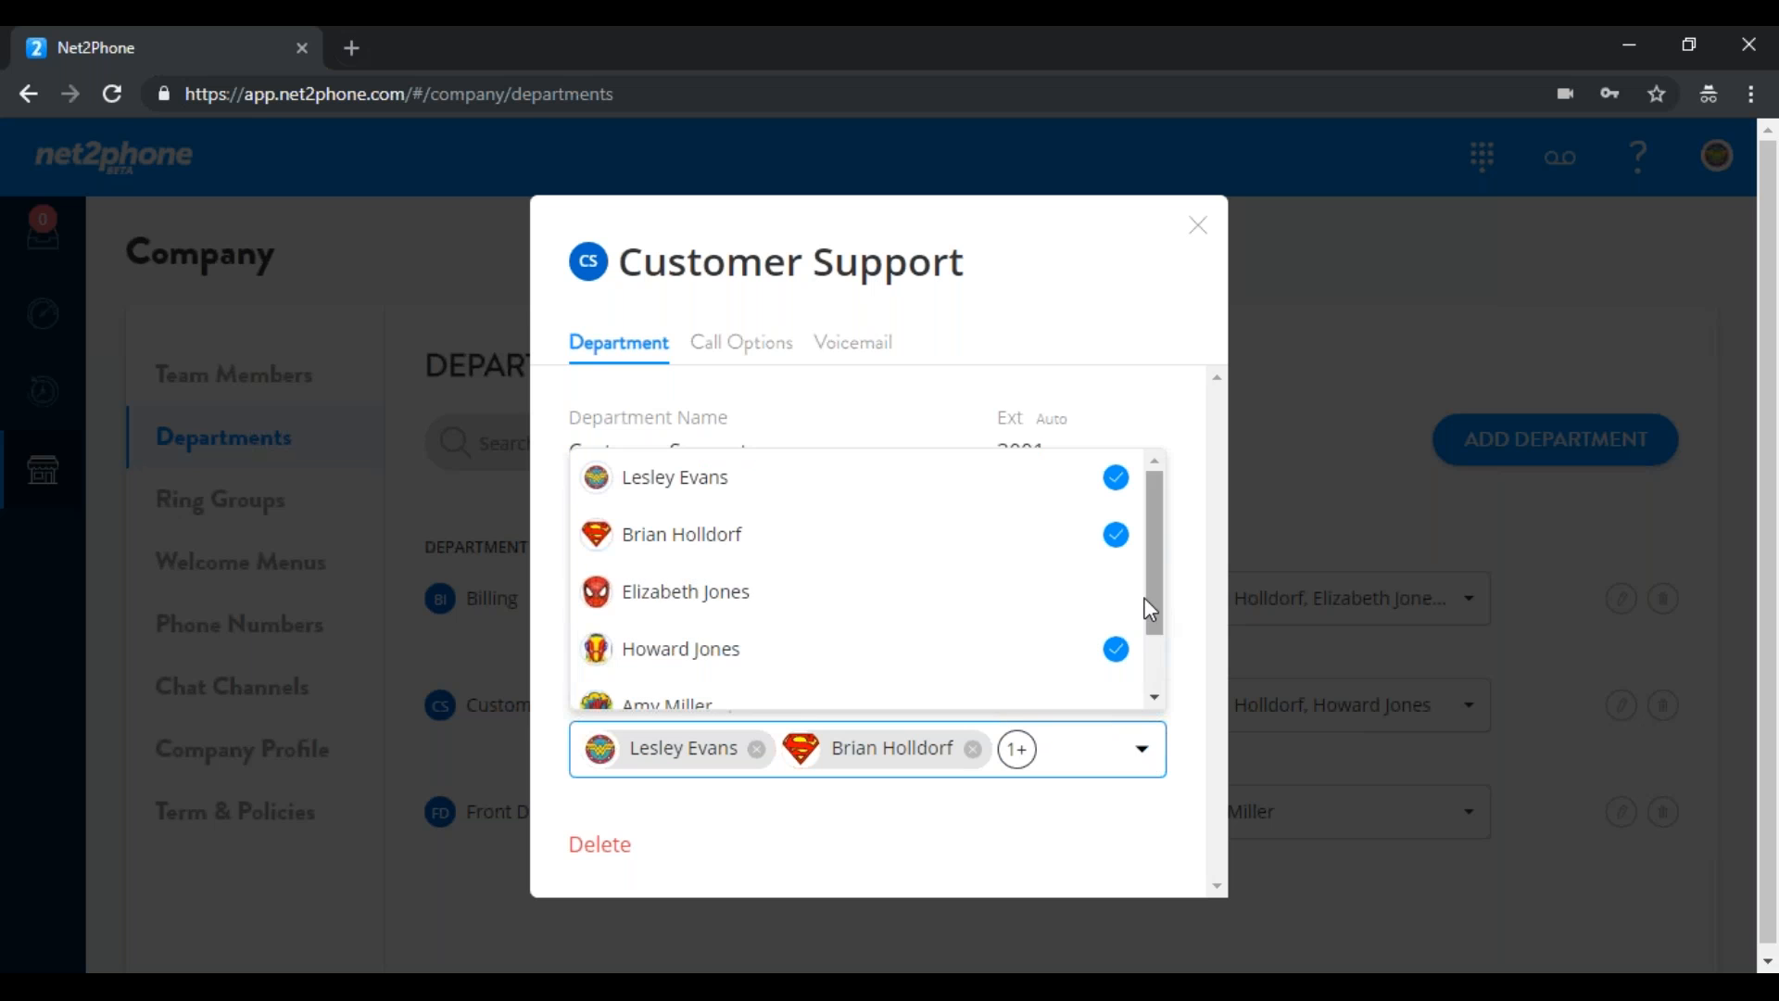
pyautogui.click(1112, 595)
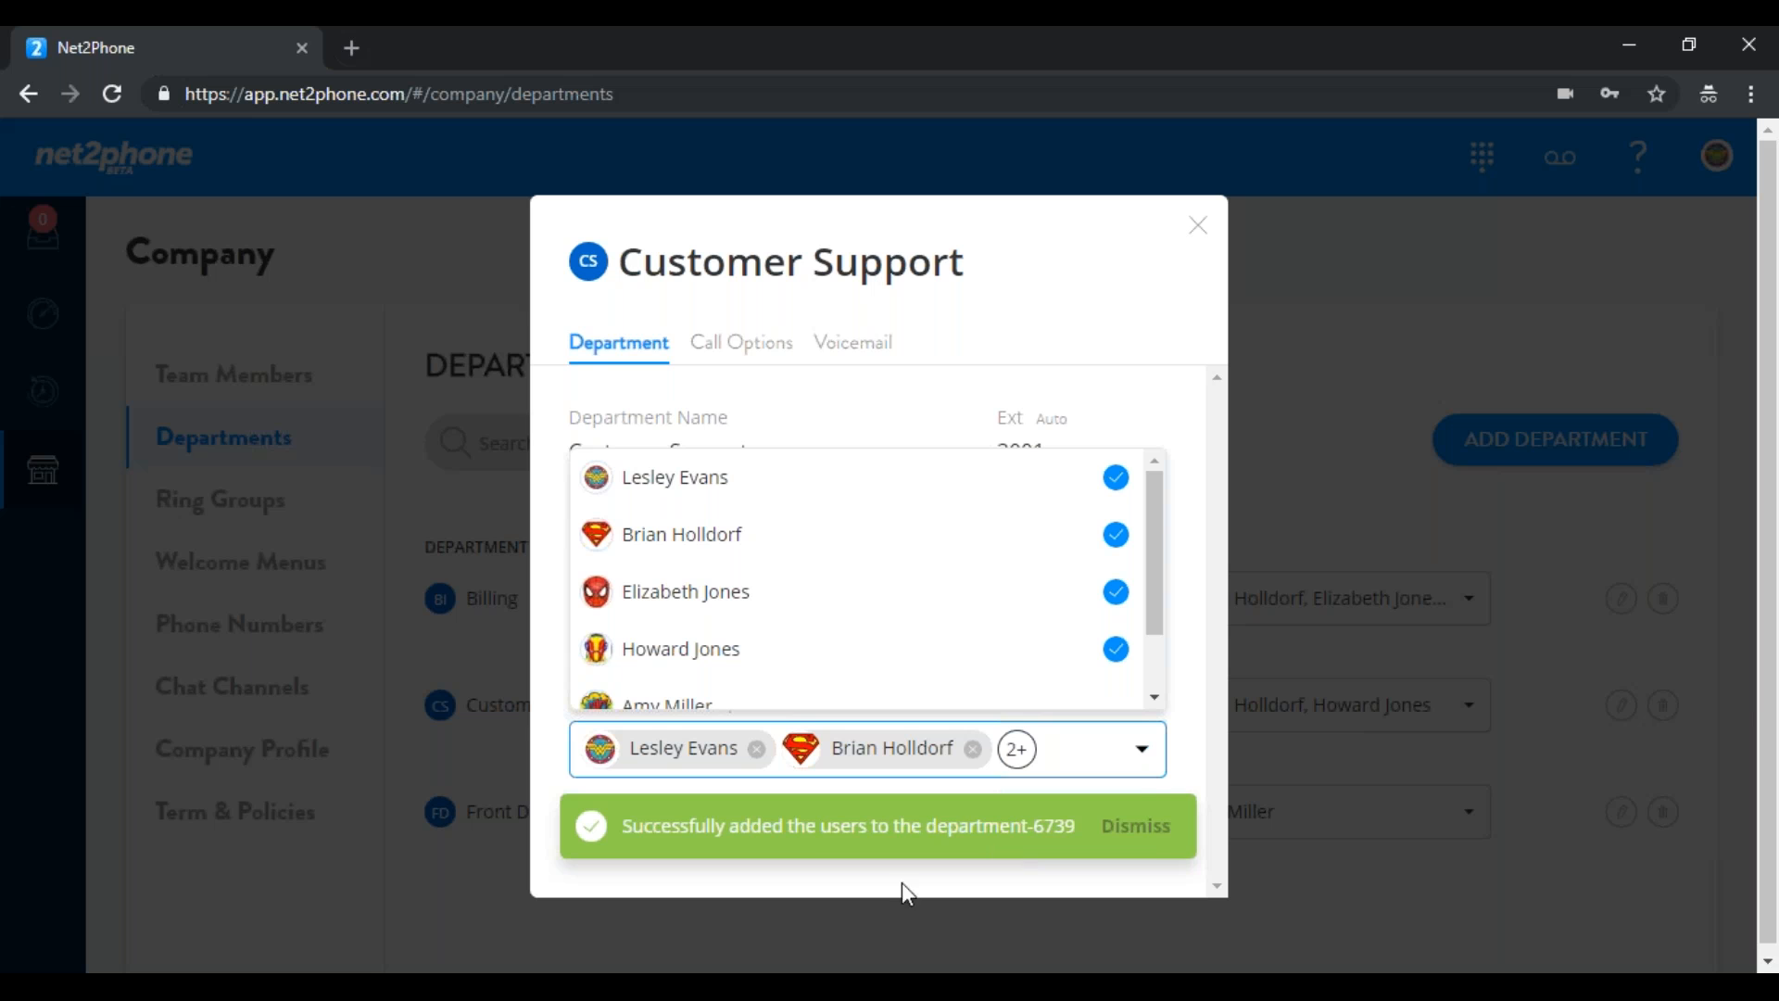
pyautogui.click(1153, 828)
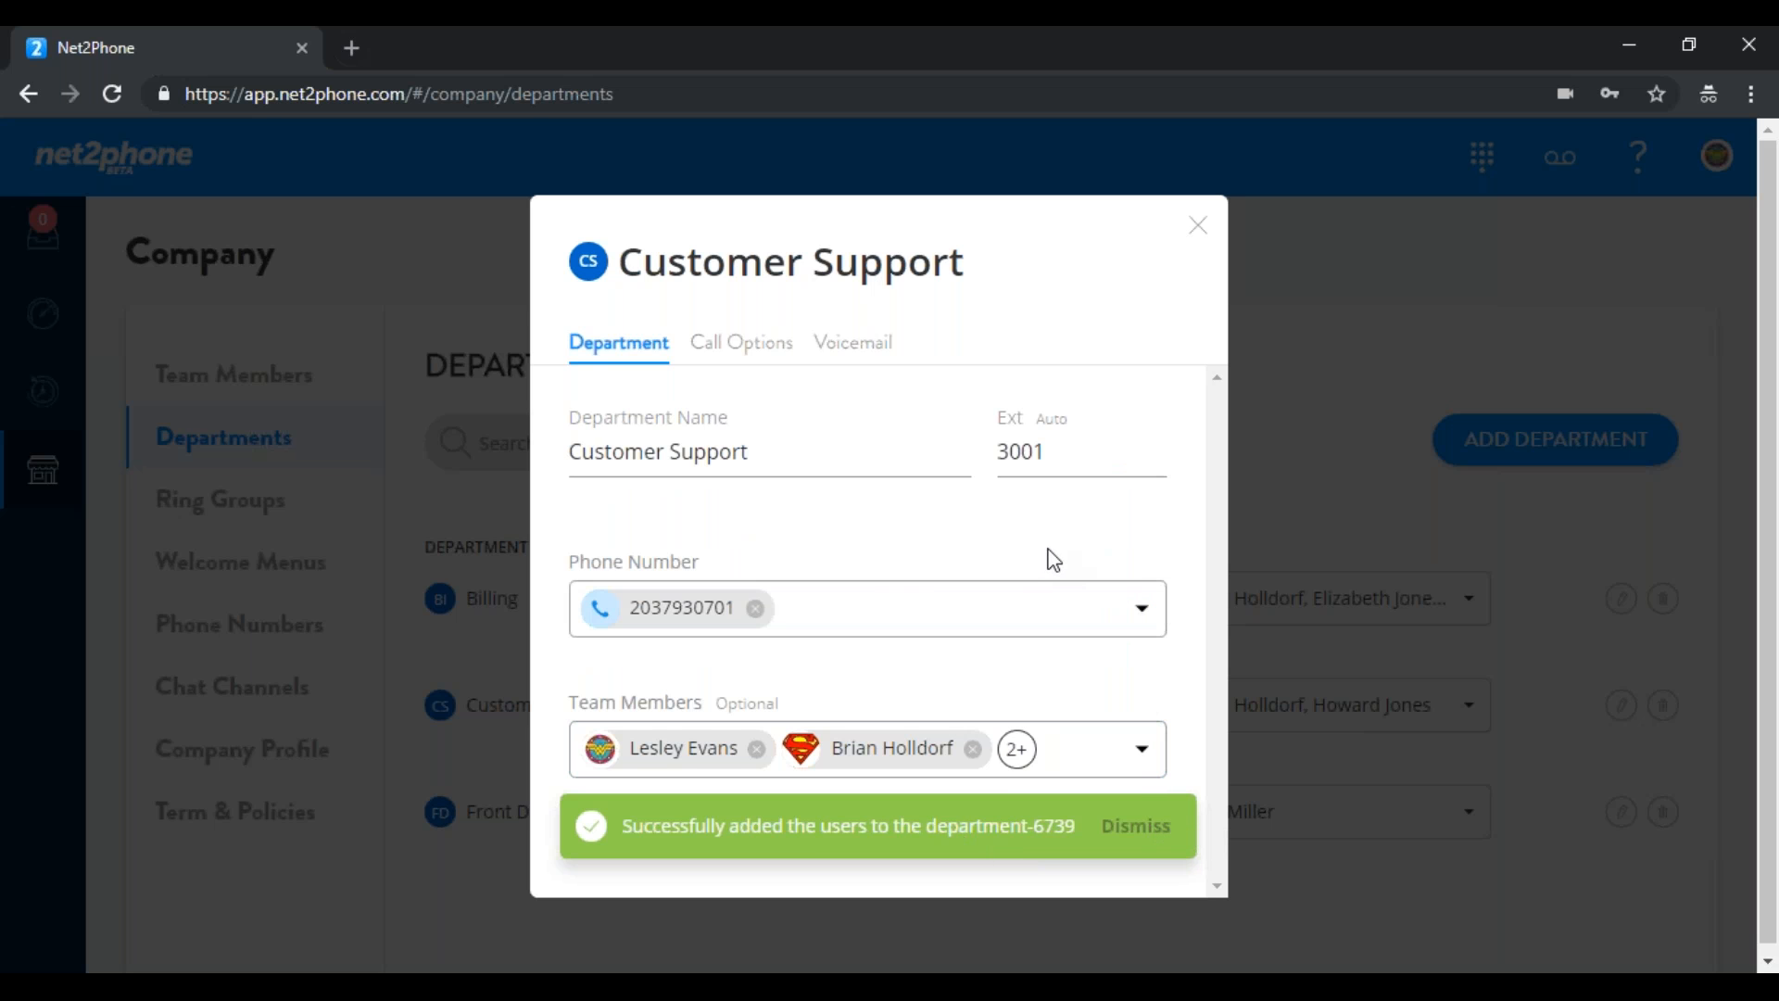
# Review the Customer Support Voicemail tab, then close the department settings
pyautogui.click(864, 357)
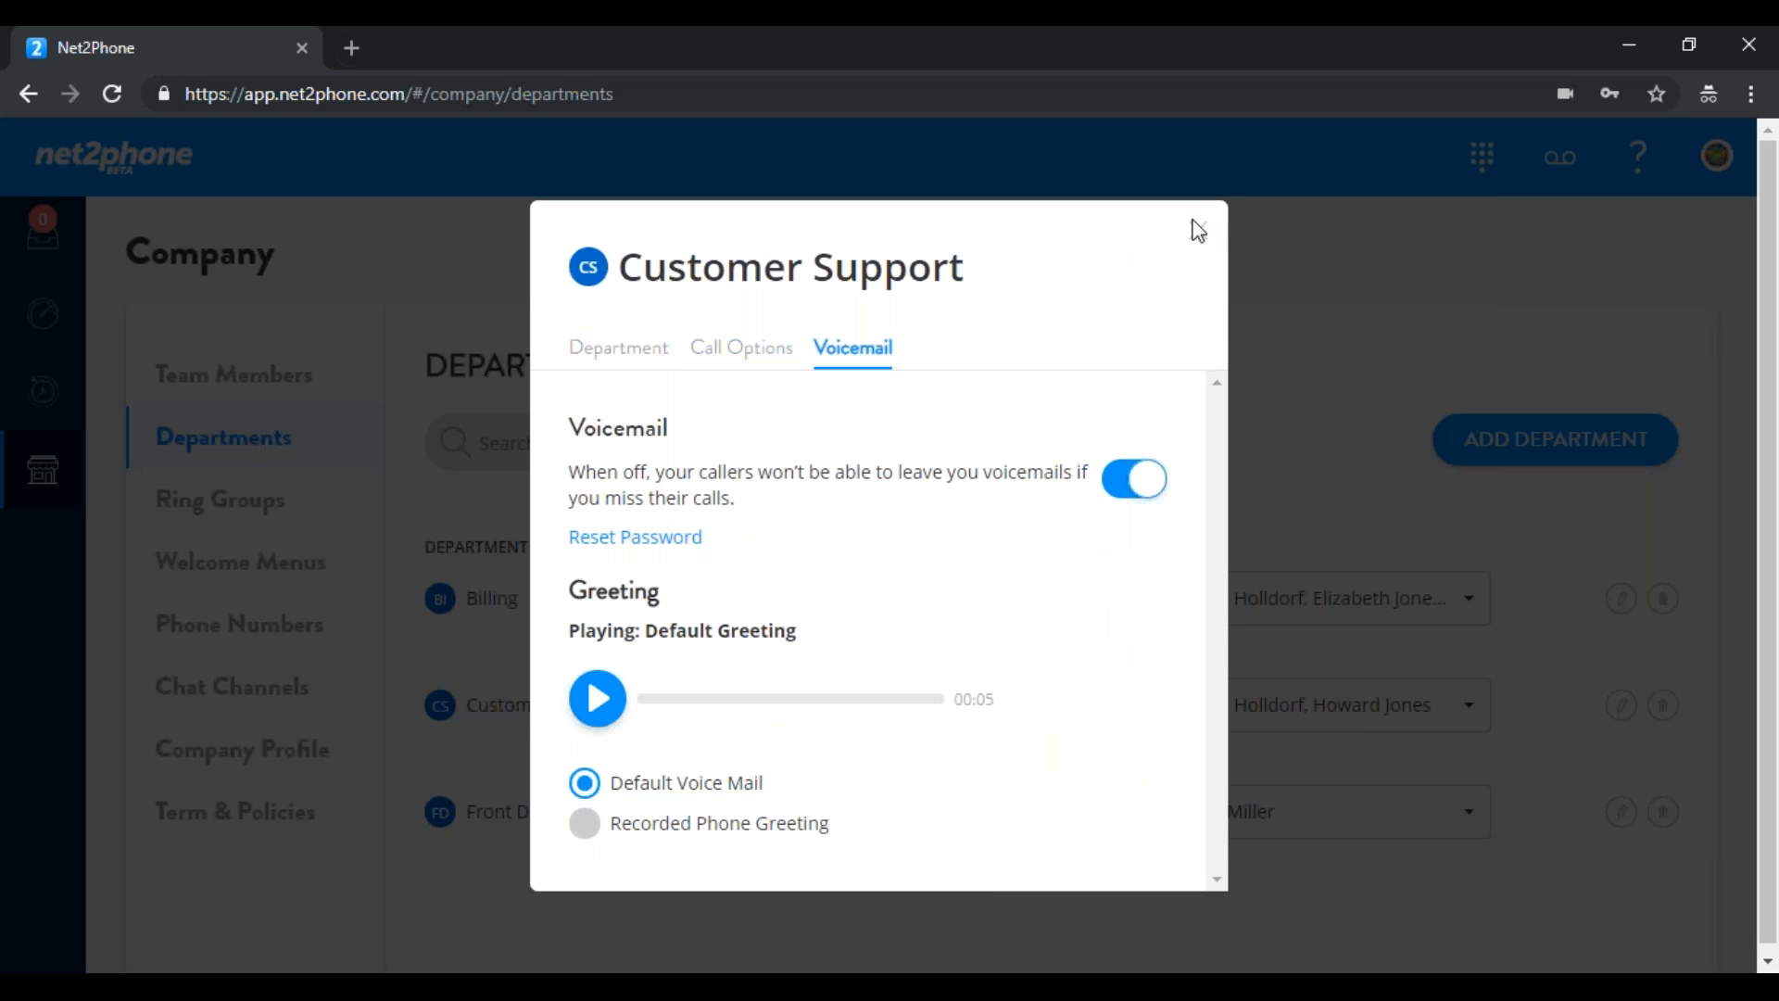
pyautogui.click(632, 349)
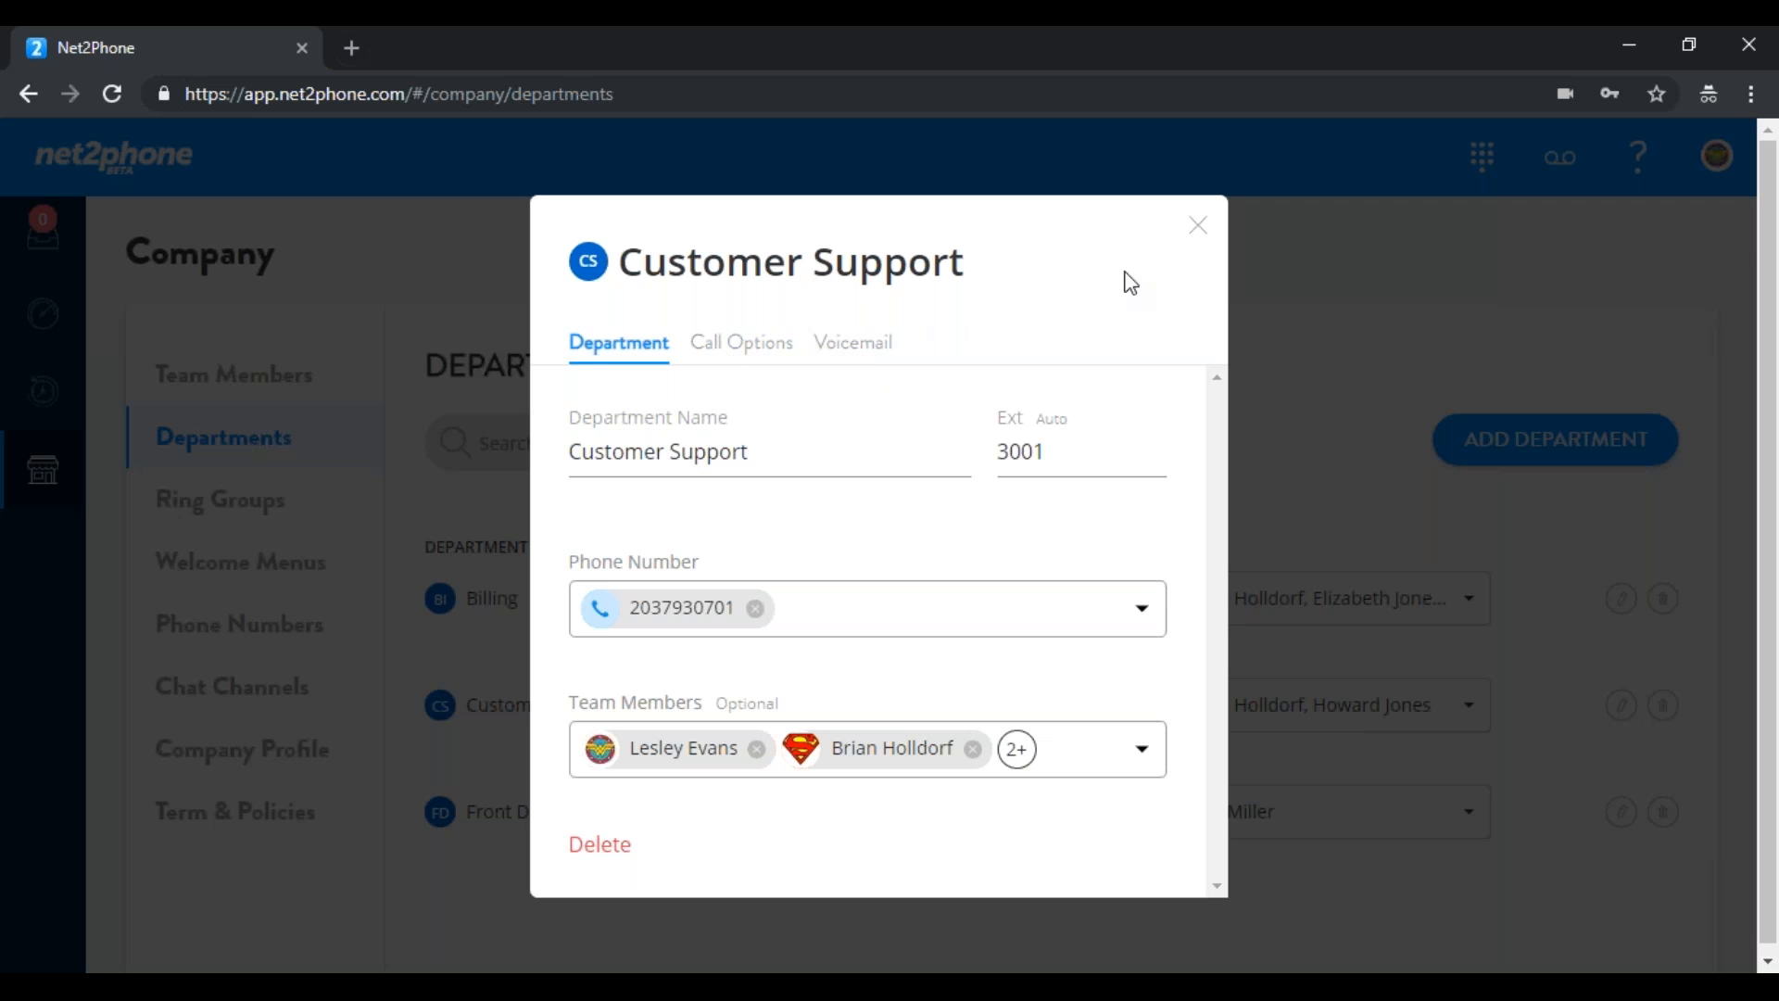
pyautogui.click(1205, 228)
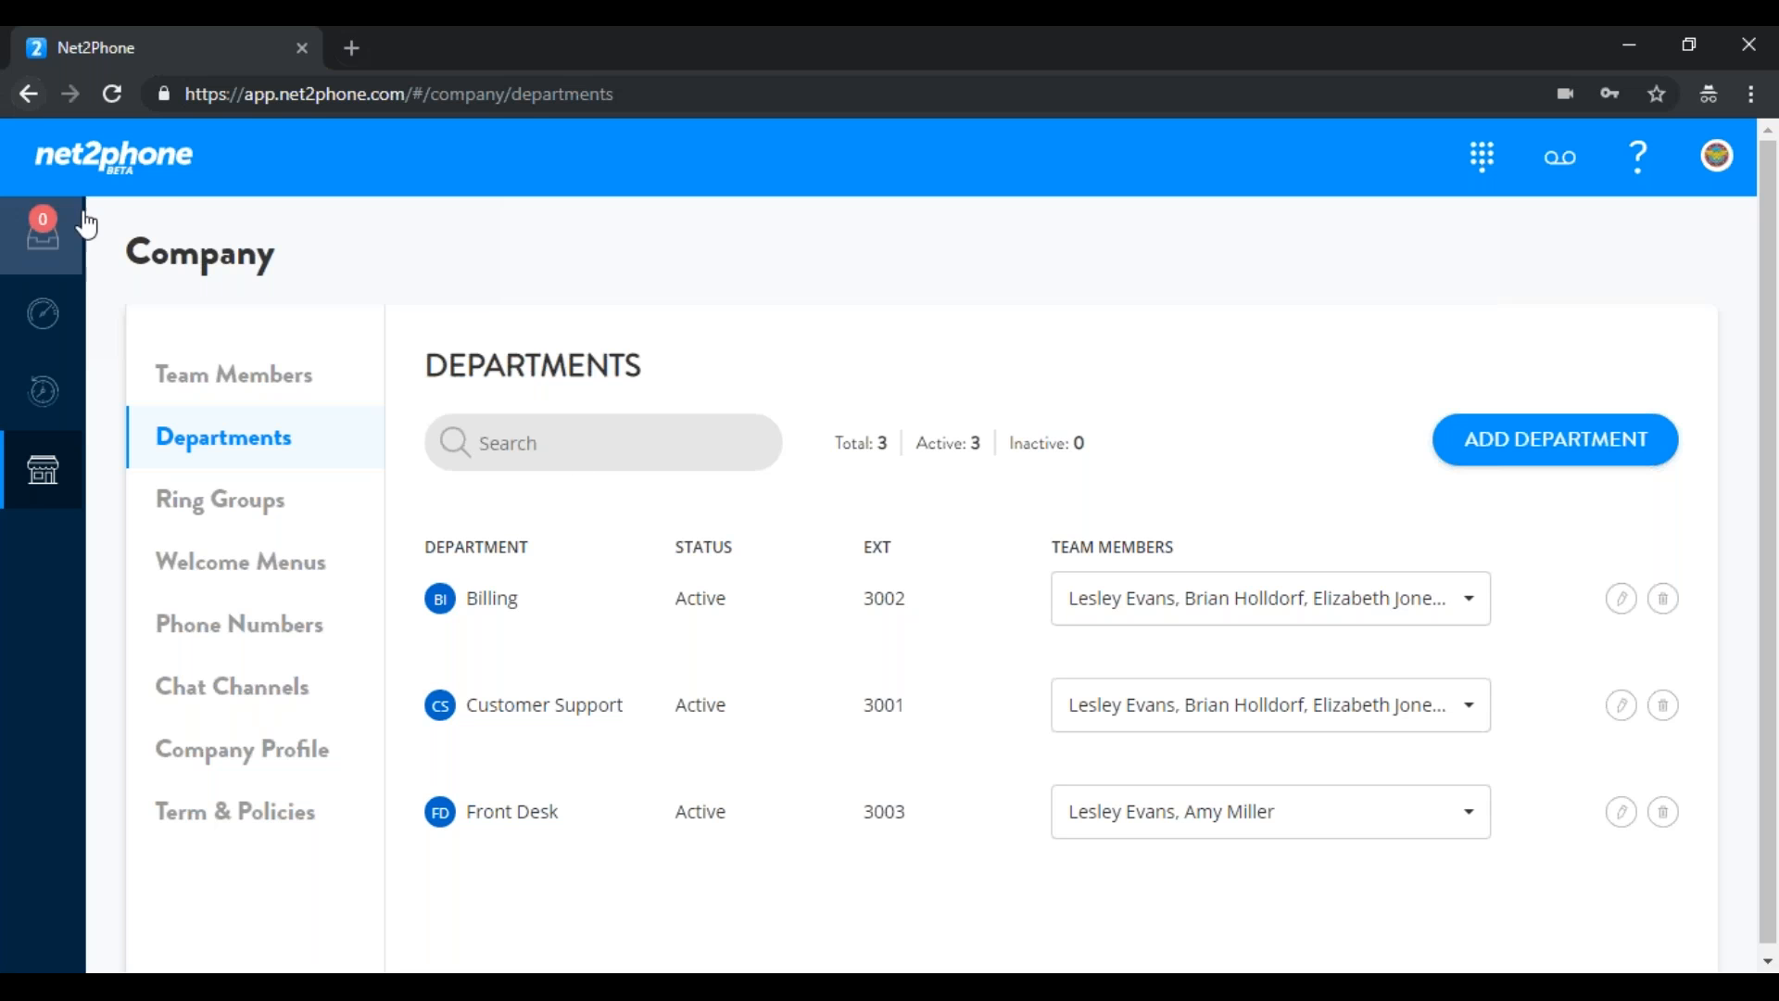
# Glance at the messages Inbox, then return to the Team Members list
pyautogui.click(46, 255)
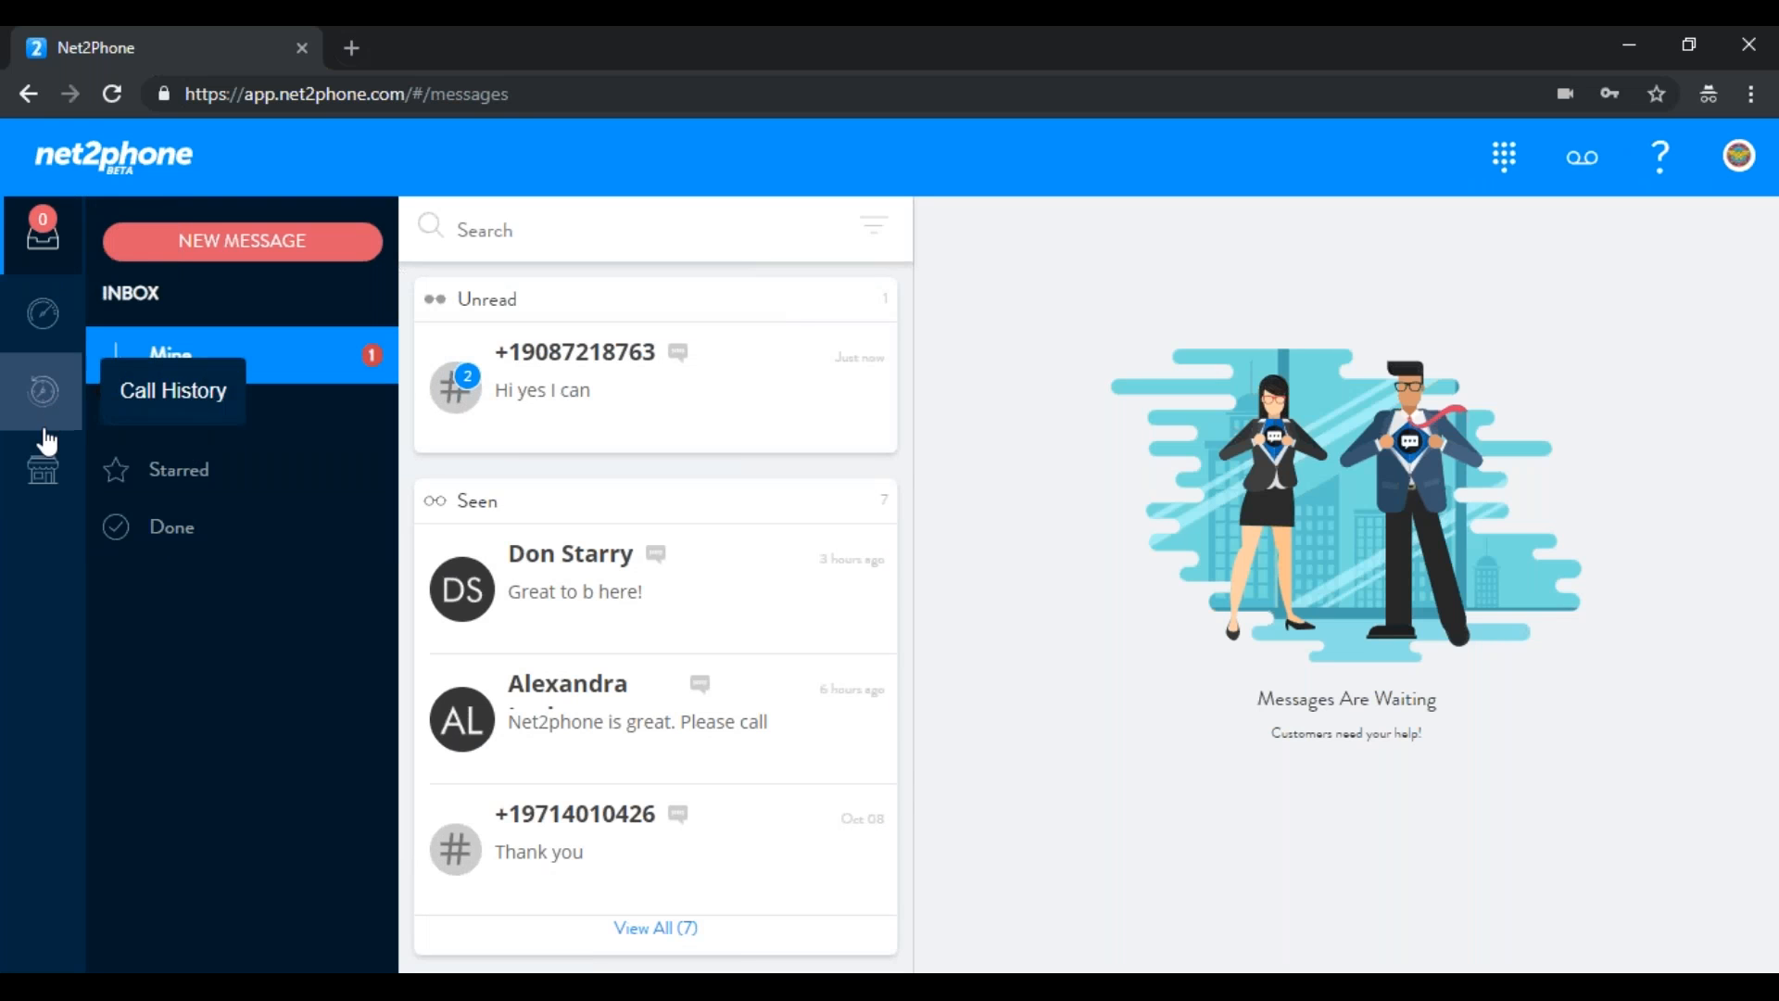
pyautogui.click(42, 470)
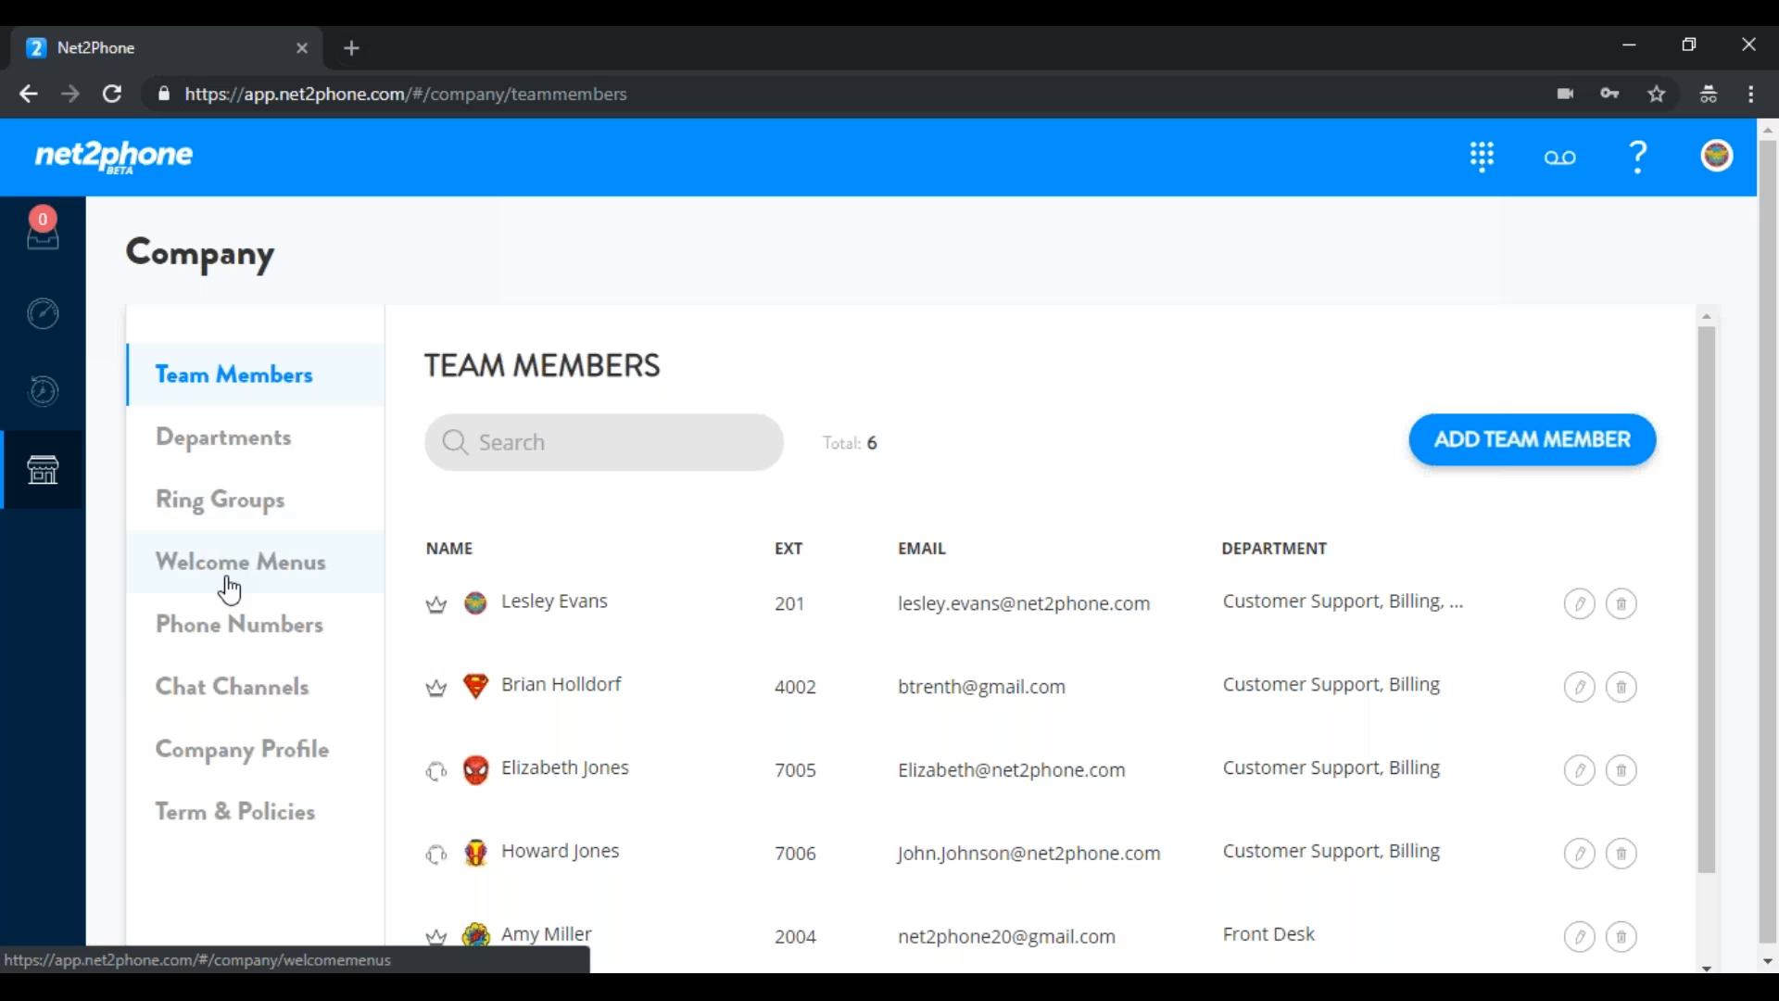
# Delete Tier 3 from the Main Number Ring Group
pyautogui.click(261, 518)
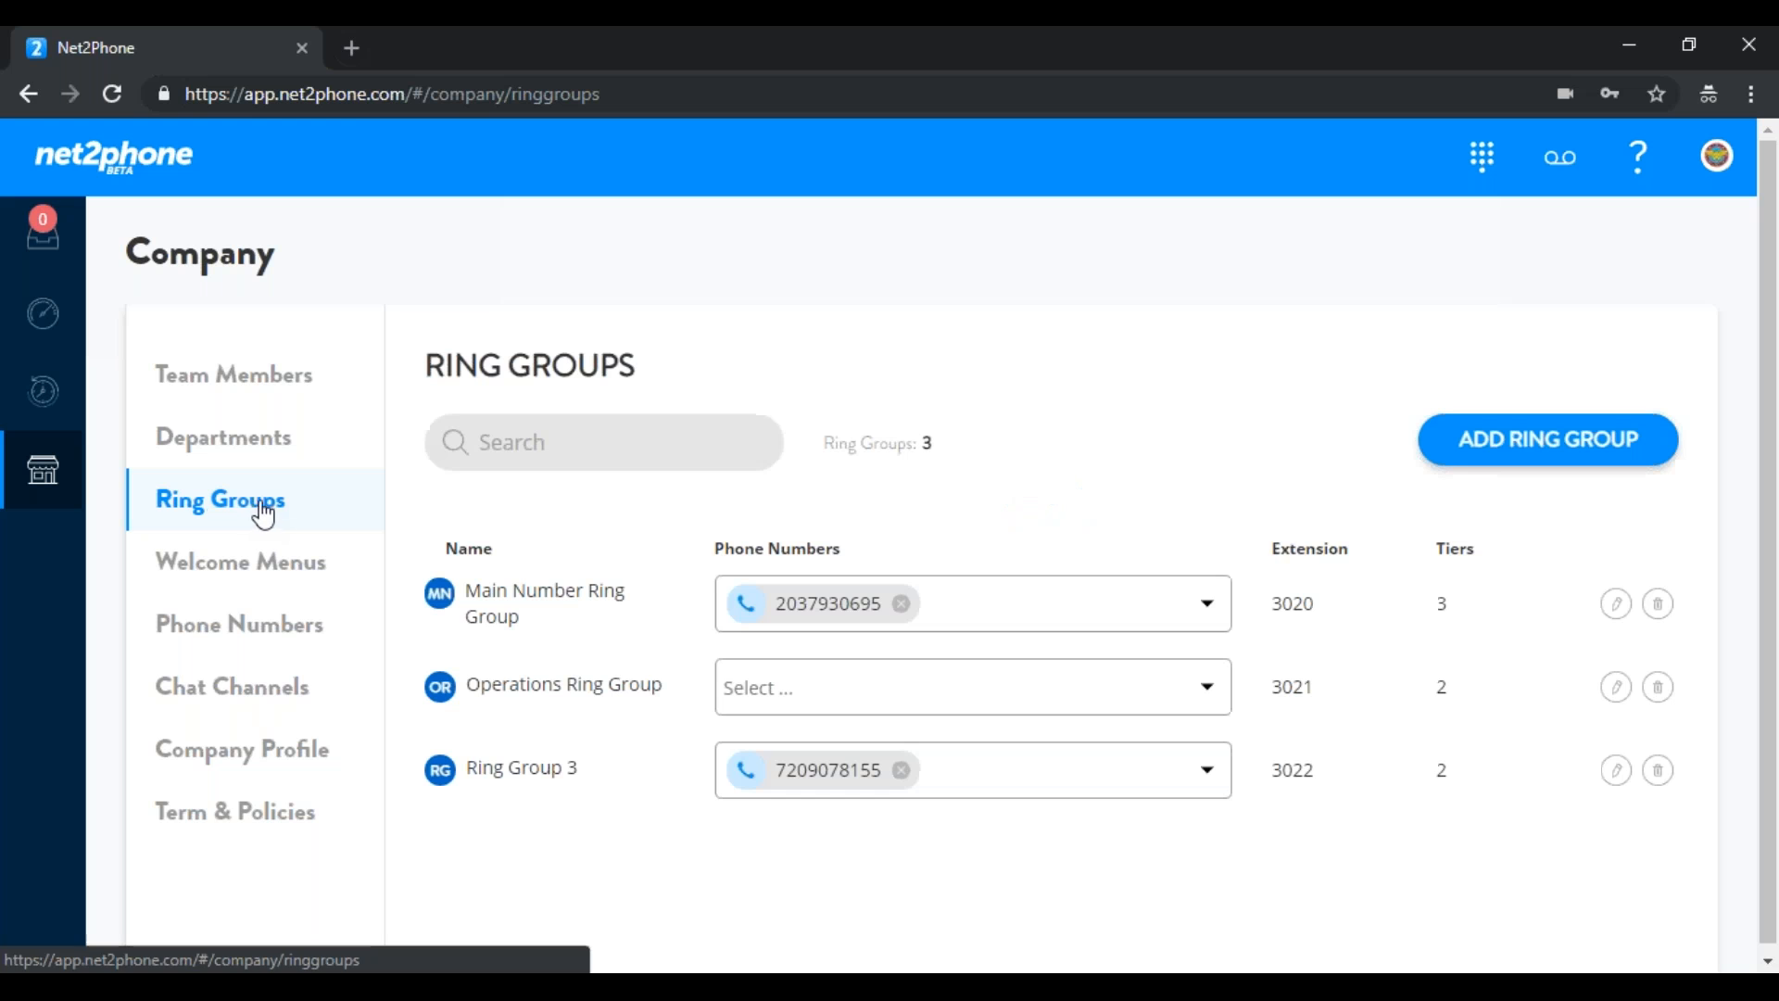
pyautogui.click(1616, 607)
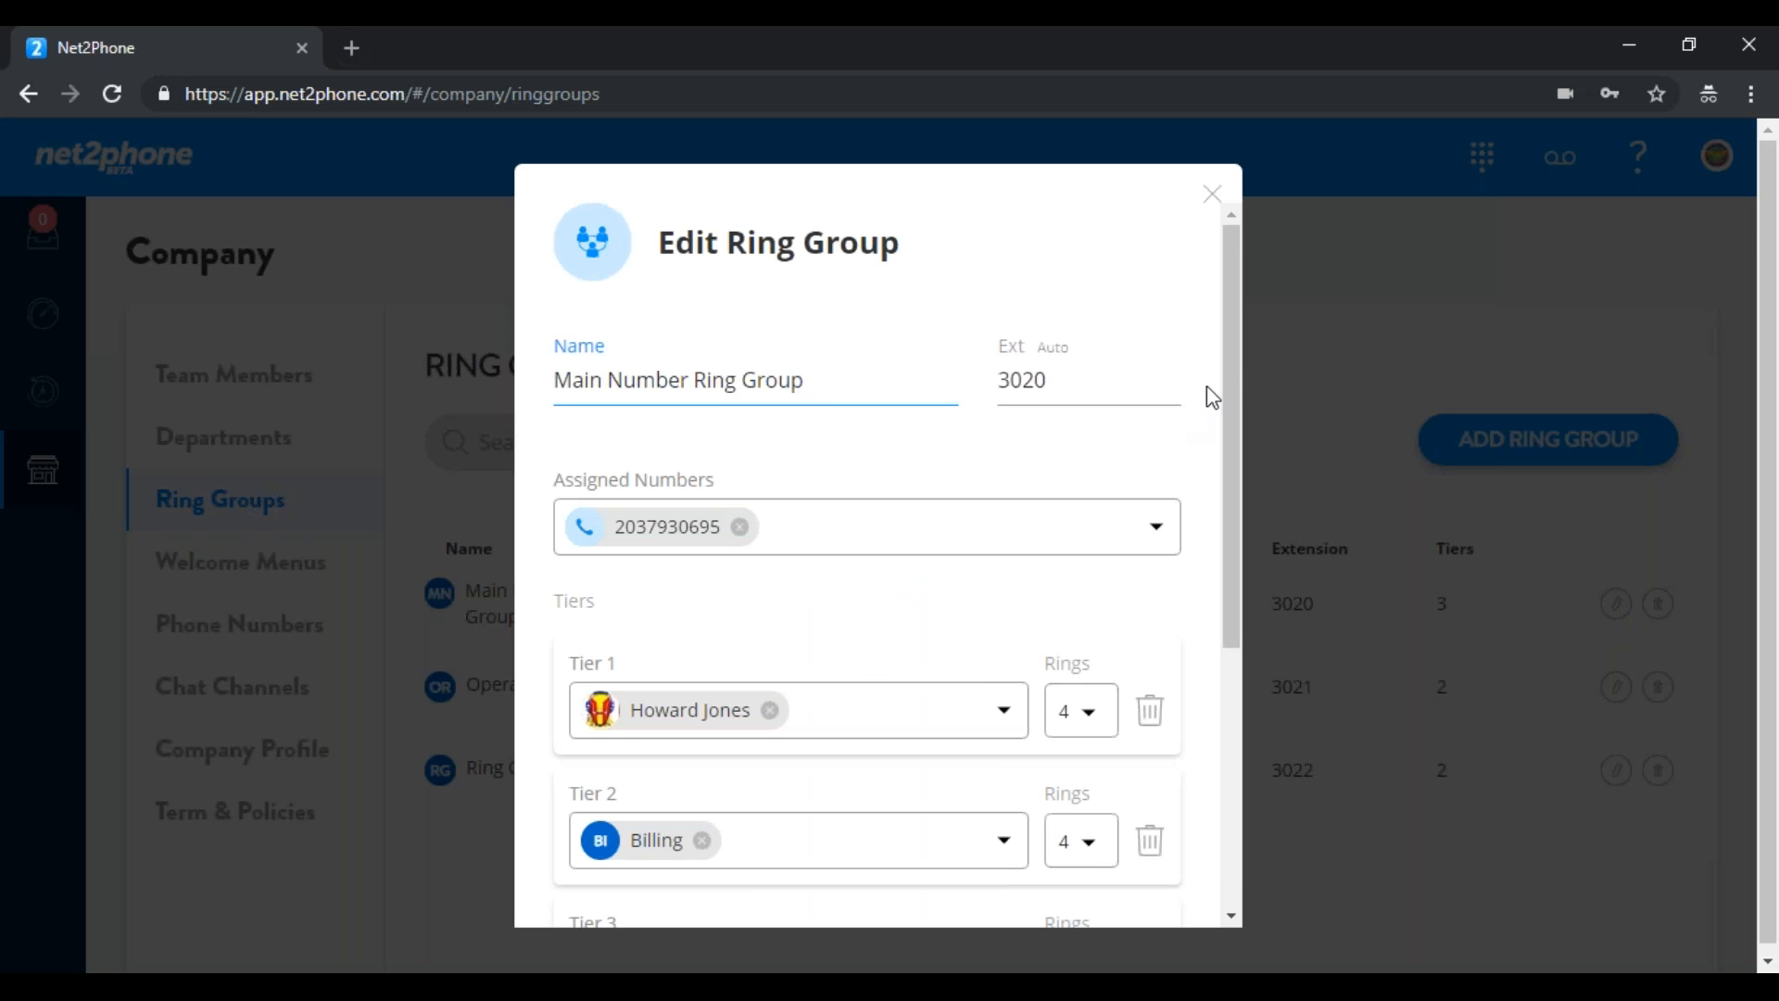
pyautogui.moveTo(1229, 368); pyautogui.dragTo(1225, 496)
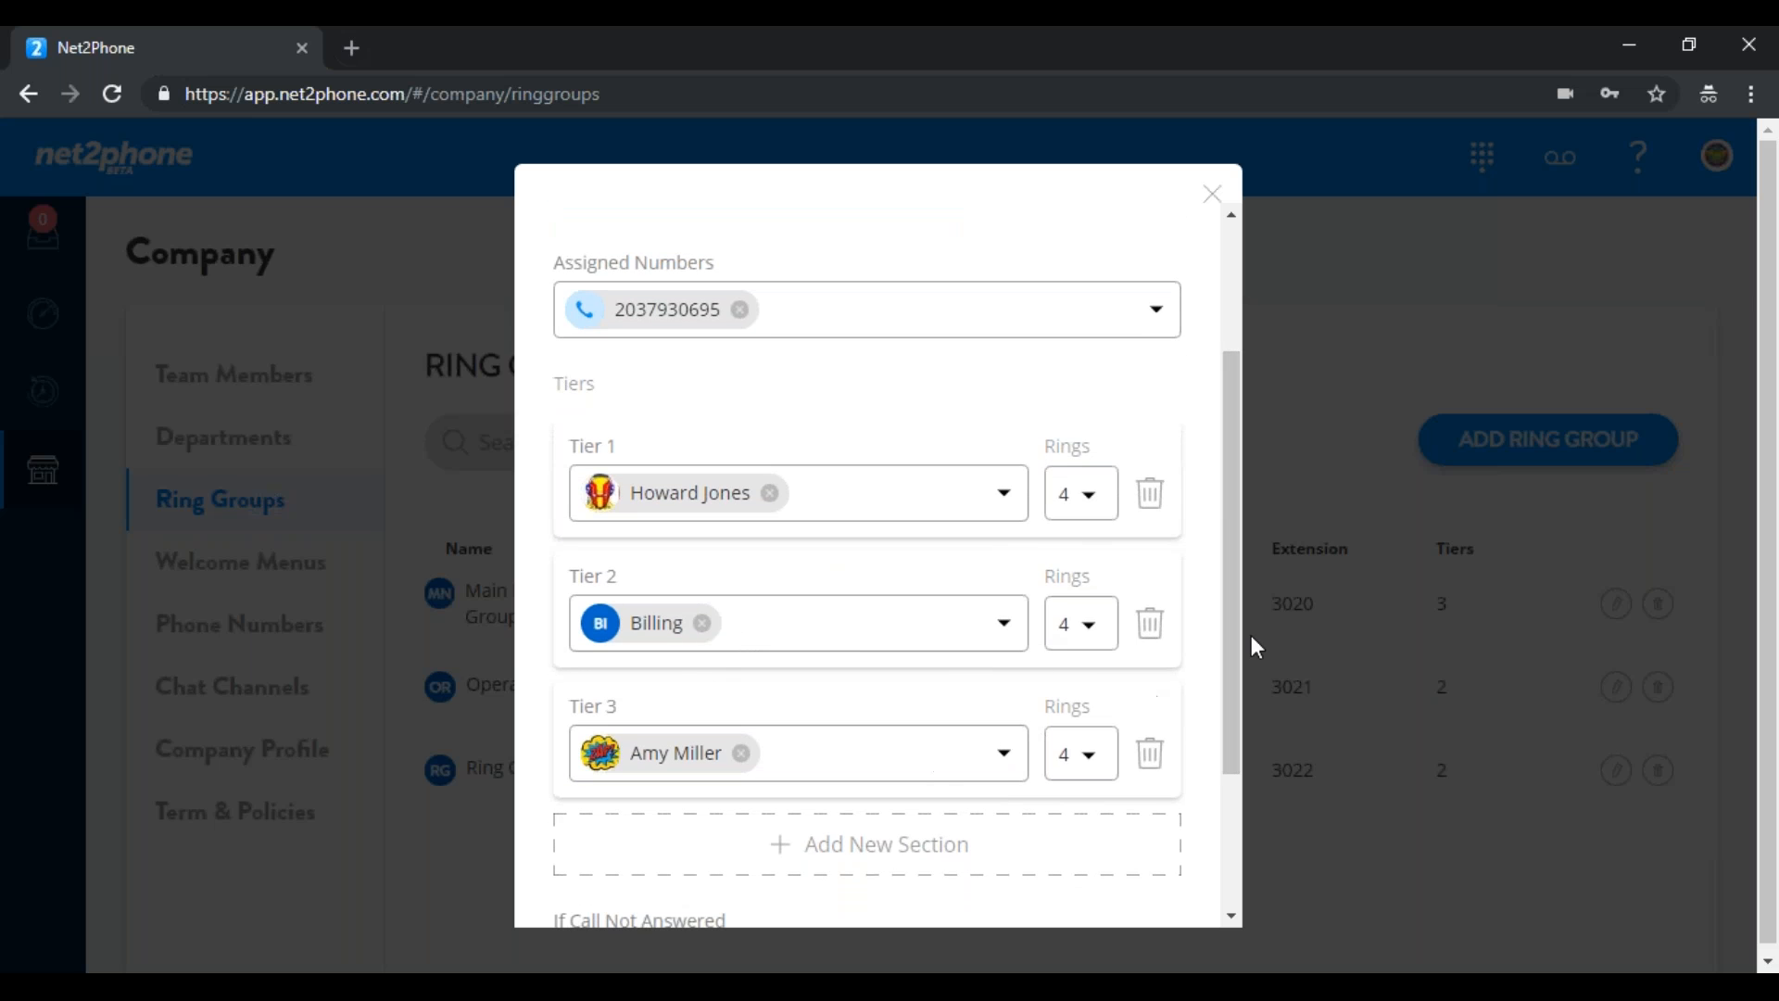
pyautogui.moveTo(1237, 619); pyautogui.dragTo(1232, 766)
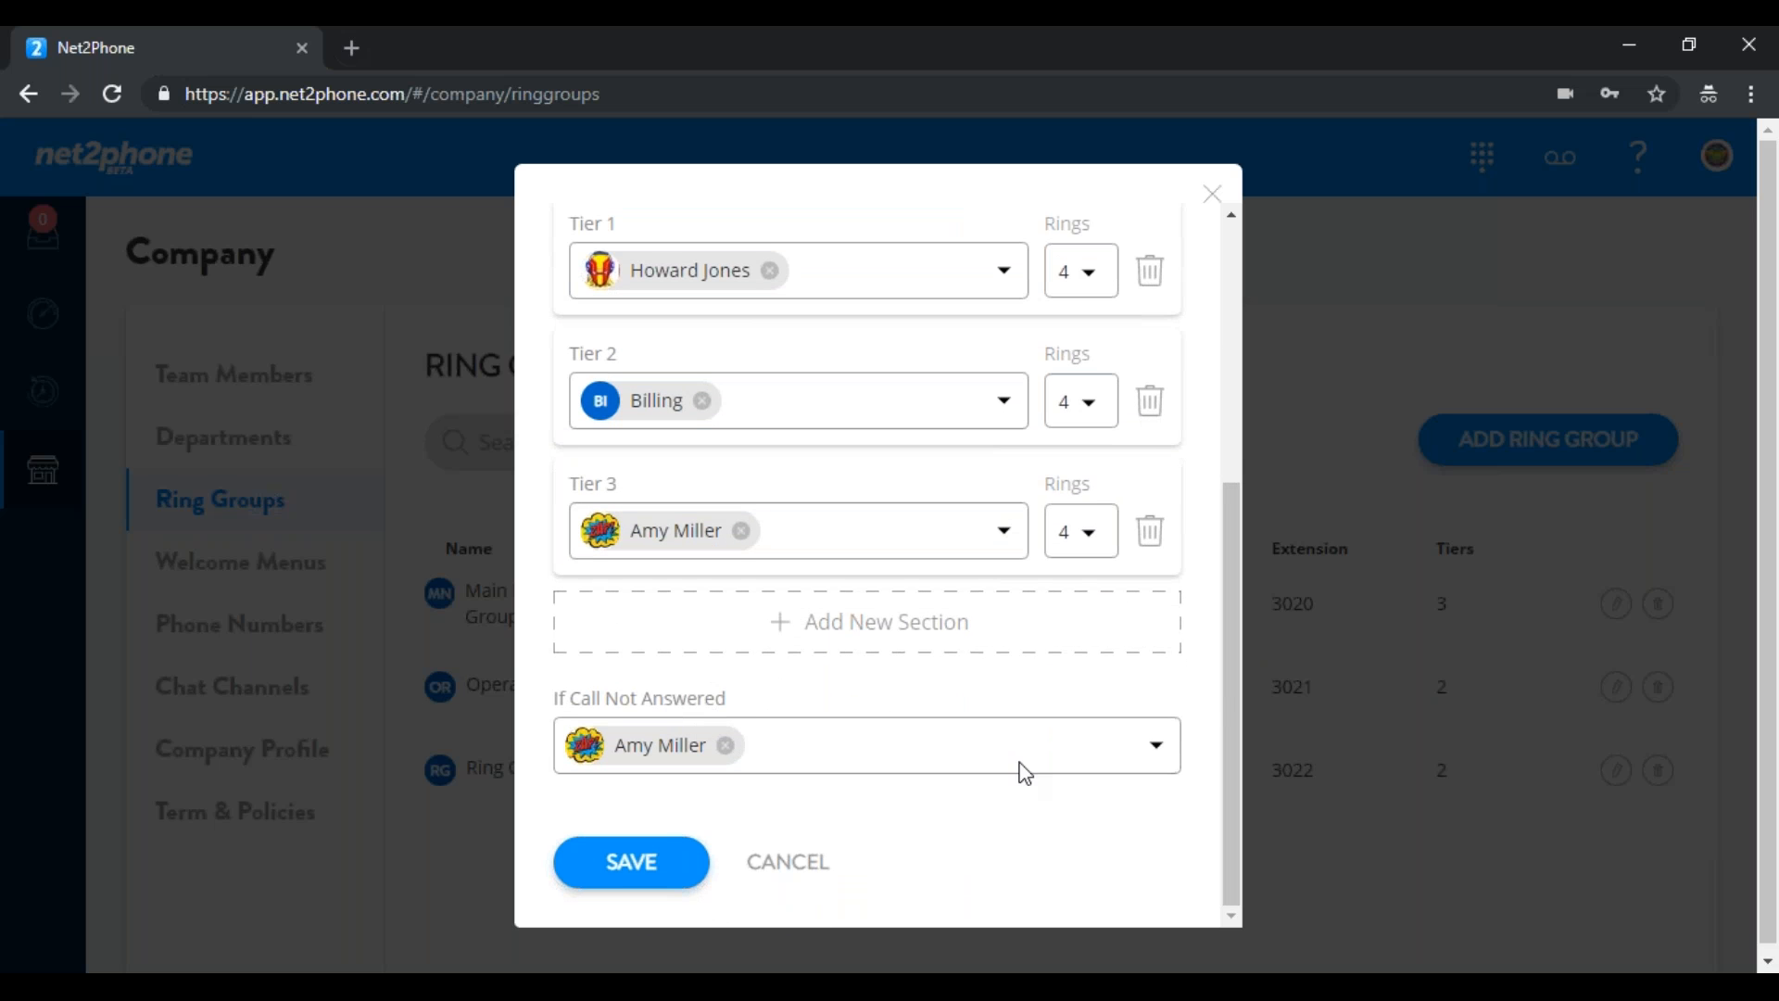
pyautogui.moveTo(1233, 677); pyautogui.dragTo(1233, 605)
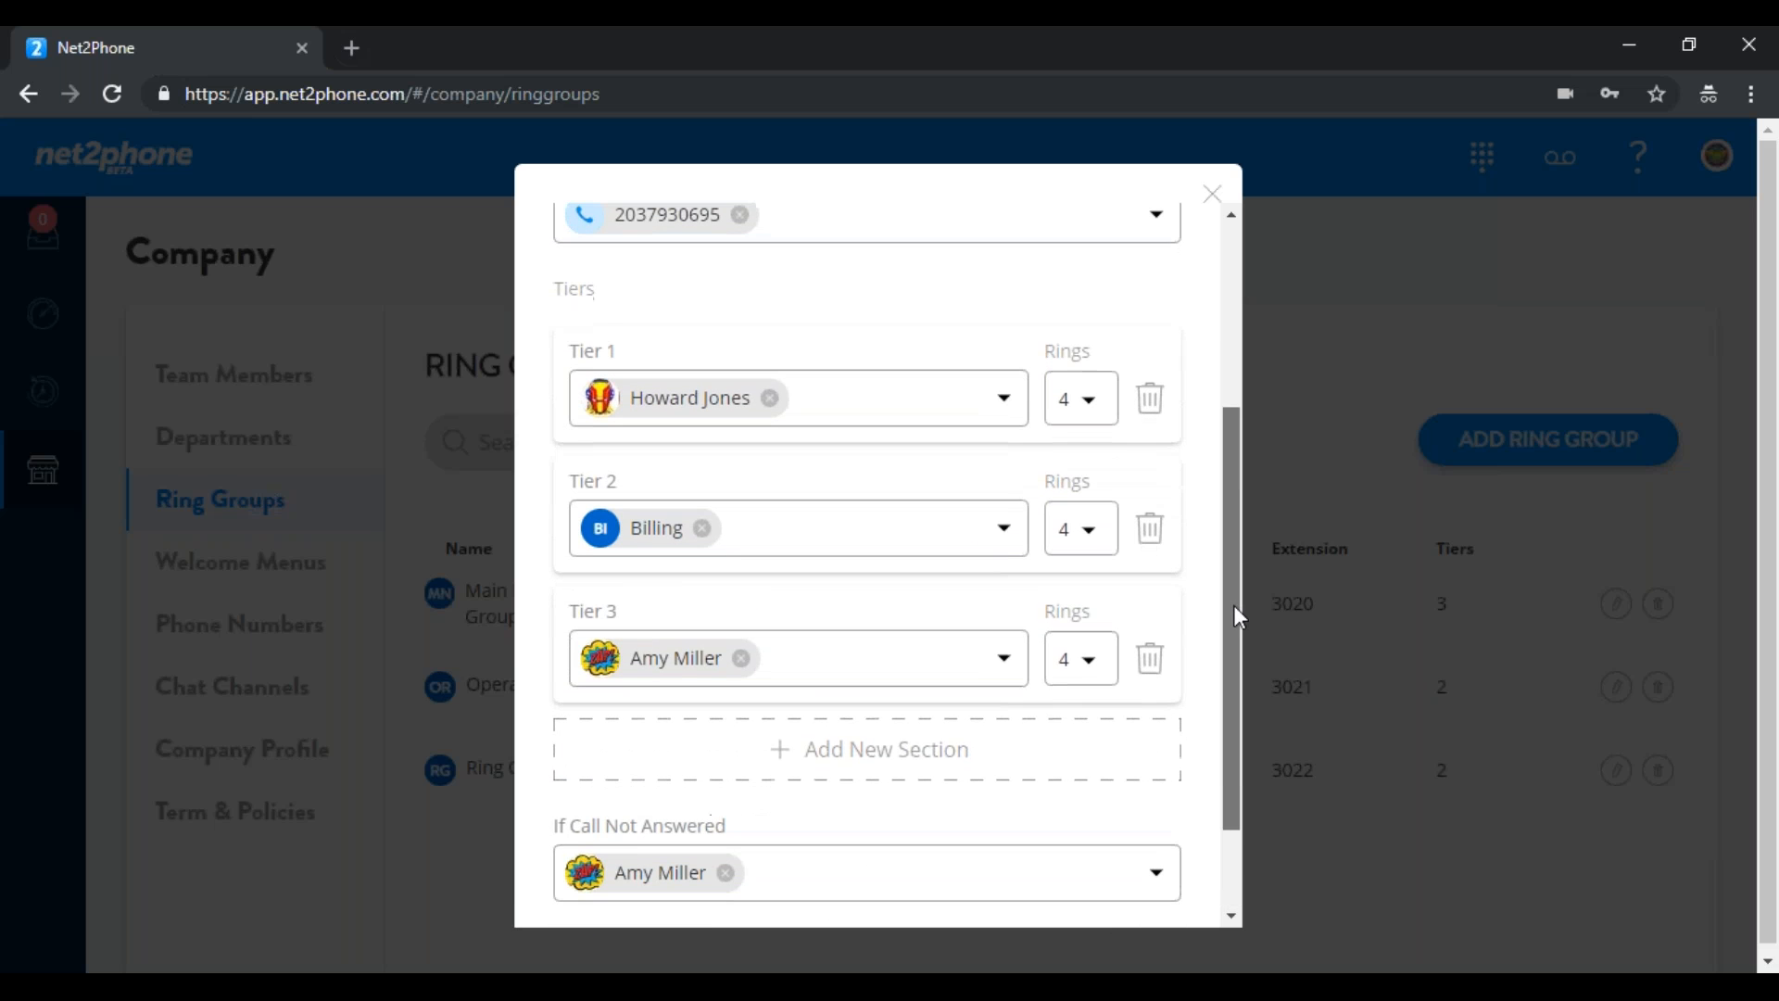
pyautogui.click(1152, 659)
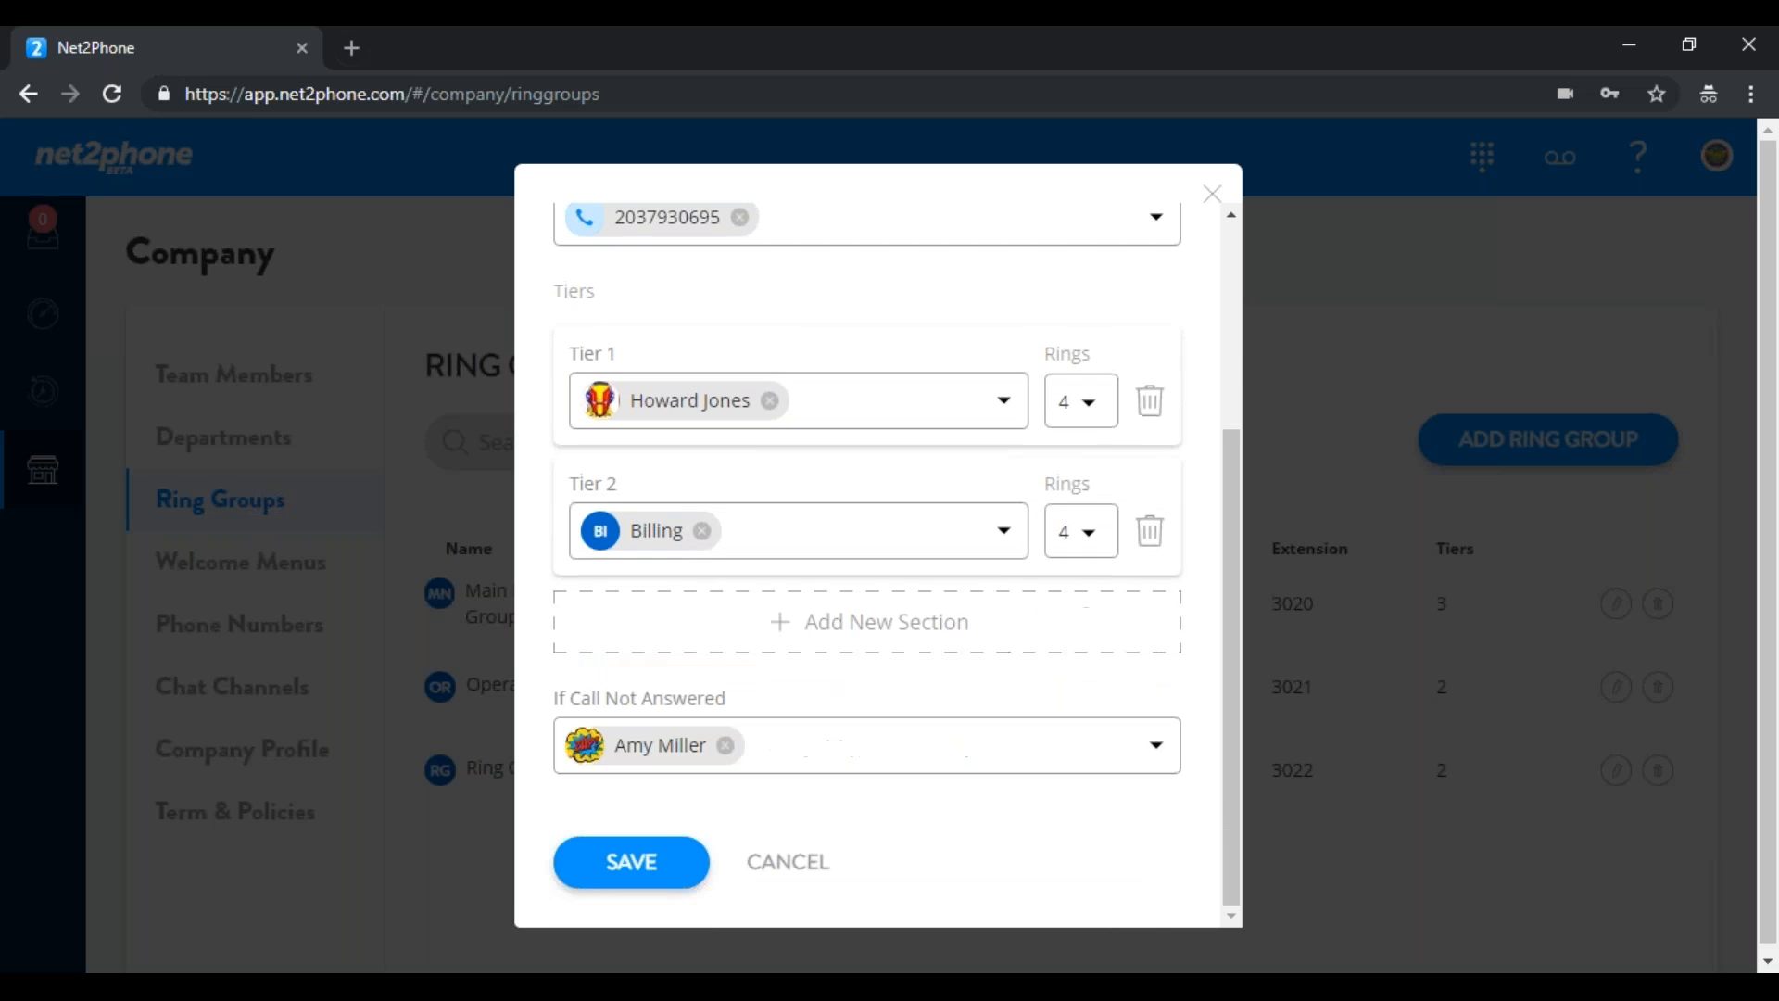
# Add a new tier ringing one team member 7 times, save, and go to Welcome Menus
pyautogui.click(870, 635)
pyautogui.click(1005, 666)
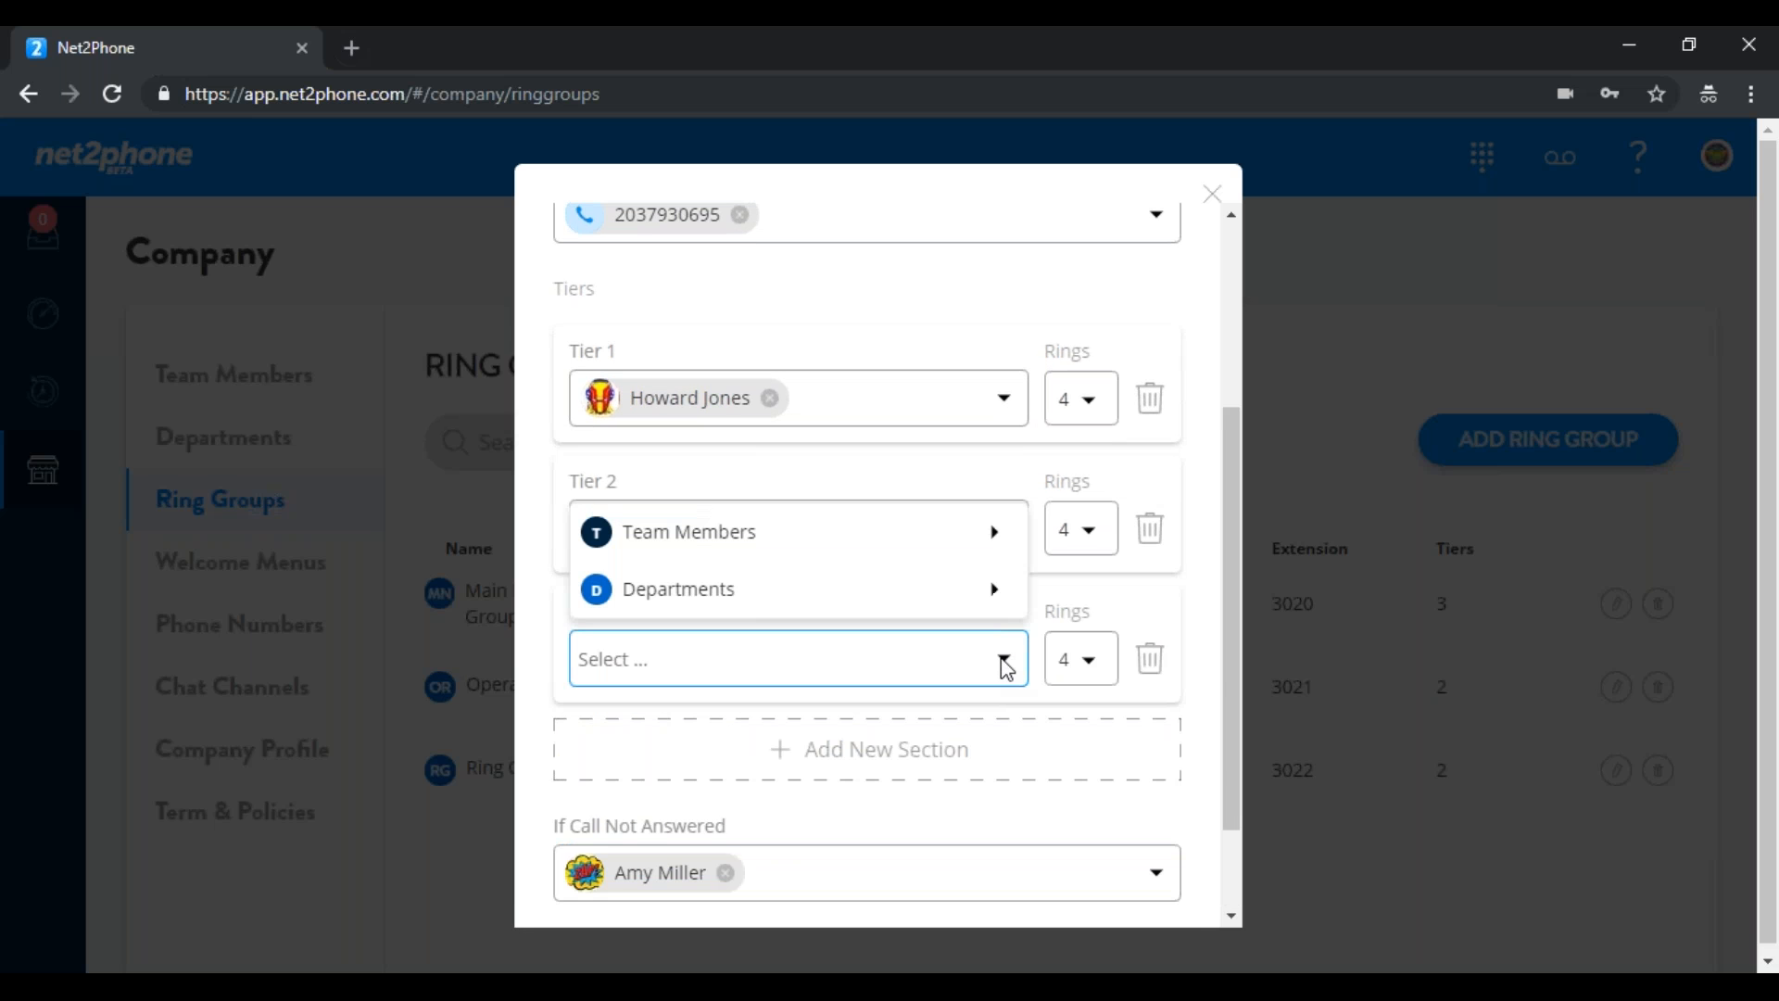
pyautogui.moveTo(967, 551)
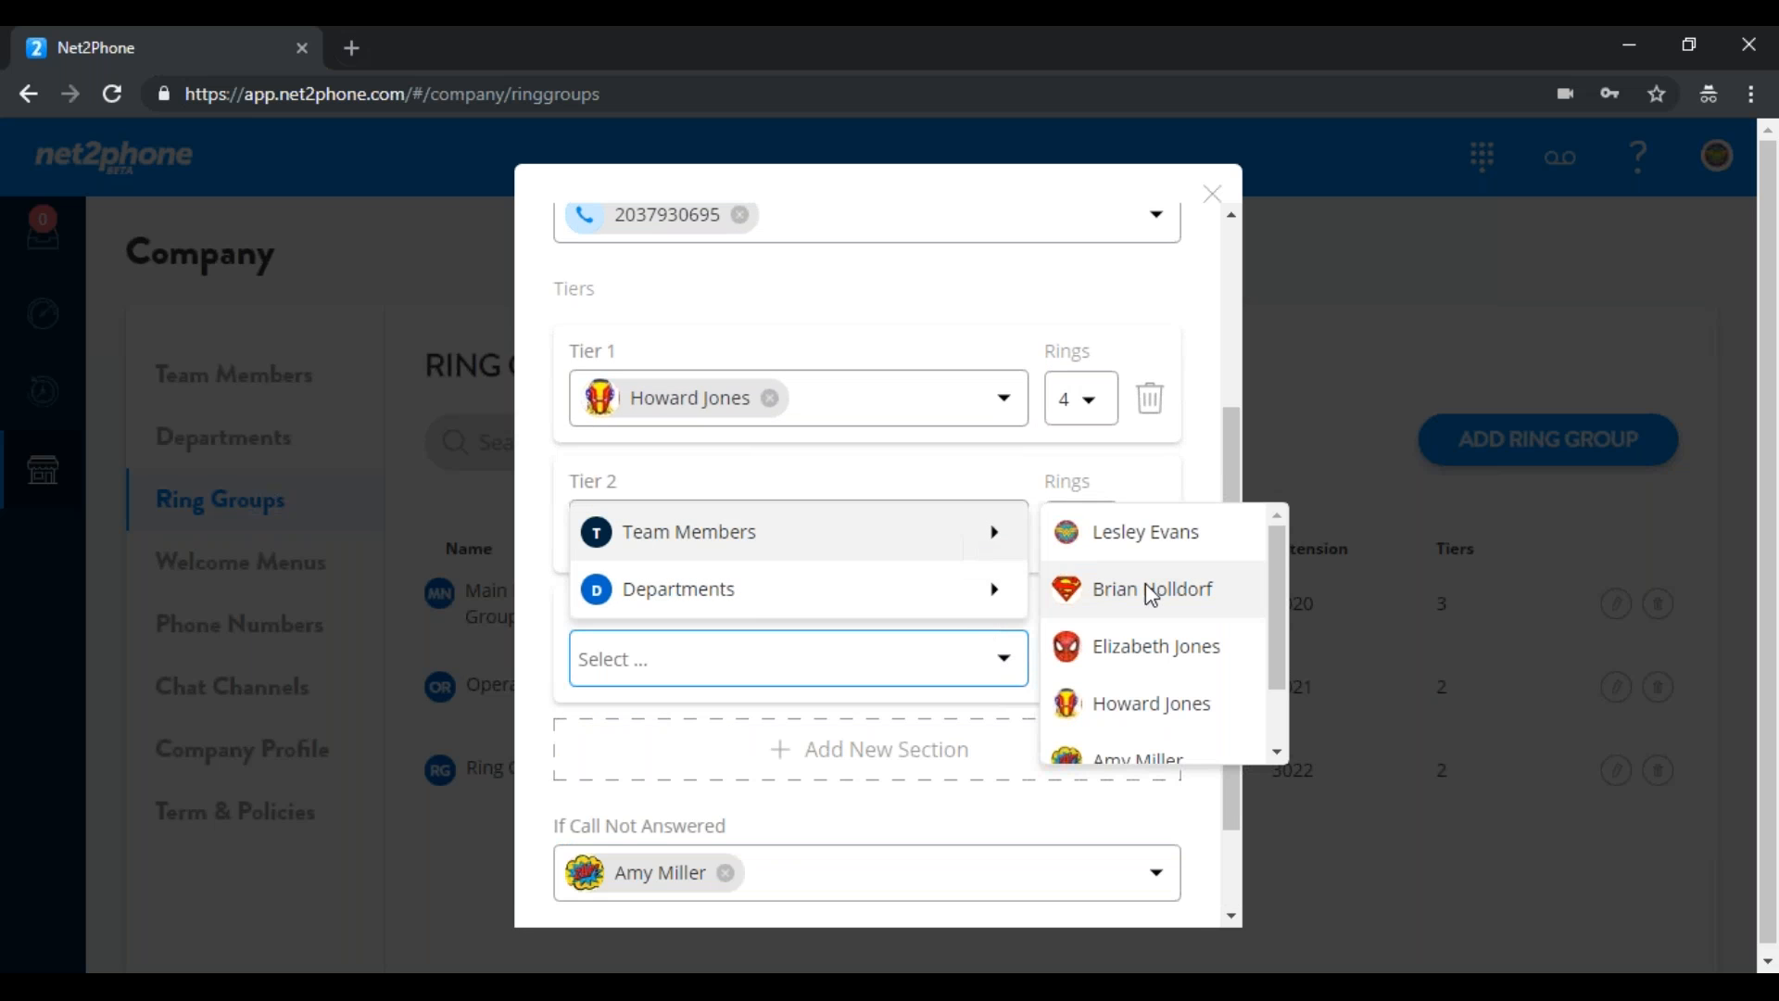
pyautogui.moveTo(979, 592)
pyautogui.click(1120, 598)
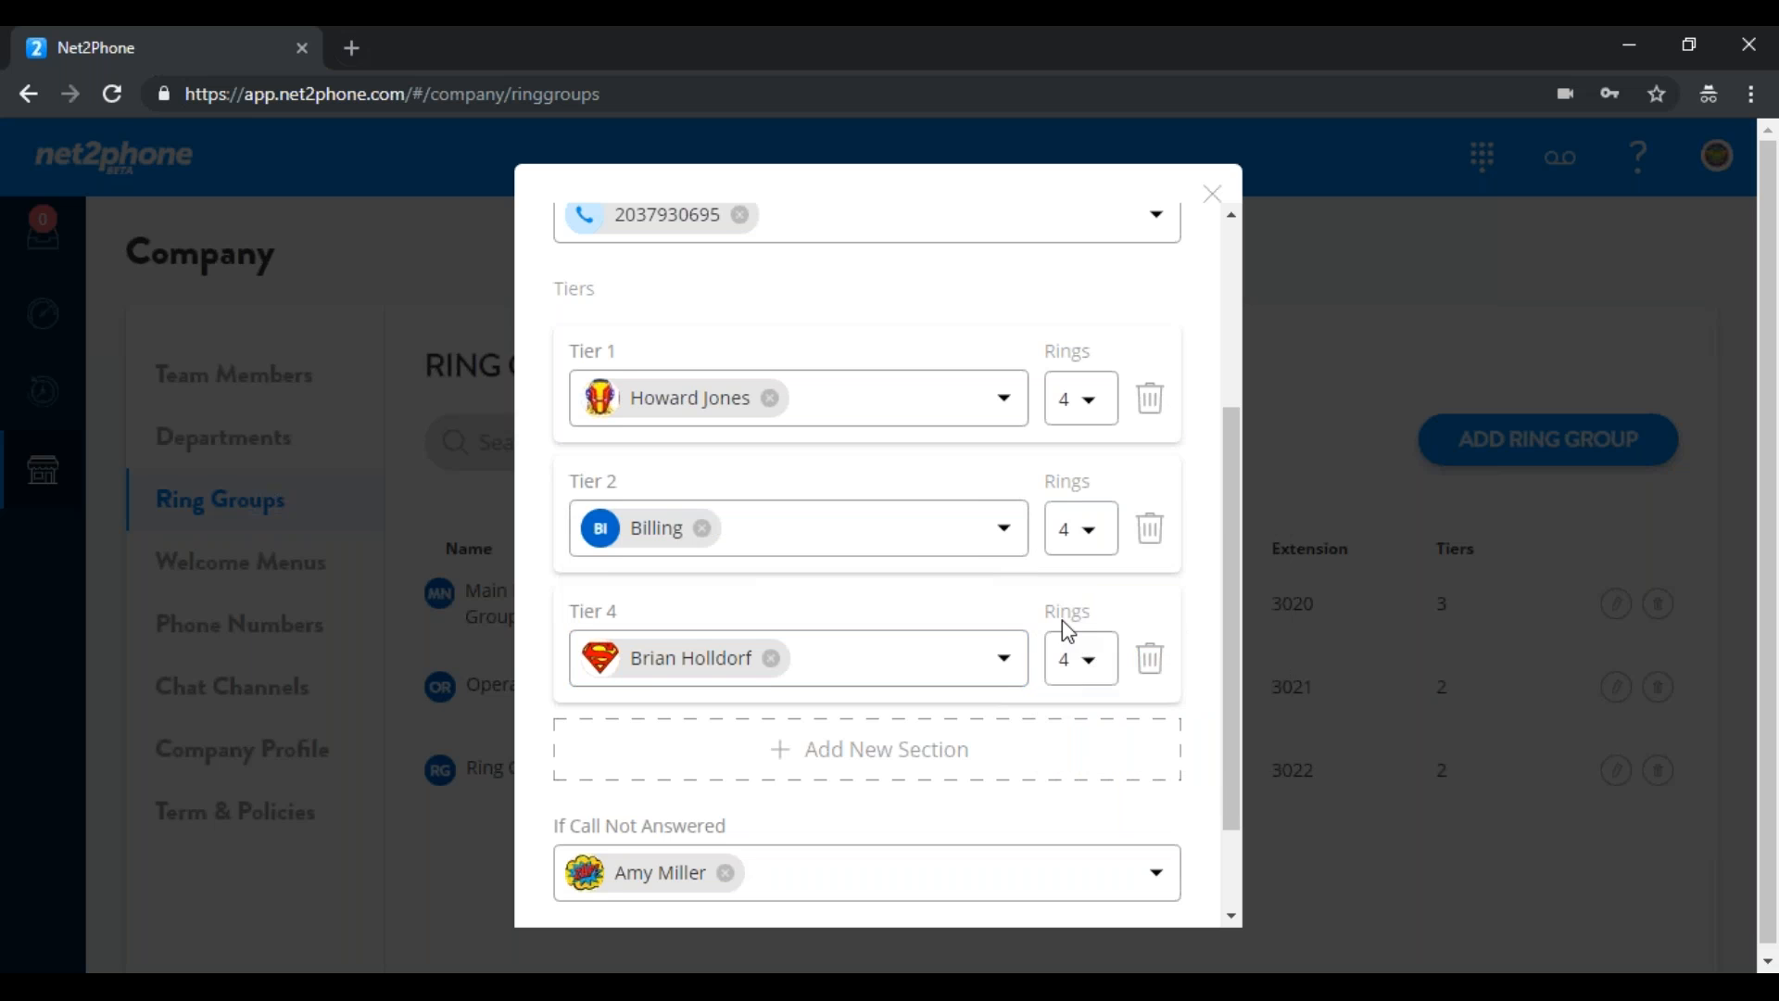
pyautogui.click(1087, 676)
pyautogui.moveTo(1106, 556); pyautogui.dragTo(1107, 638)
pyautogui.click(1070, 640)
pyautogui.scroll(-2, 1222, 609)
pyautogui.click(584, 880)
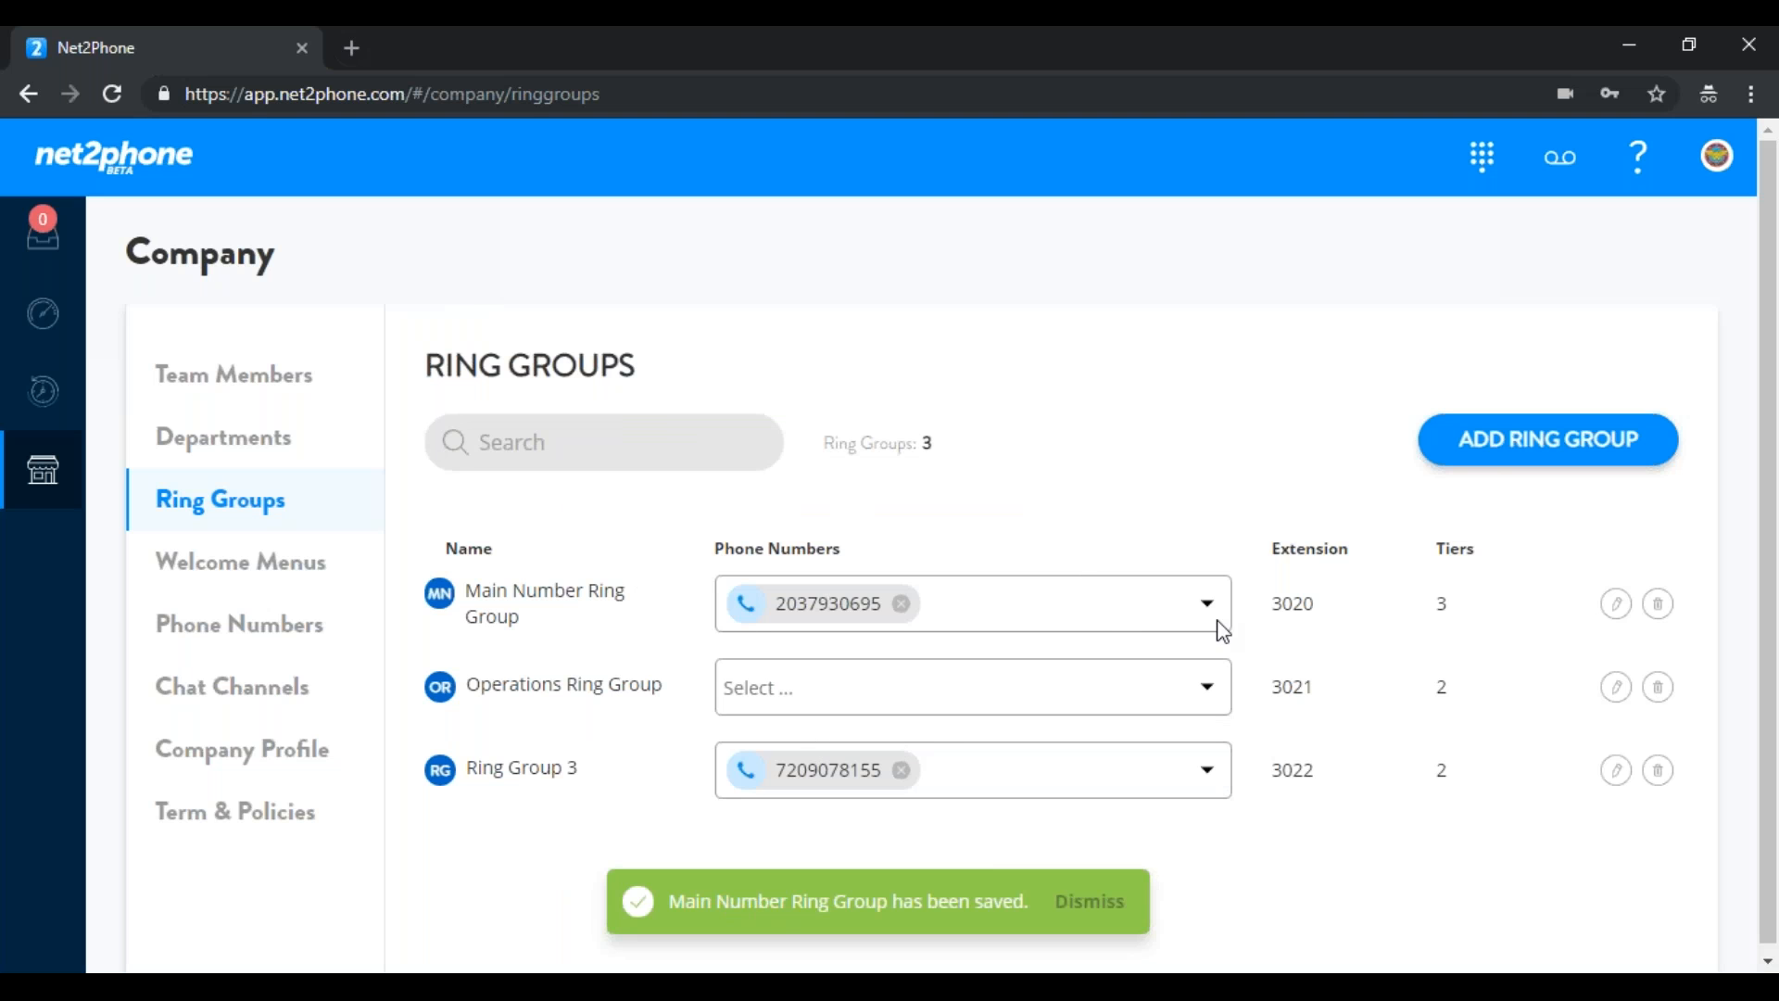
pyautogui.click(252, 582)
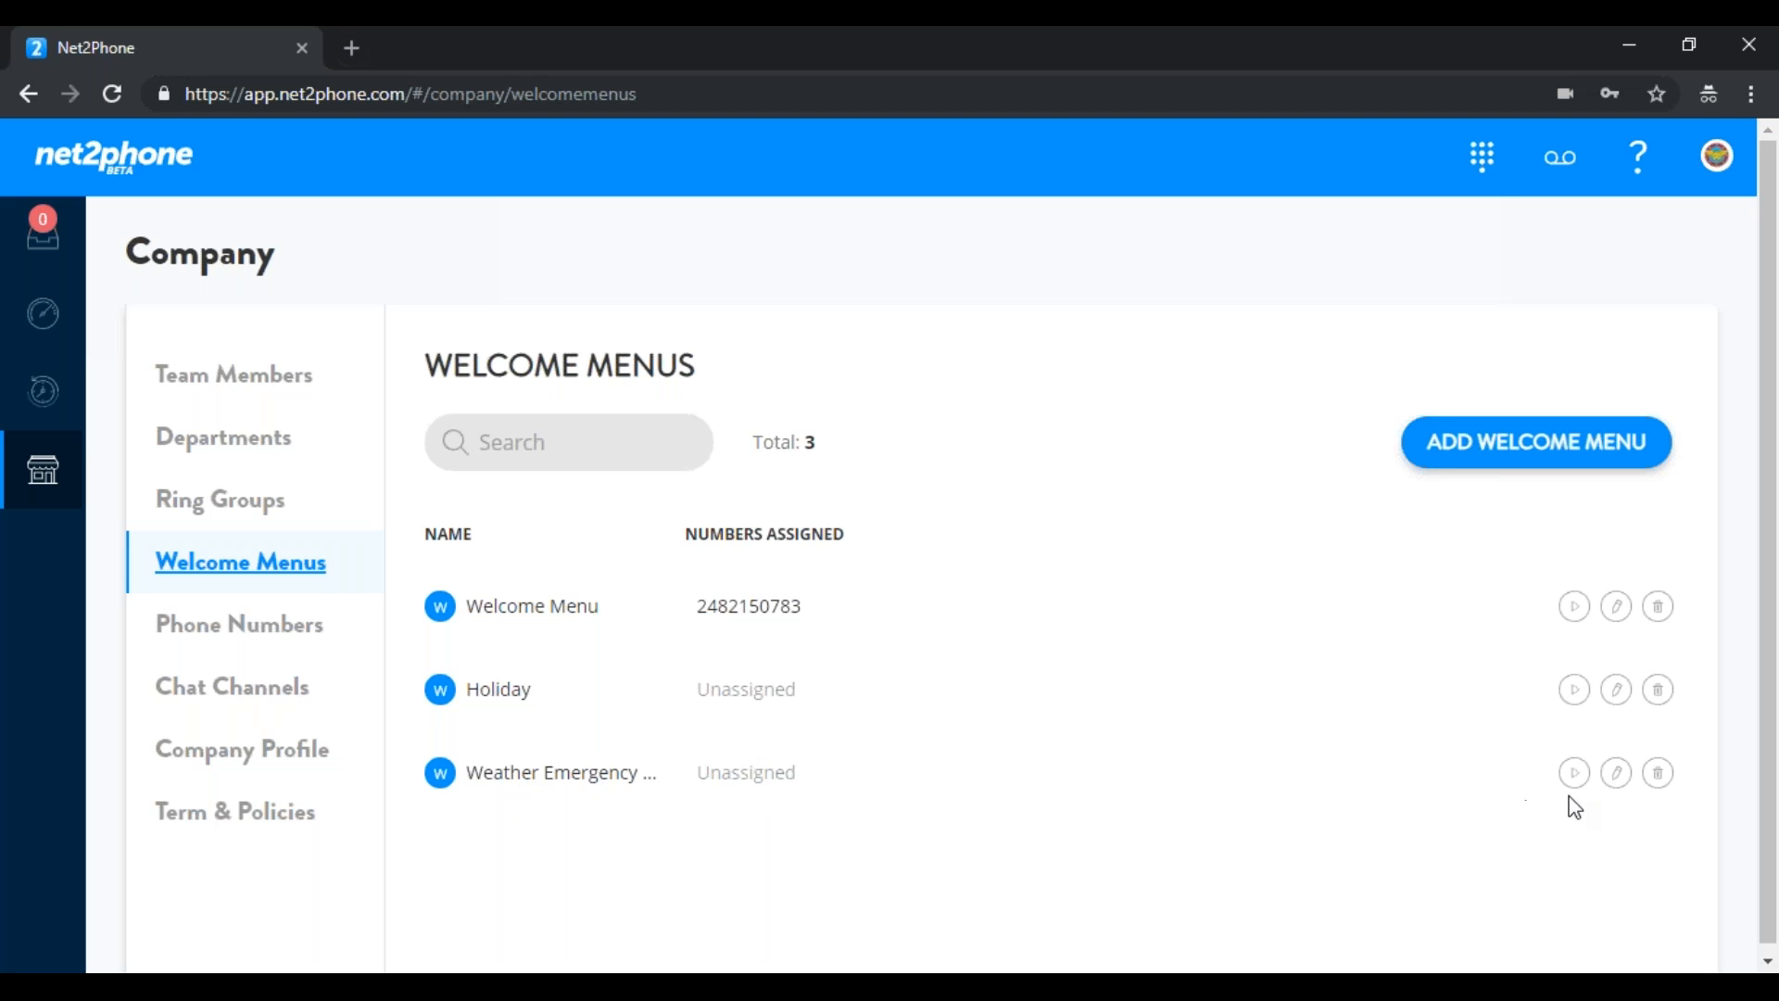
pyautogui.click(1622, 781)
pyautogui.click(1159, 483)
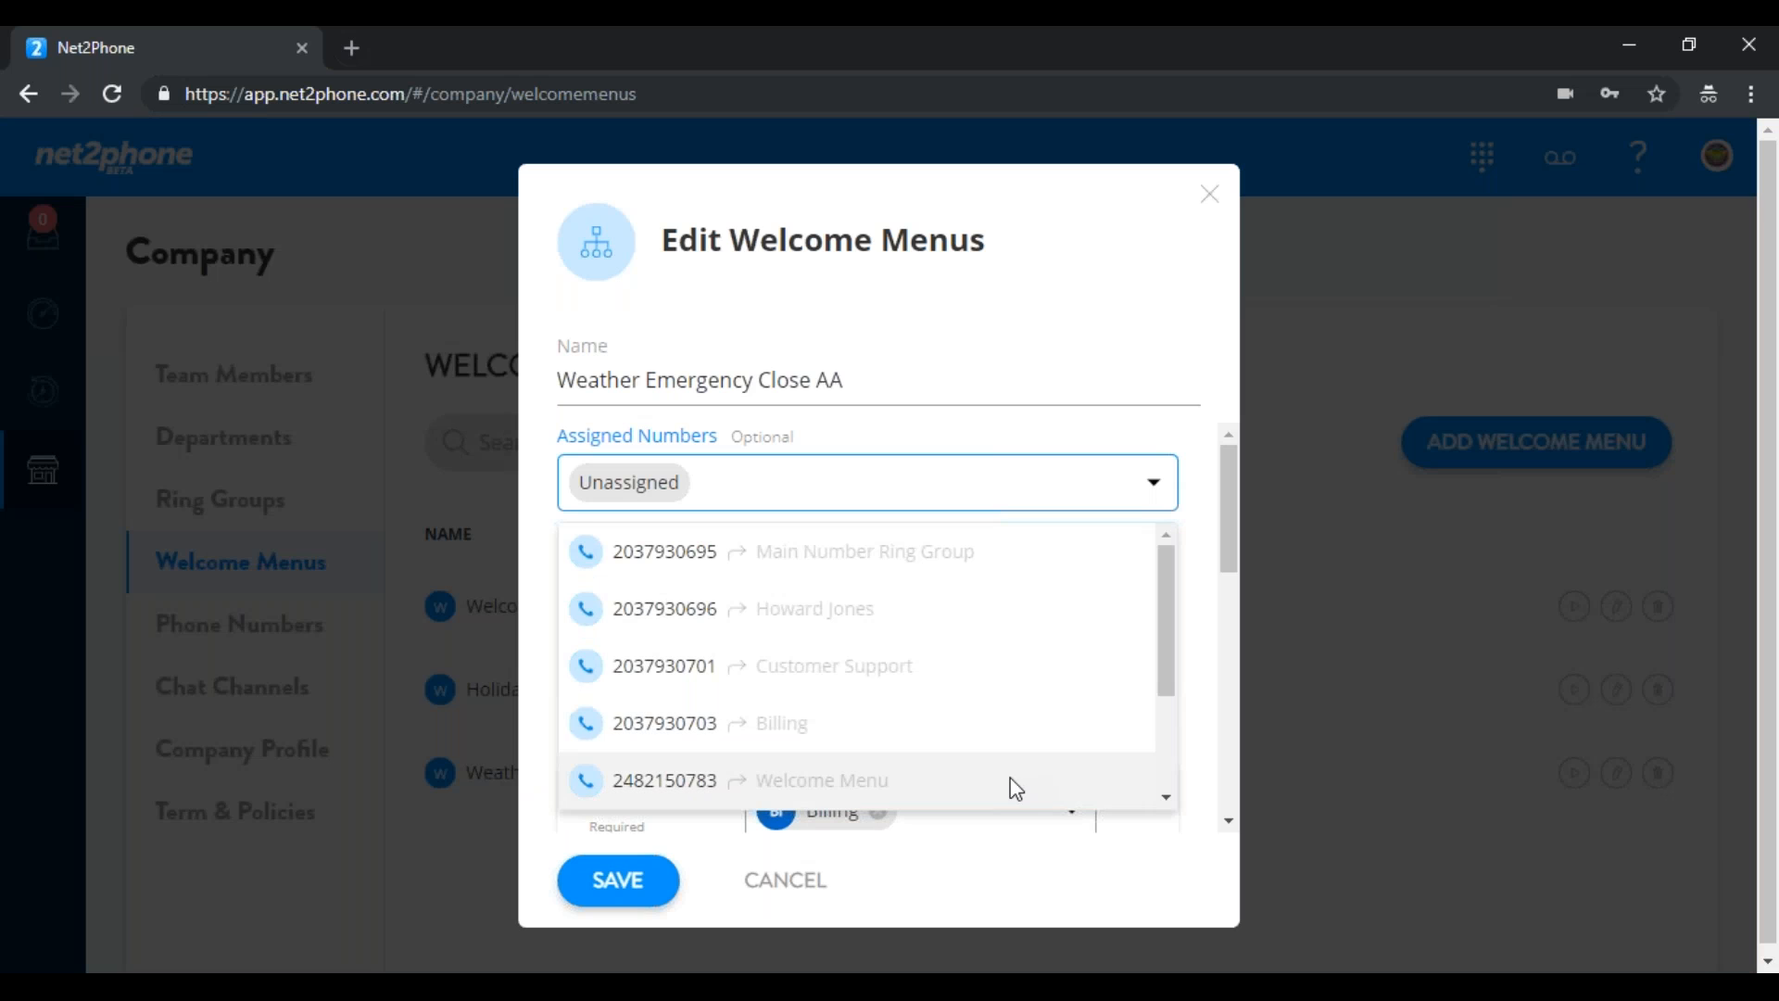
pyautogui.click(1010, 777)
pyautogui.click(712, 749)
pyautogui.click(939, 916)
pyautogui.click(660, 891)
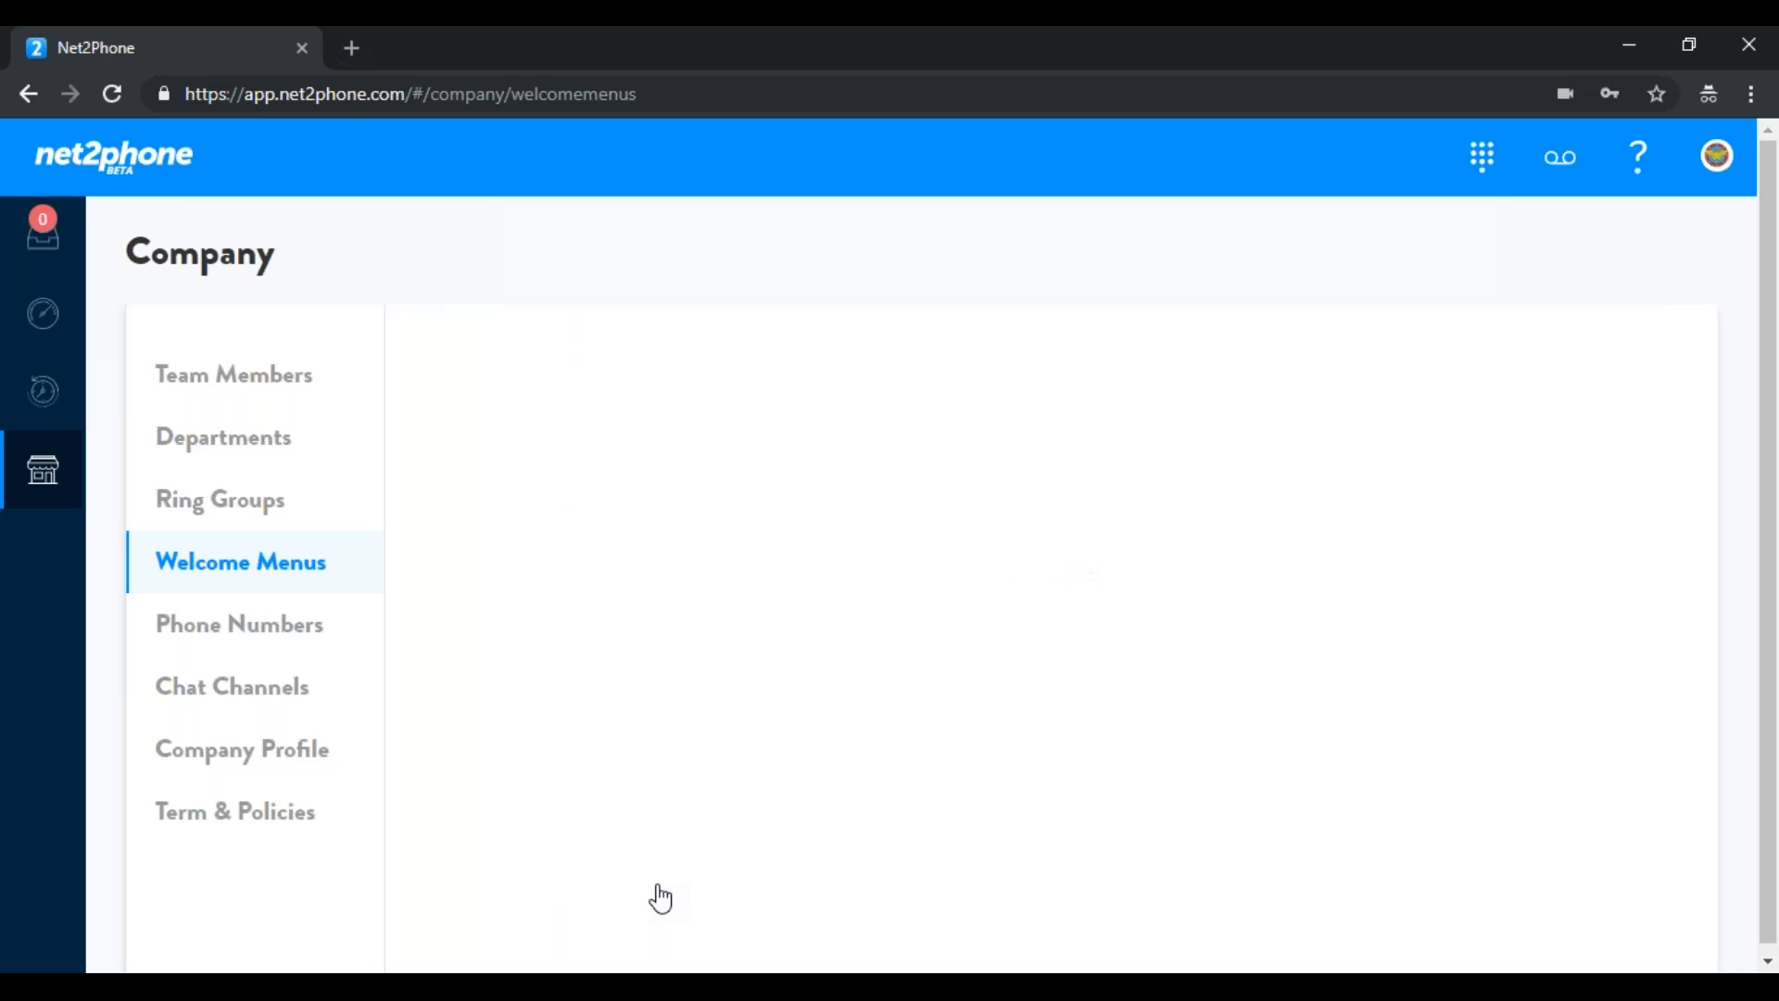
pyautogui.moveTo(967, 630)
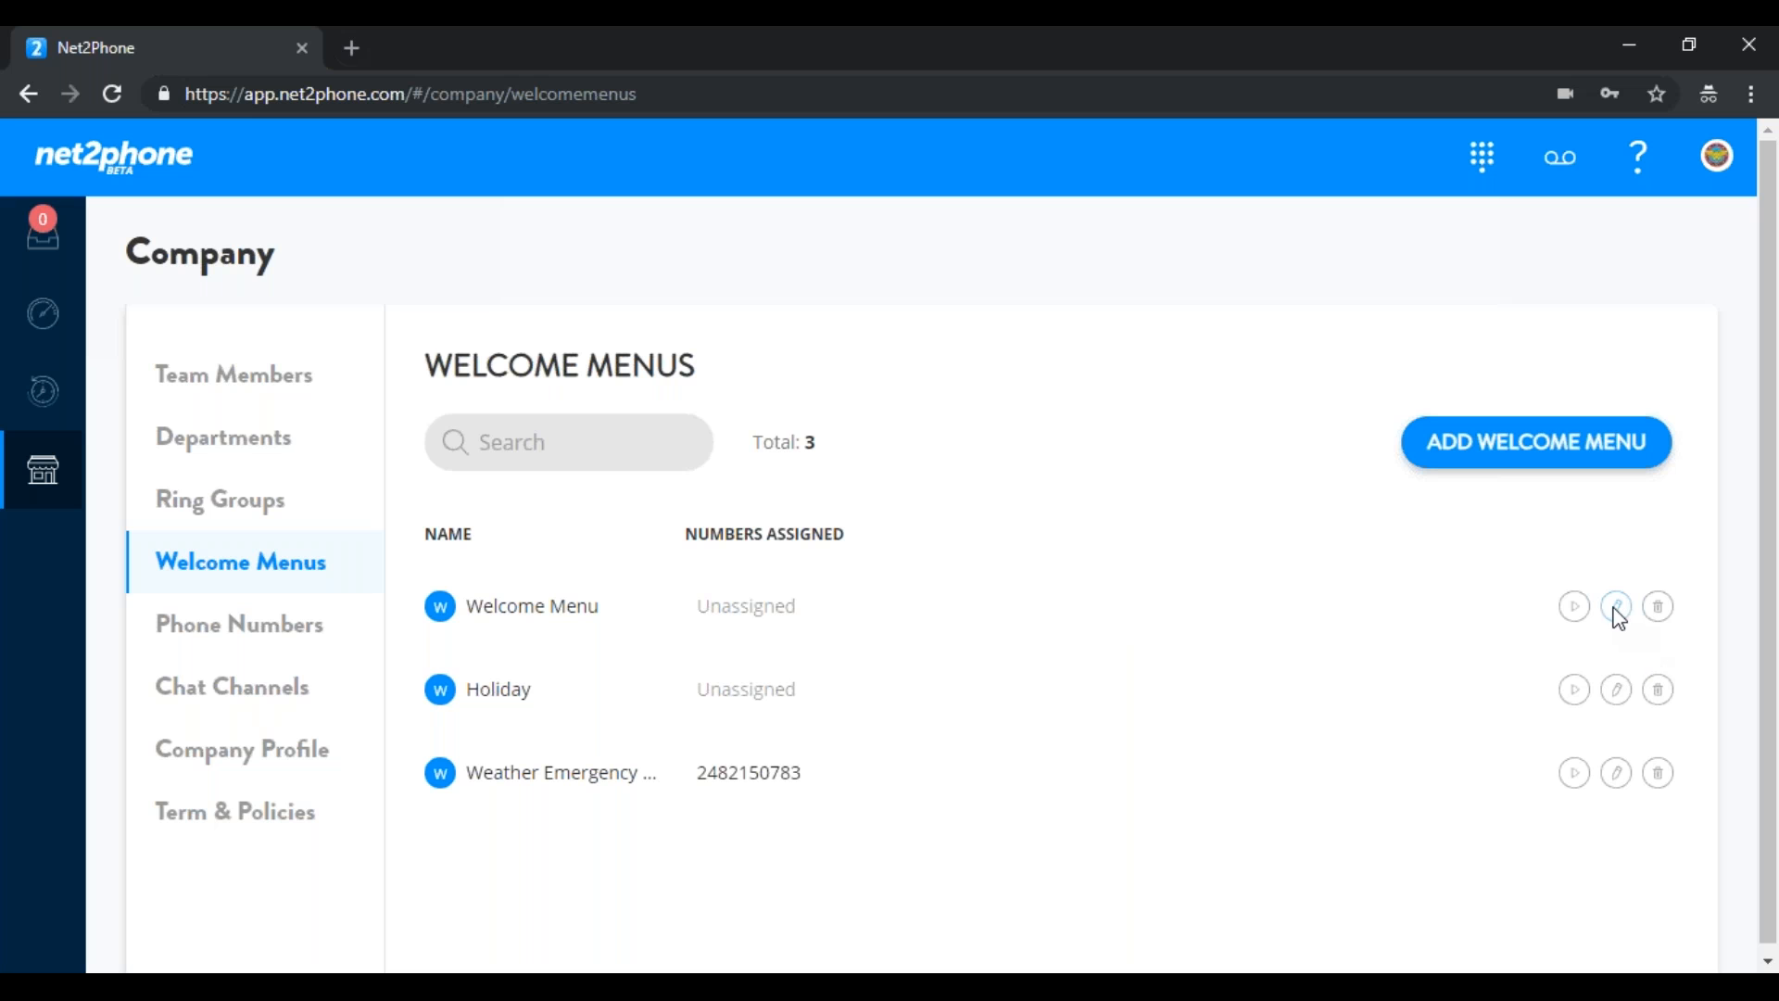
pyautogui.click(1617, 608)
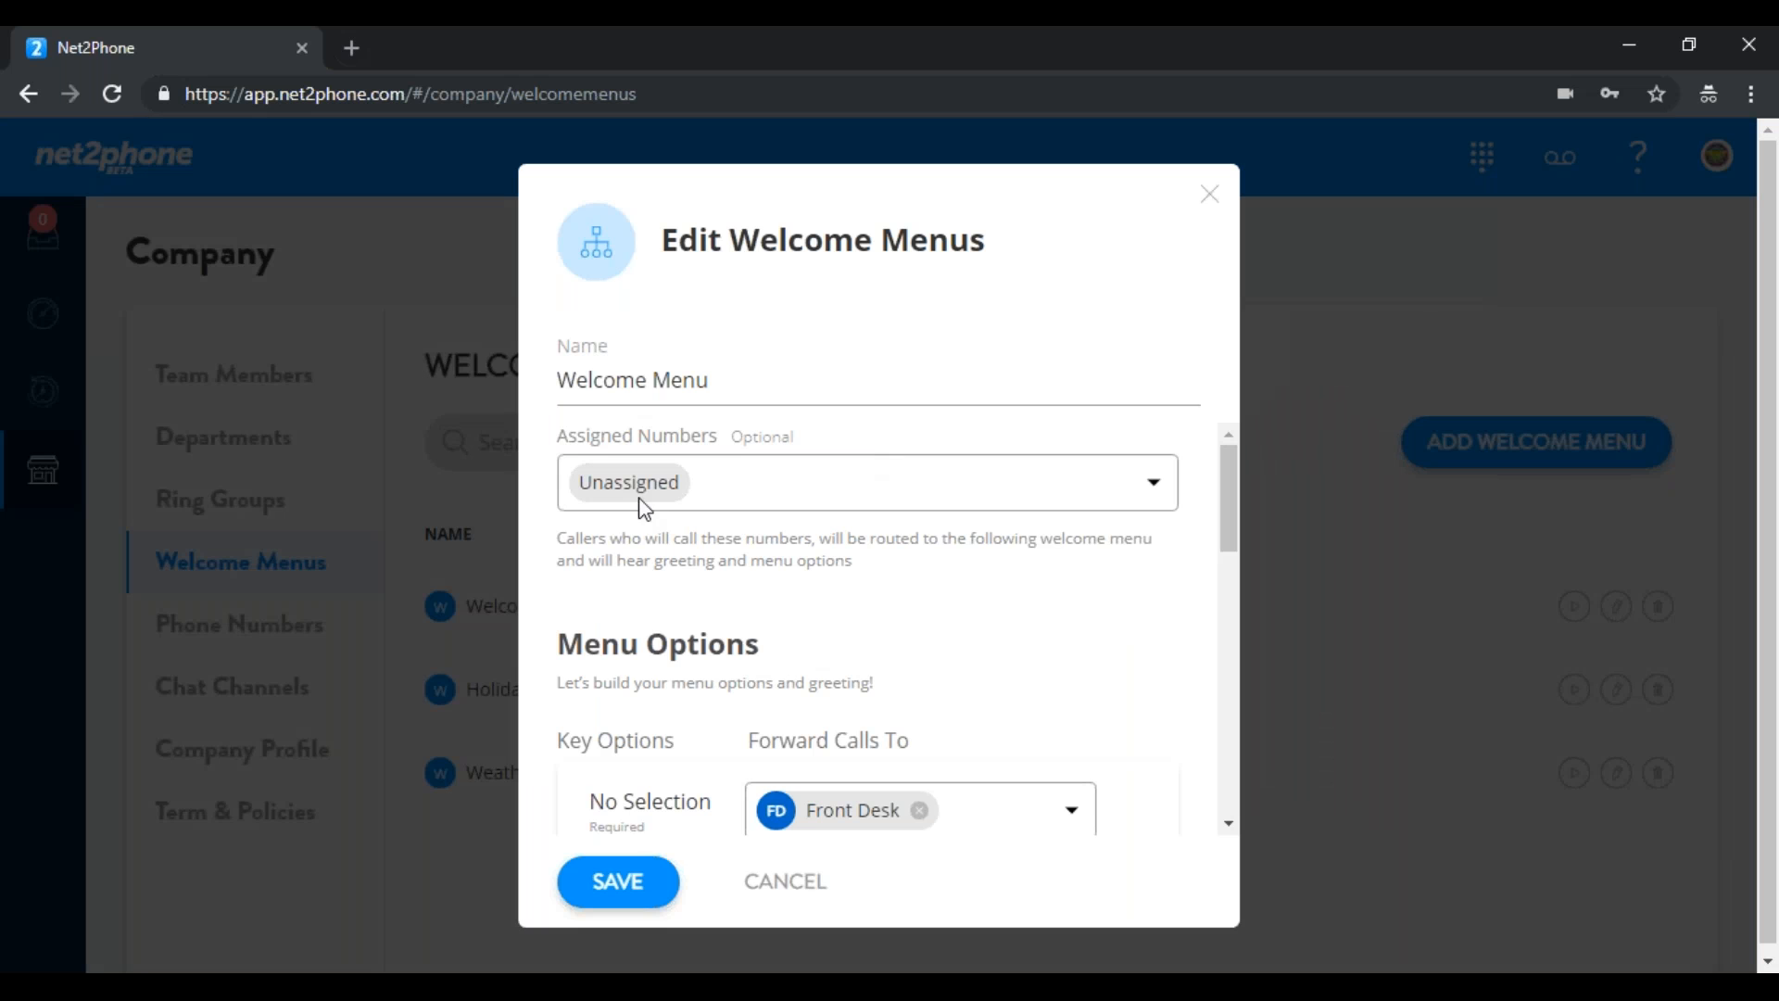
pyautogui.click(1139, 492)
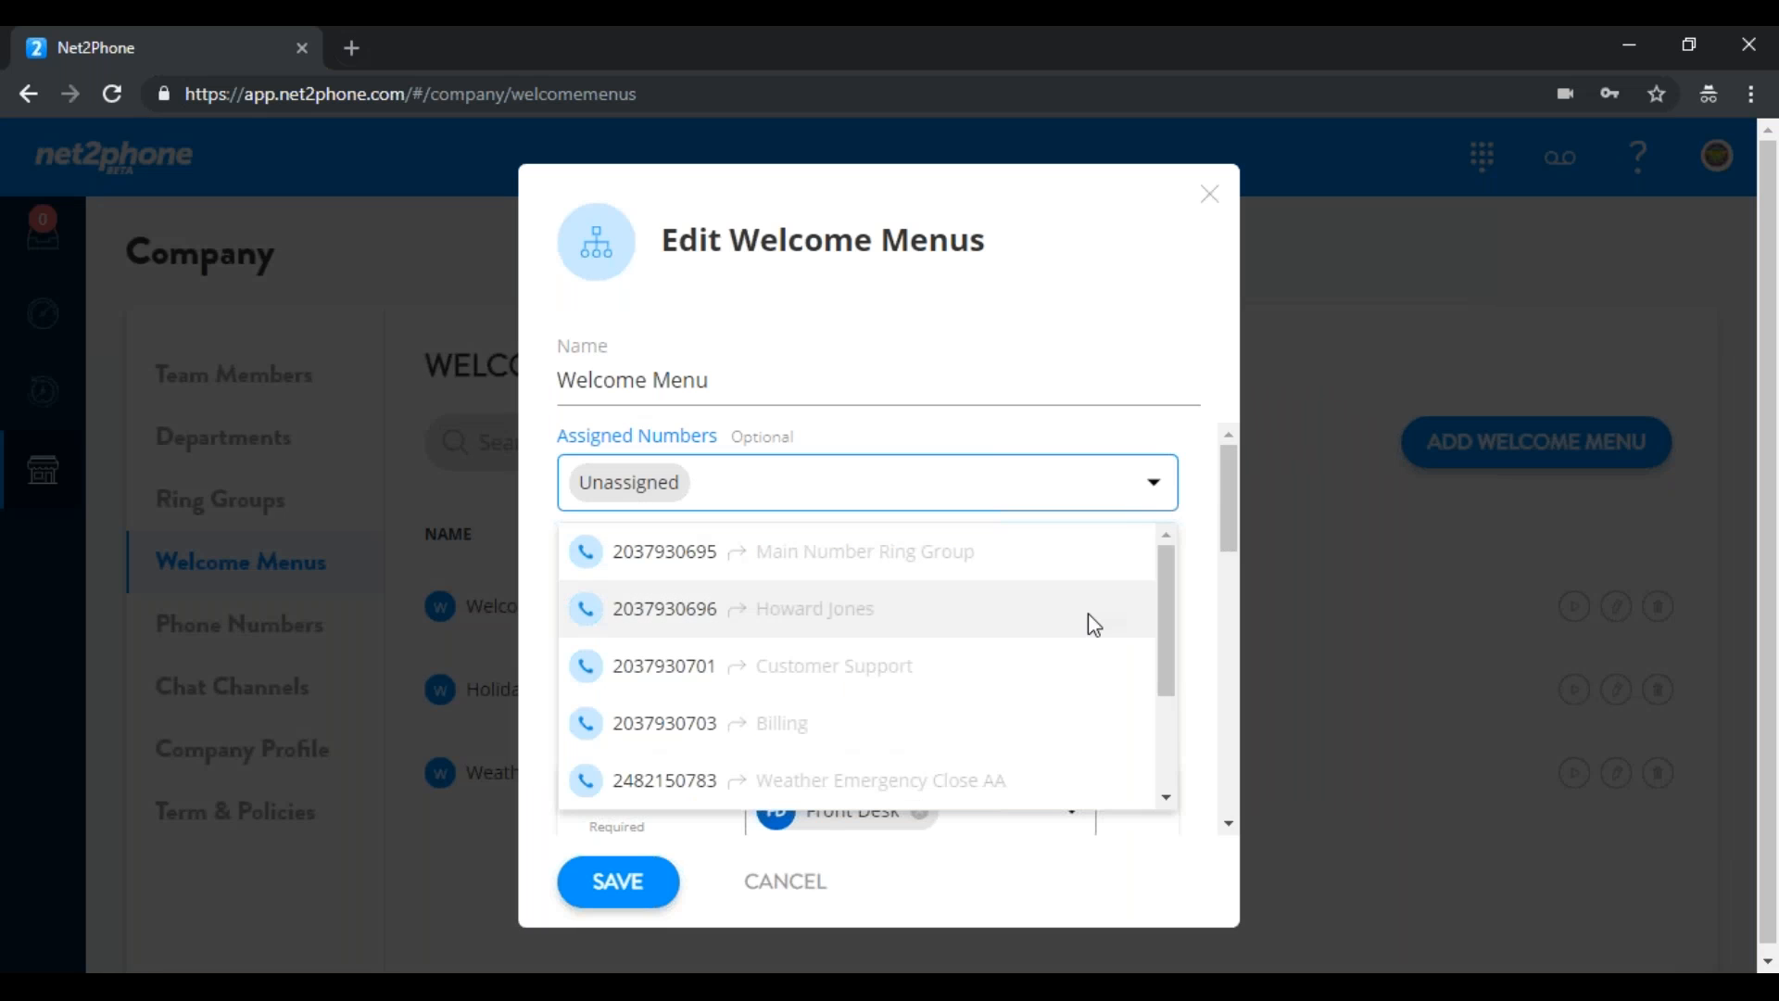
pyautogui.click(1012, 777)
pyautogui.click(749, 753)
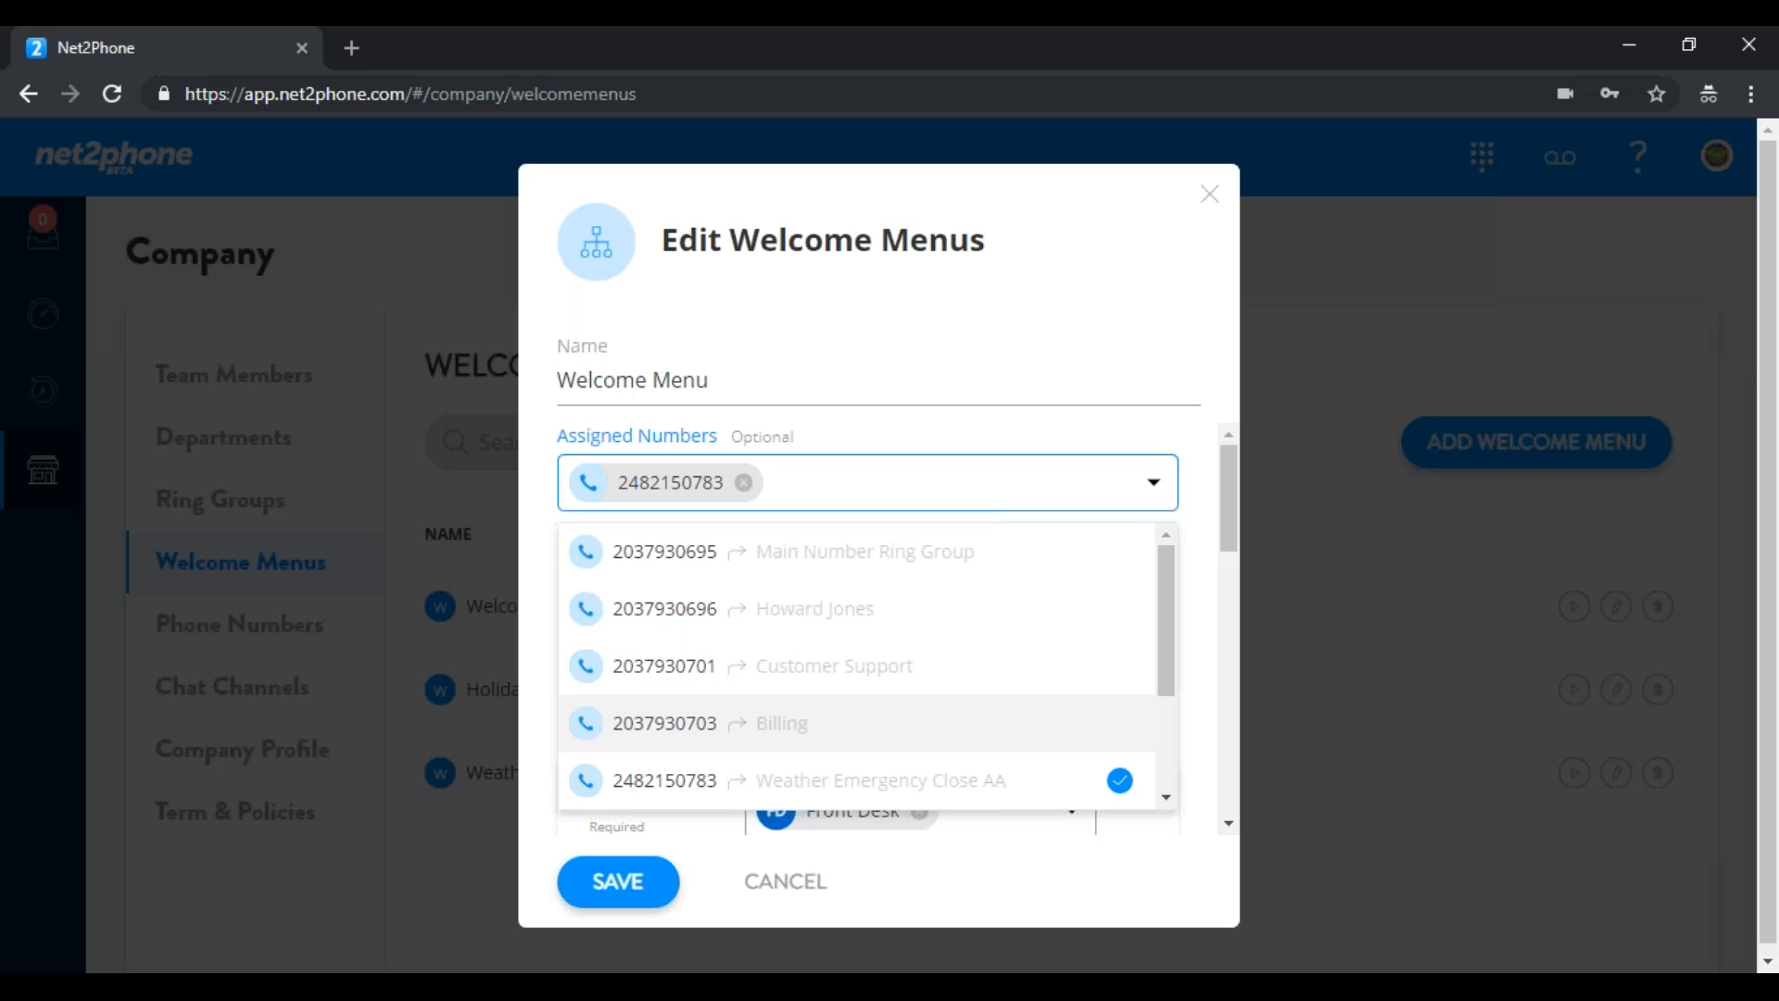
pyautogui.click(897, 862)
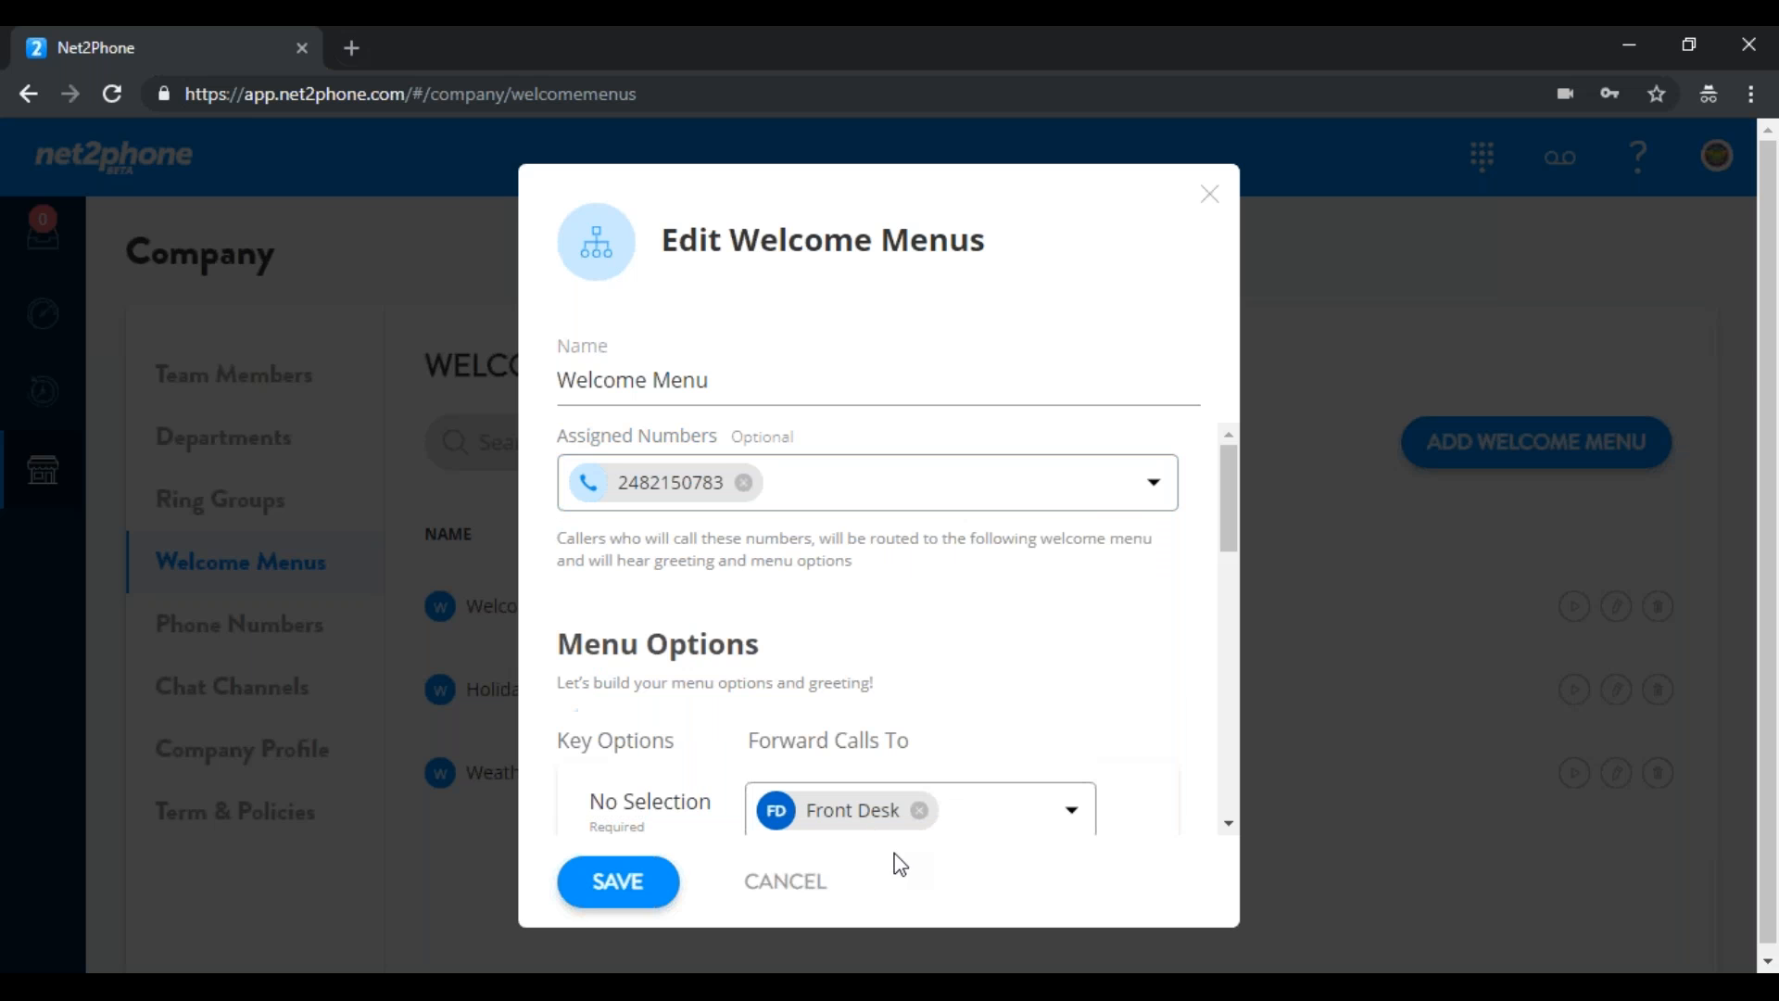
# Delete the Welcome Menu's key 5 Billing option and save the menu
pyautogui.moveTo(1221, 482); pyautogui.dragTo(858, 576)
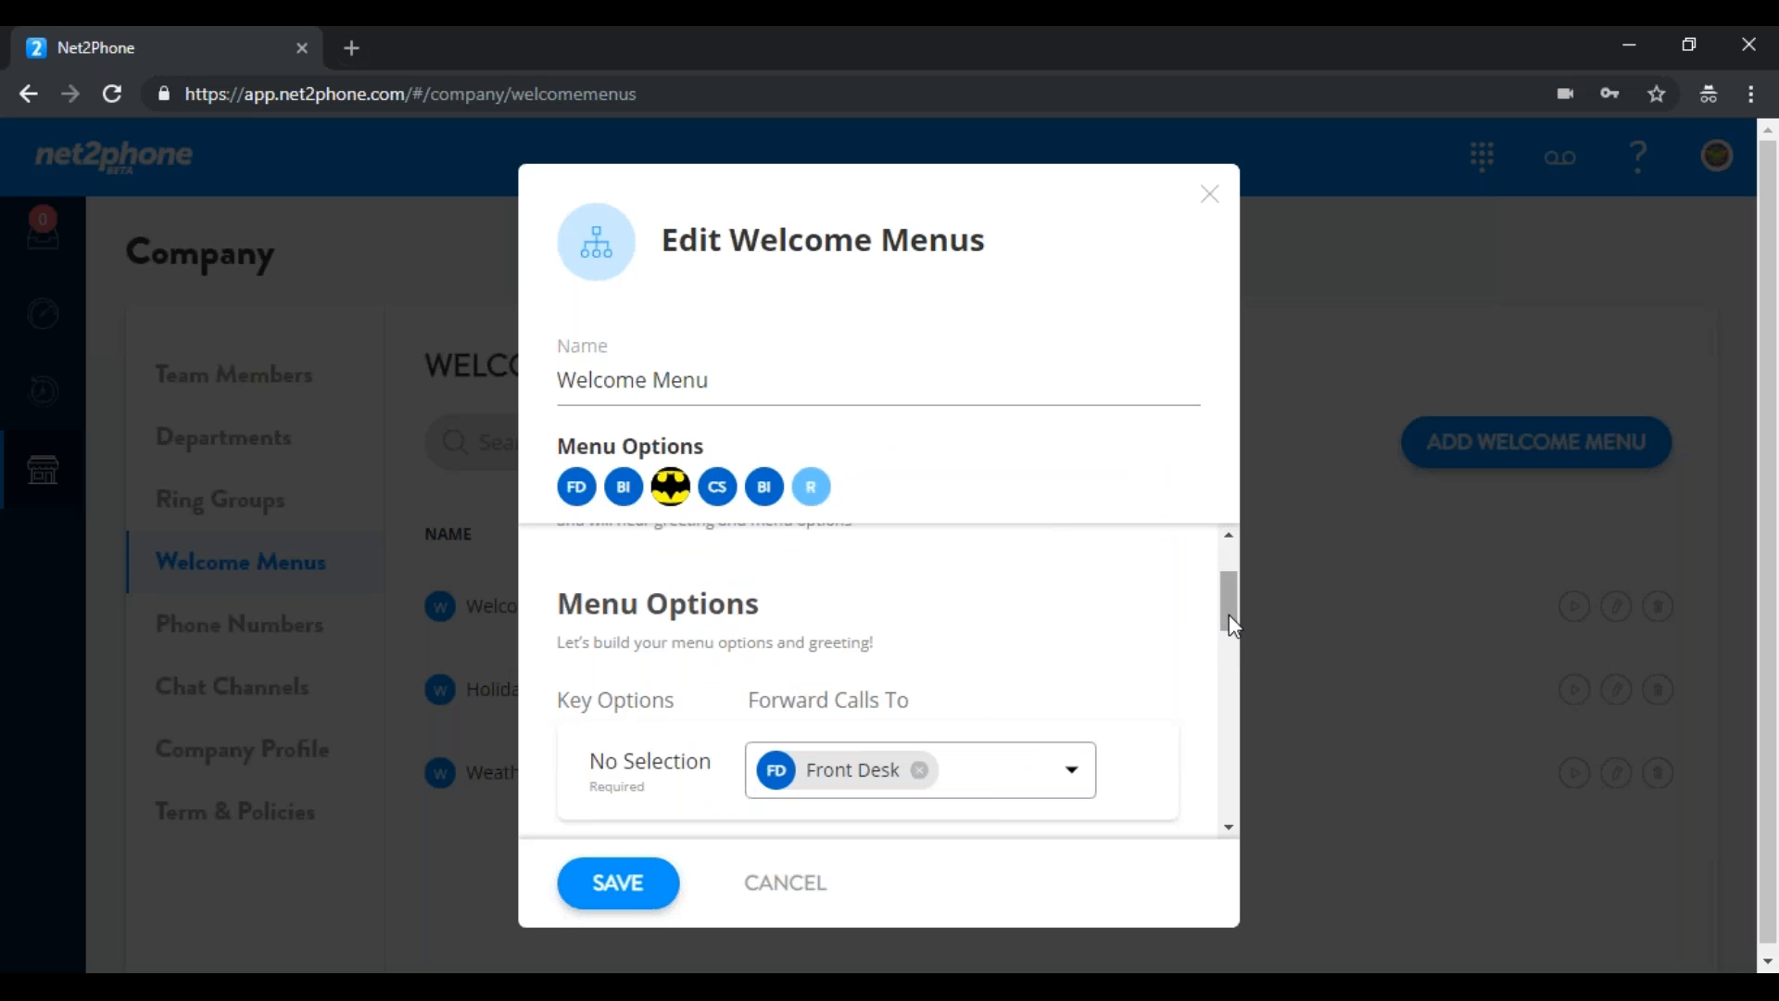
pyautogui.moveTo(1229, 616); pyautogui.dragTo(1223, 747)
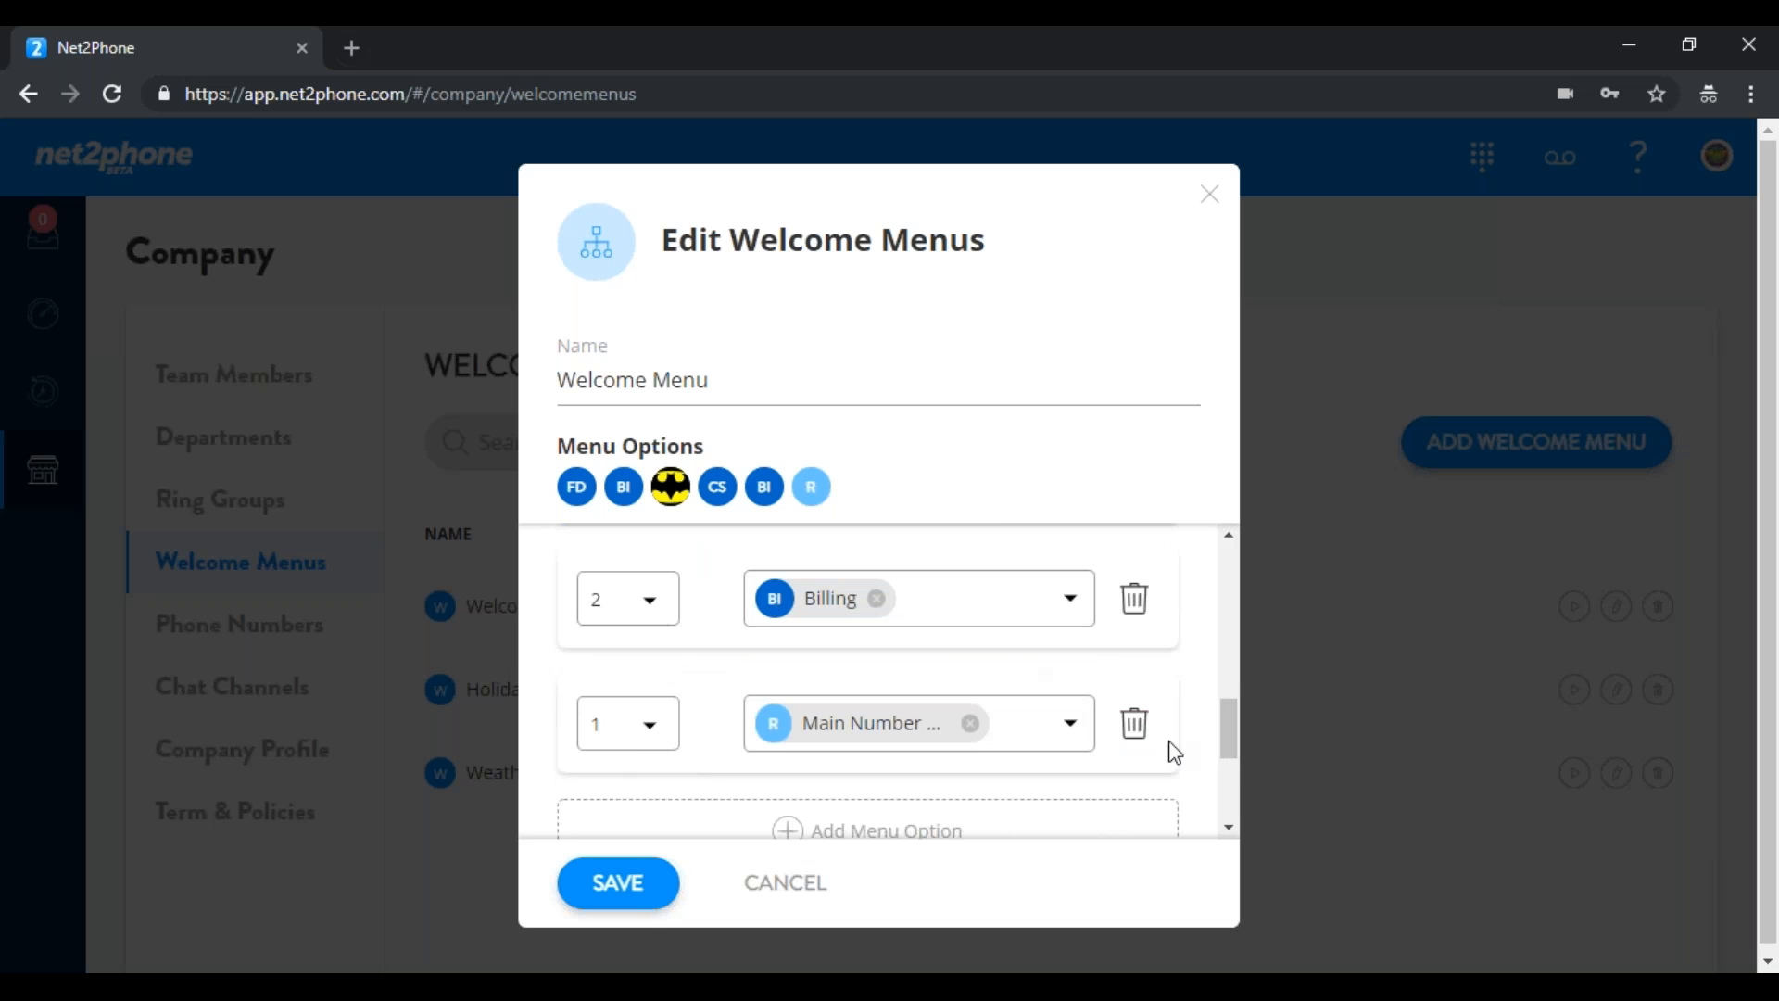
pyautogui.moveTo(1221, 736); pyautogui.dragTo(1227, 652)
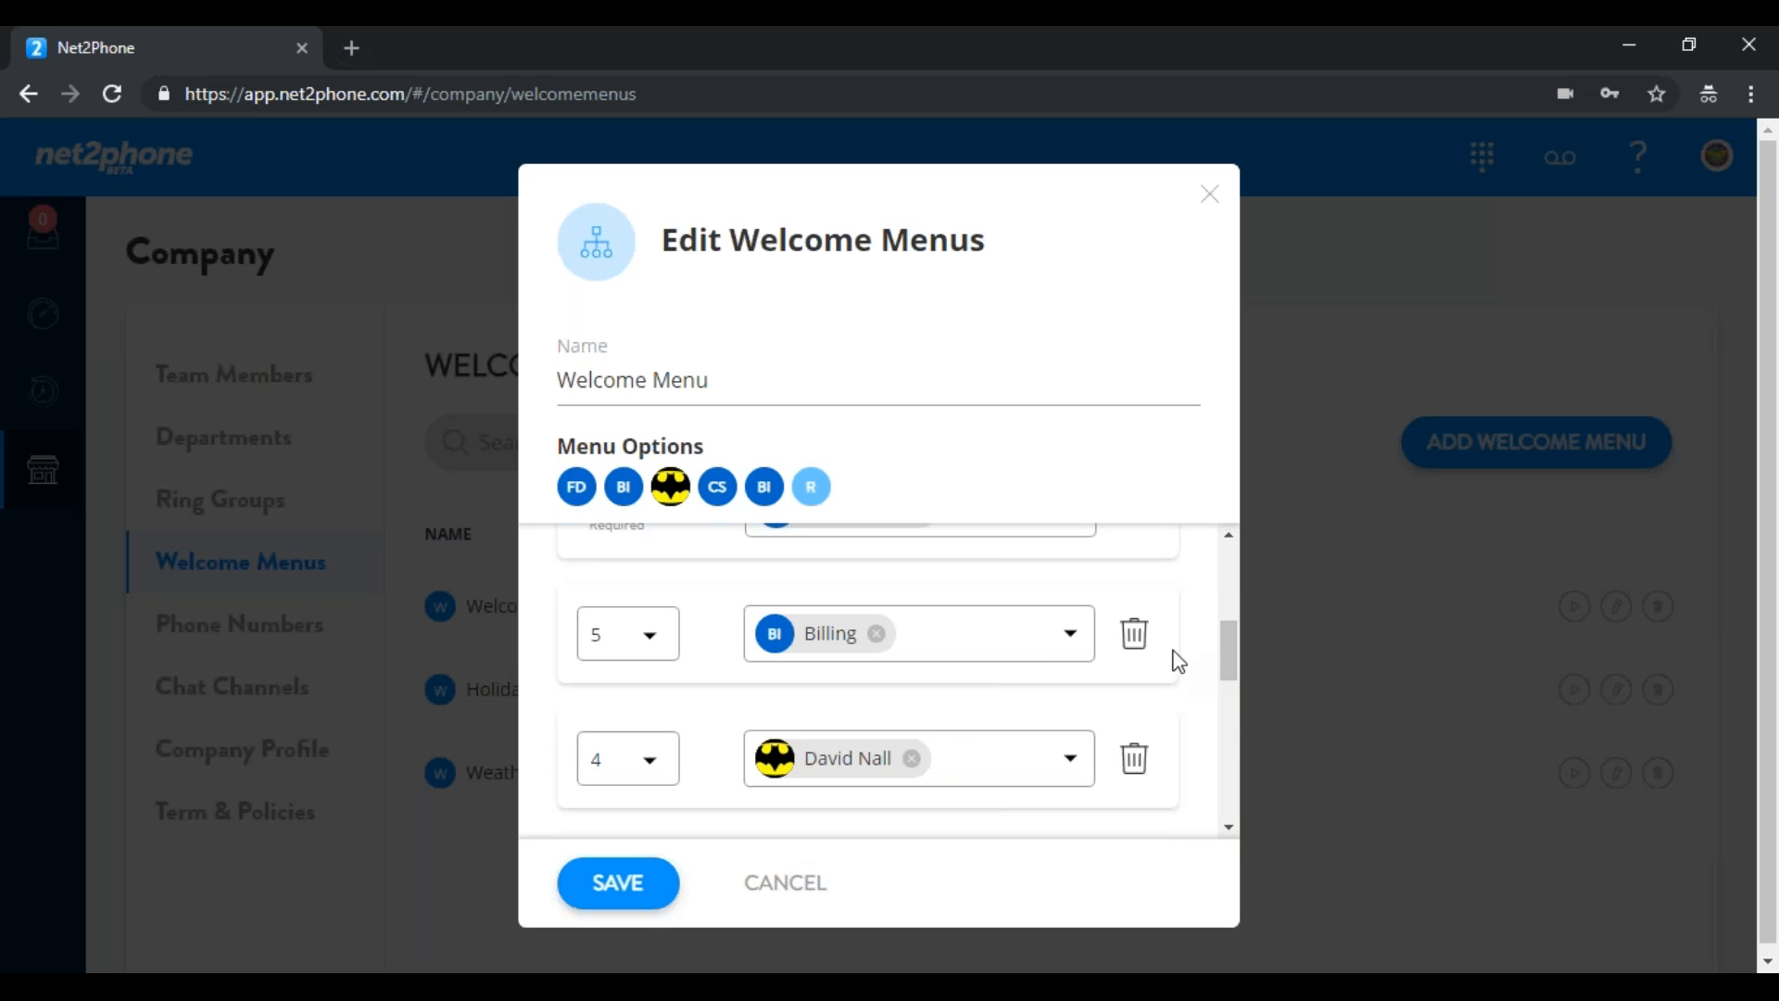
pyautogui.click(1134, 637)
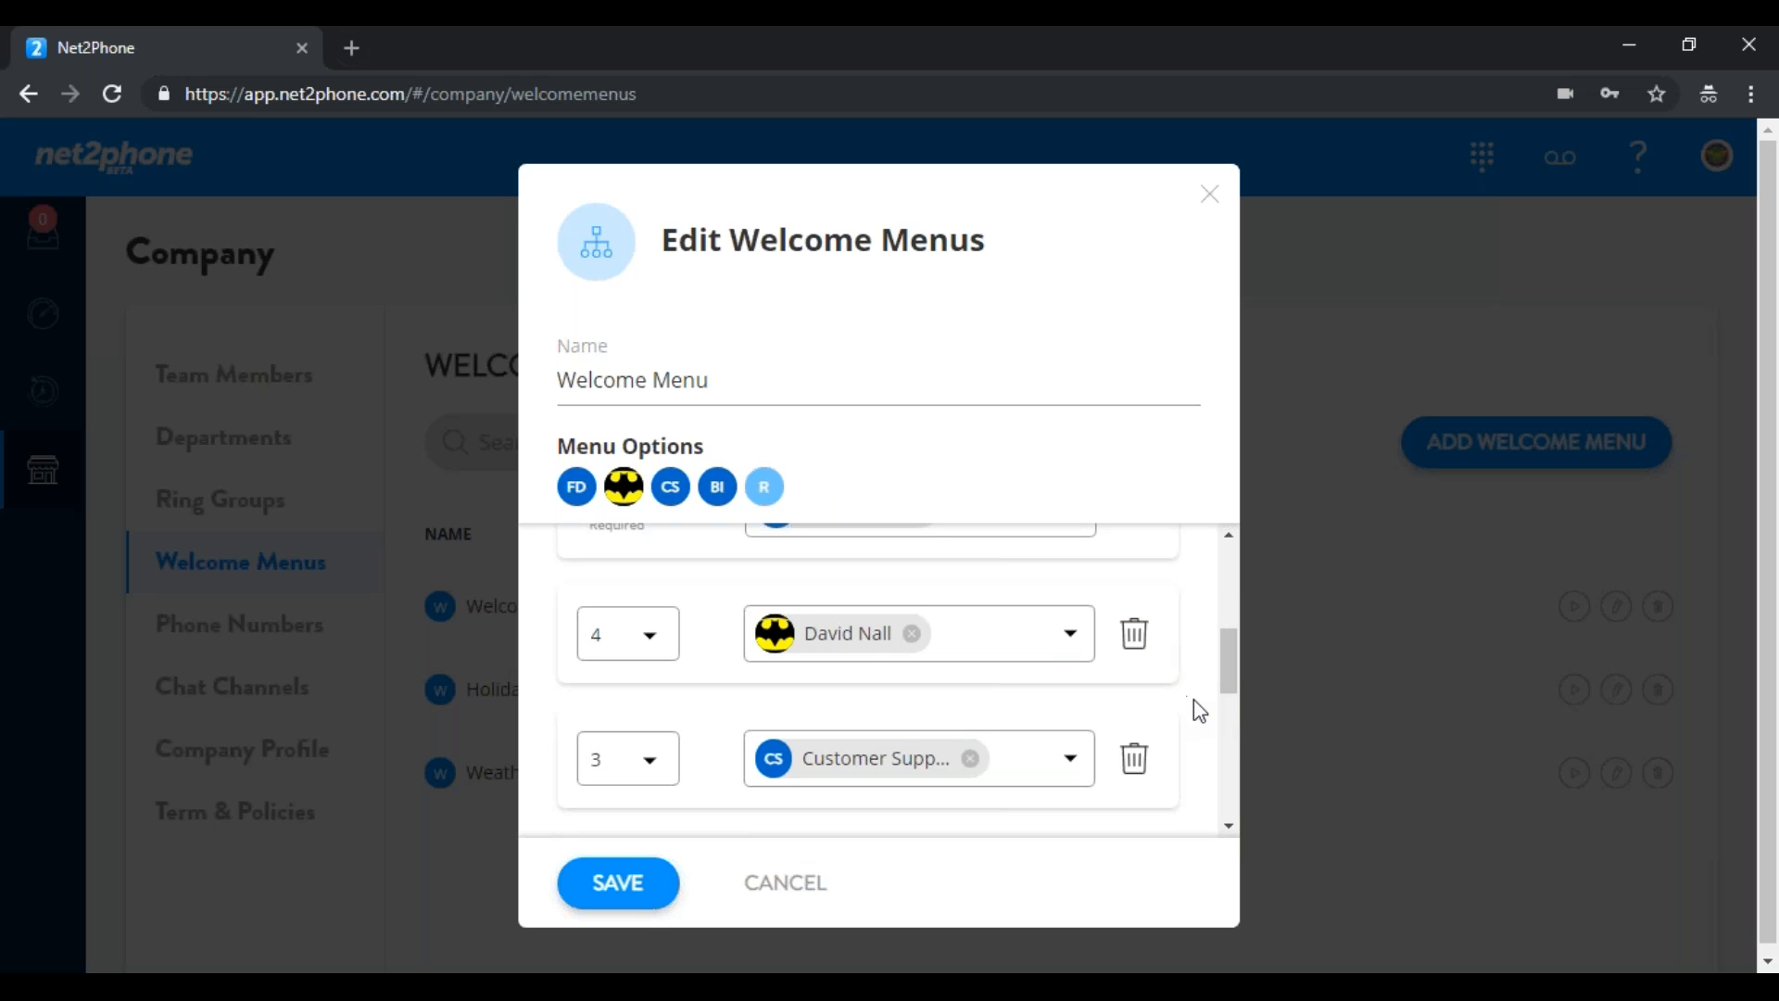
pyautogui.moveTo(1229, 685); pyautogui.dragTo(1216, 790)
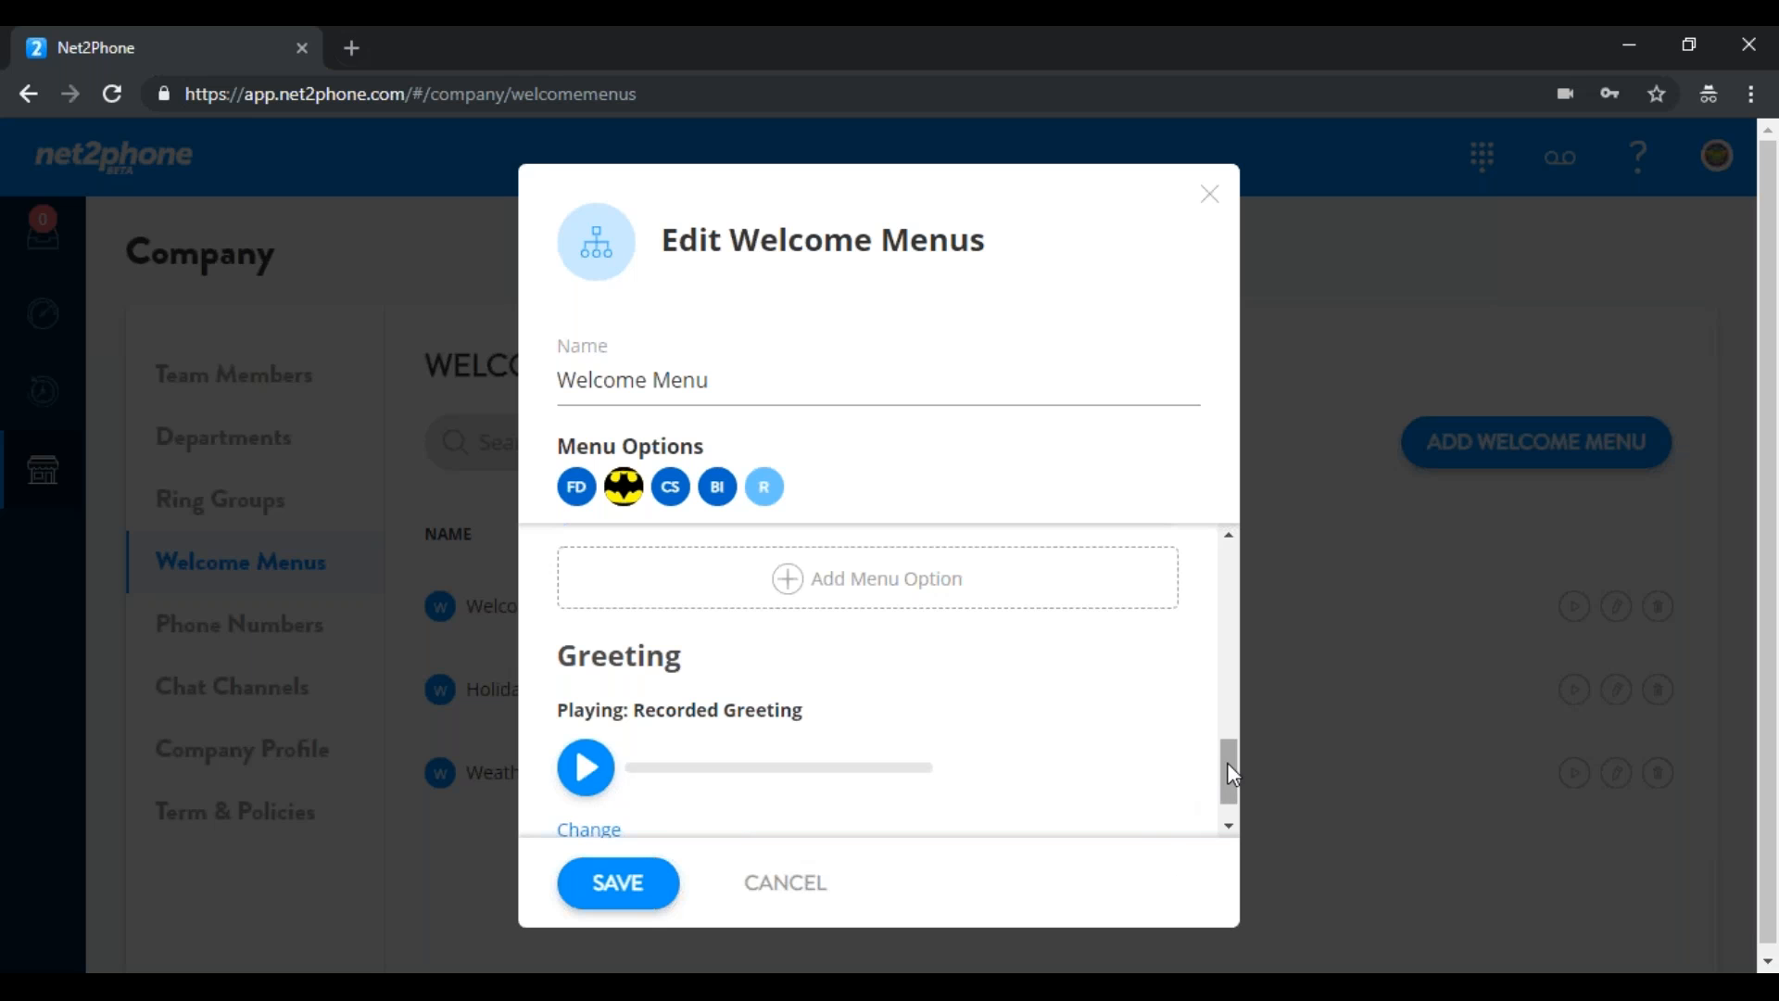
pyautogui.click(1230, 825)
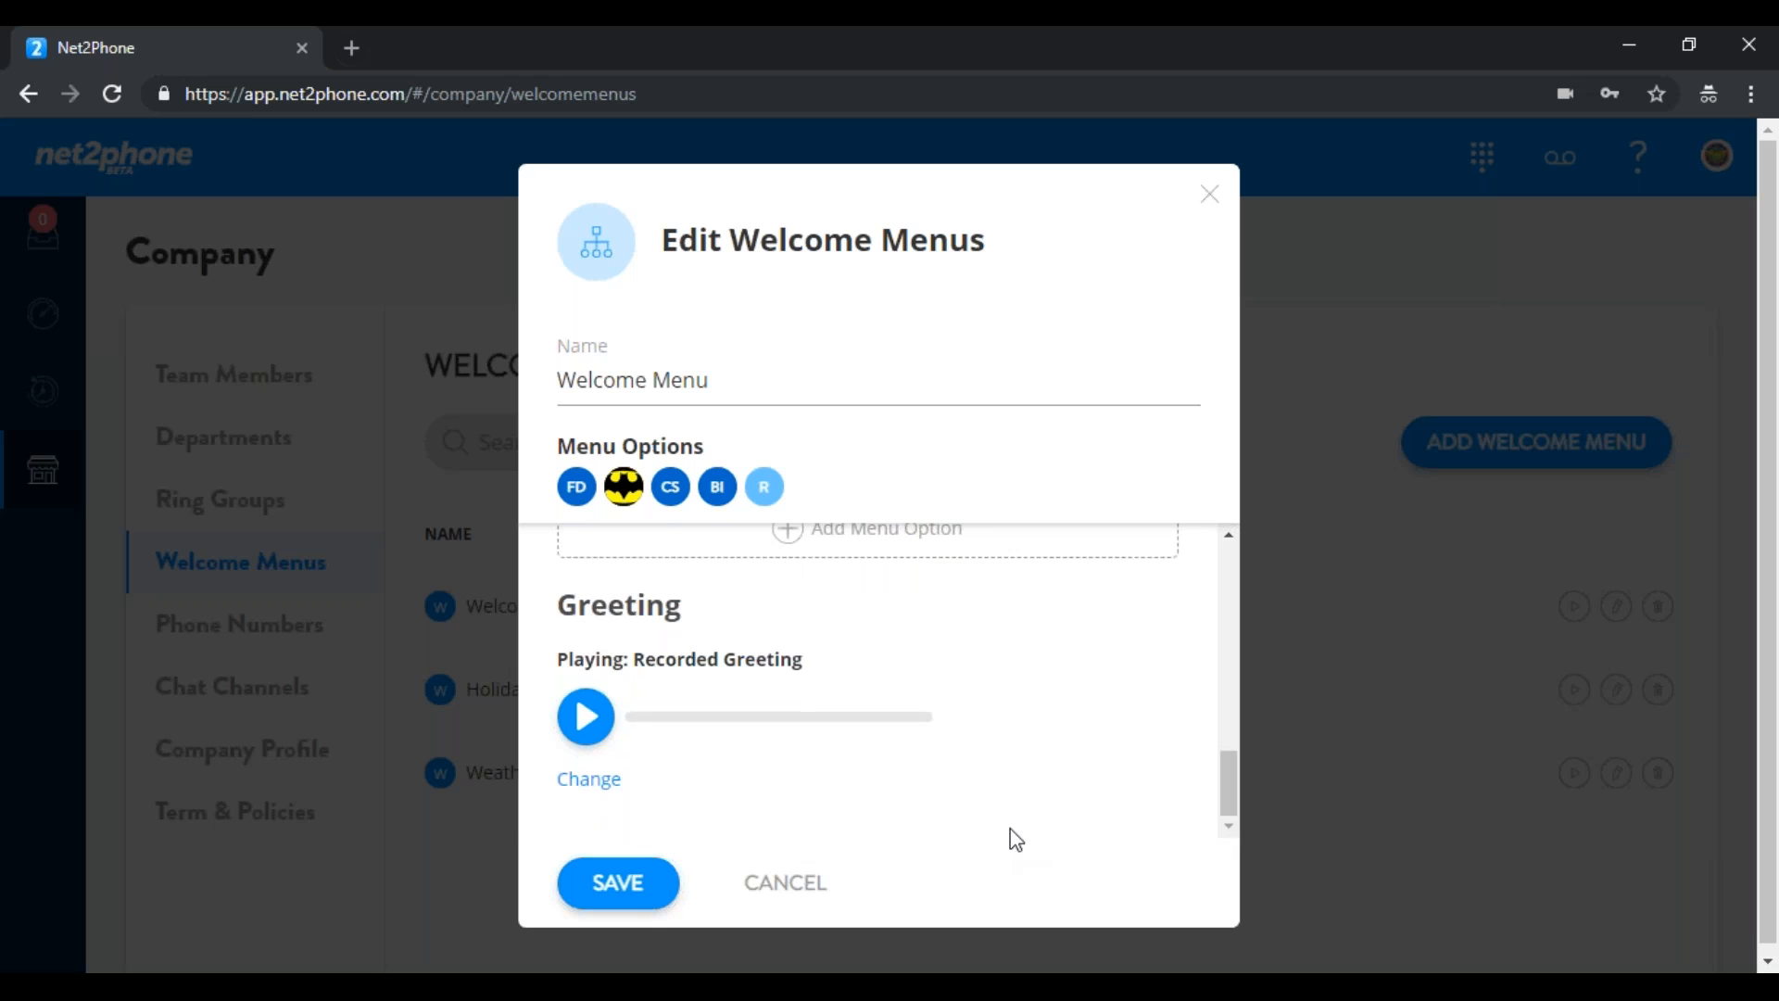
pyautogui.click(588, 906)
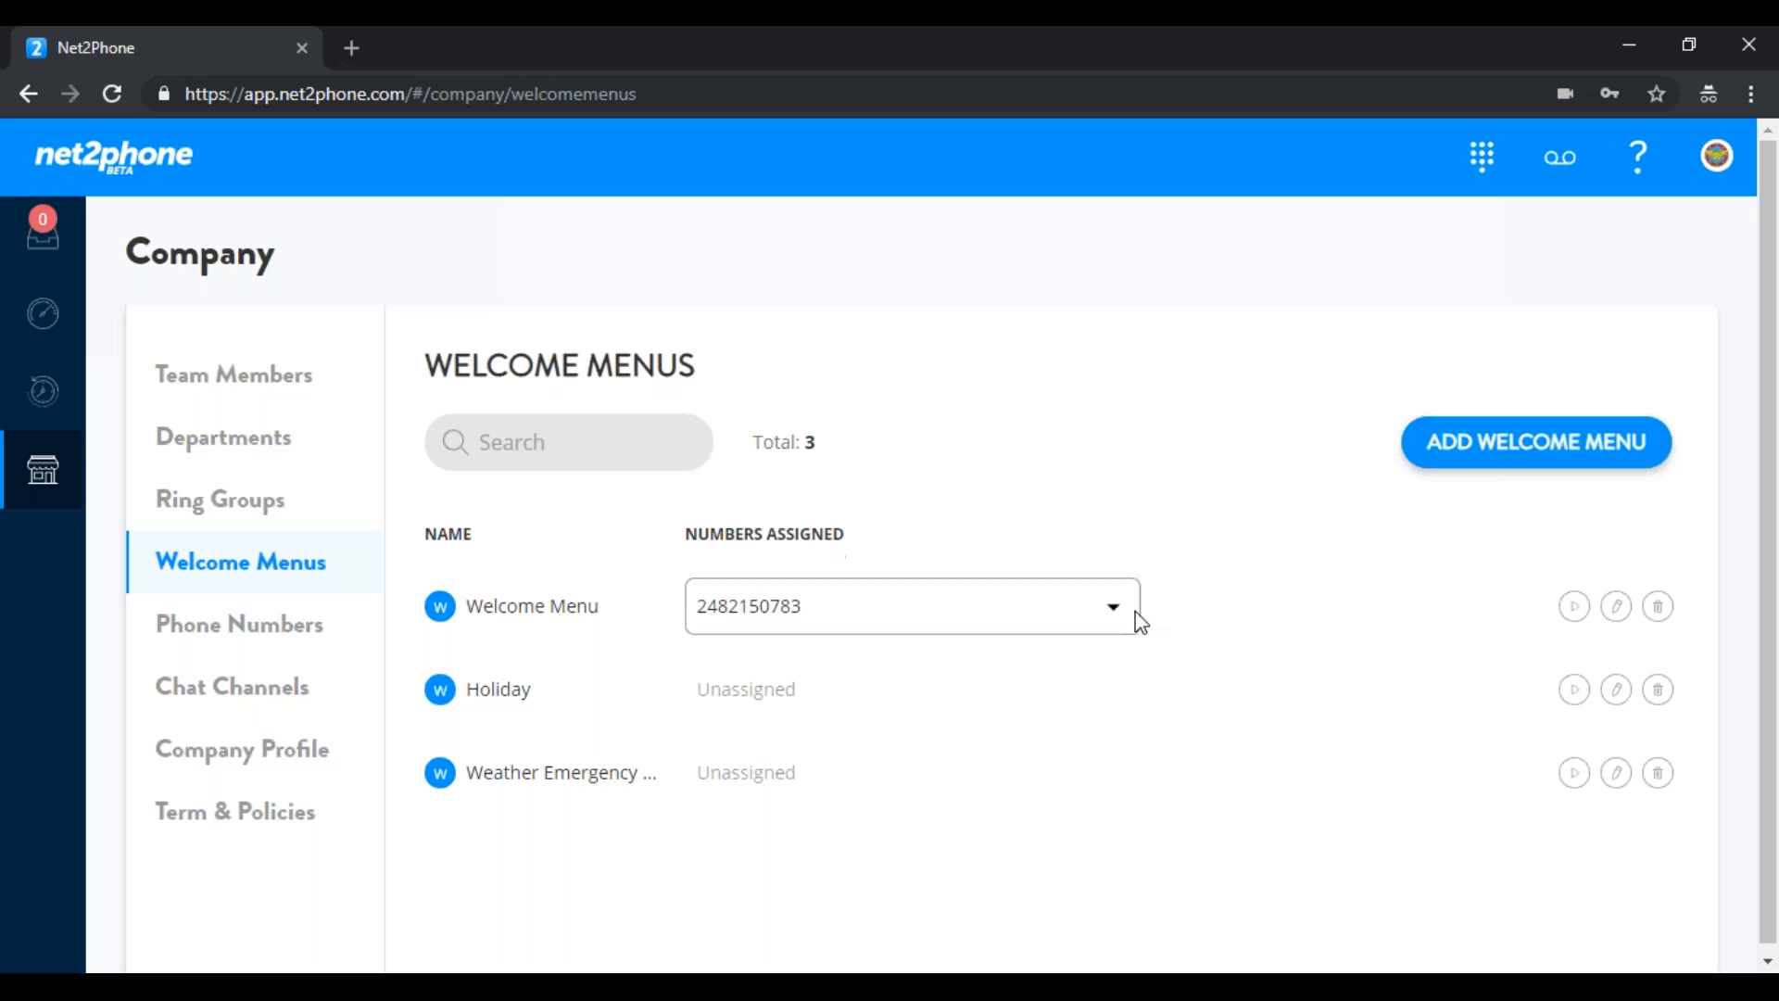
pyautogui.click(691, 632)
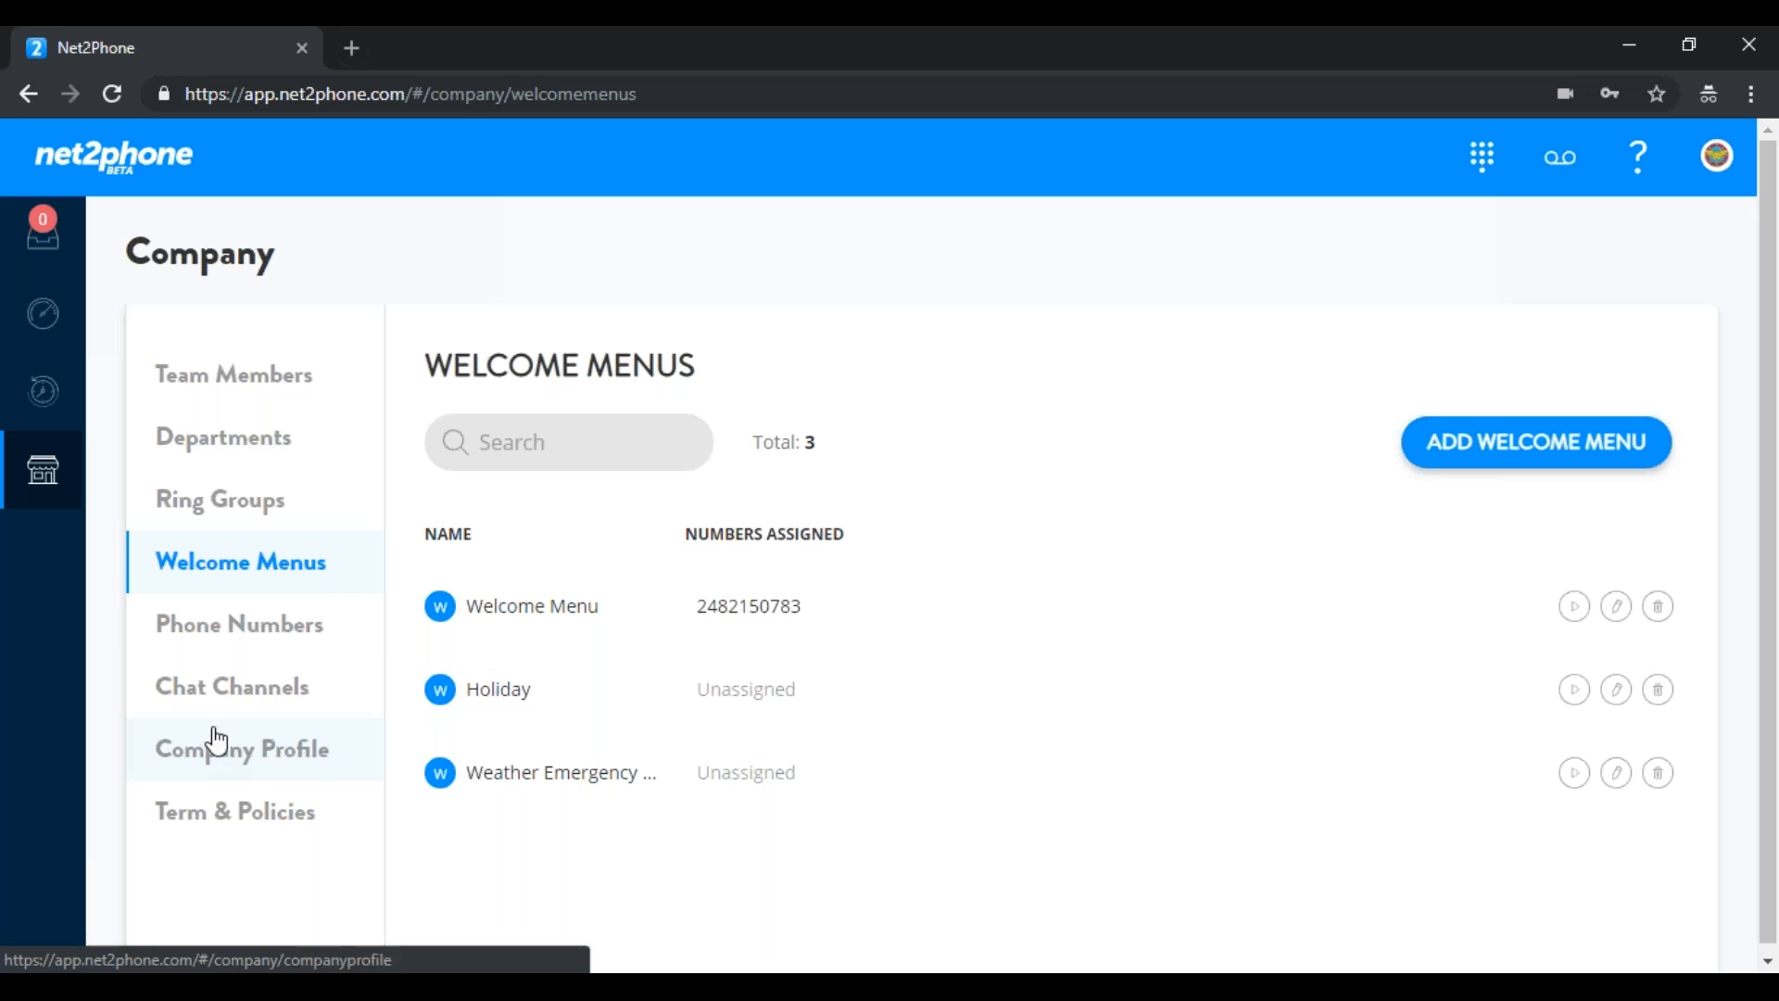
# Scroll through the company's 12 phone numbers and open the Add New Number form
pyautogui.click(231, 634)
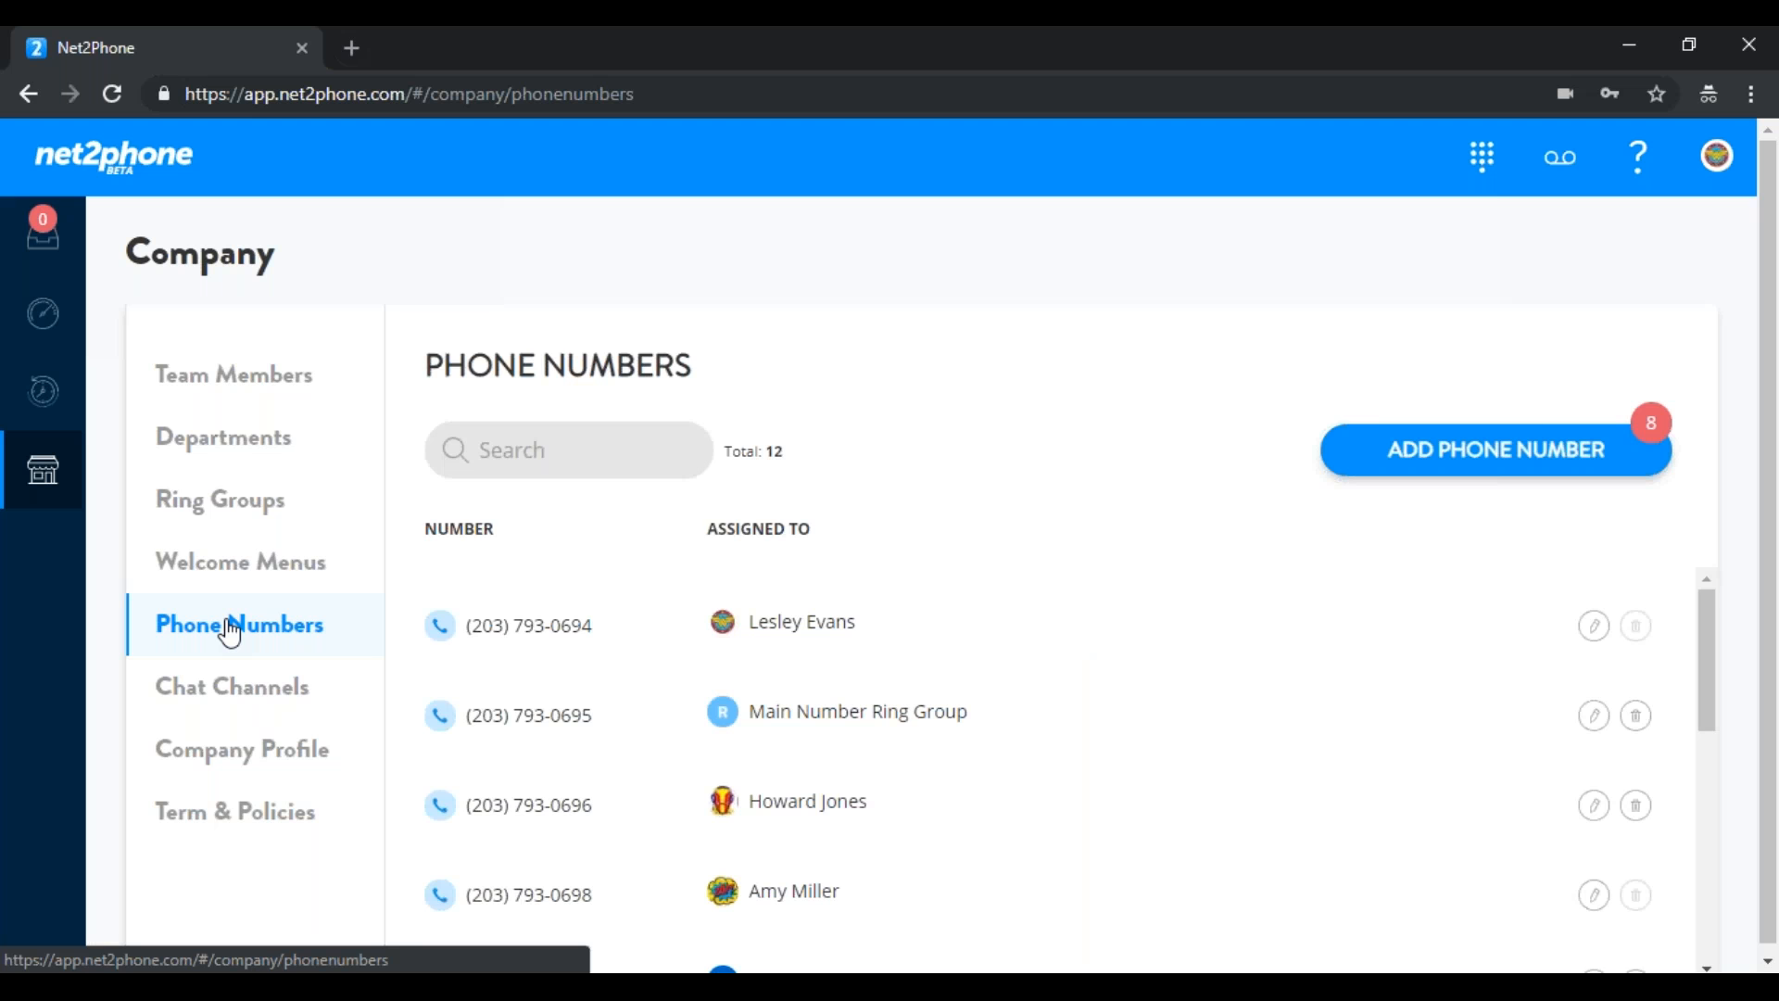
pyautogui.moveTo(804, 710)
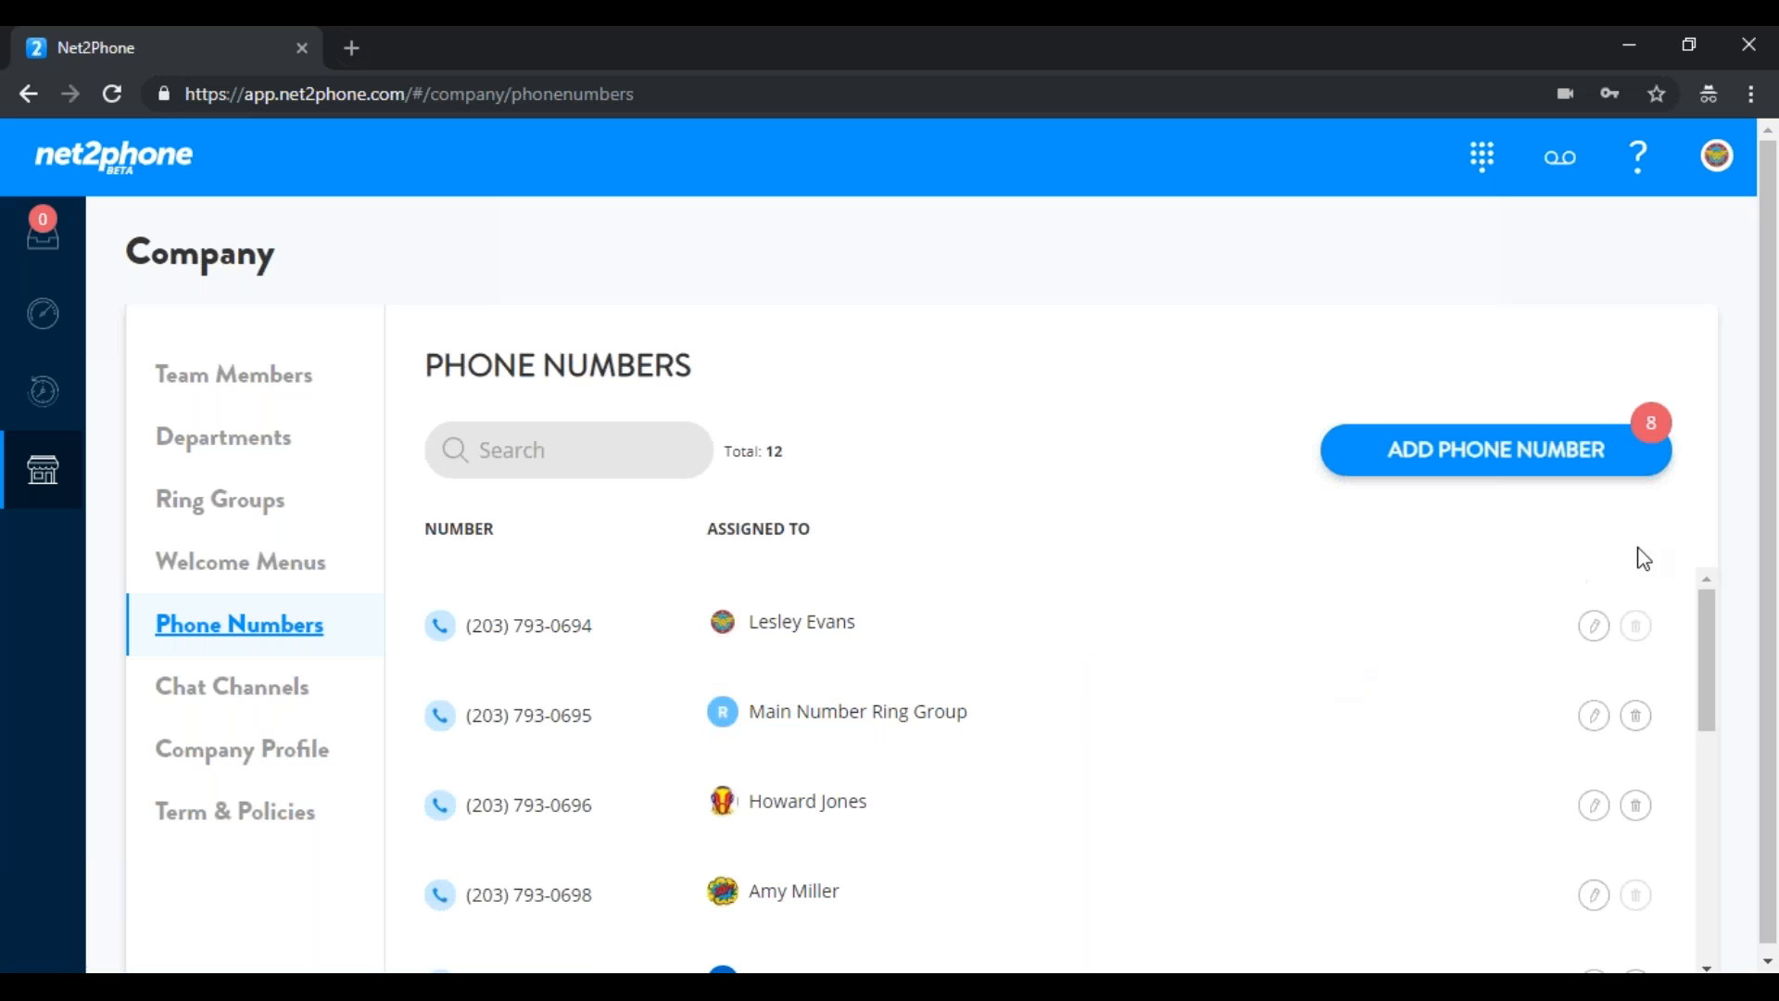
pyautogui.moveTo(1710, 612); pyautogui.dragTo(1710, 653)
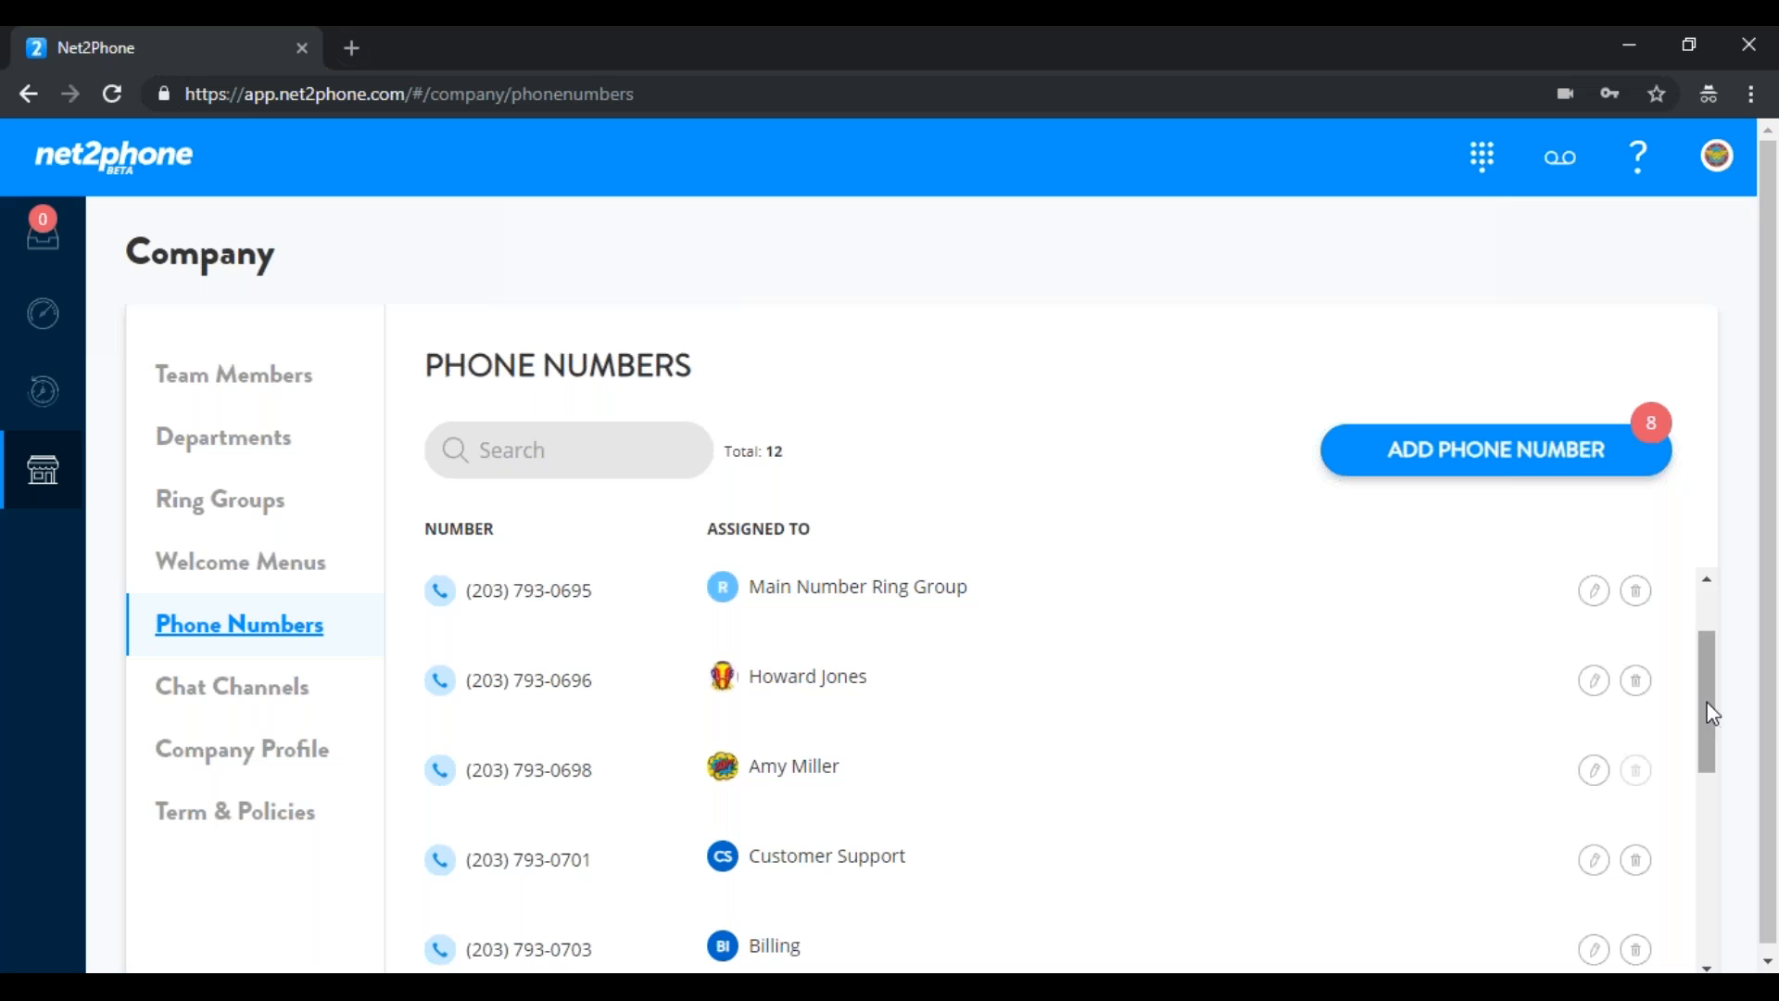
pyautogui.moveTo(1708, 707)
pyautogui.mouseDown()
pyautogui.moveTo(1698, 786)
pyautogui.moveTo(1698, 730)
pyautogui.mouseUp()
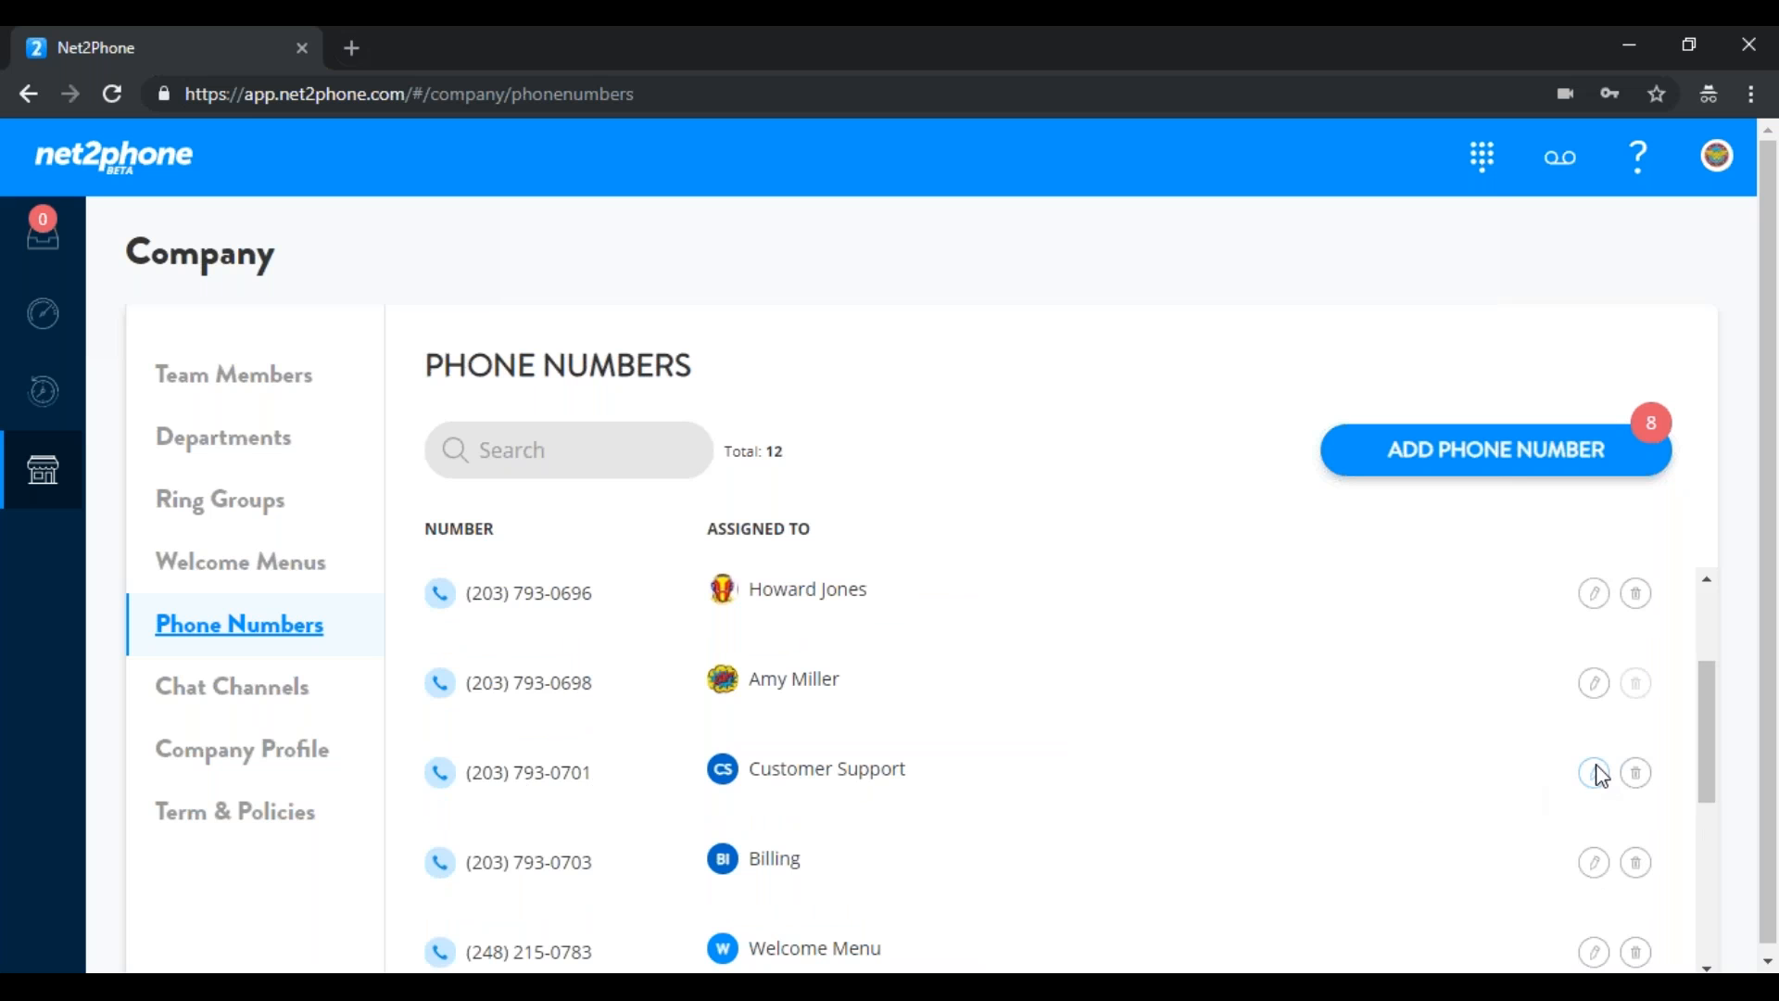
pyautogui.click(1520, 471)
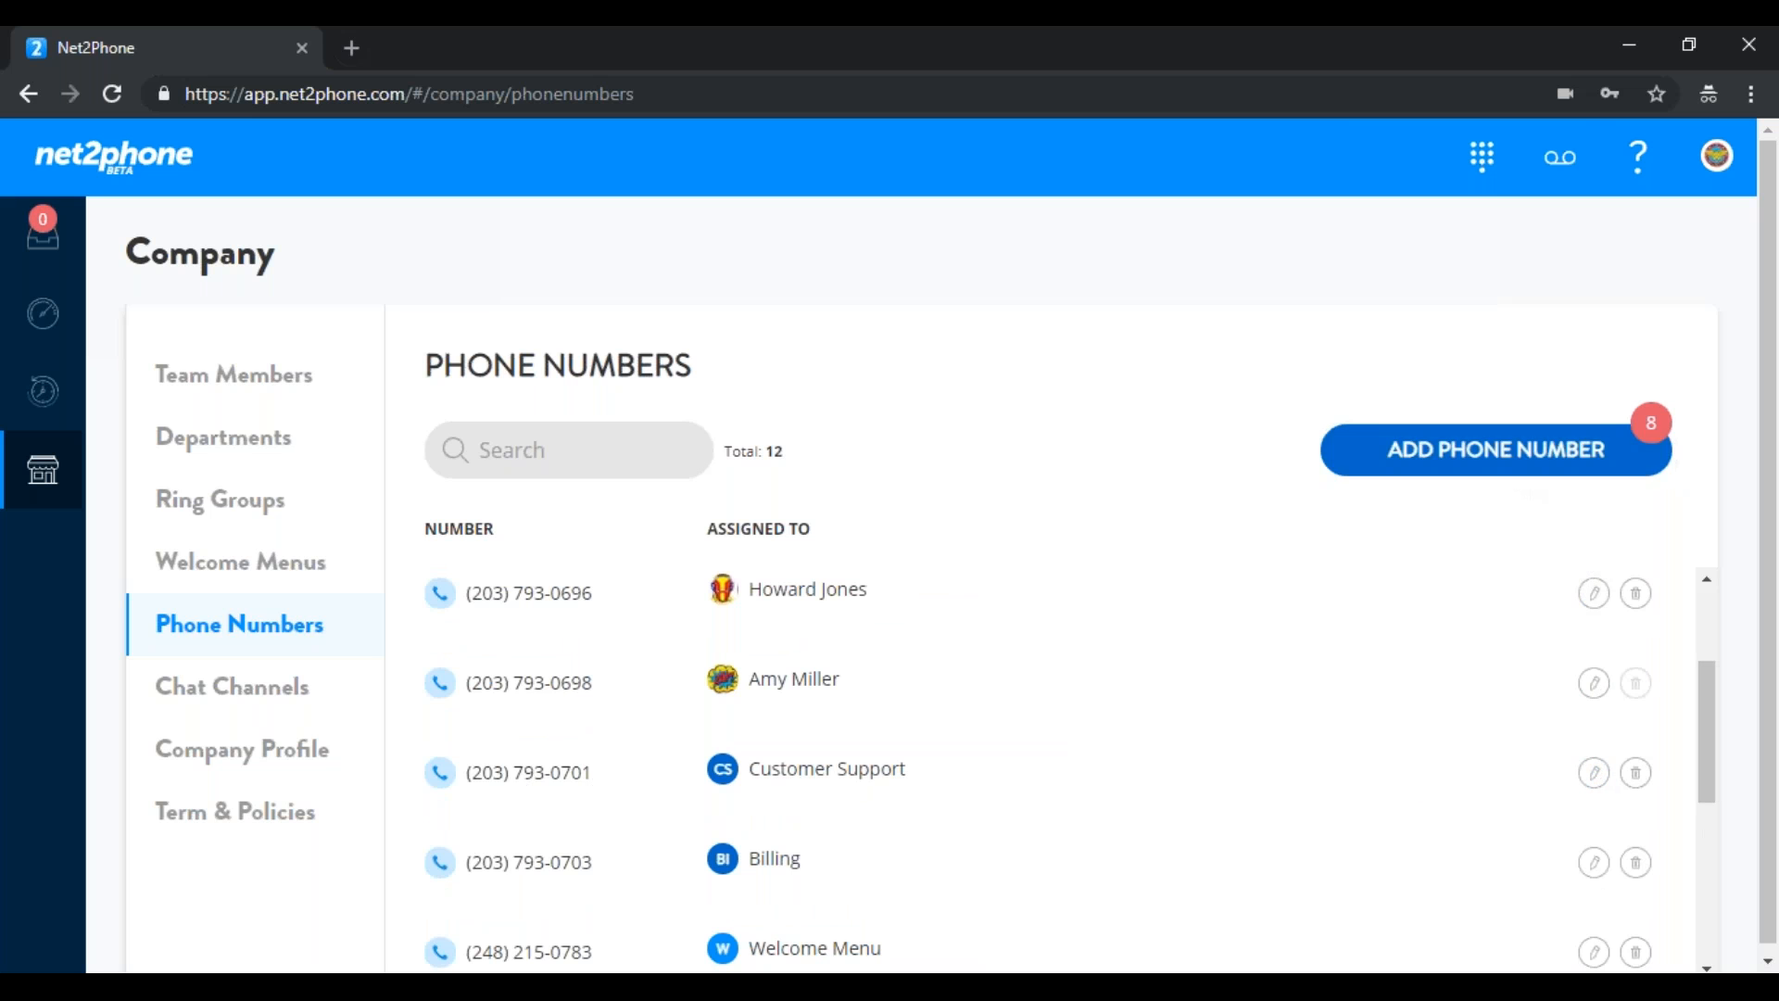
# Pick the first available 262 number and add it assigned to Customer Support
pyautogui.click(845, 518)
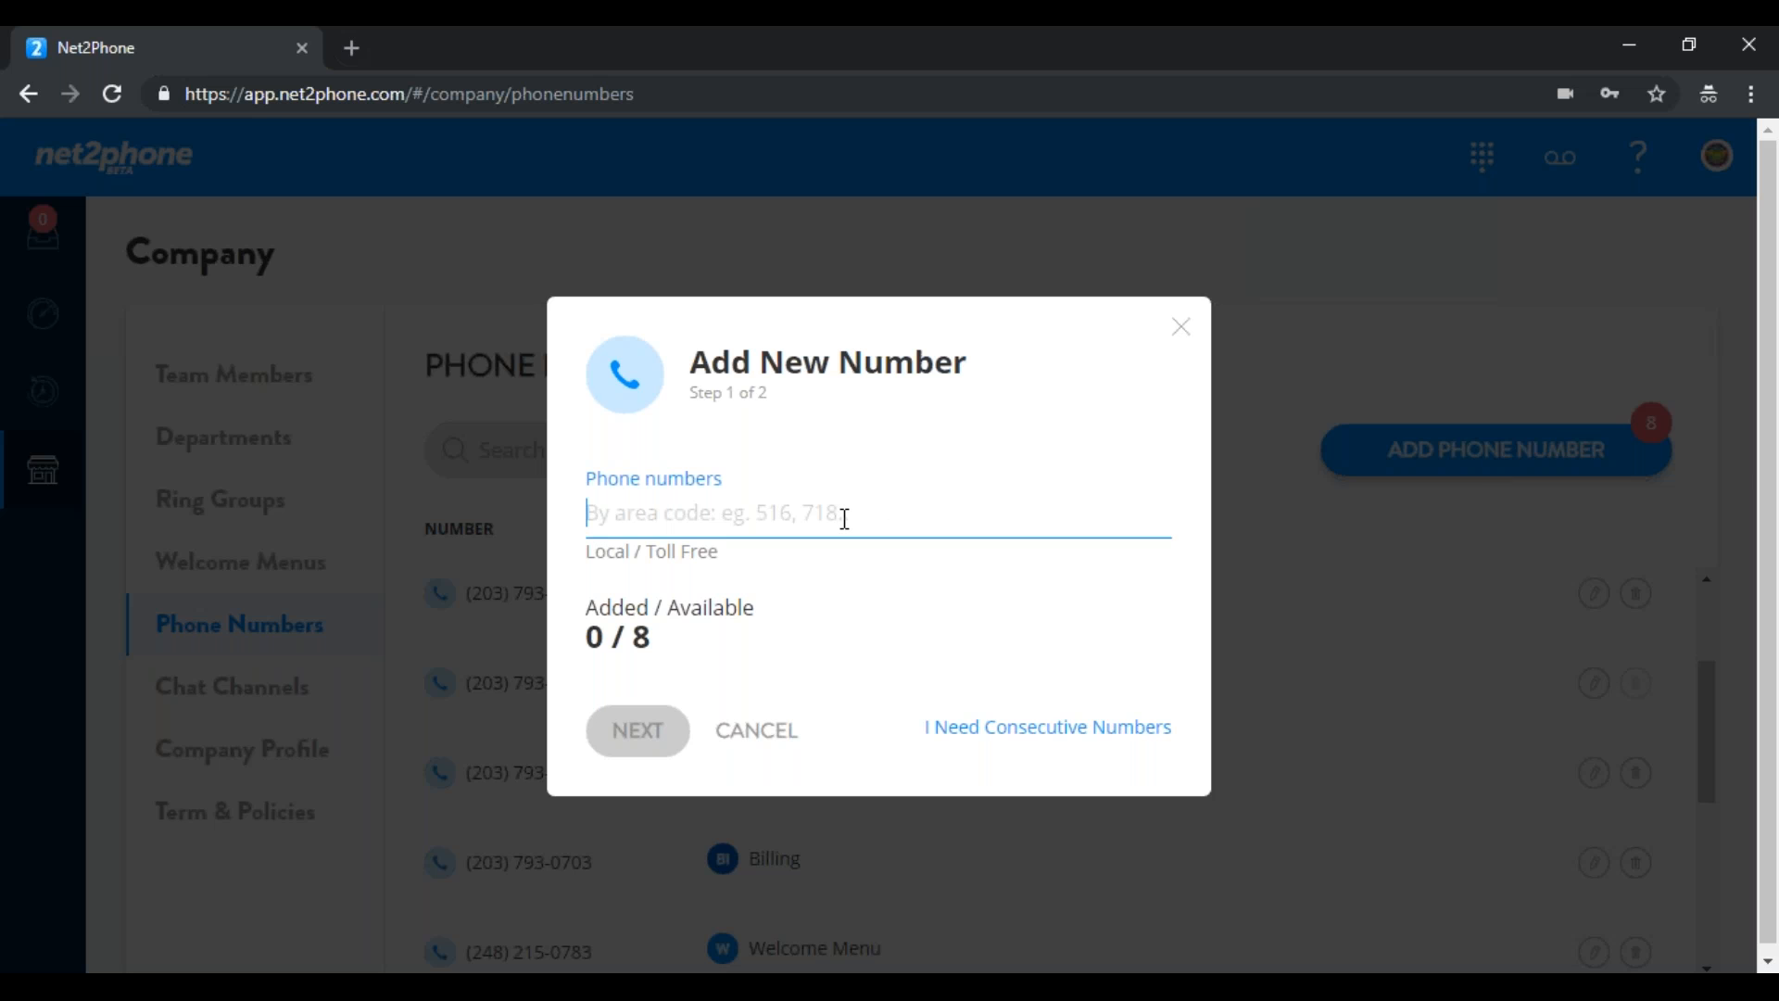
pyautogui.write('262')
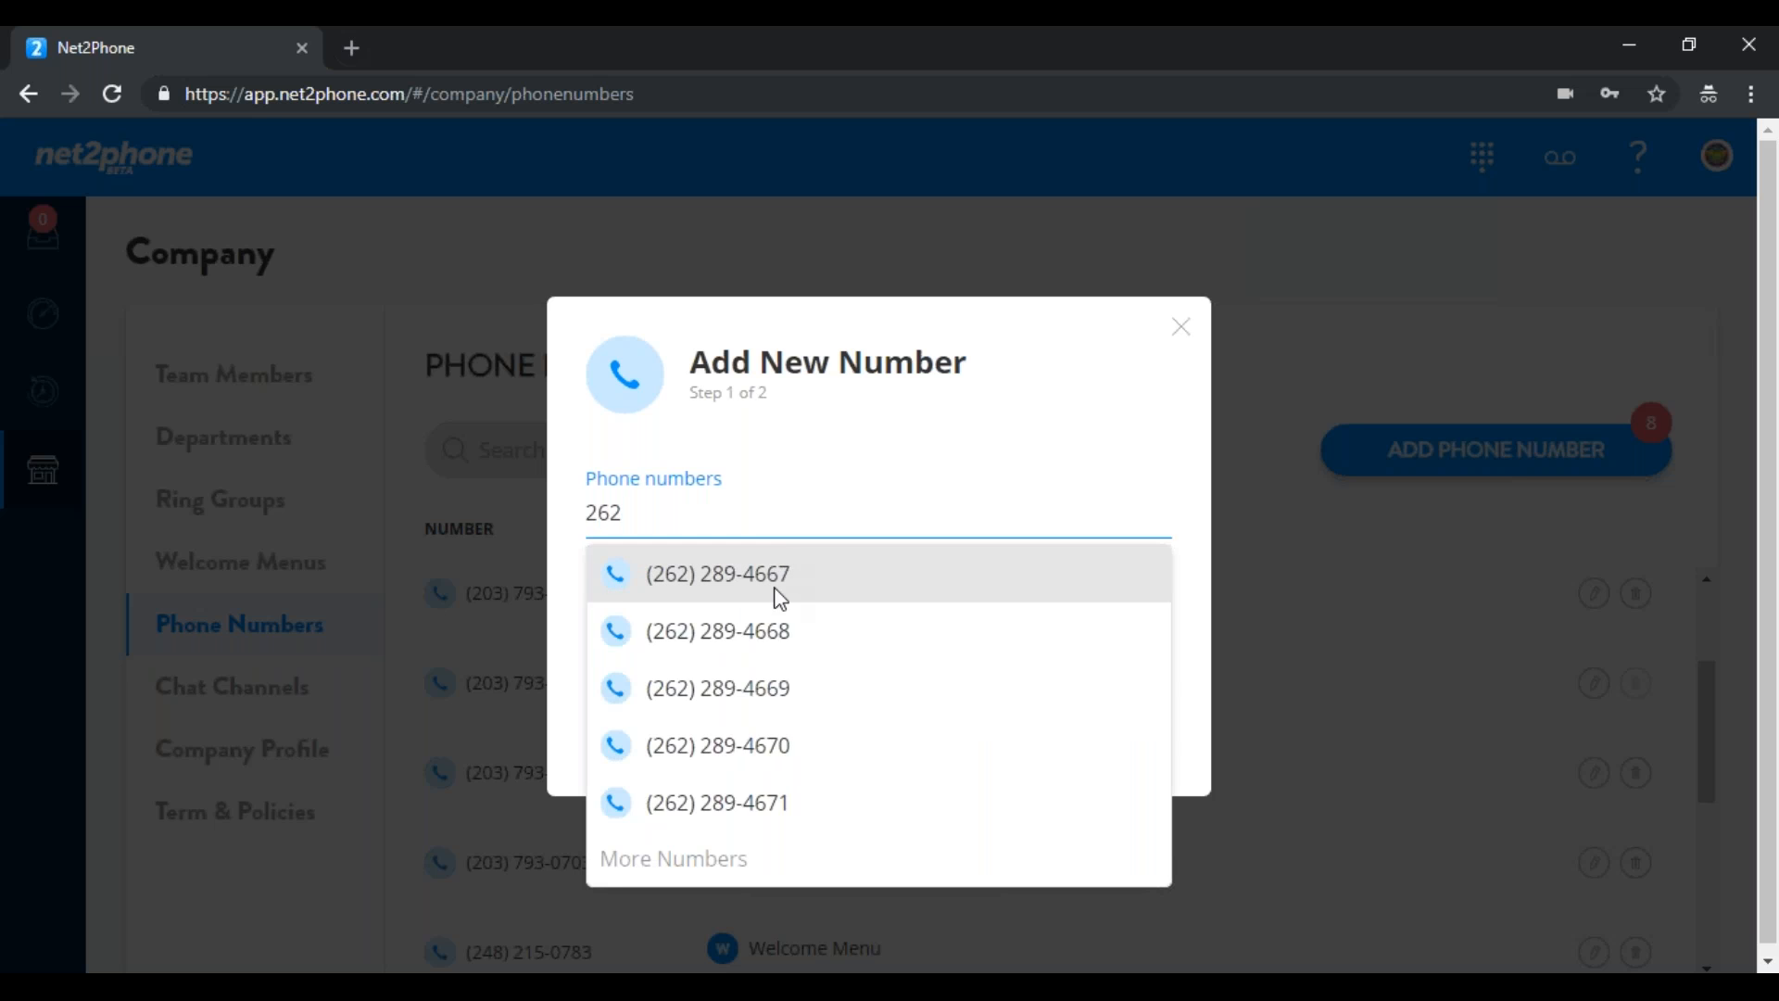
pyautogui.click(692, 862)
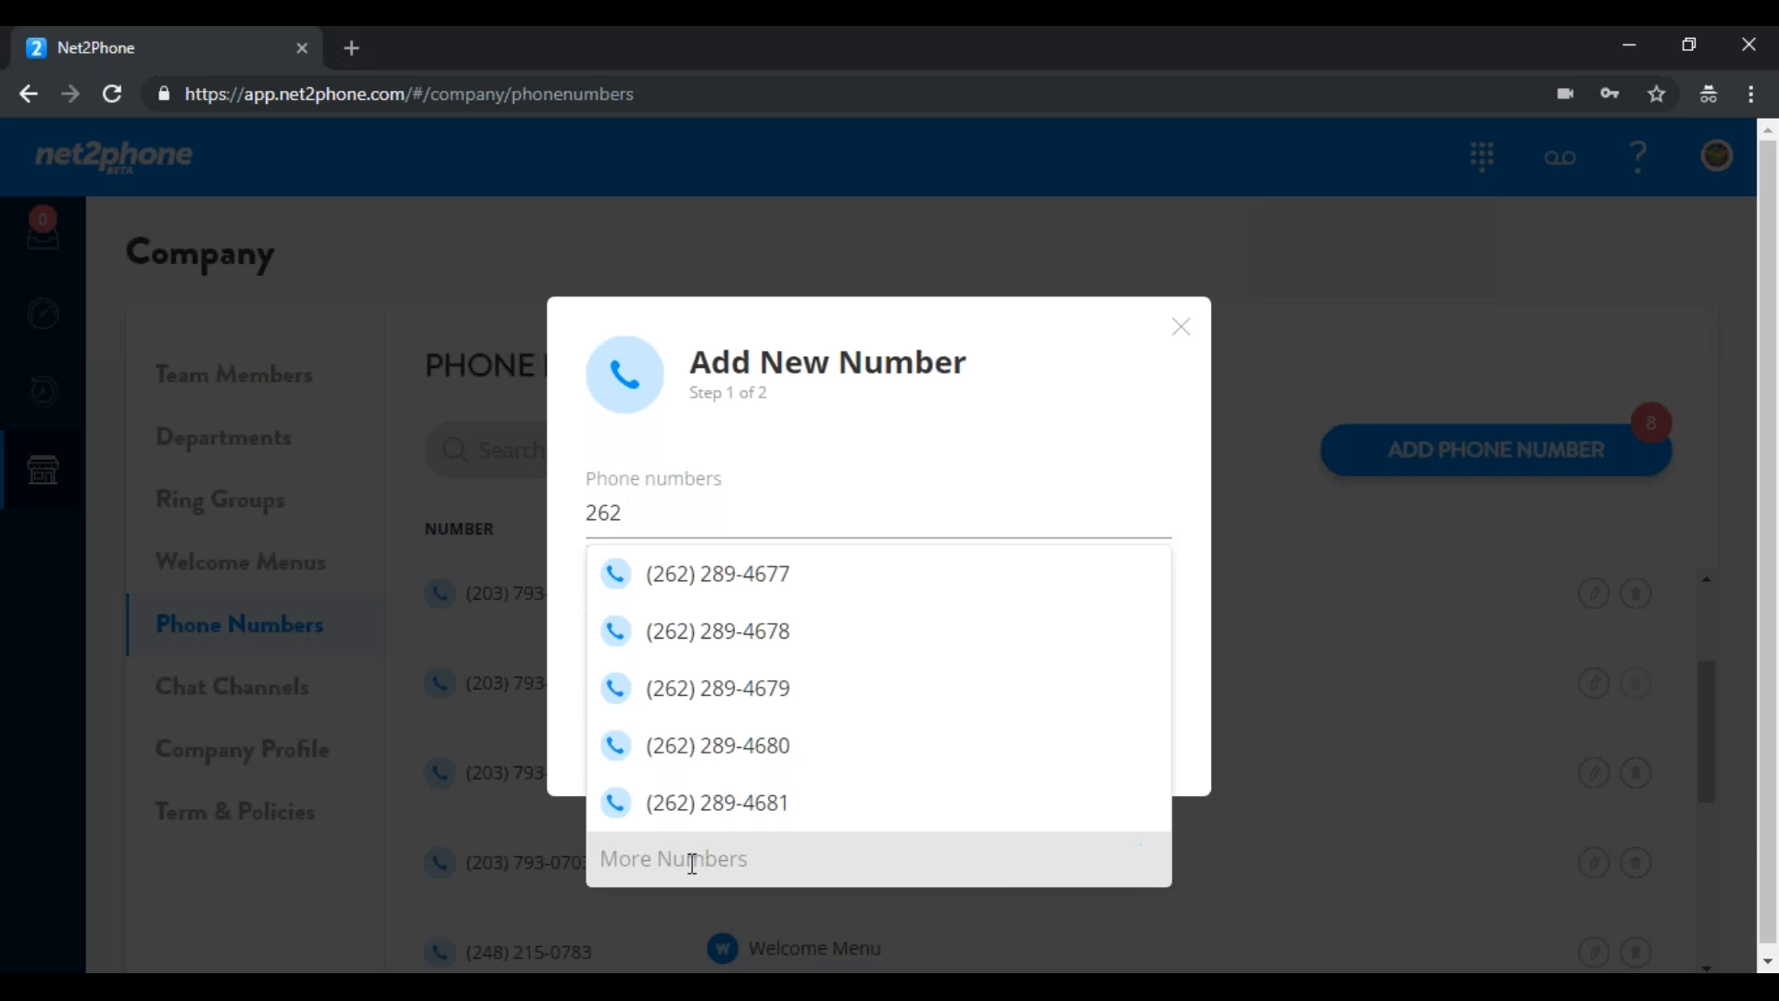
pyautogui.click(730, 593)
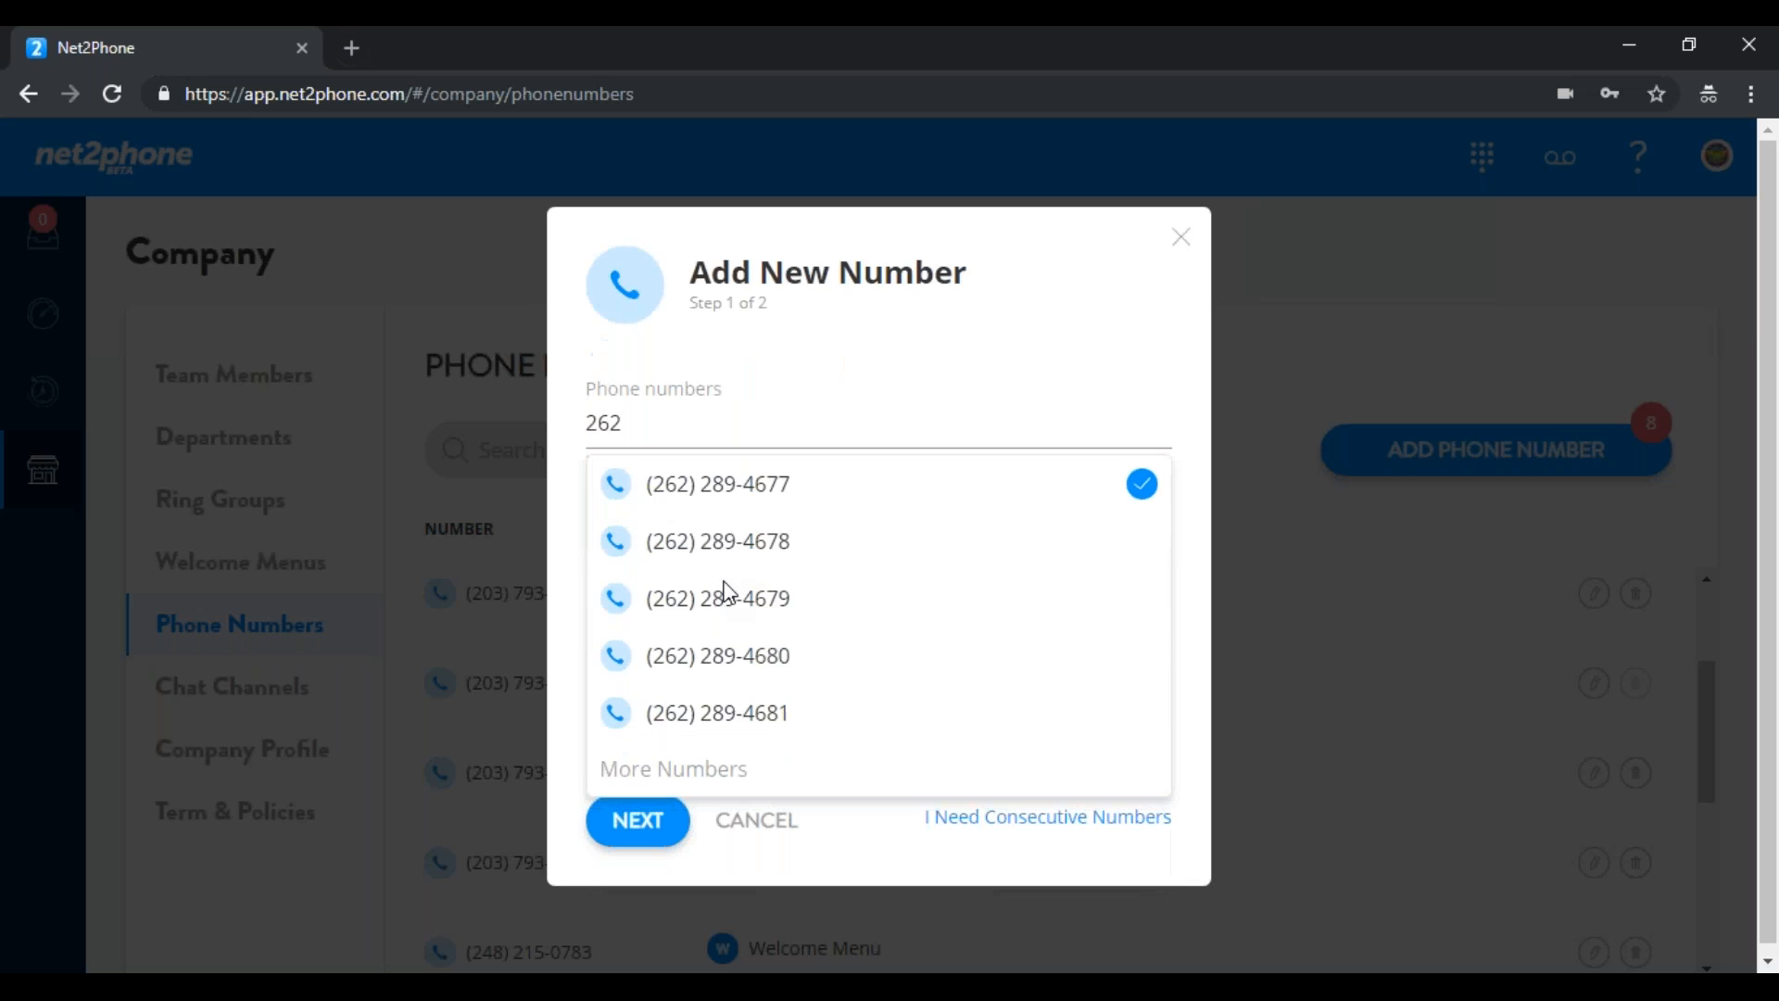
pyautogui.click(809, 332)
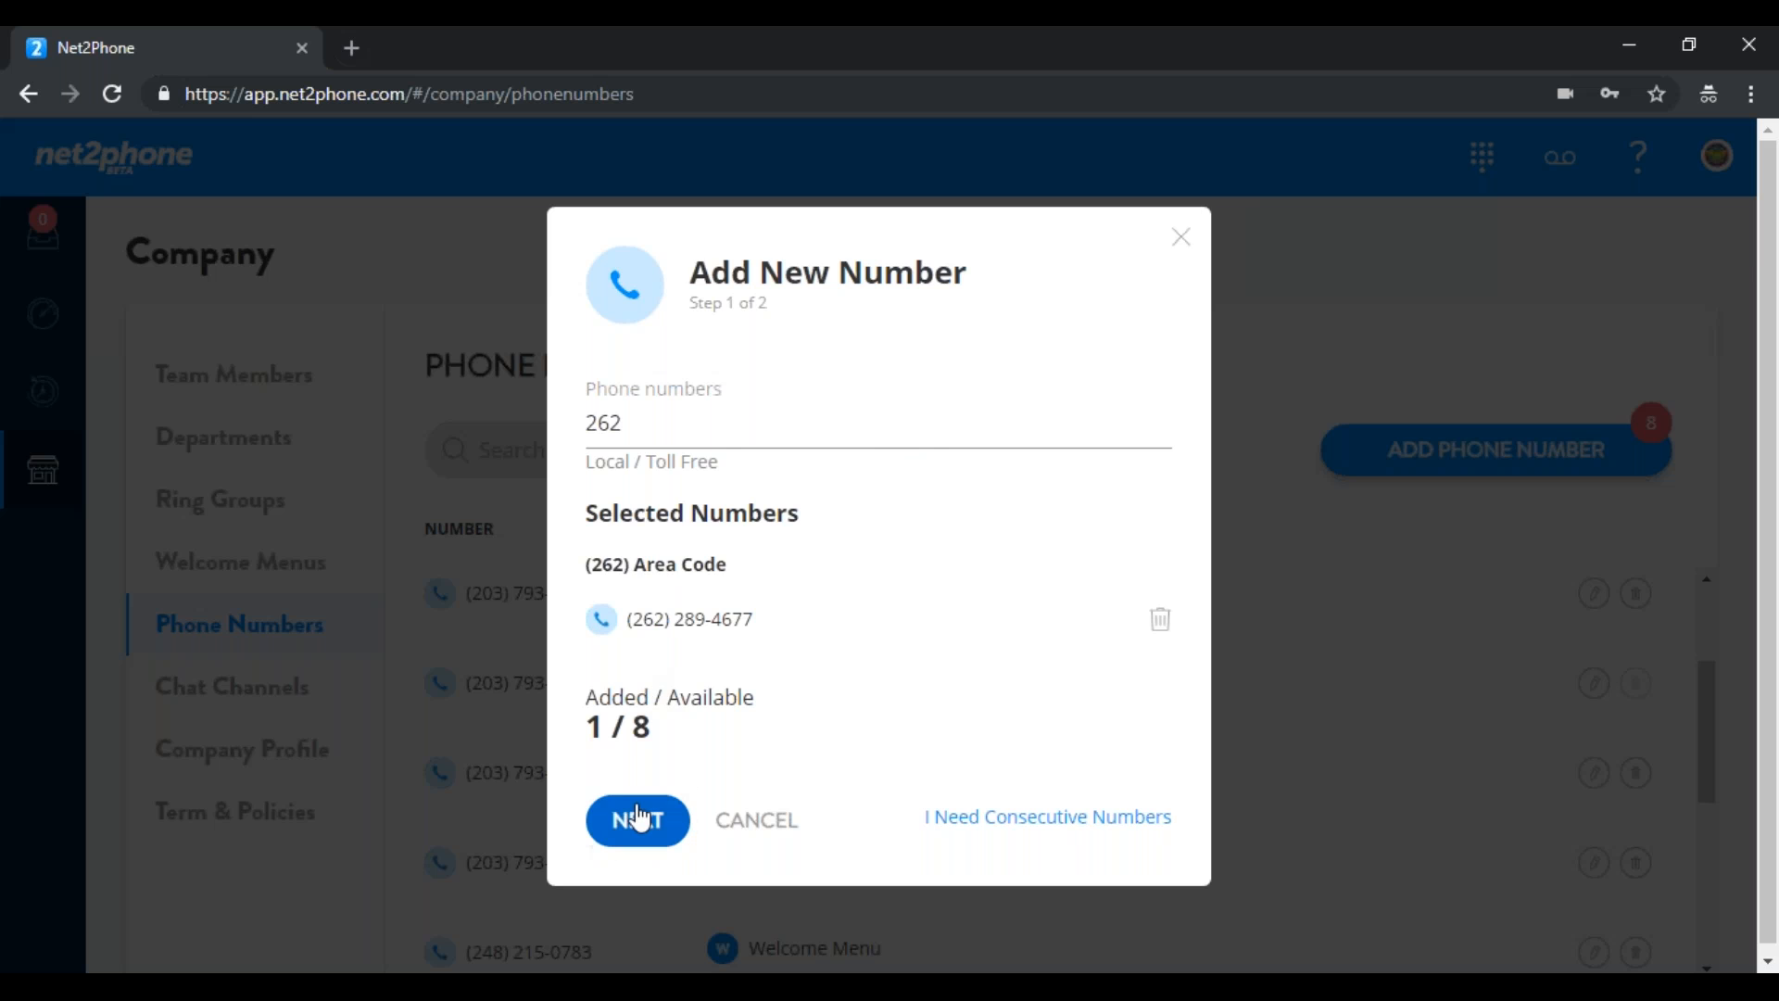
pyautogui.click(639, 817)
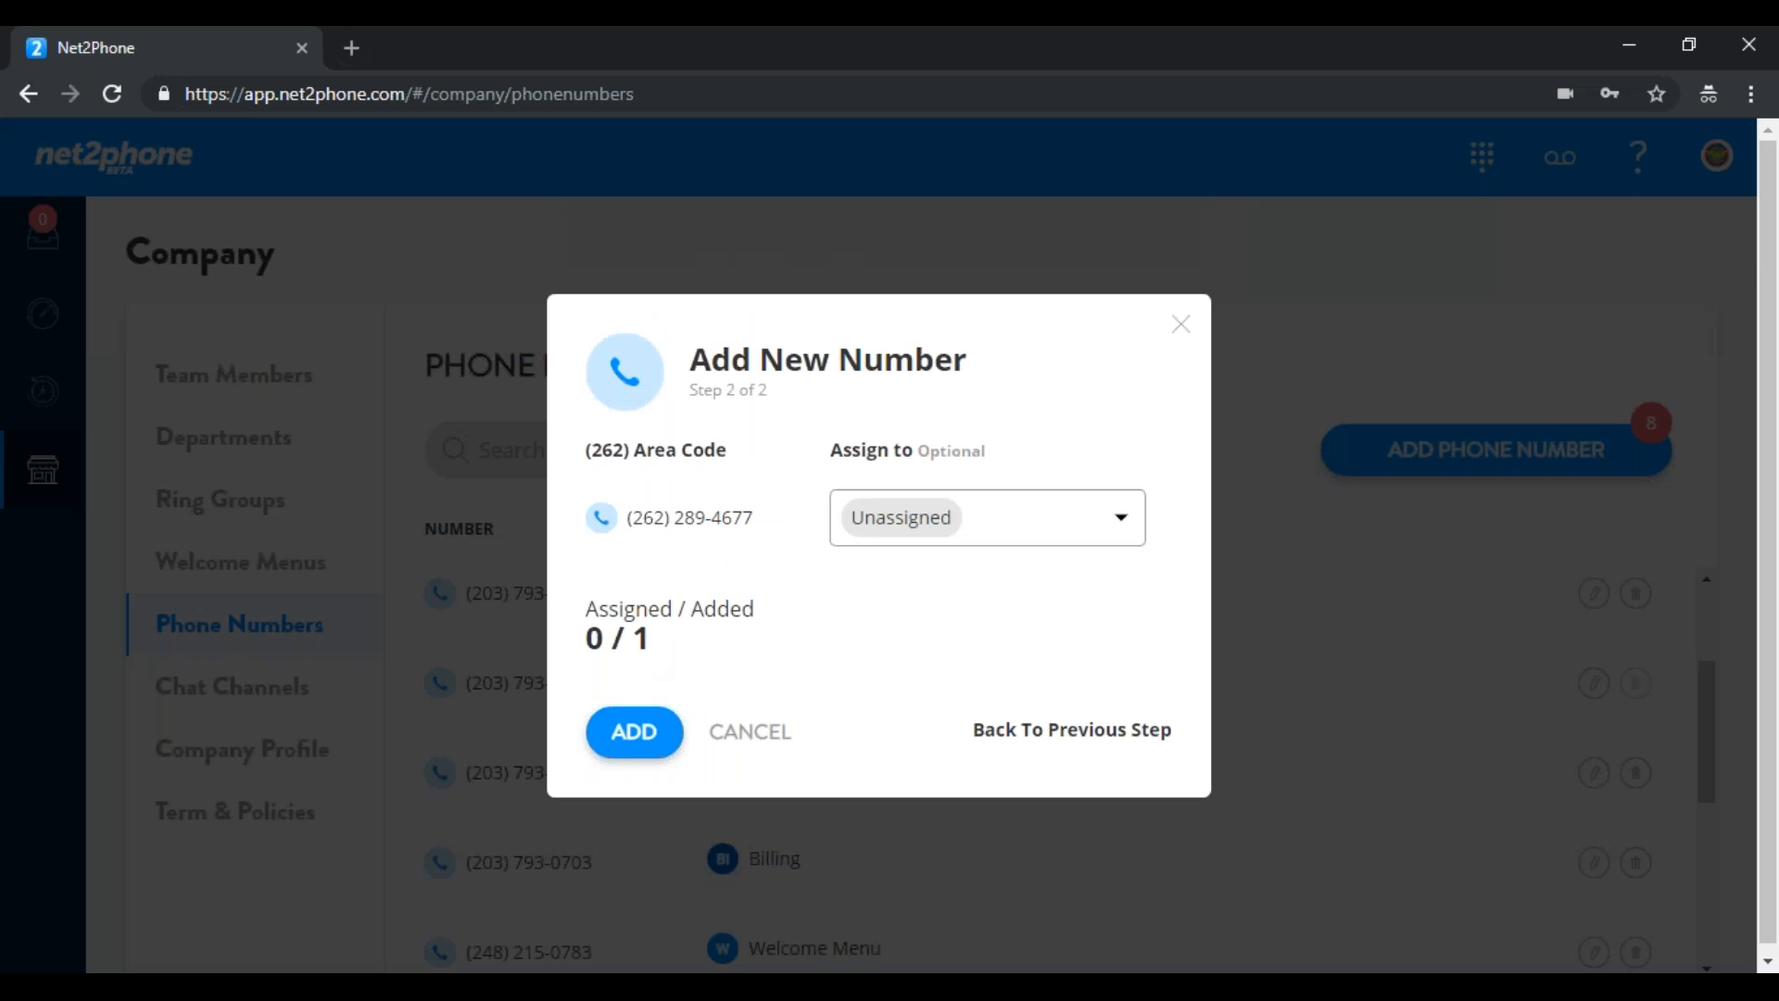
pyautogui.click(1126, 525)
pyautogui.moveTo(1066, 658)
pyautogui.click(1266, 582)
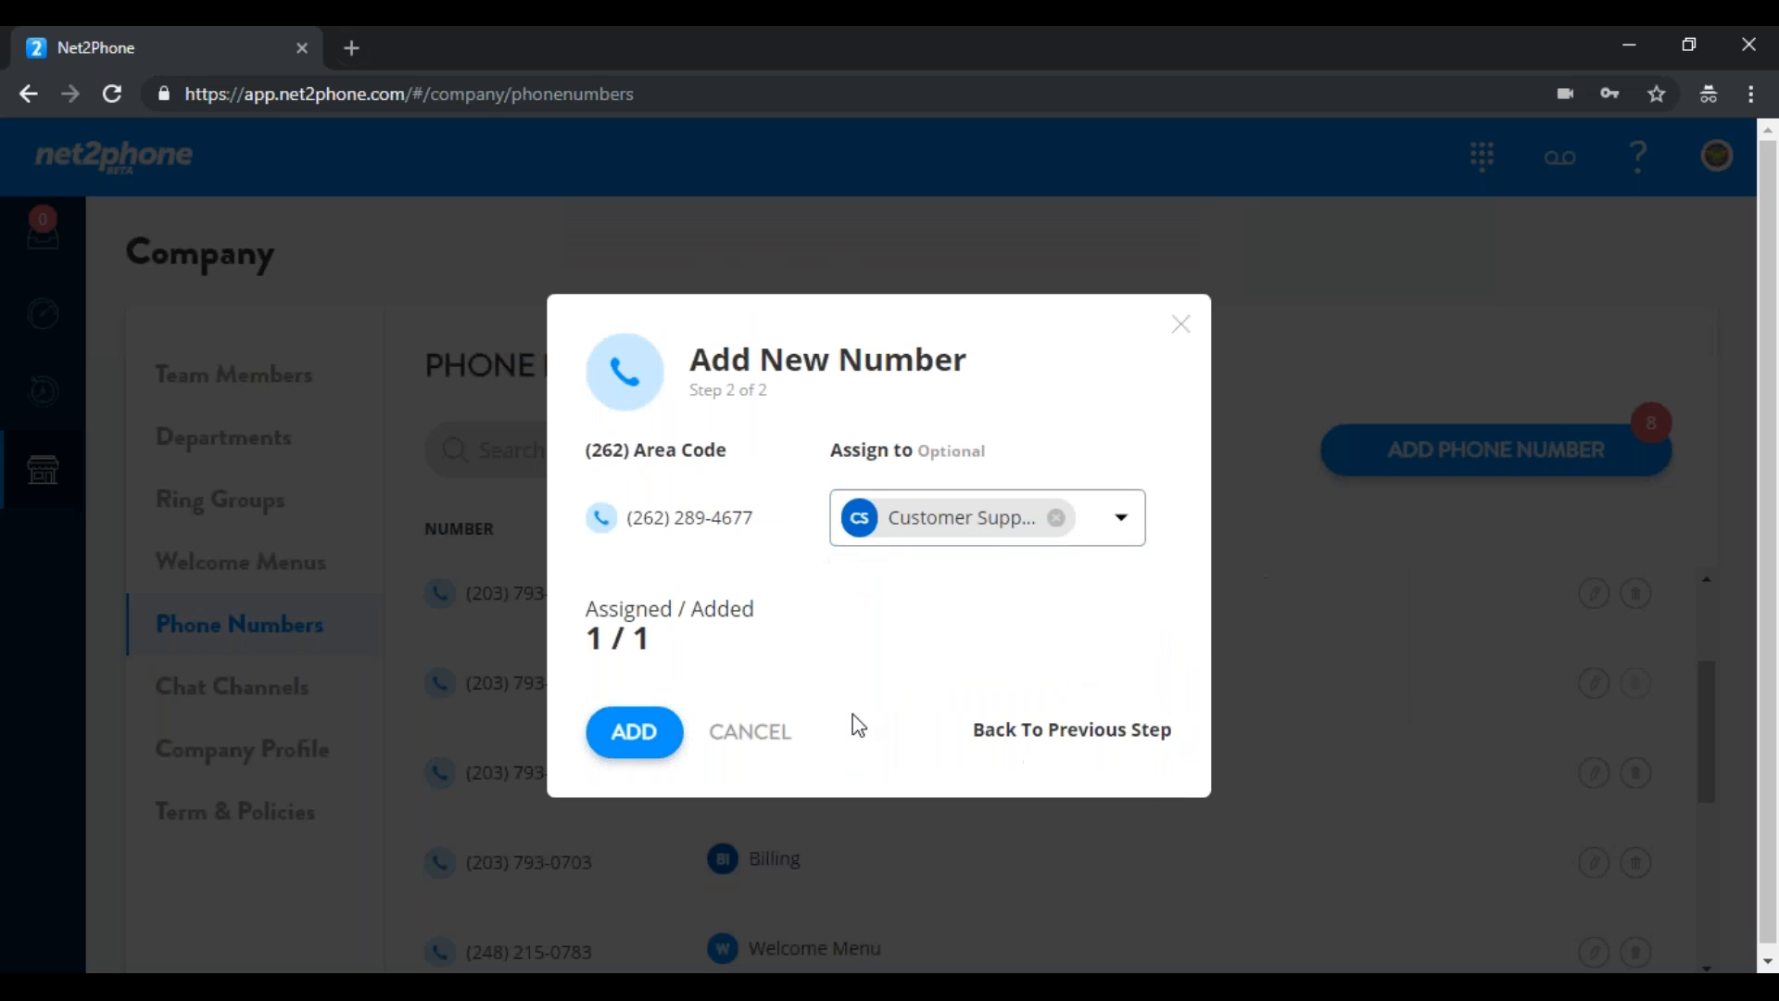
pyautogui.click(640, 746)
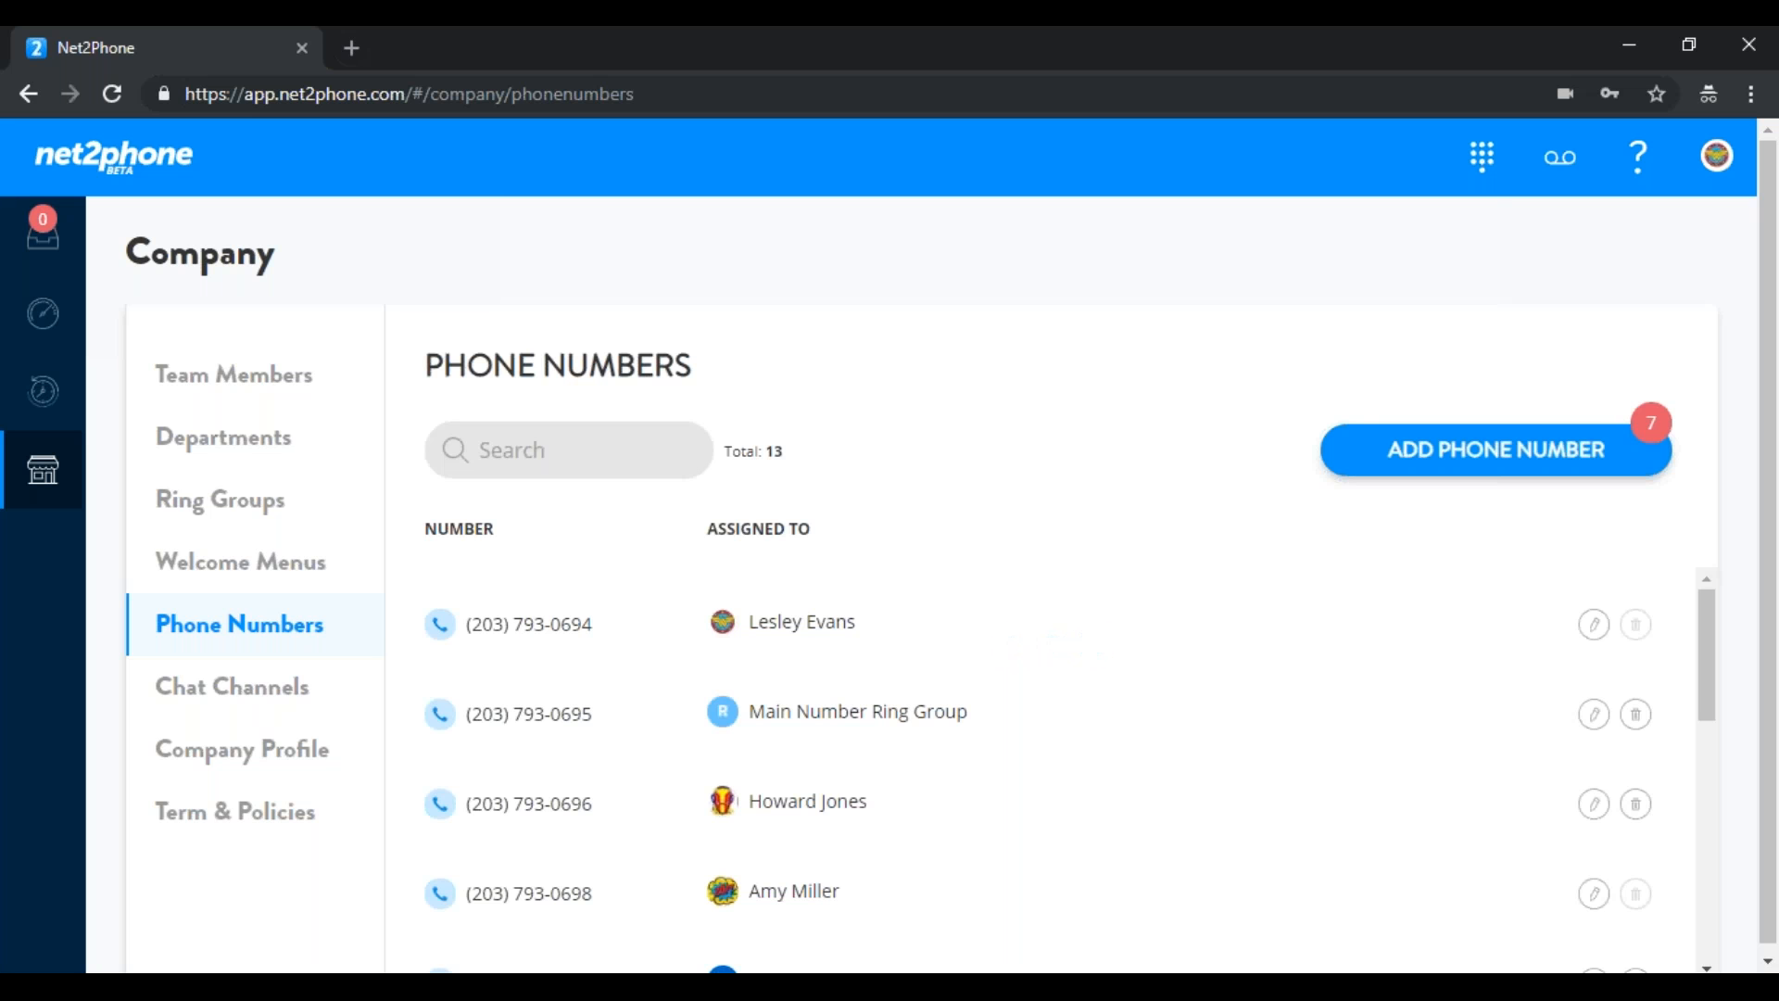
pyautogui.moveTo(1710, 669); pyautogui.dragTo(1692, 781)
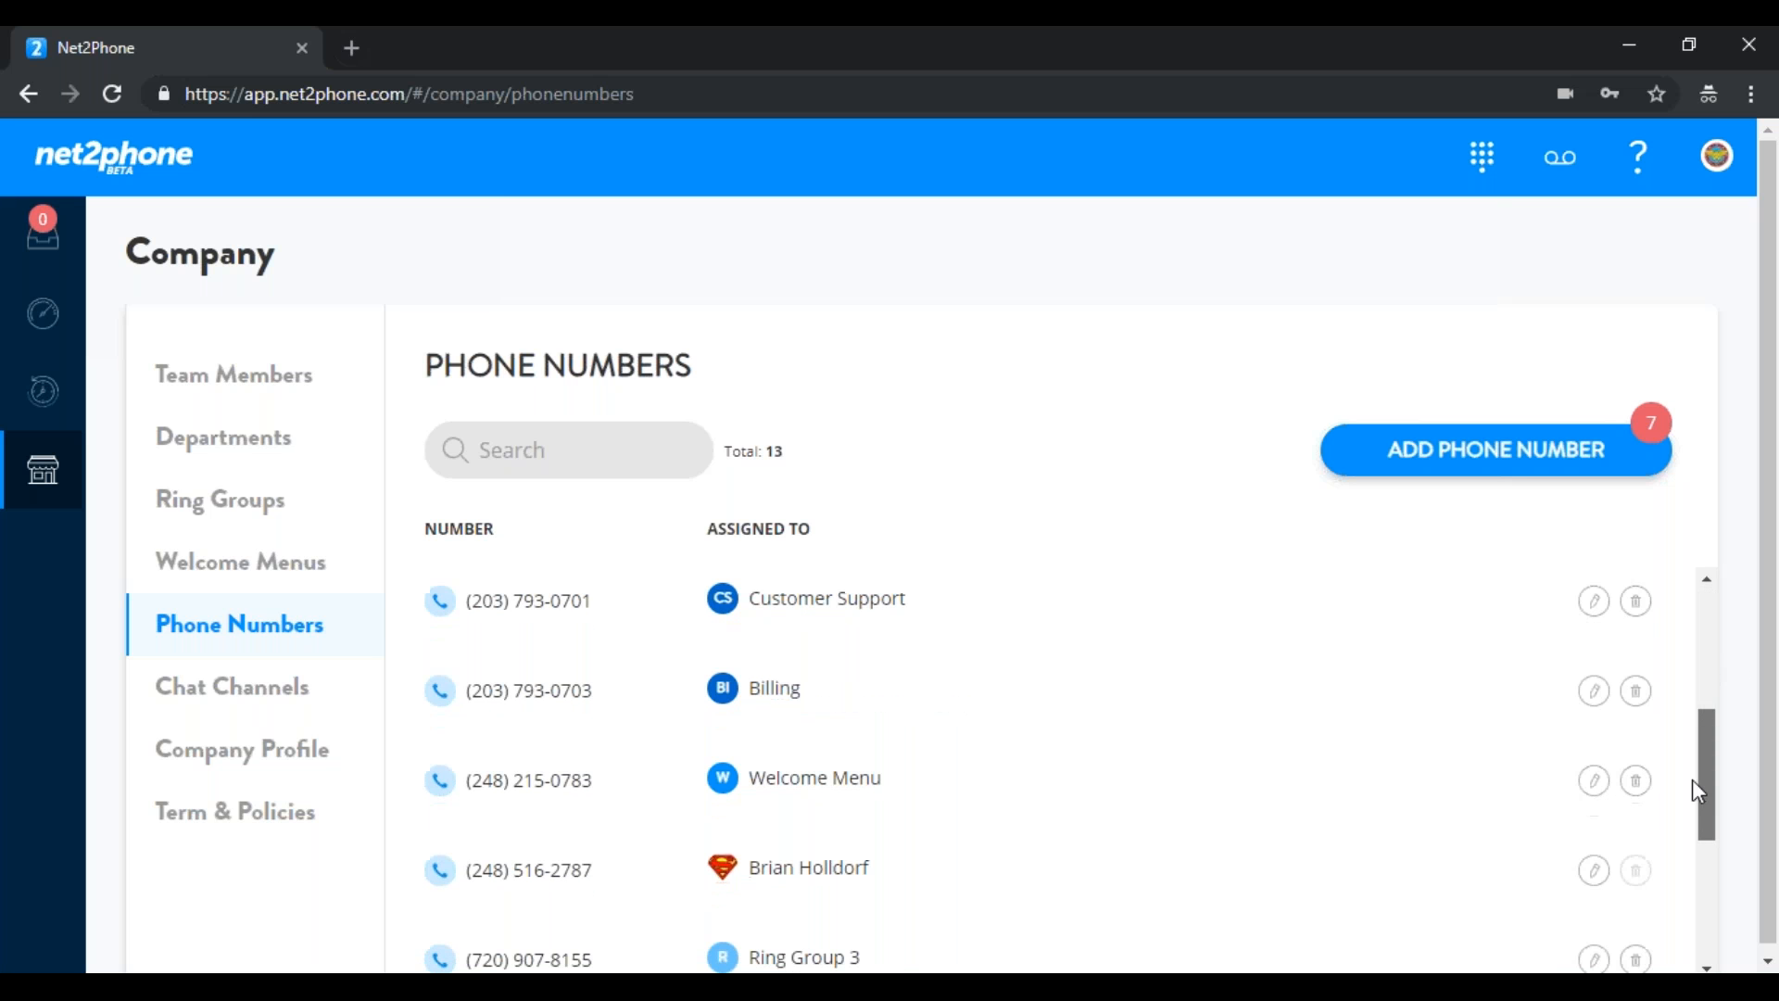
pyautogui.click(1595, 876)
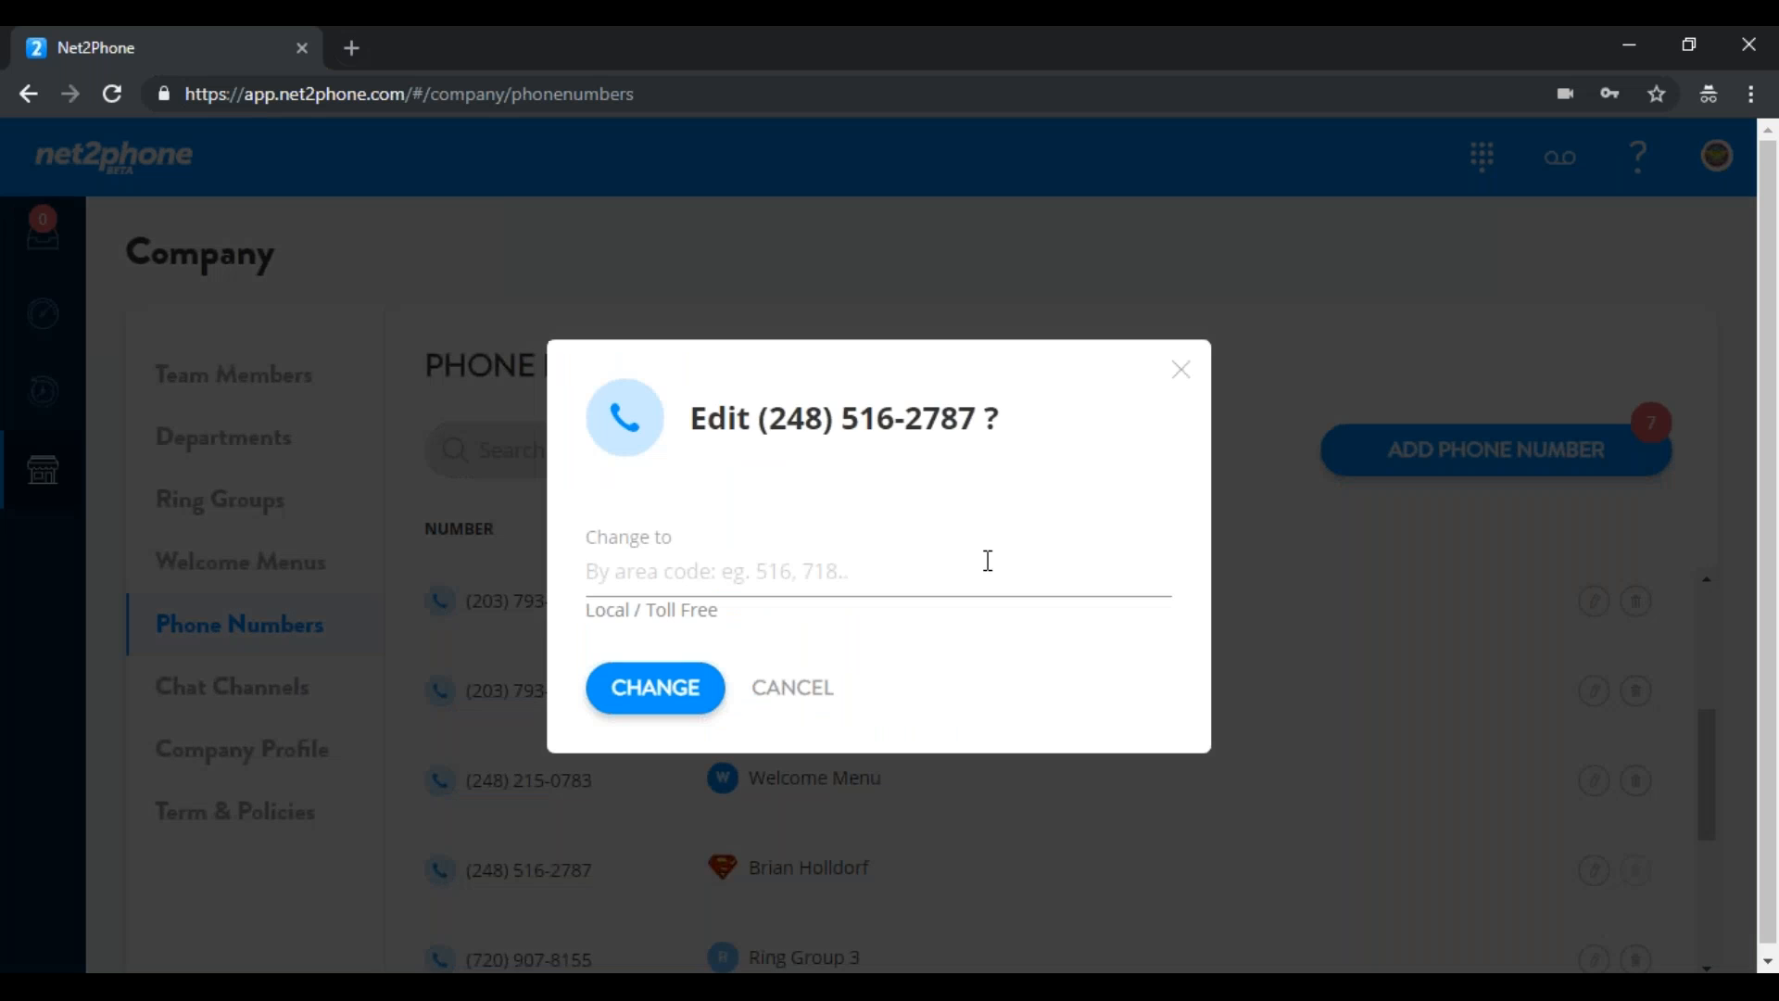
pyautogui.click(610, 582)
pyautogui.write('28')
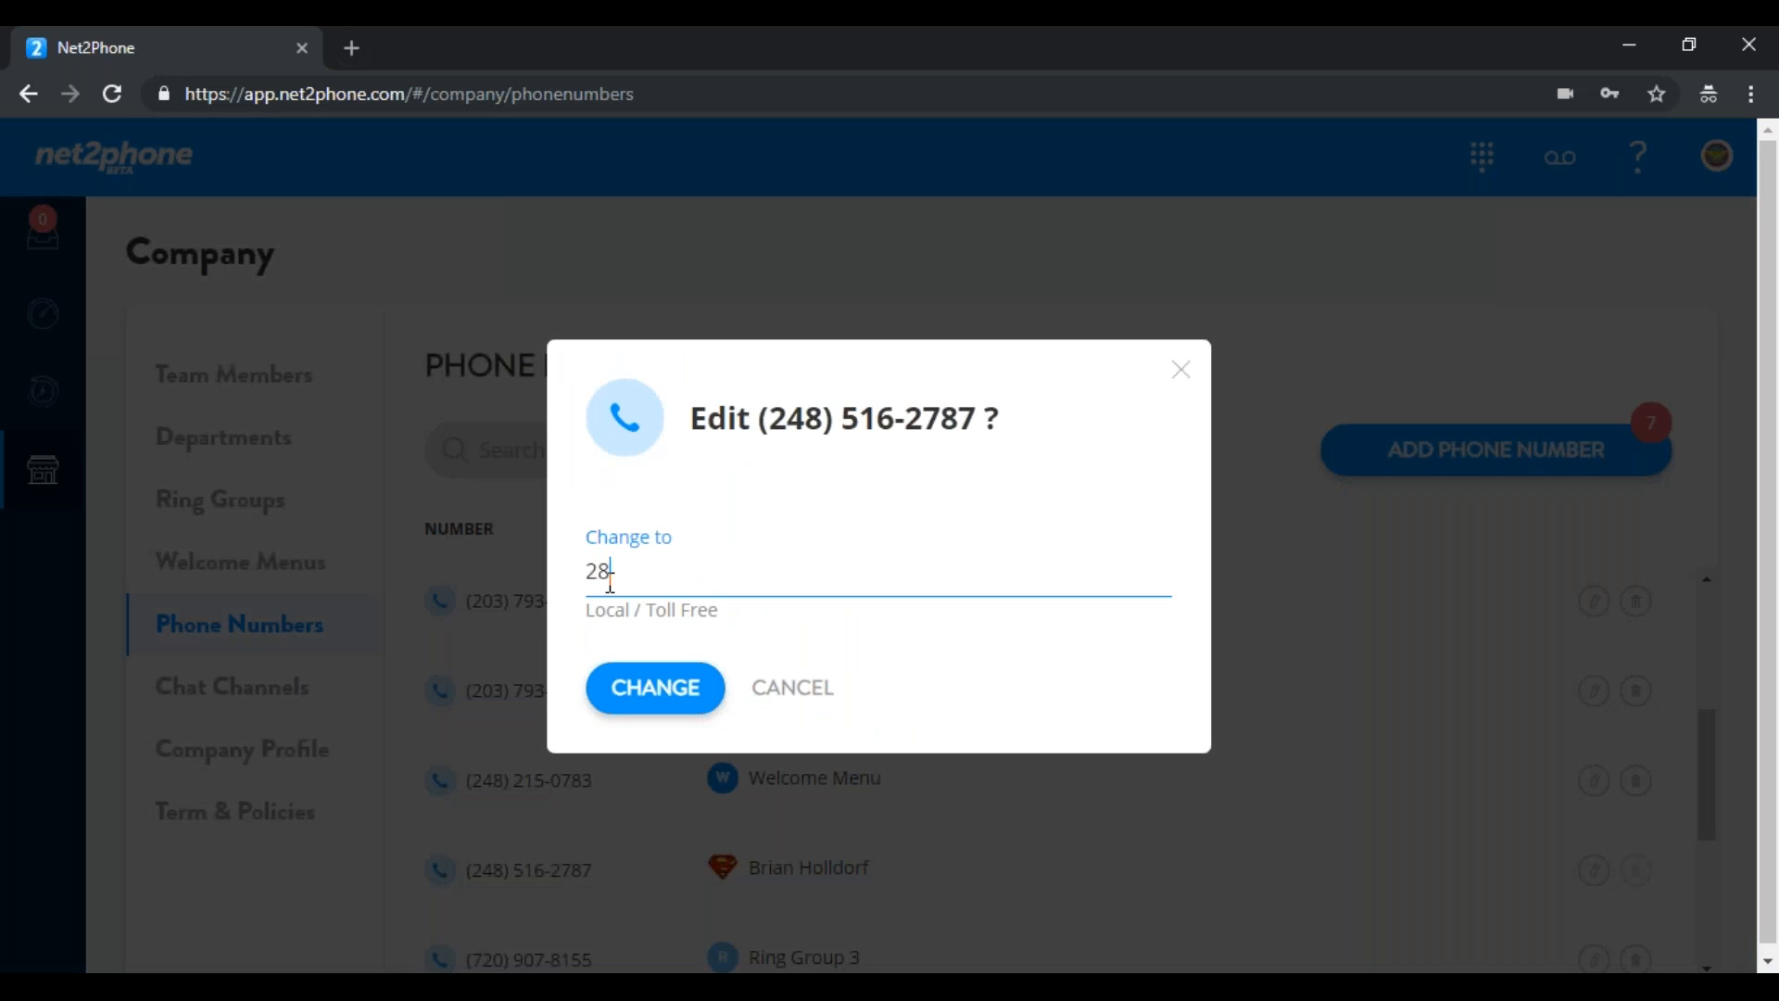
pyautogui.write('0')
pyautogui.press('BackSpace')
pyautogui.press('BackSpace')
pyautogui.press('BackSpace')
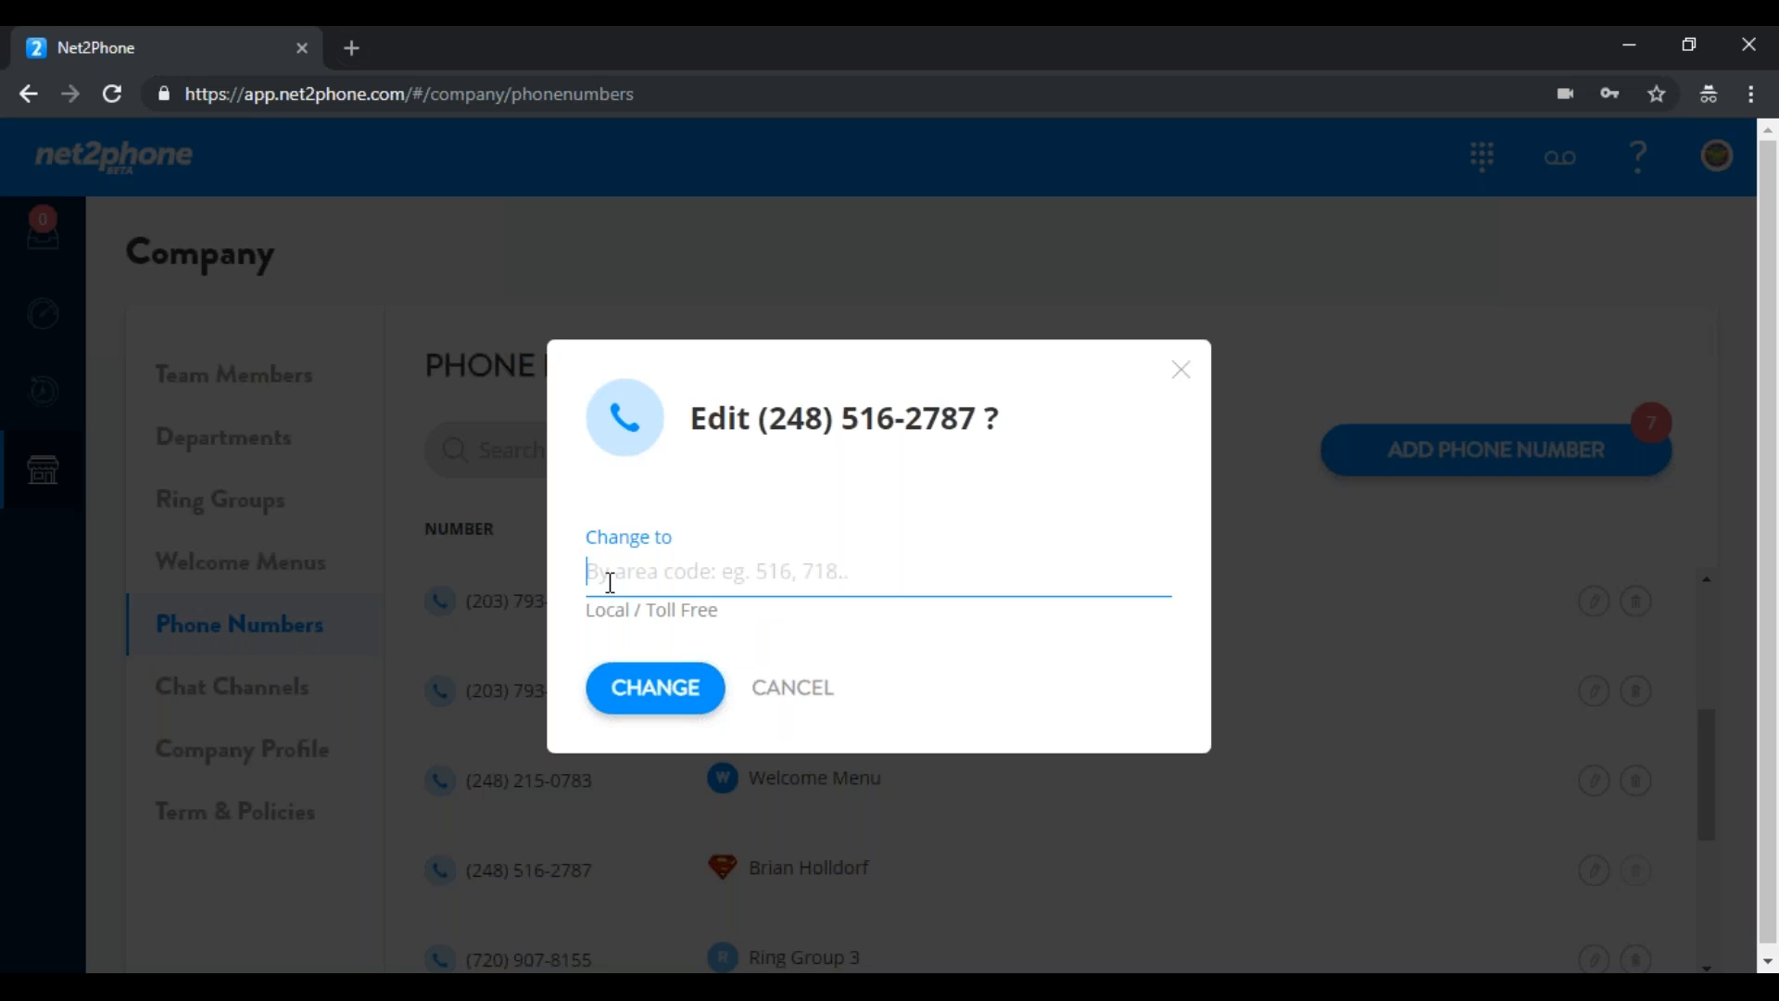
pyautogui.write('203')
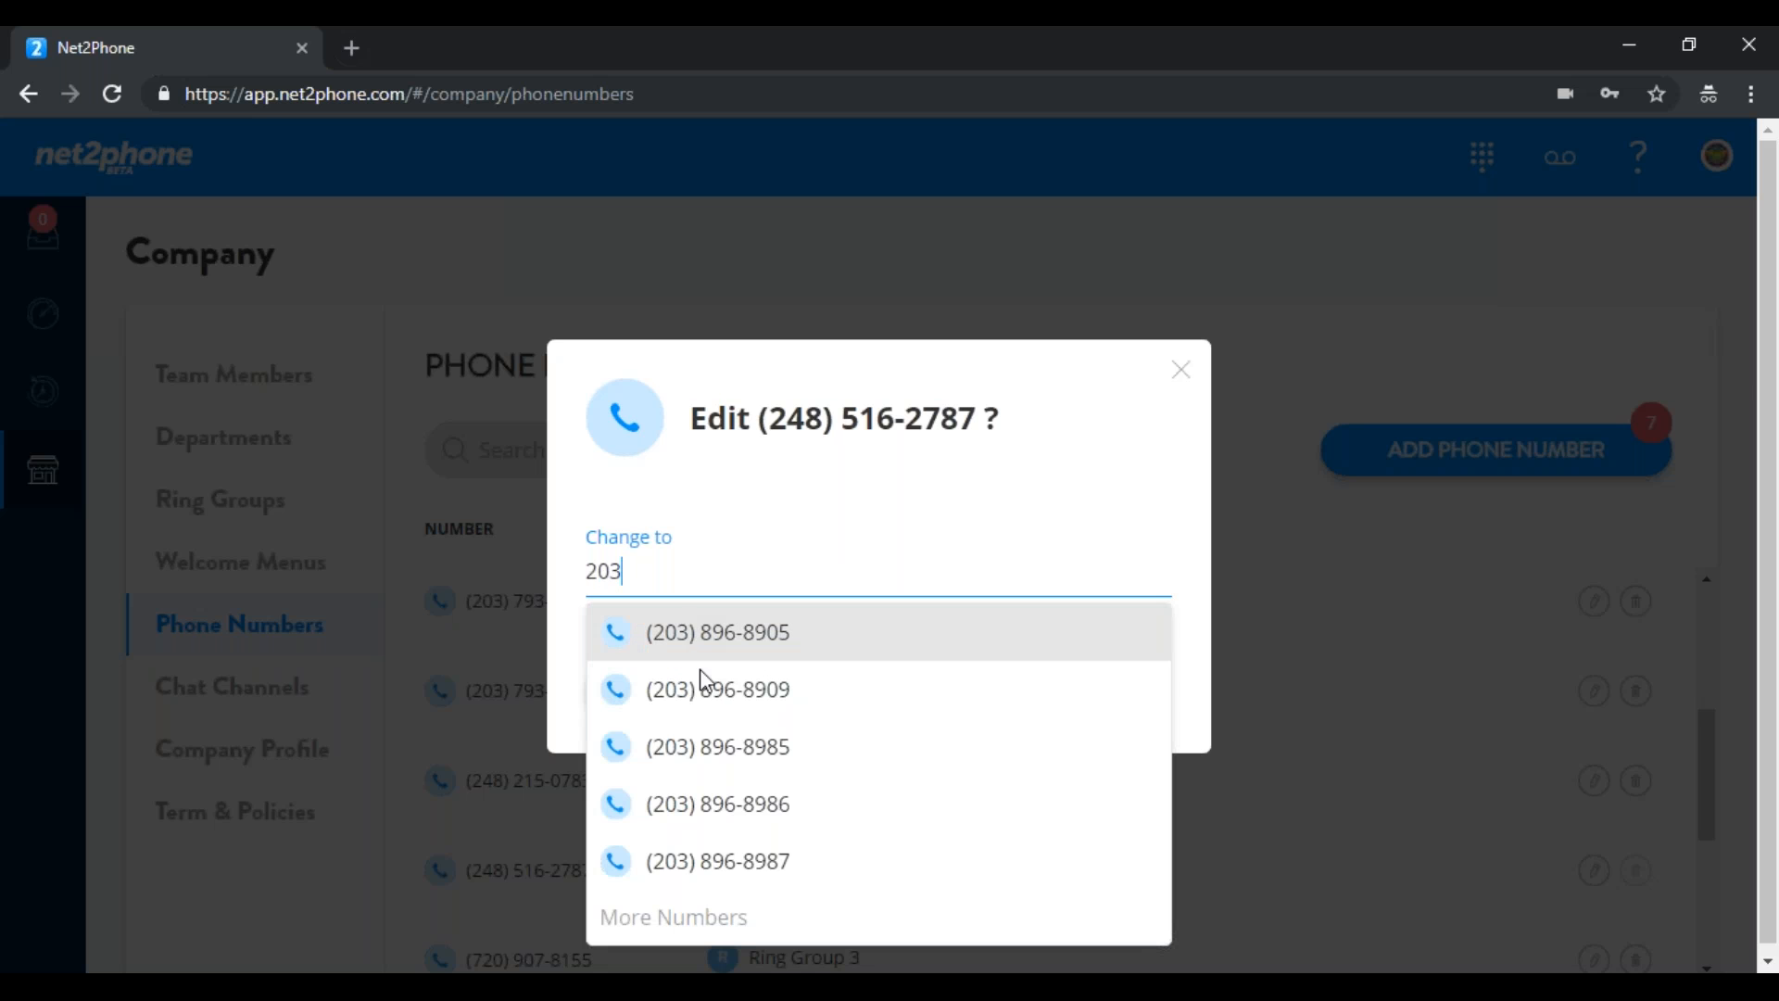
pyautogui.click(702, 691)
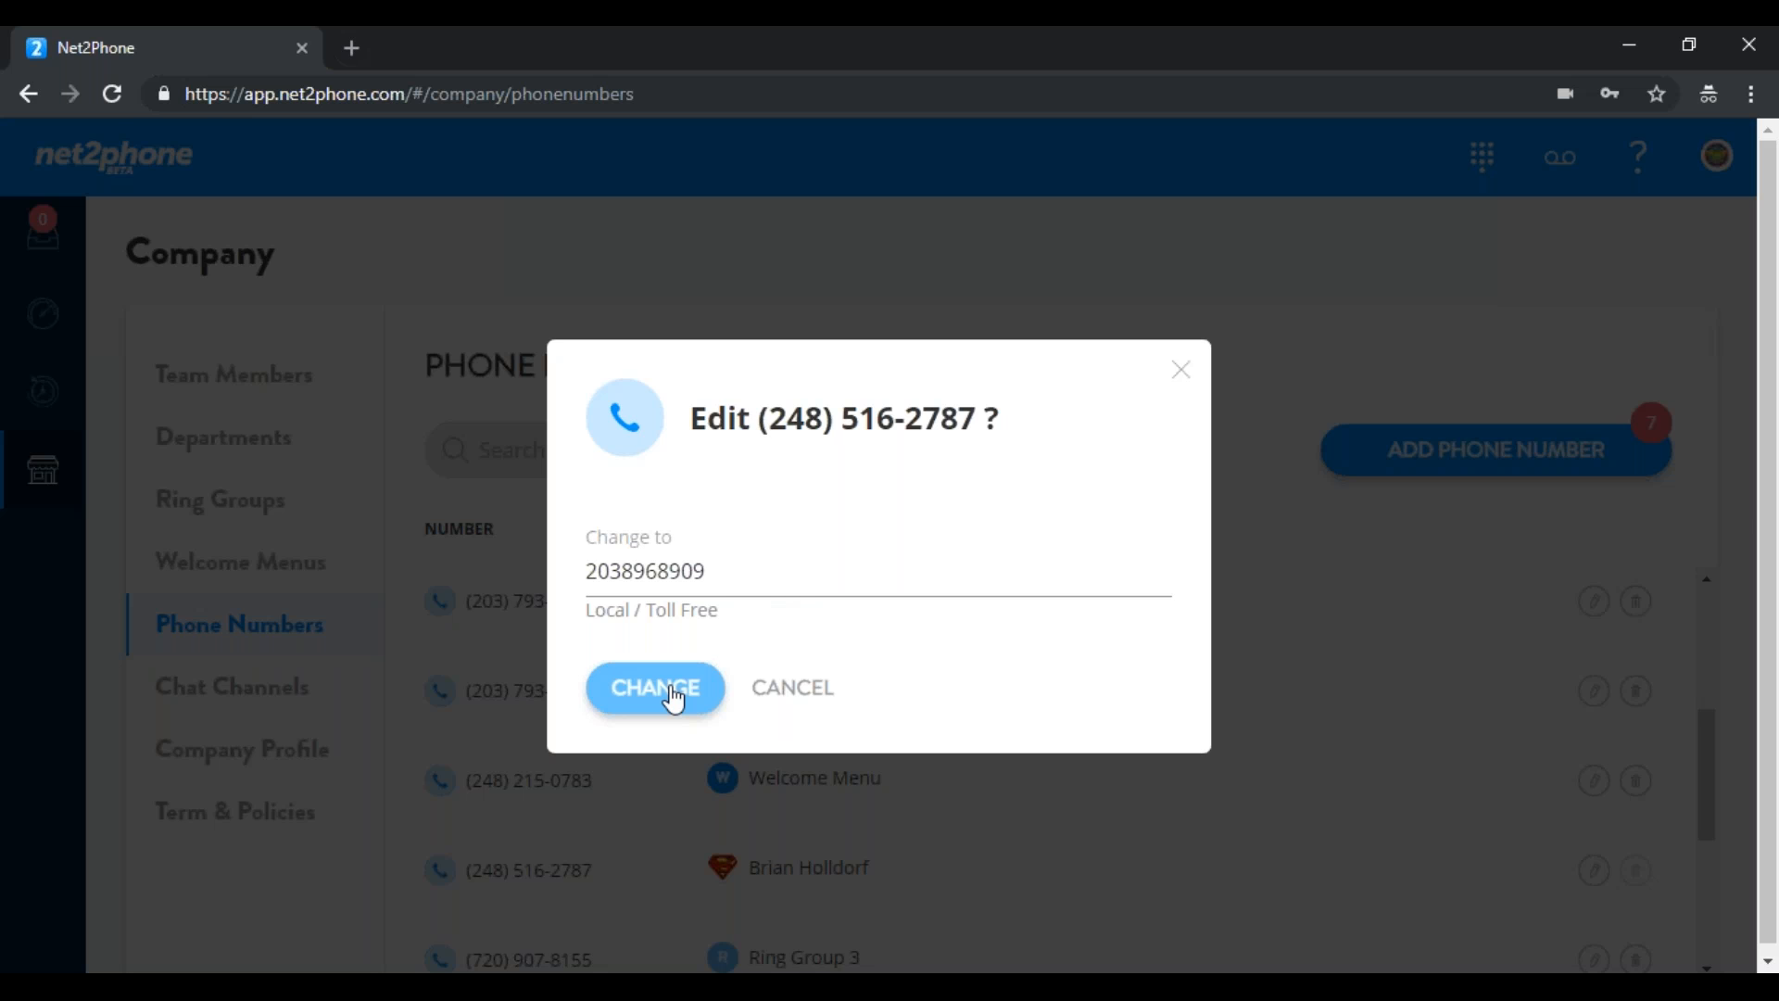
pyautogui.click(1184, 373)
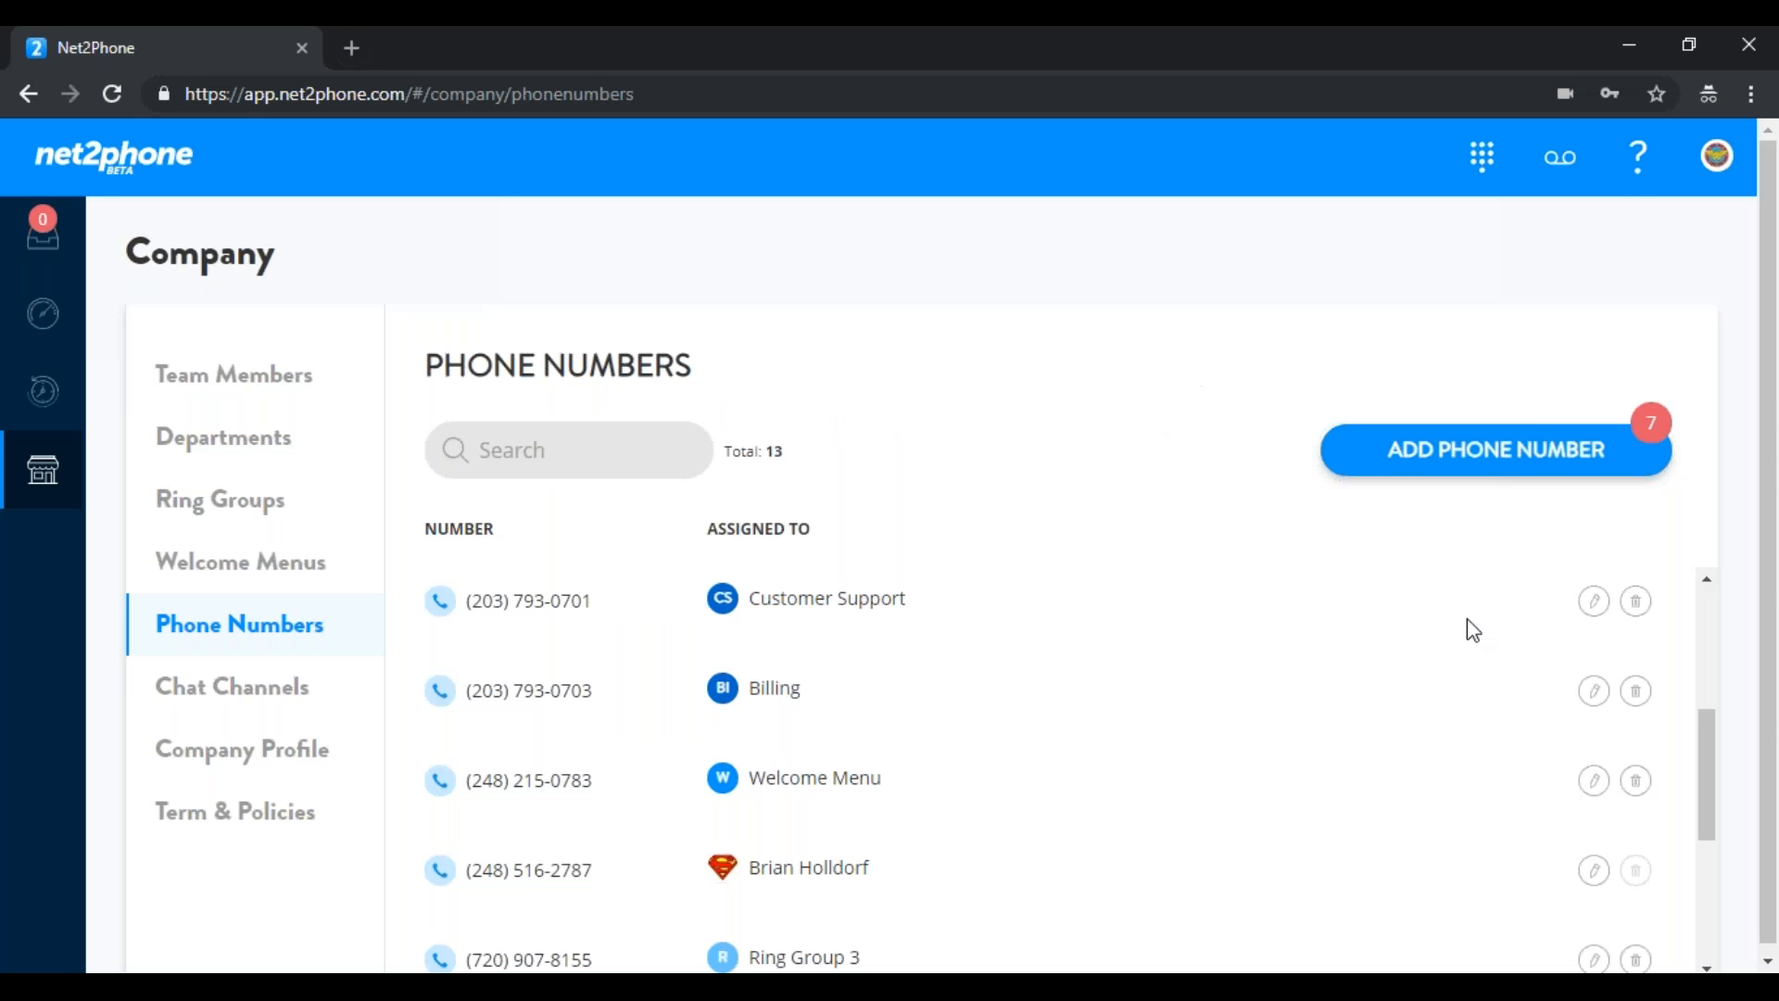
# Set the chat channel widget colour to deep pink #af1b5c
pyautogui.click(278, 697)
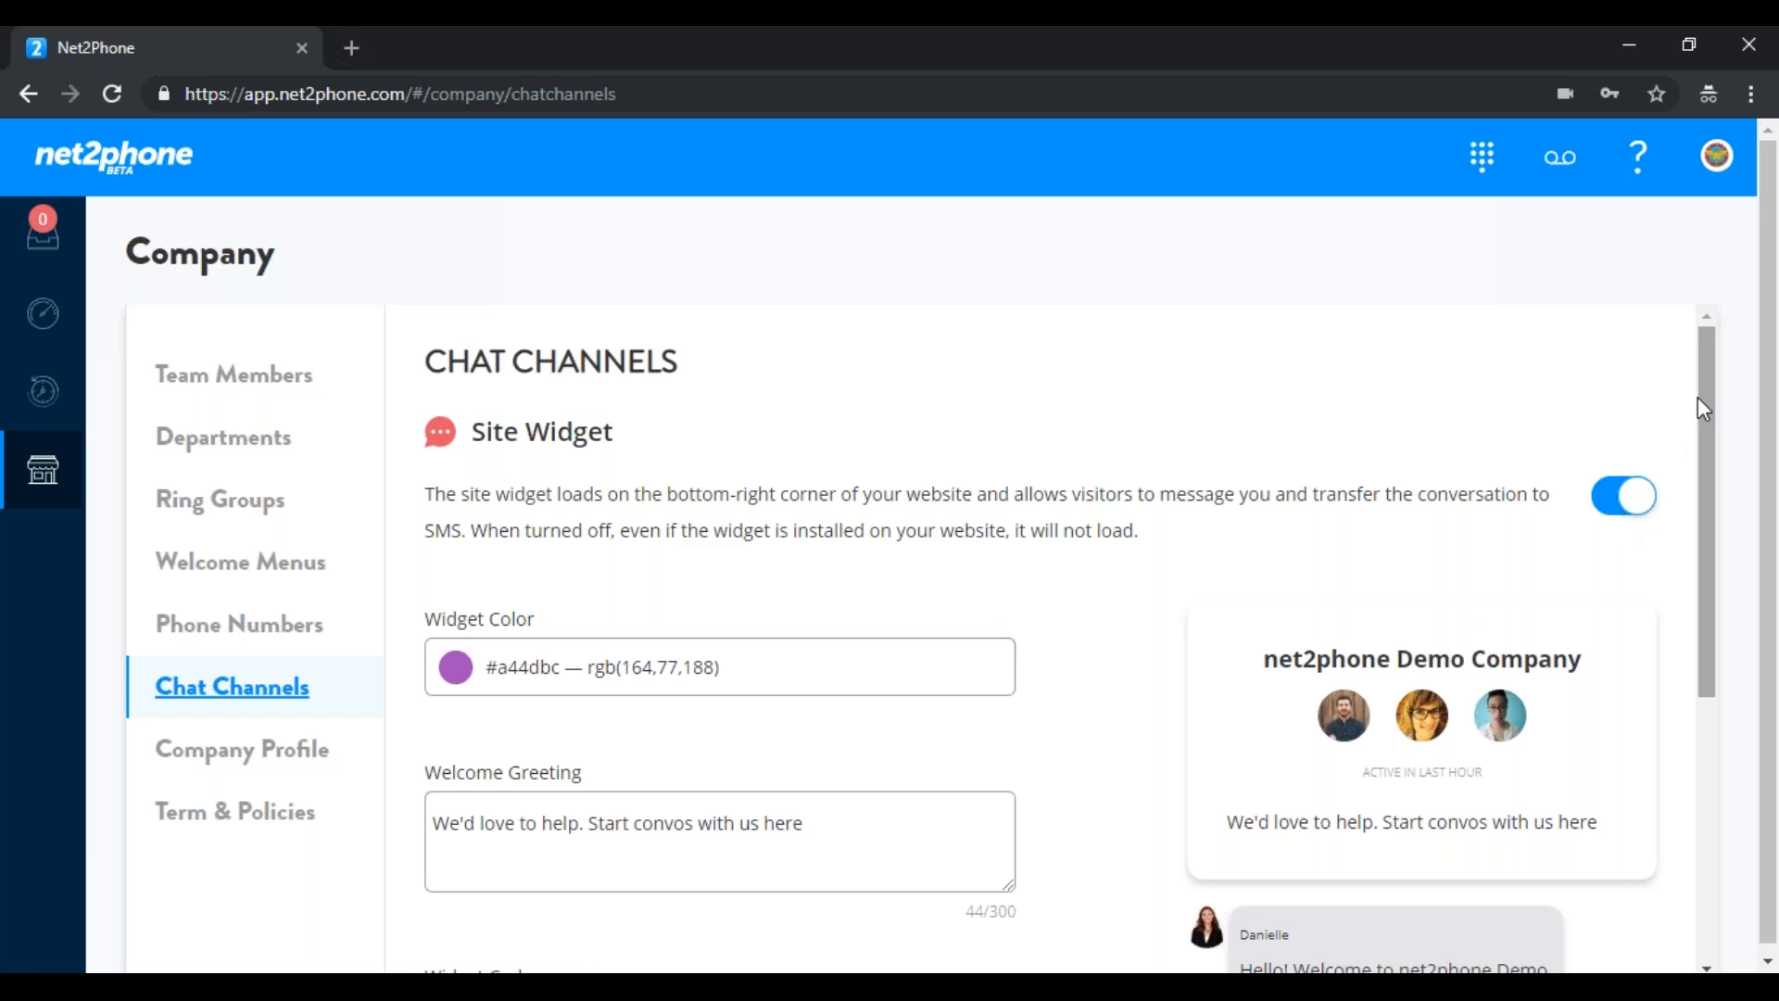
pyautogui.moveTo(1710, 419); pyautogui.dragTo(1717, 567)
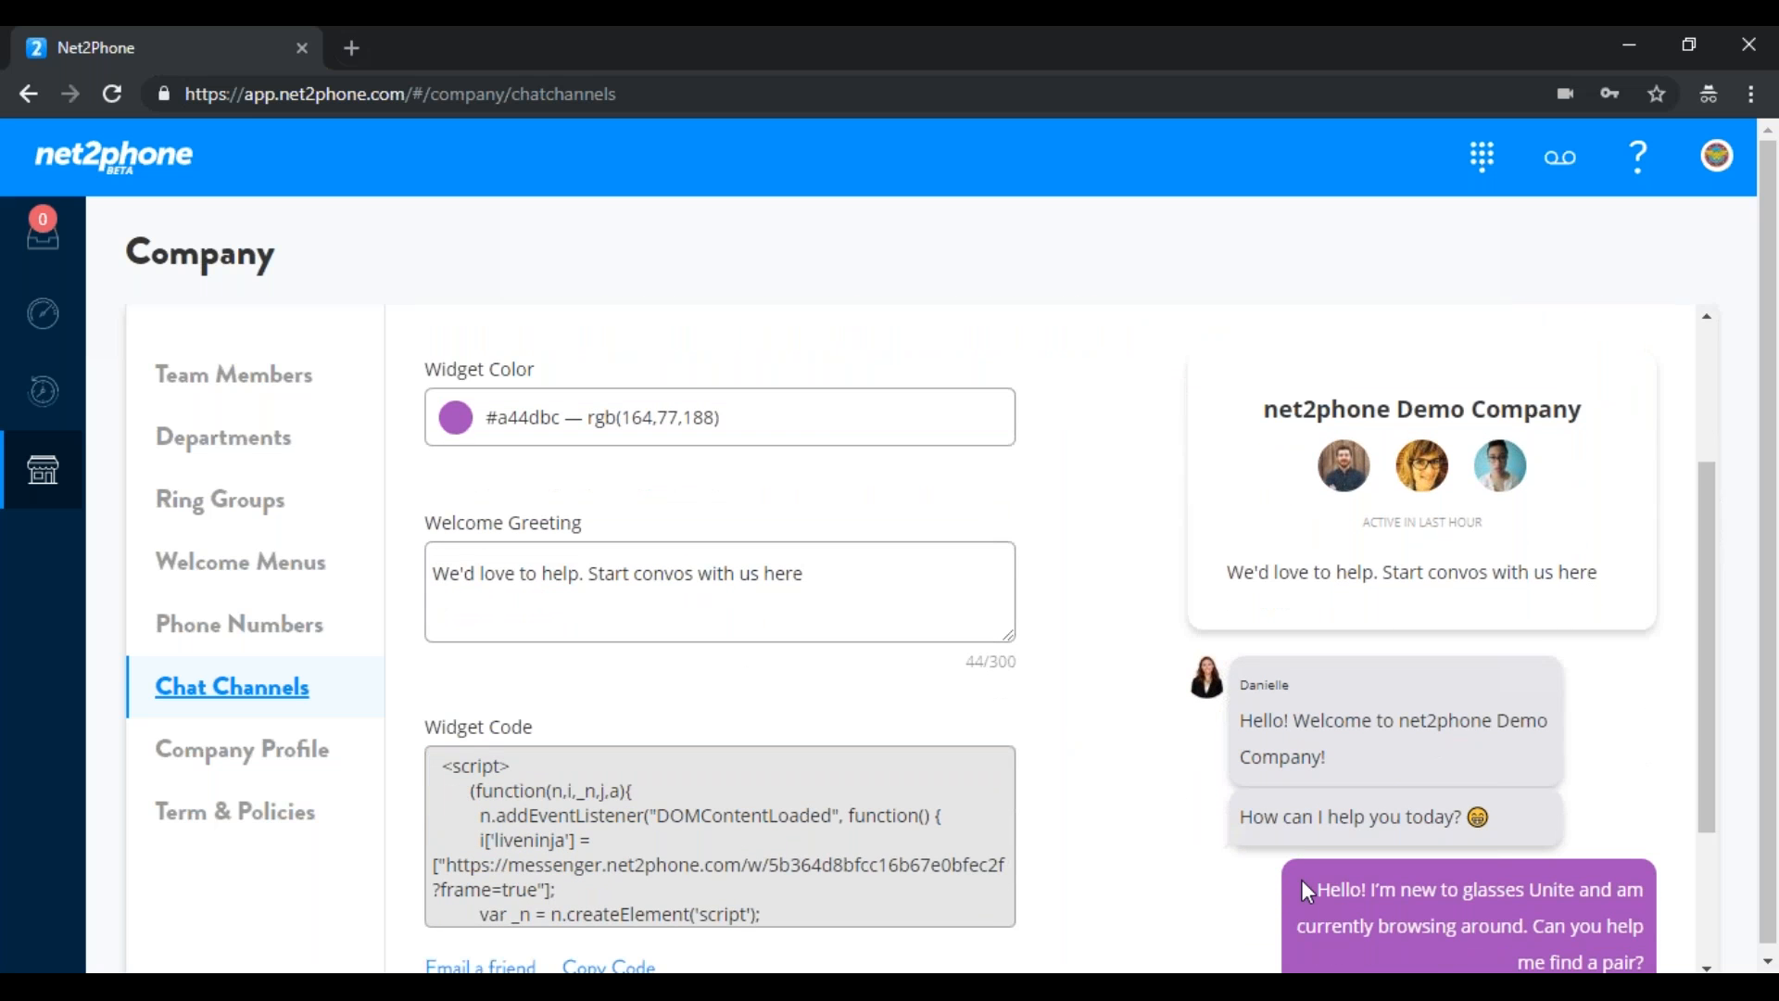
pyautogui.click(468, 429)
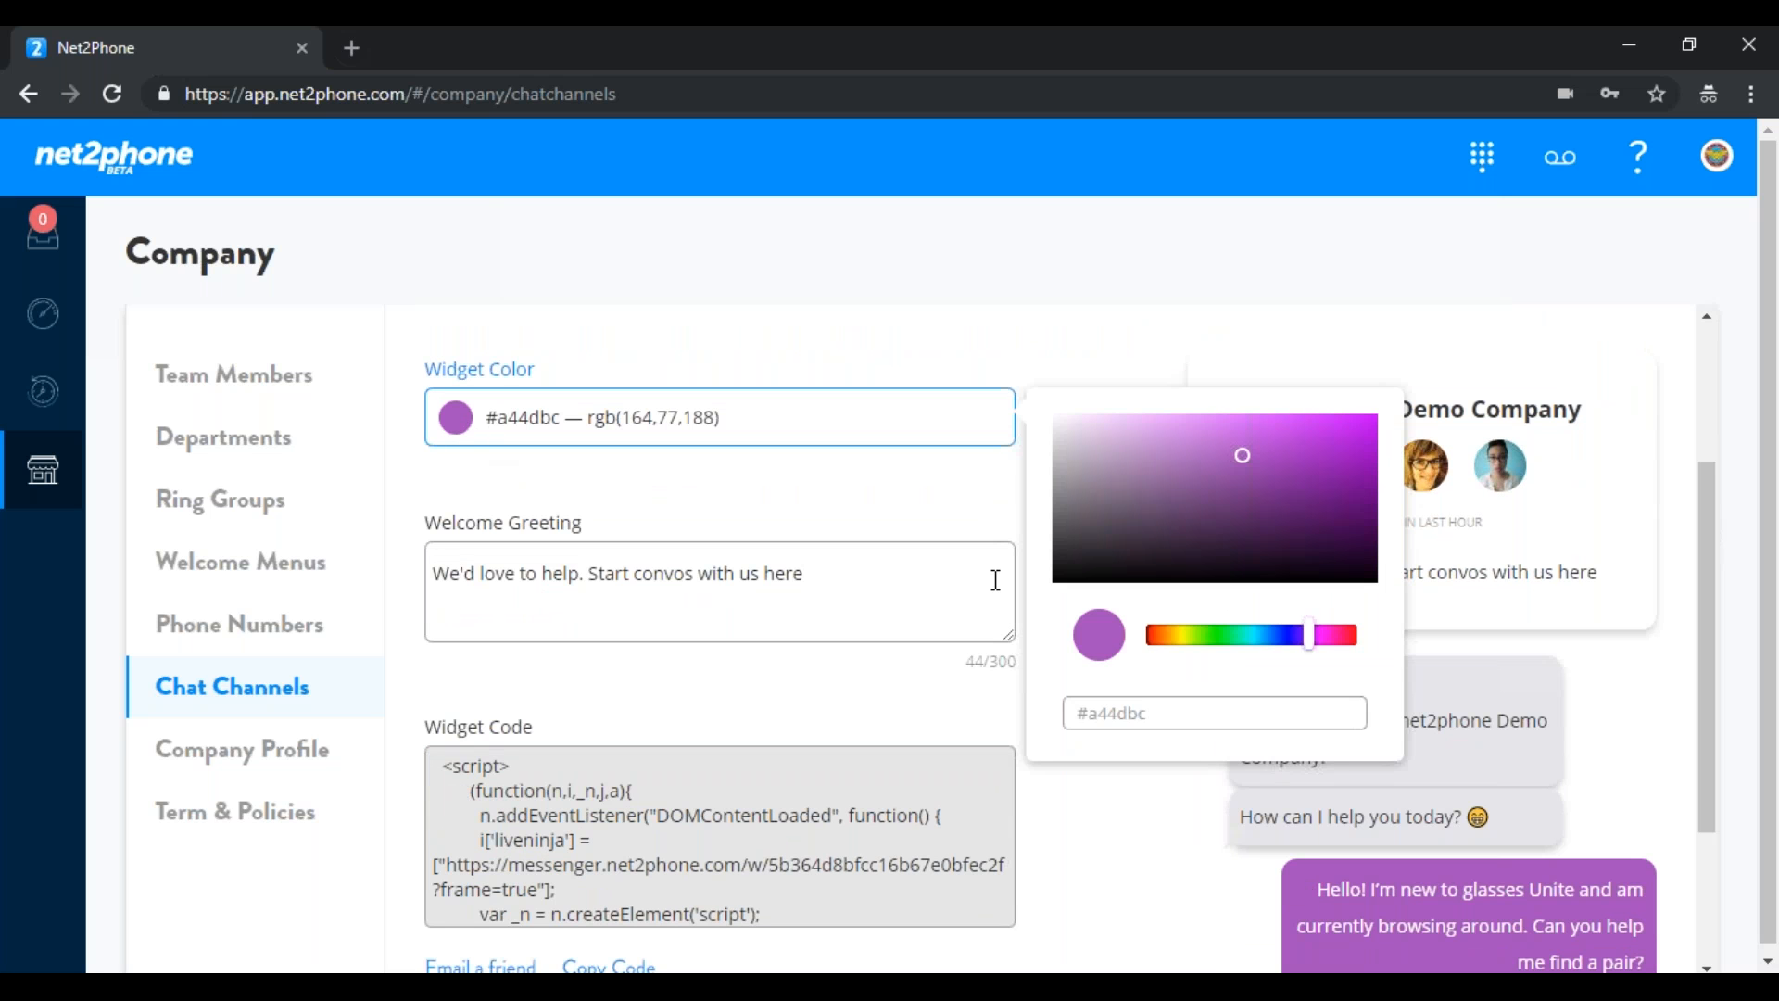
pyautogui.click(1159, 642)
pyautogui.click(1341, 638)
pyautogui.click(1326, 465)
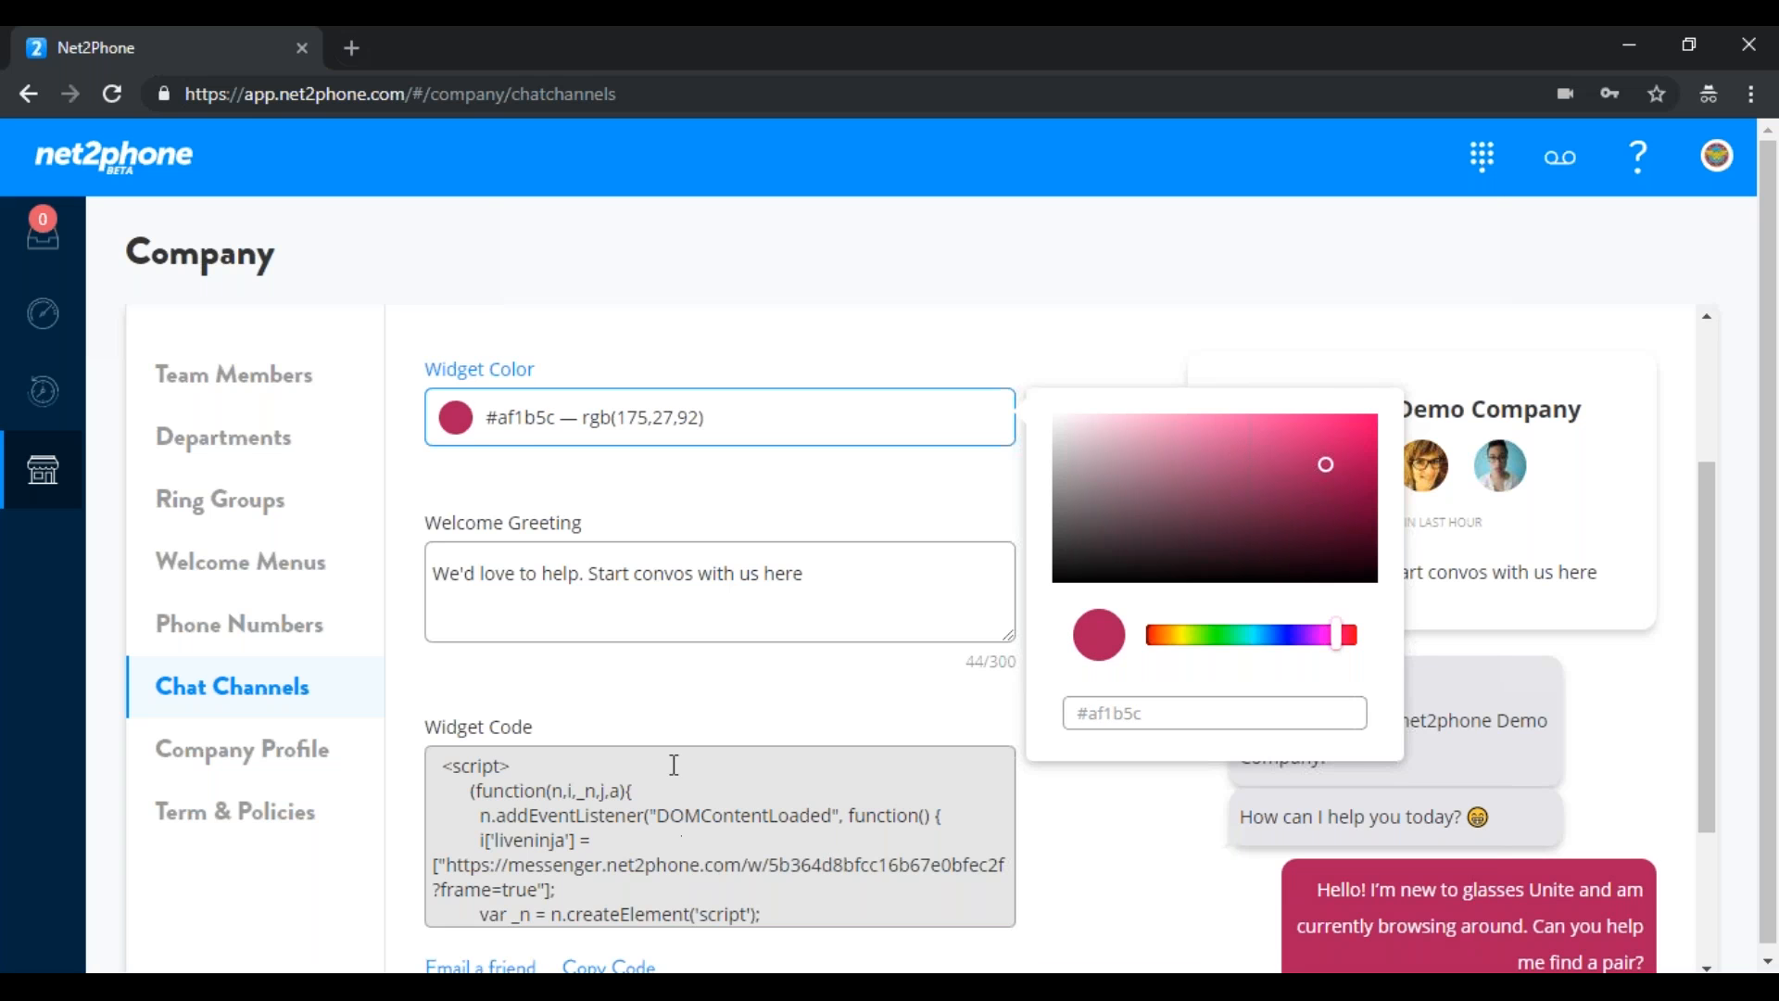
pyautogui.click(836, 716)
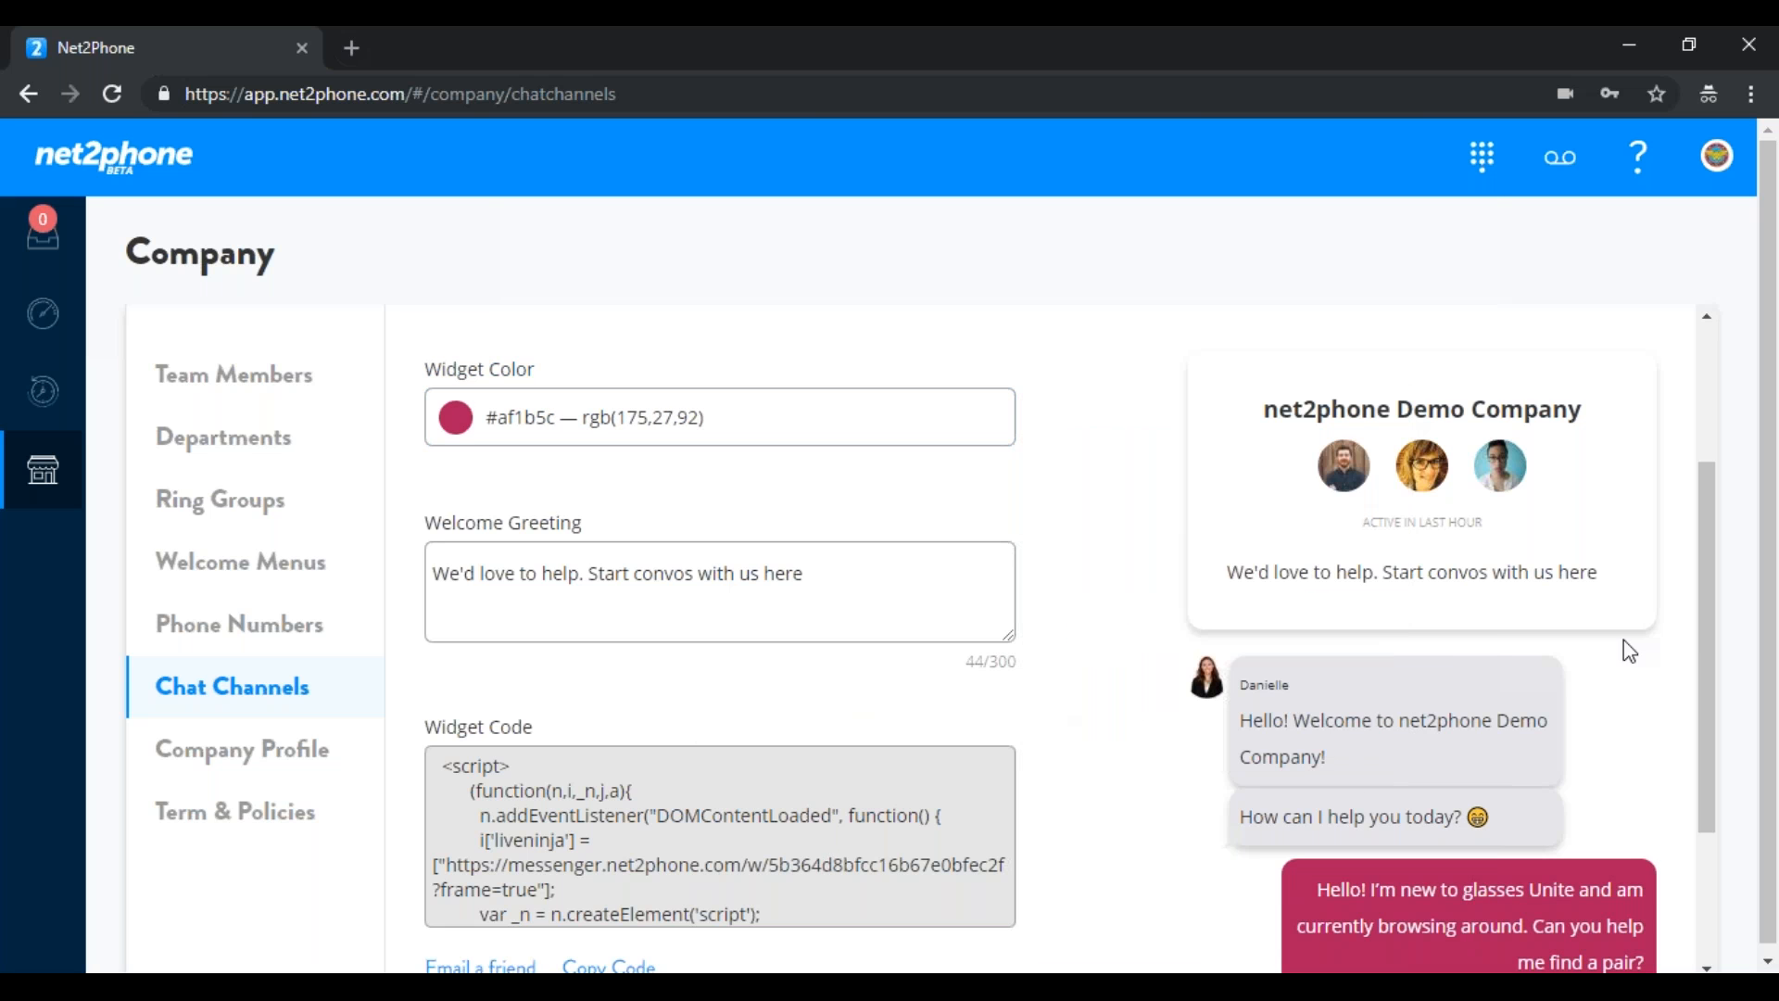
# Open the Company Profile page with the company name and office address
pyautogui.scroll(-2, 763, 723)
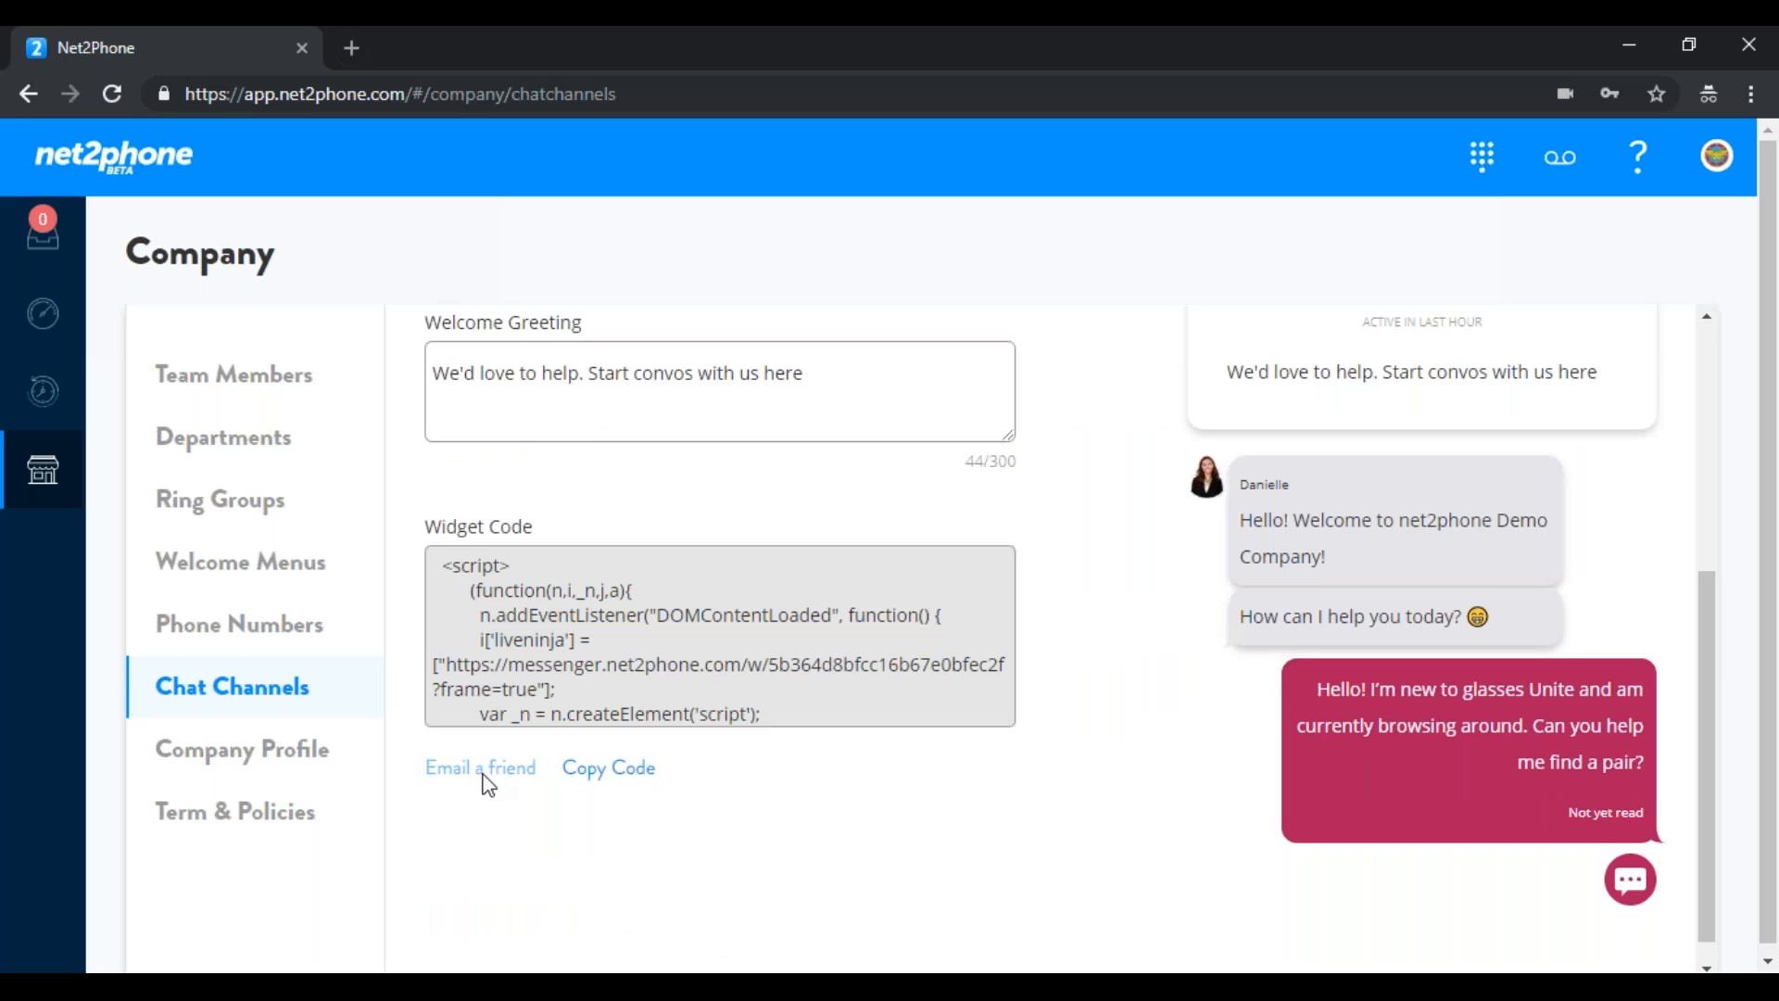
pyautogui.click(268, 760)
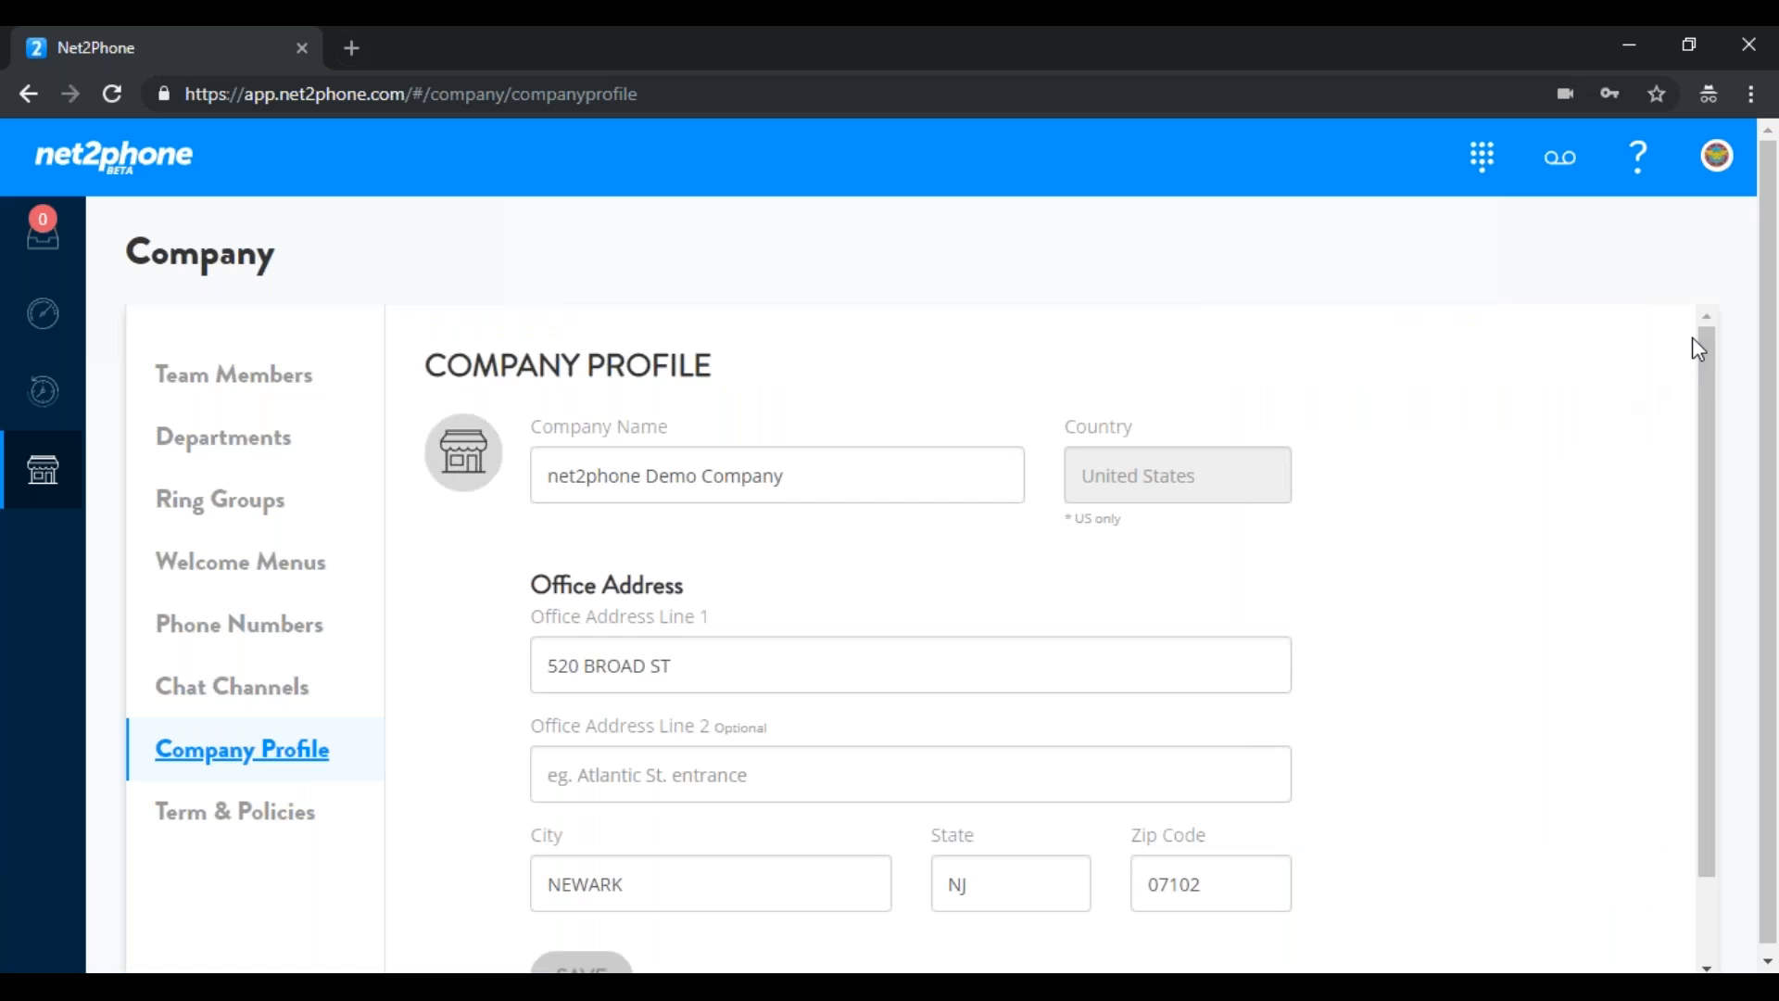
pyautogui.moveTo(1707, 348); pyautogui.dragTo(1707, 497)
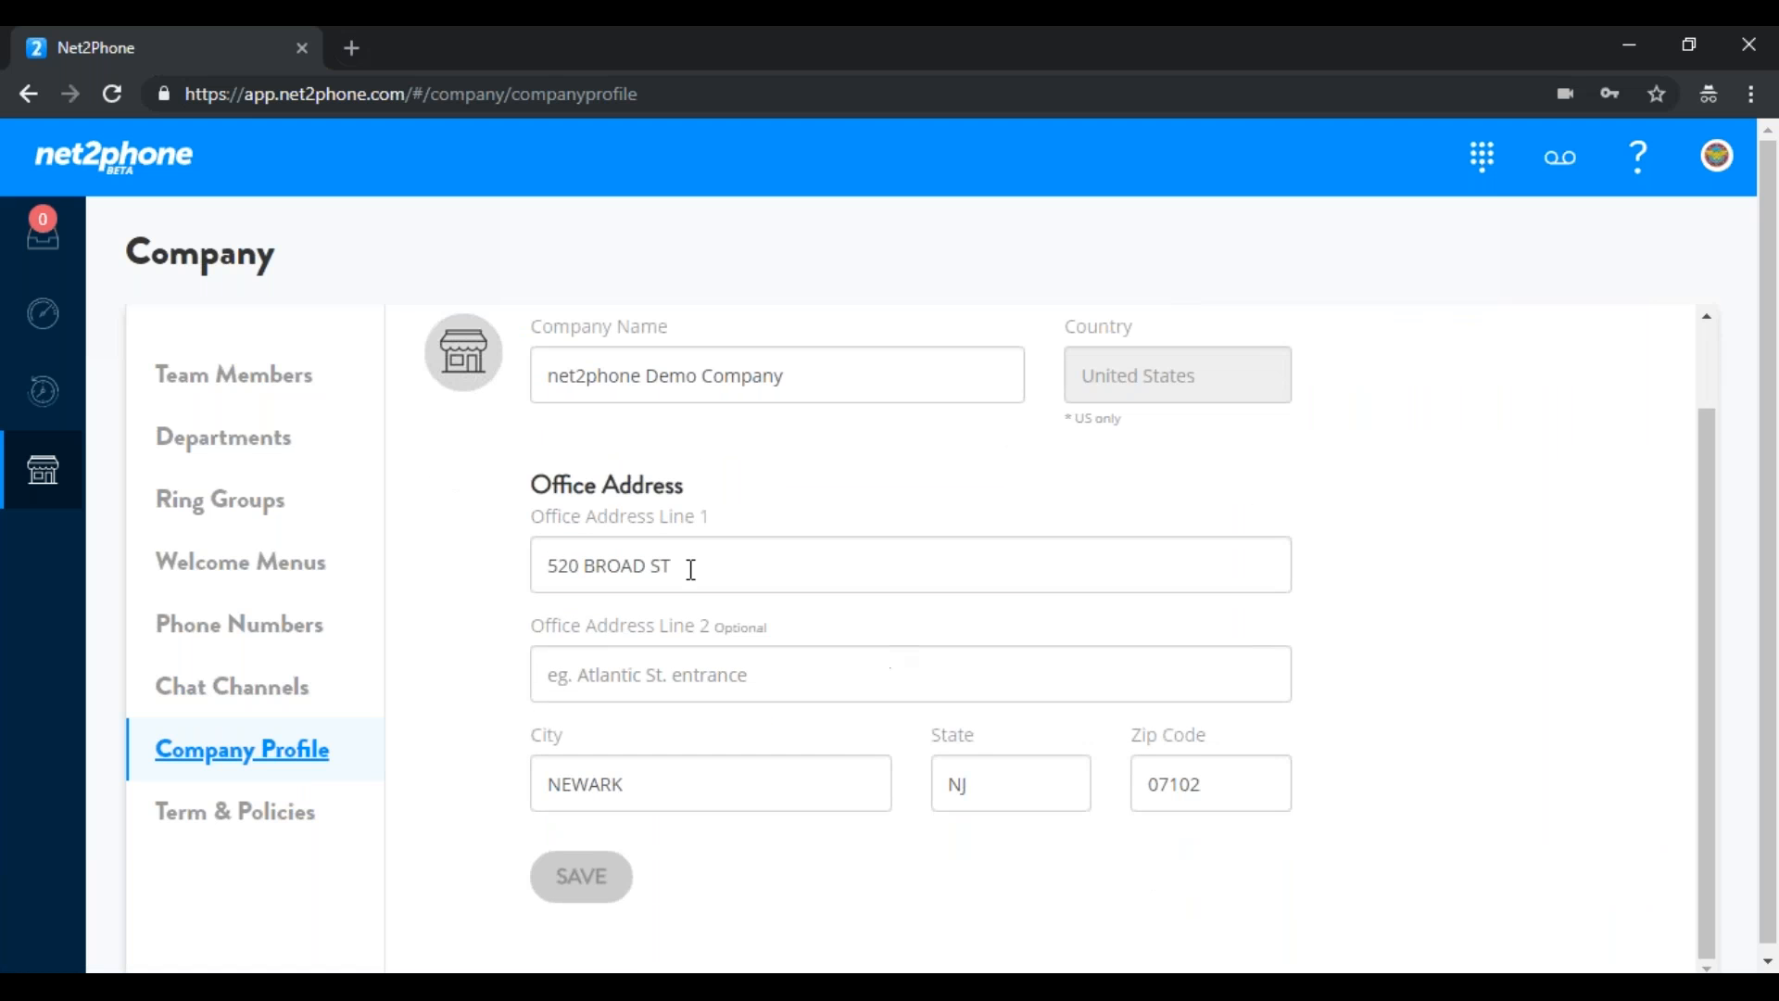